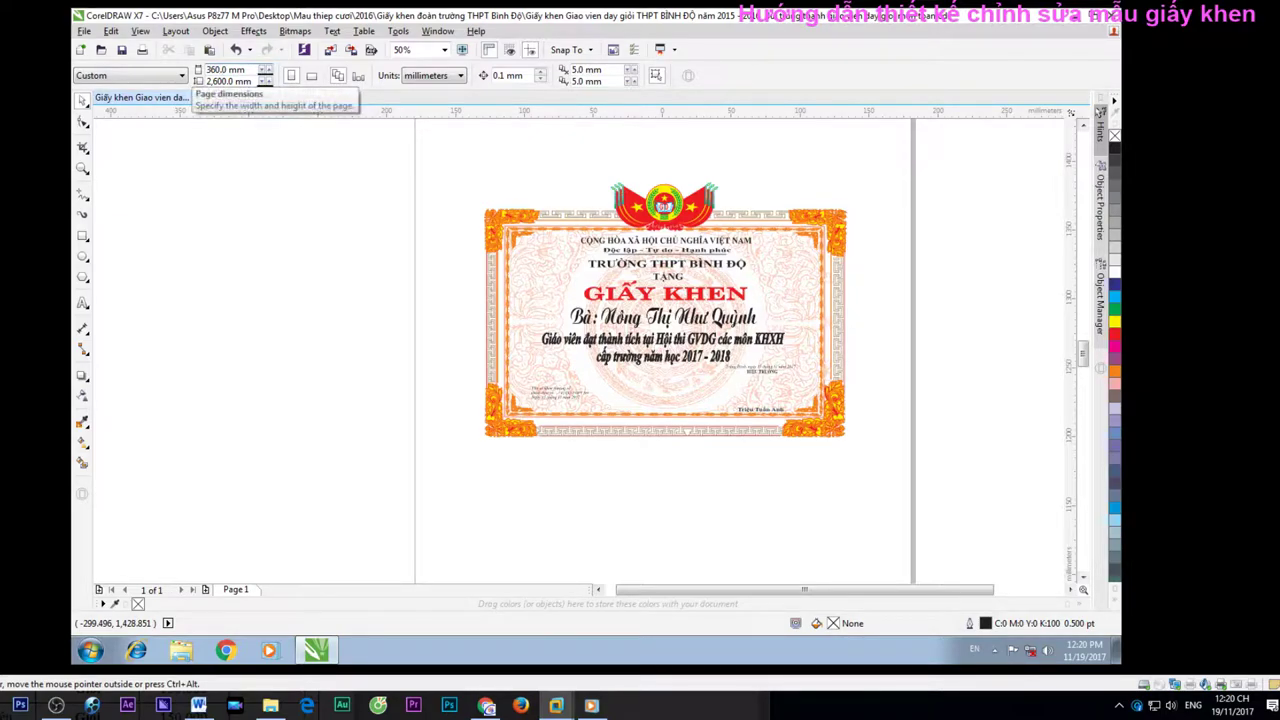
Confirm the 260 mm page height and scale the whole certificate artwork up toward the page size
{"action": "key", "text": "ctrl+z"}
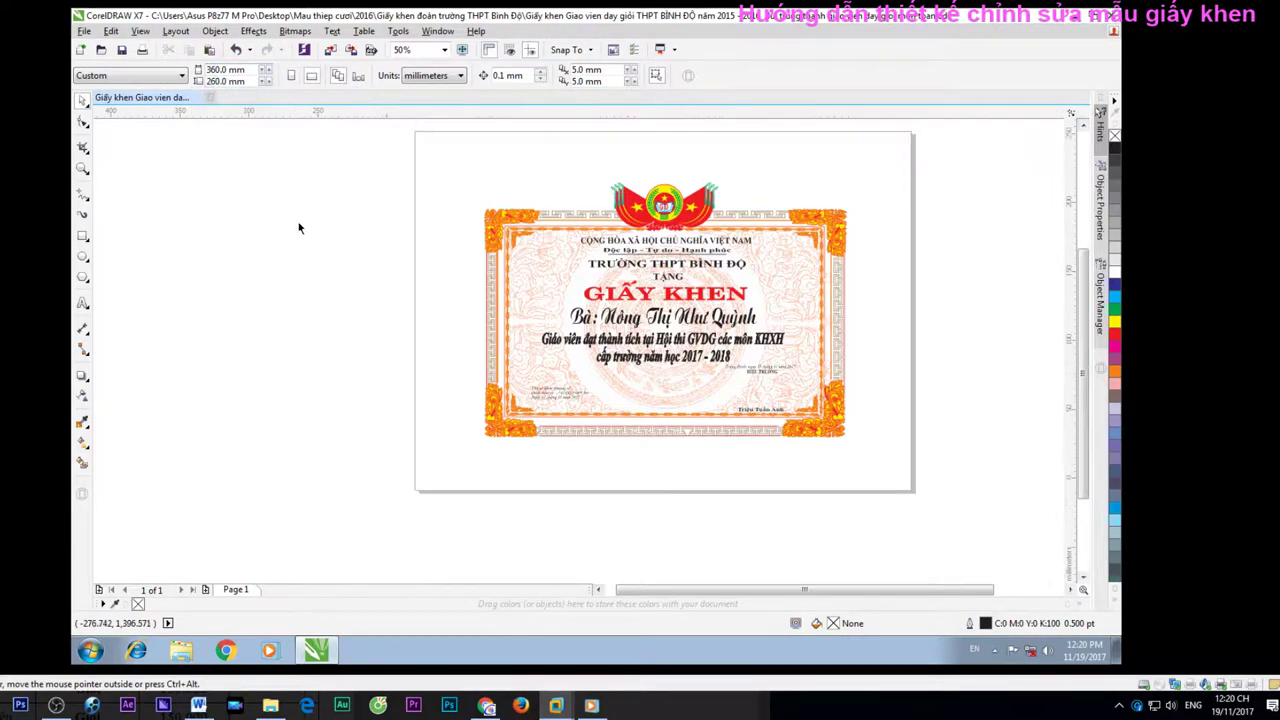
{"action": "left_click_drag", "start_coordinate": [410, 149], "coordinate": [925, 518]}
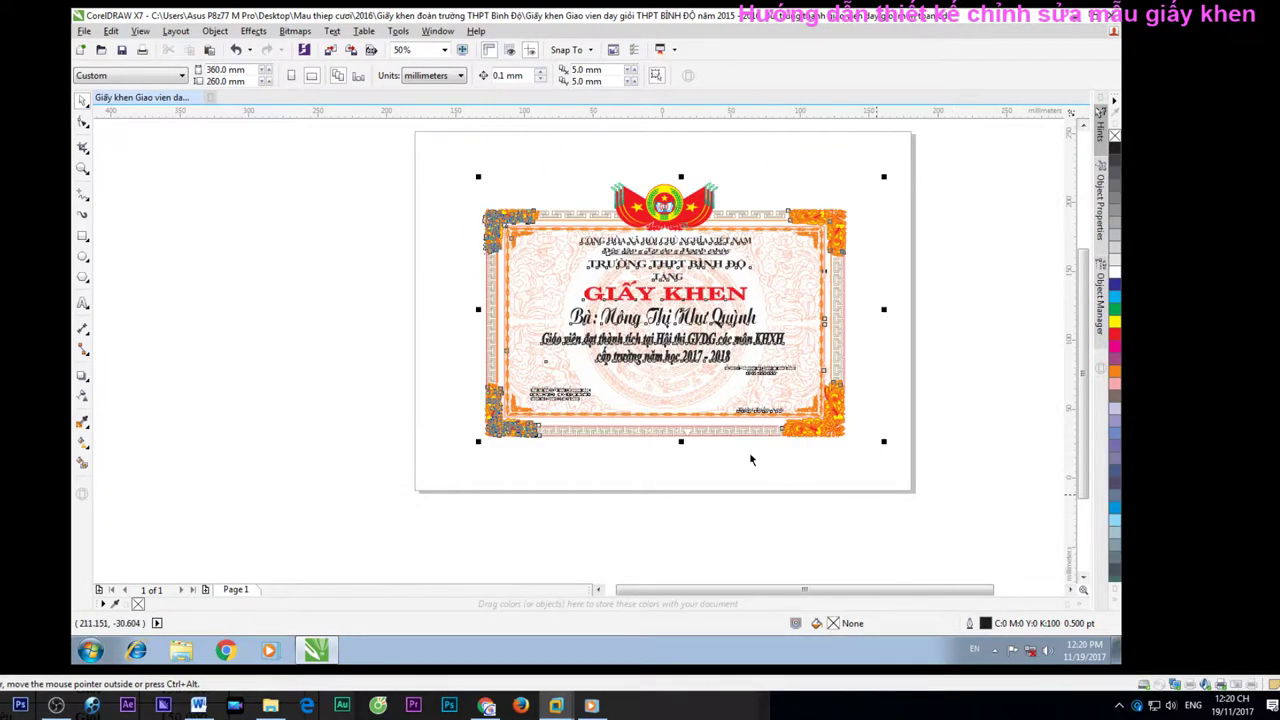
{"action": "left_click_drag", "start_coordinate": [477, 440], "coordinate": [443, 464]}
{"action": "left_click", "coordinate": [352, 368]}
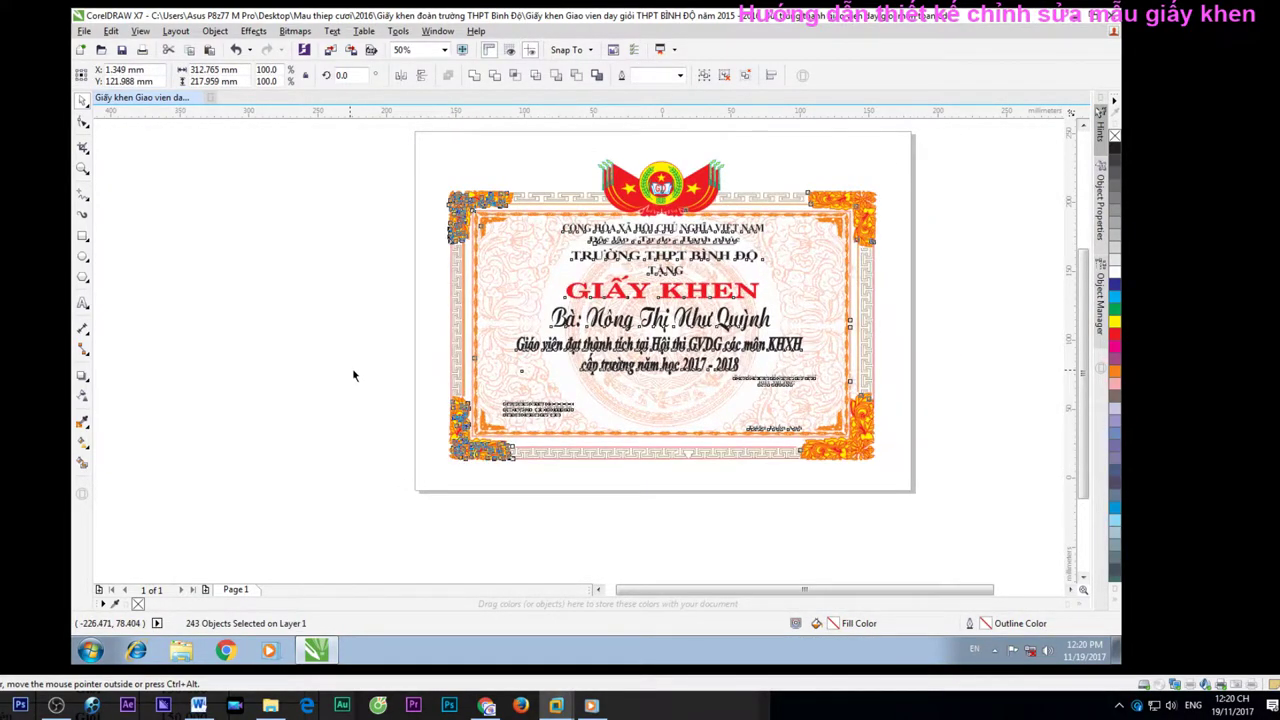
{"action": "left_click", "coordinate": [679, 198]}
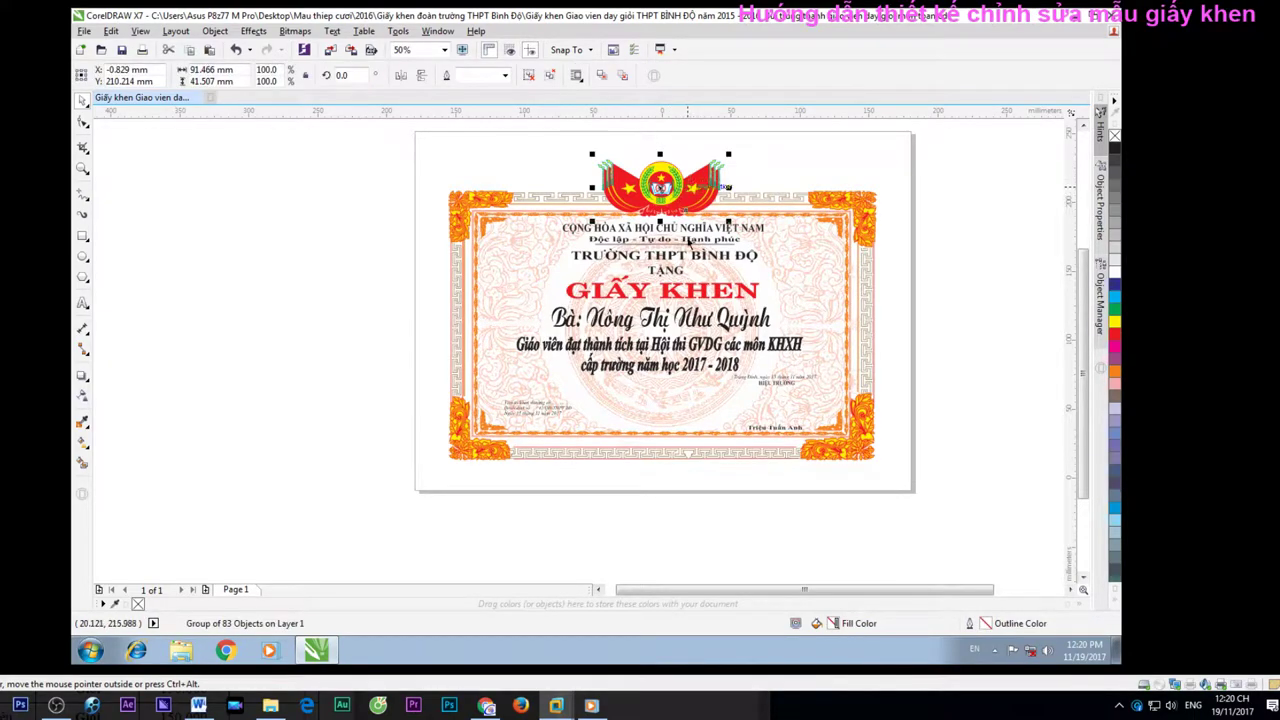
{"action": "scroll", "coordinate": [681, 402], "scroll_direction": "up", "scroll_amount": 3}
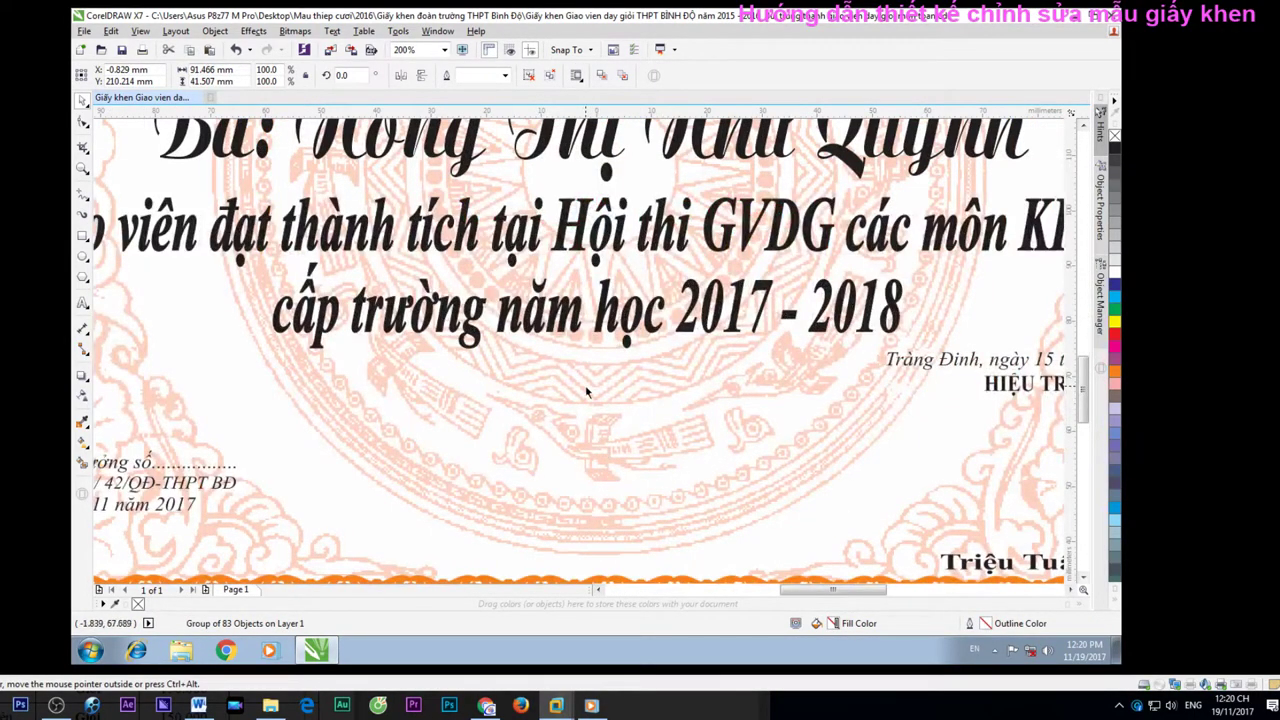
{"action": "scroll", "coordinate": [730, 406], "scroll_direction": "down", "scroll_amount": 2}
Reselect all certificate objects, enlarge them to about 105.6% and nudge them to centre
{"action": "left_click", "coordinate": [811, 413]}
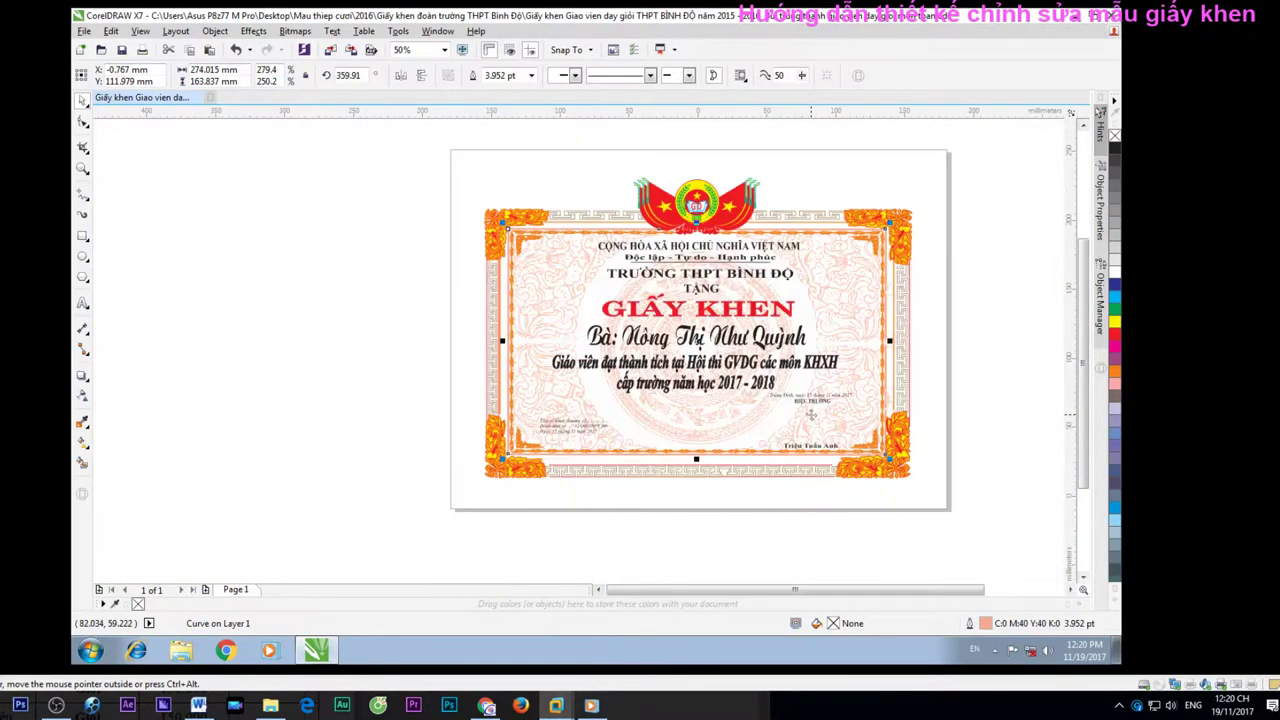
{"action": "left_click_drag", "start_coordinate": [447, 180], "coordinate": [957, 543]}
{"action": "left_click_drag", "start_coordinate": [920, 172], "coordinate": [929, 163]}
{"action": "left_click_drag", "start_coordinate": [928, 257], "coordinate": [930, 260]}
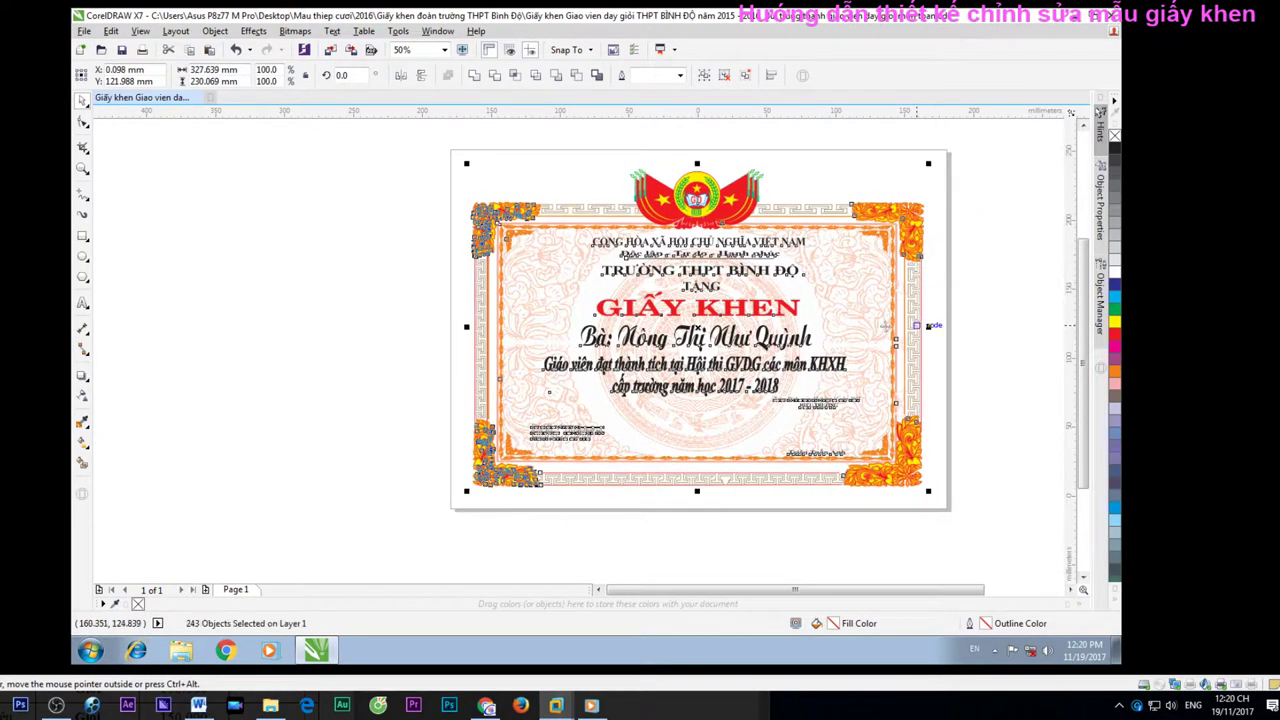
{"action": "key", "text": "Right"}
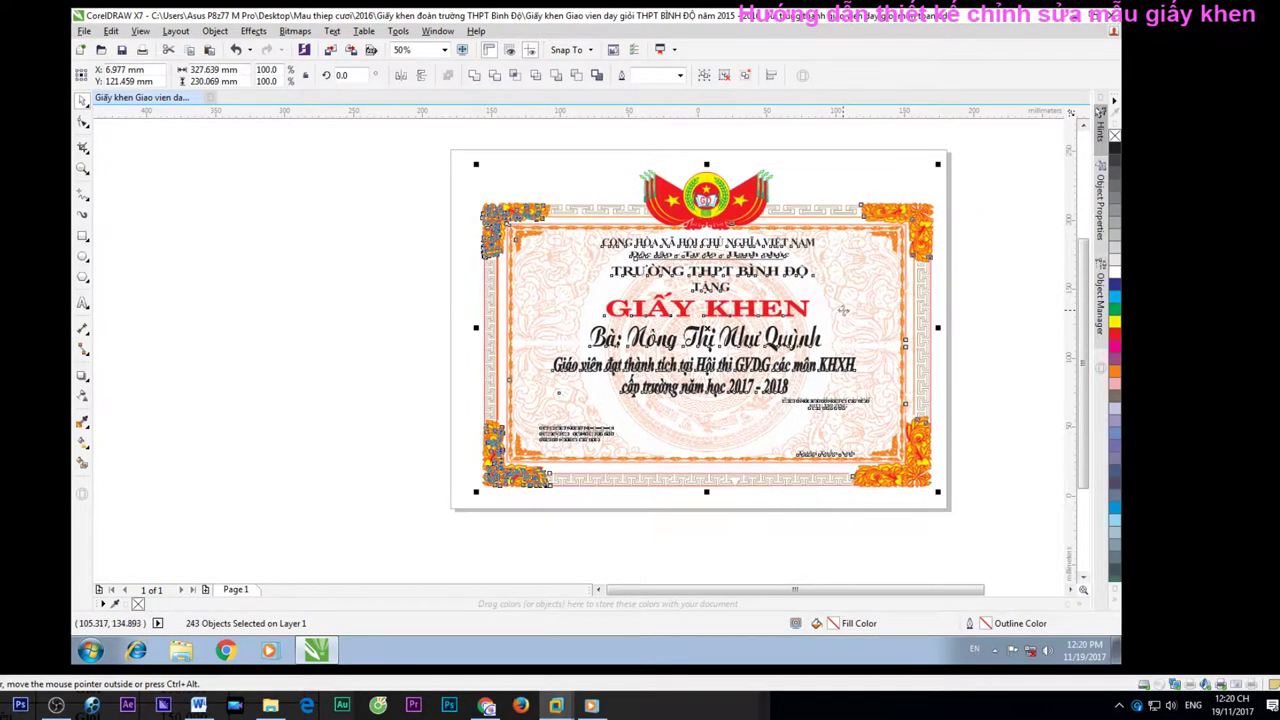
{"action": "key", "text": "Escape"}
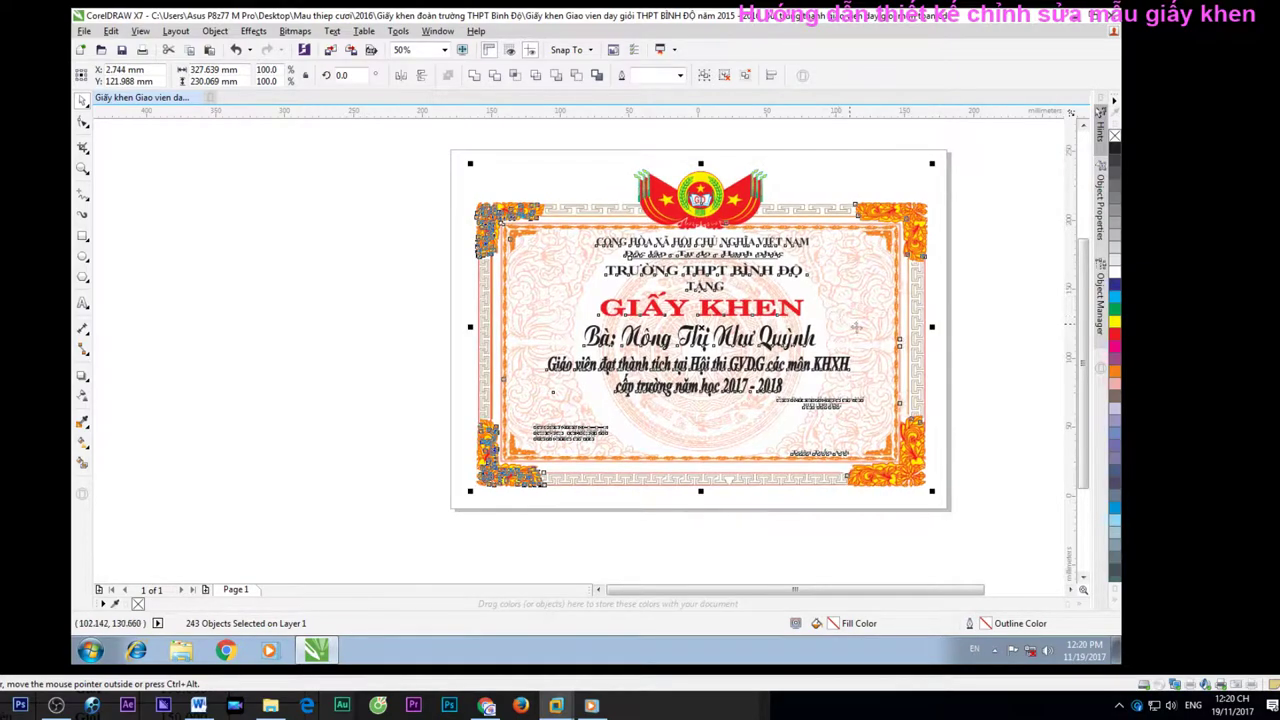
{"action": "scroll", "coordinate": [612, 428], "scroll_direction": "up", "scroll_amount": 2}
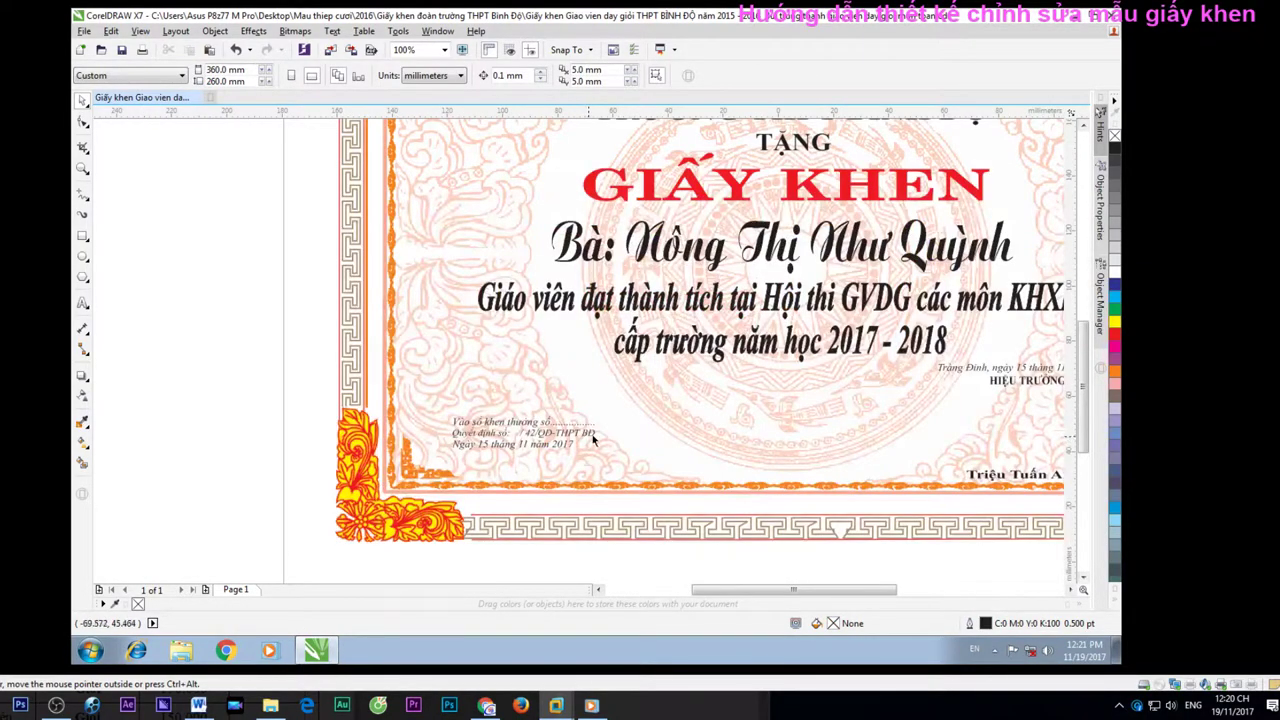
{"action": "scroll", "coordinate": [592, 440], "scroll_direction": "down", "scroll_amount": 2}
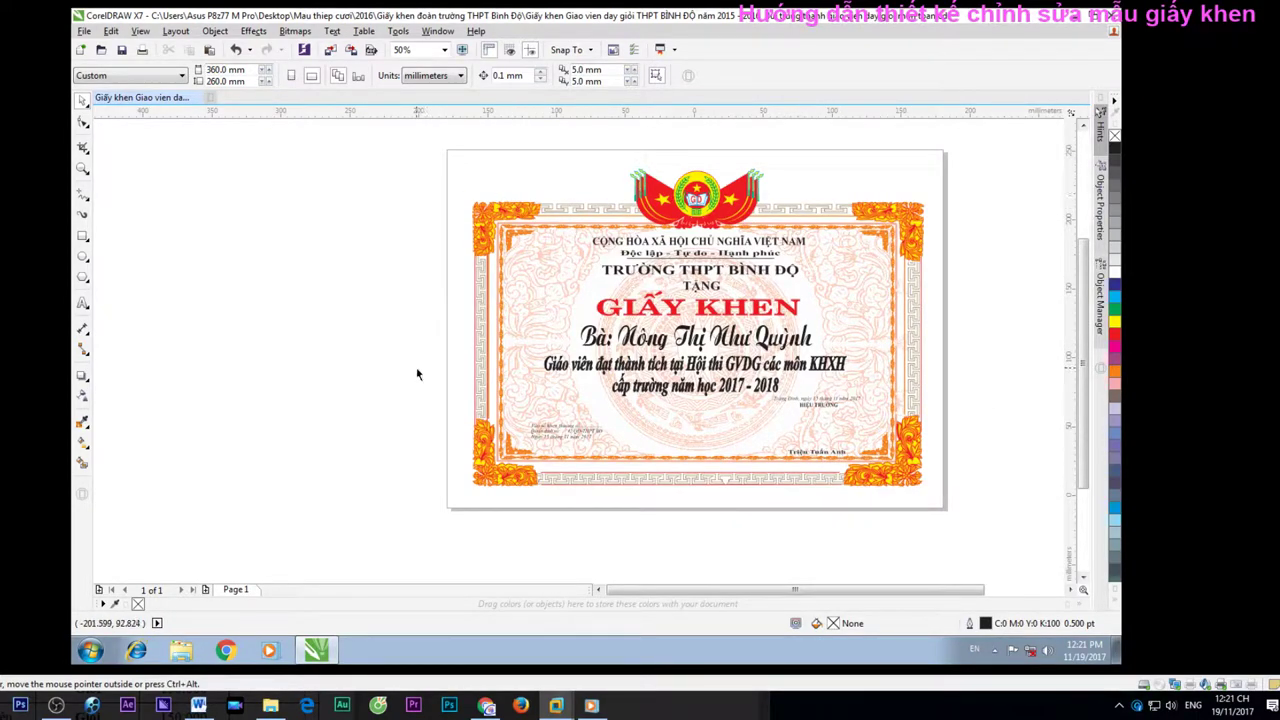
{"action": "key", "text": "ctrl+p"}
Save As with the file name's years changed to 2017 - 2018 and the trailing description removed
{"action": "left_click", "coordinate": [820, 150]}
{"action": "left_click", "coordinate": [84, 31]}
{"action": "left_click", "coordinate": [115, 169]}
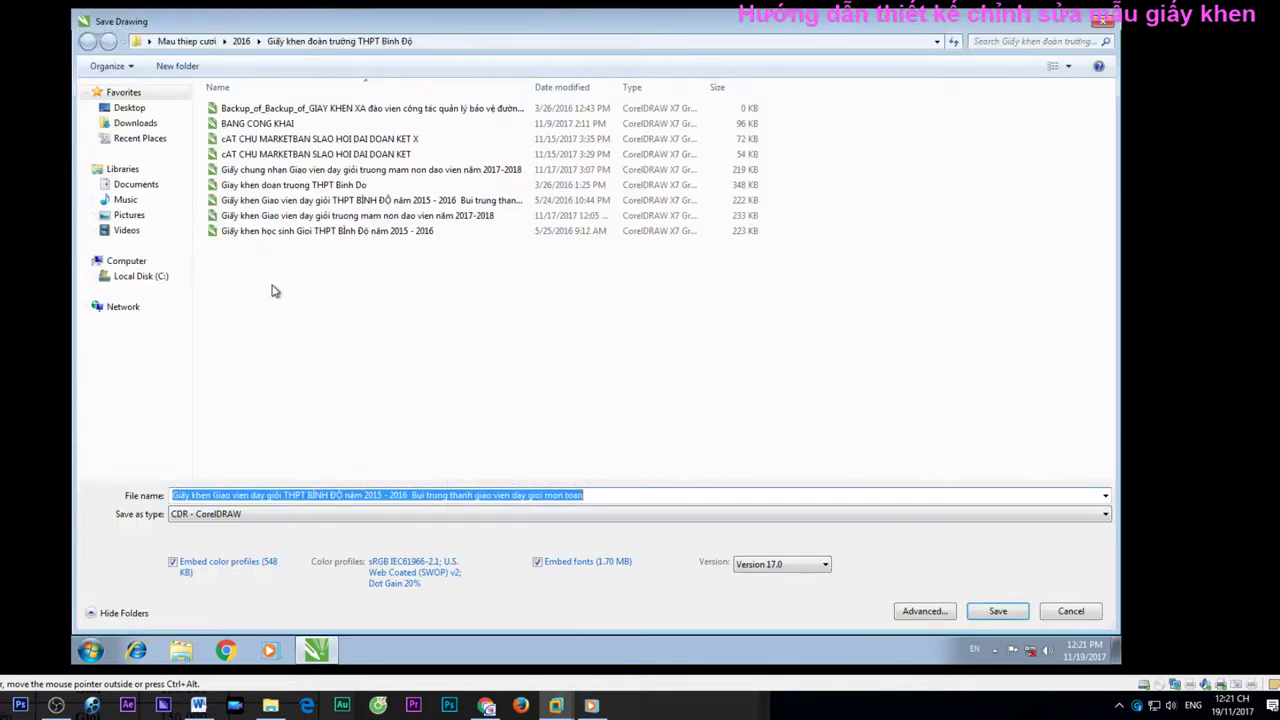
{"action": "left_click", "coordinate": [281, 495]}
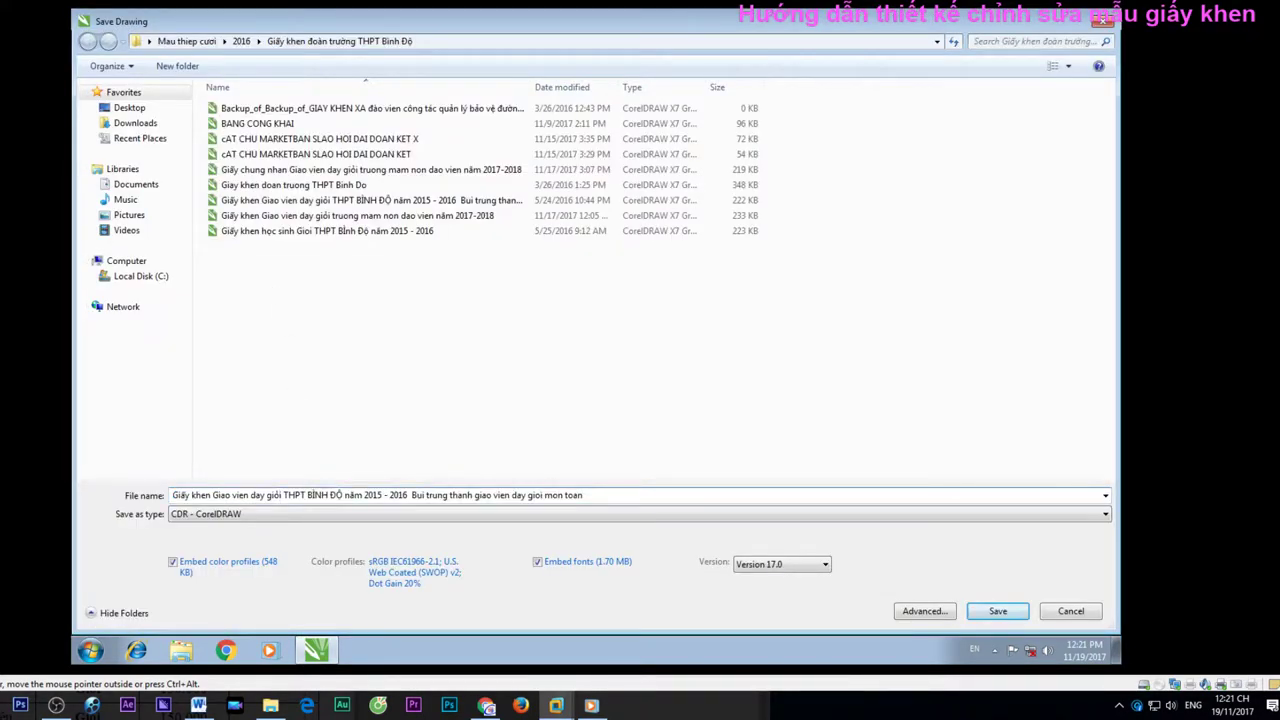
{"action": "key", "text": "BackSpace"}
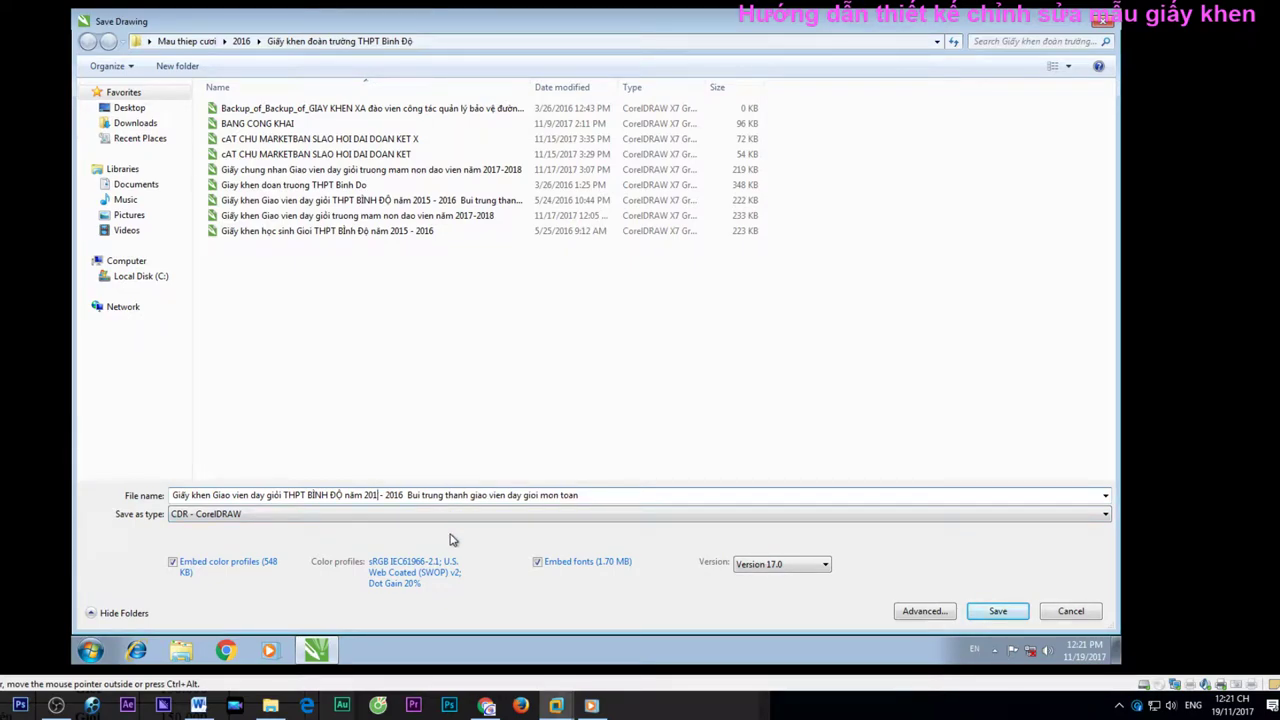
{"action": "type", "text": "7"}
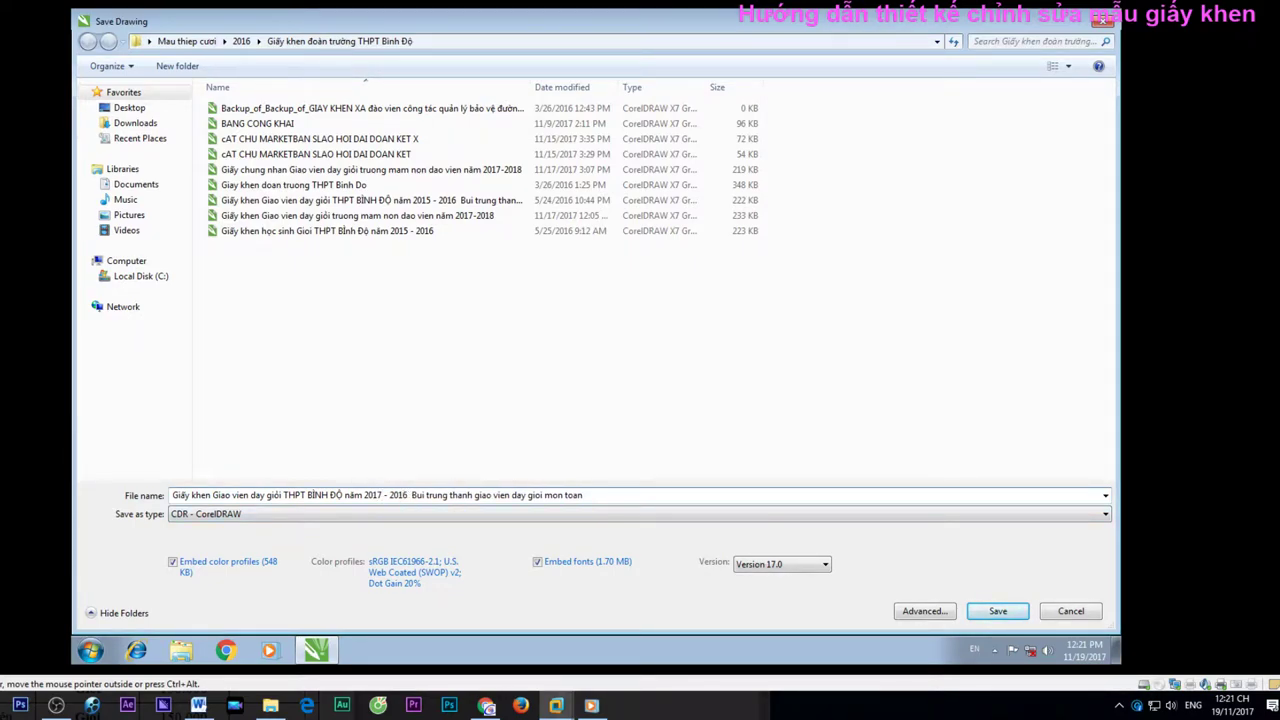
{"action": "left_click", "coordinate": [410, 495]}
{"action": "key", "text": "BackSpace"}
{"action": "type", "text": "8"}
{"action": "left_click_drag", "start_coordinate": [583, 495], "coordinate": [410, 495]}
{"action": "key", "text": "BackSpace"}
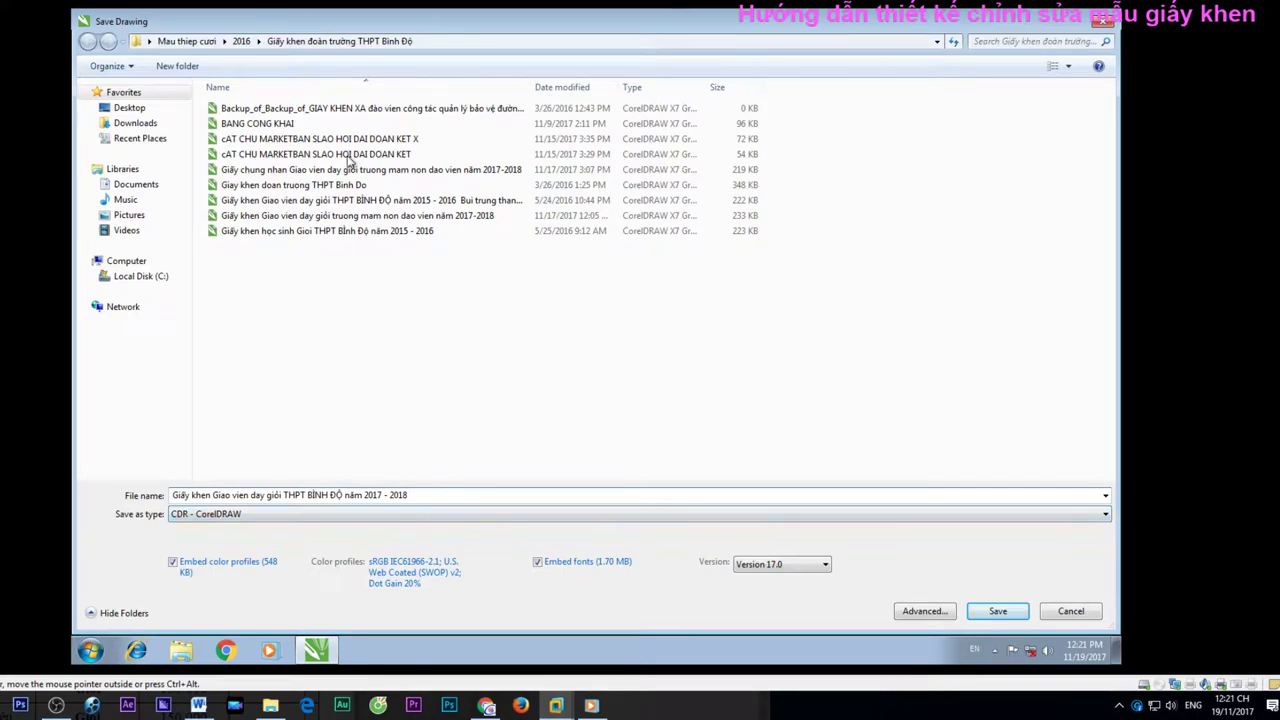
Create a new folder 'Truong THPT Binh Do' inside Mau thiep cuoi > 2017
{"action": "left_click", "coordinate": [240, 42]}
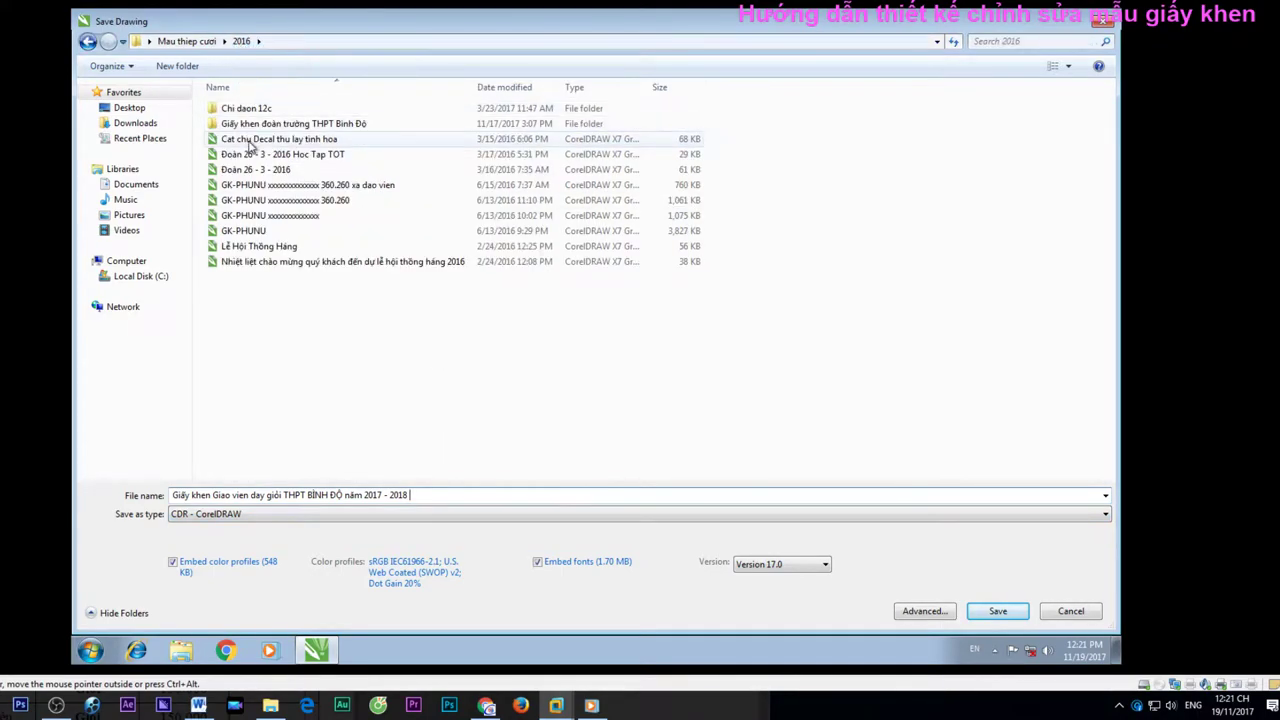
{"action": "left_click", "coordinate": [187, 41]}
{"action": "double_click", "coordinate": [248, 143]}
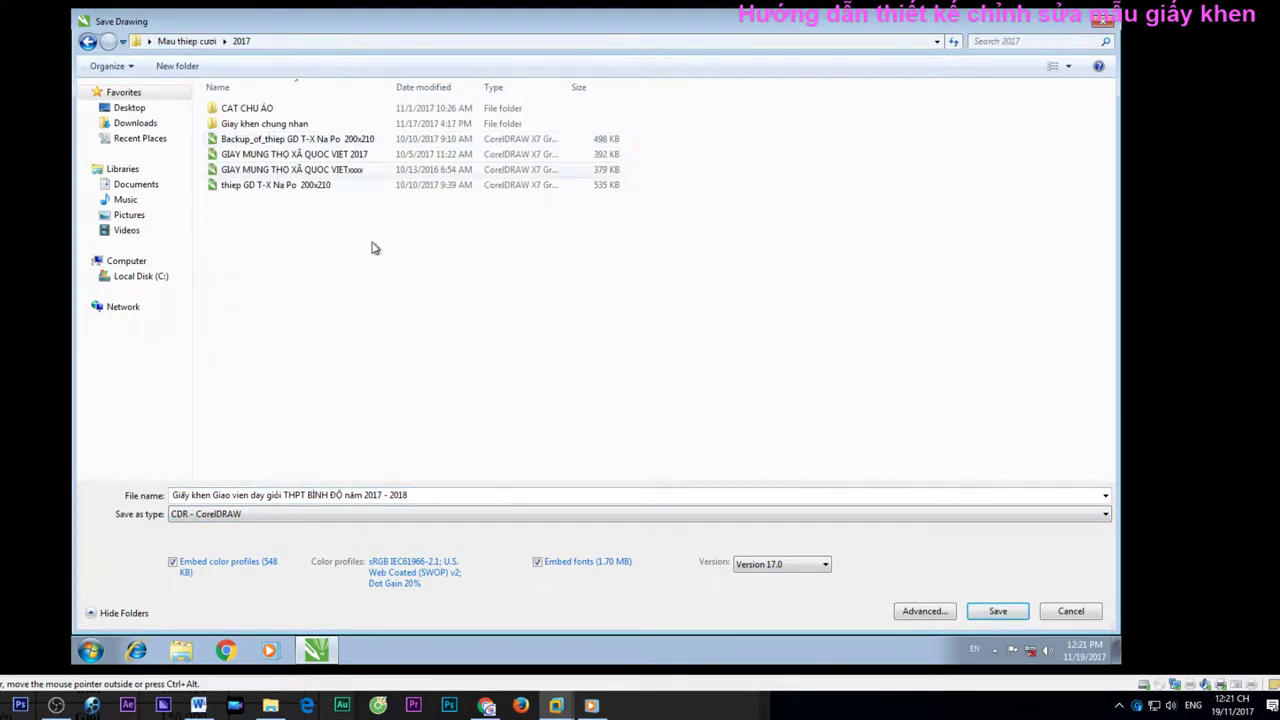
{"action": "right_click", "coordinate": [463, 313]}
{"action": "left_click", "coordinate": [349, 357]}
{"action": "right_click", "coordinate": [337, 345]}
{"action": "mouse_move", "coordinate": [449, 483]}
{"action": "left_click", "coordinate": [490, 486]}
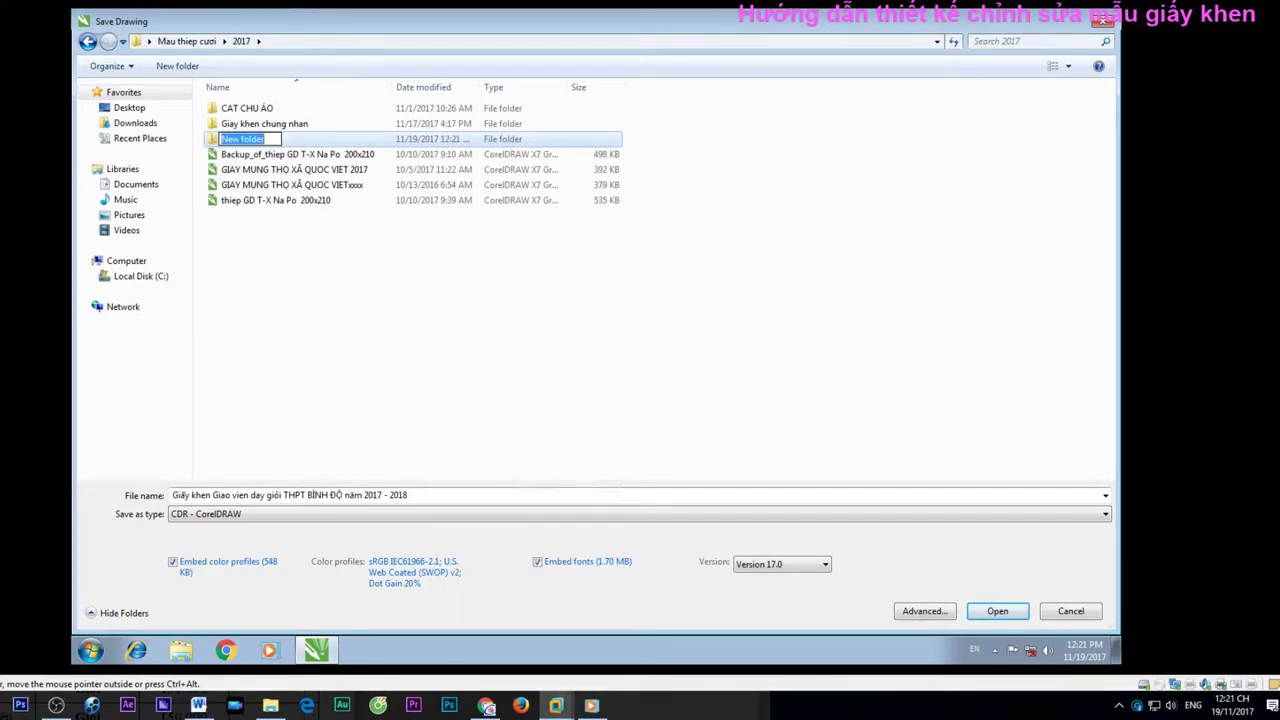
{"action": "type", "text": "Truon"}
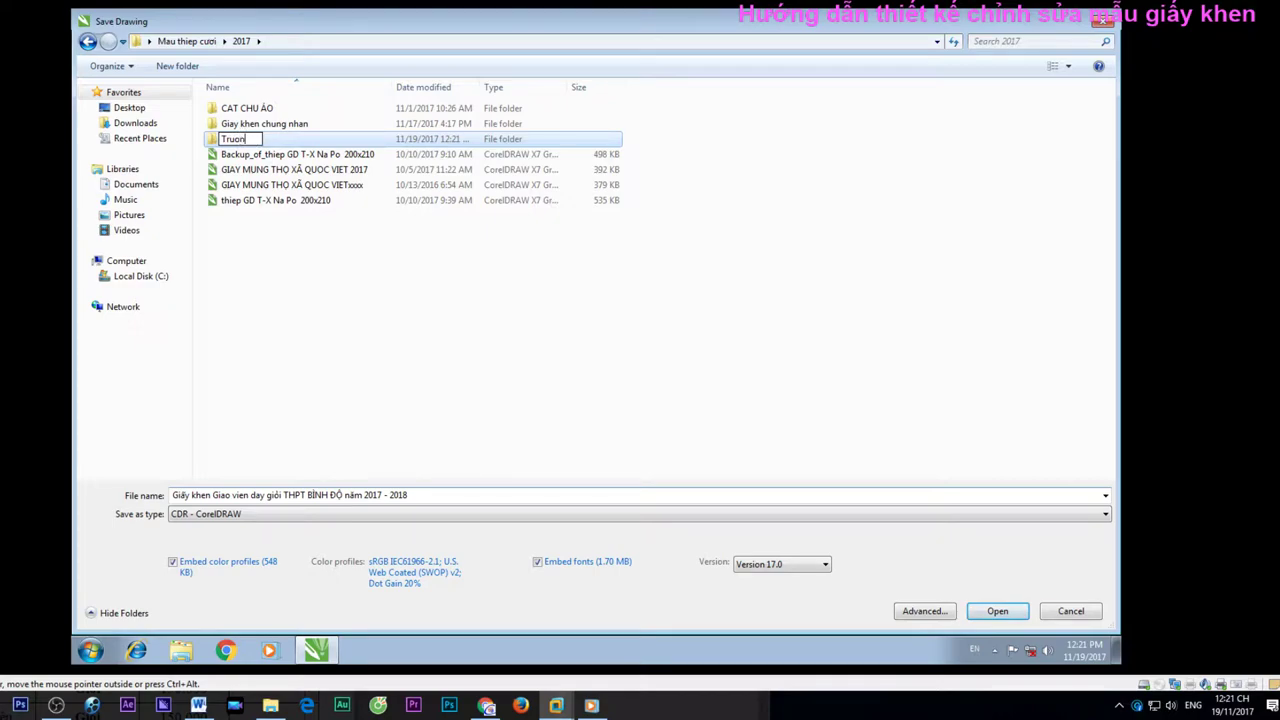
{"action": "type", "text": "g THPT Binh Do"}
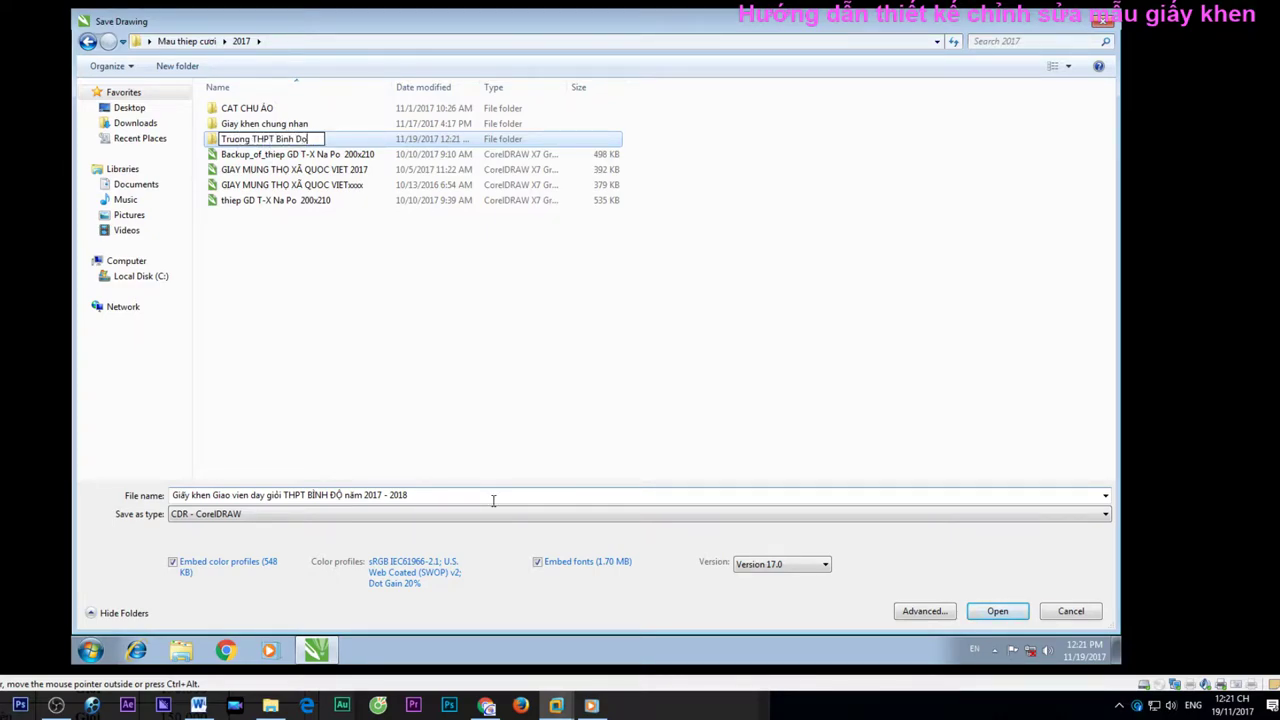
{"action": "left_click", "coordinate": [810, 566]}
Save the drawing as Version 12.0 into the Truong THPT Binh Do folder
{"action": "left_click", "coordinate": [810, 566]}
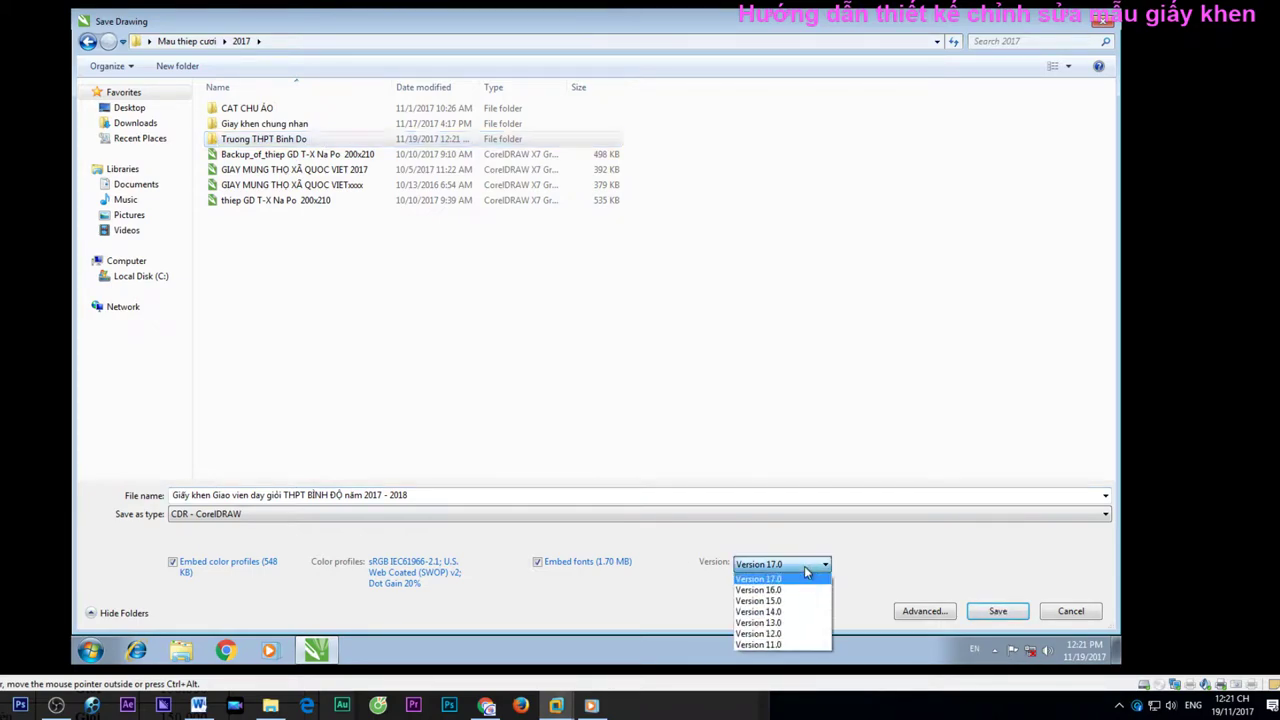
{"action": "left_click", "coordinate": [765, 640]}
{"action": "left_click", "coordinate": [998, 611]}
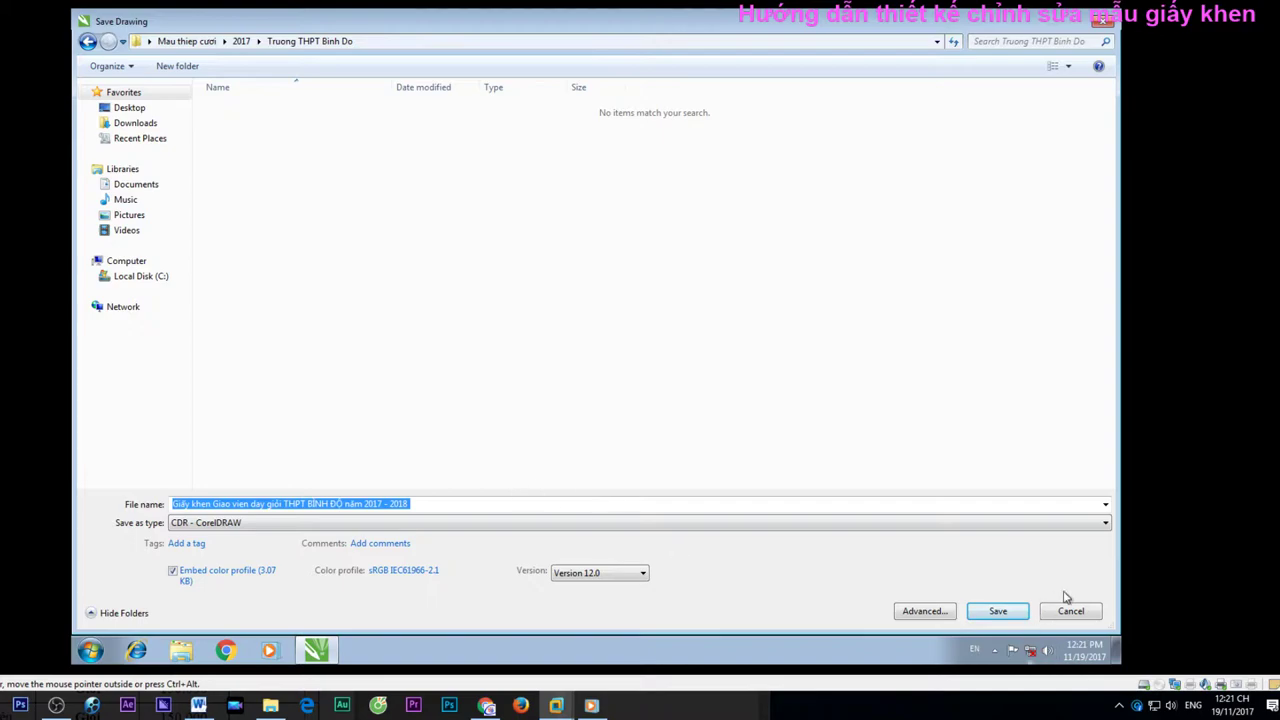
{"action": "left_click", "coordinate": [1016, 615]}
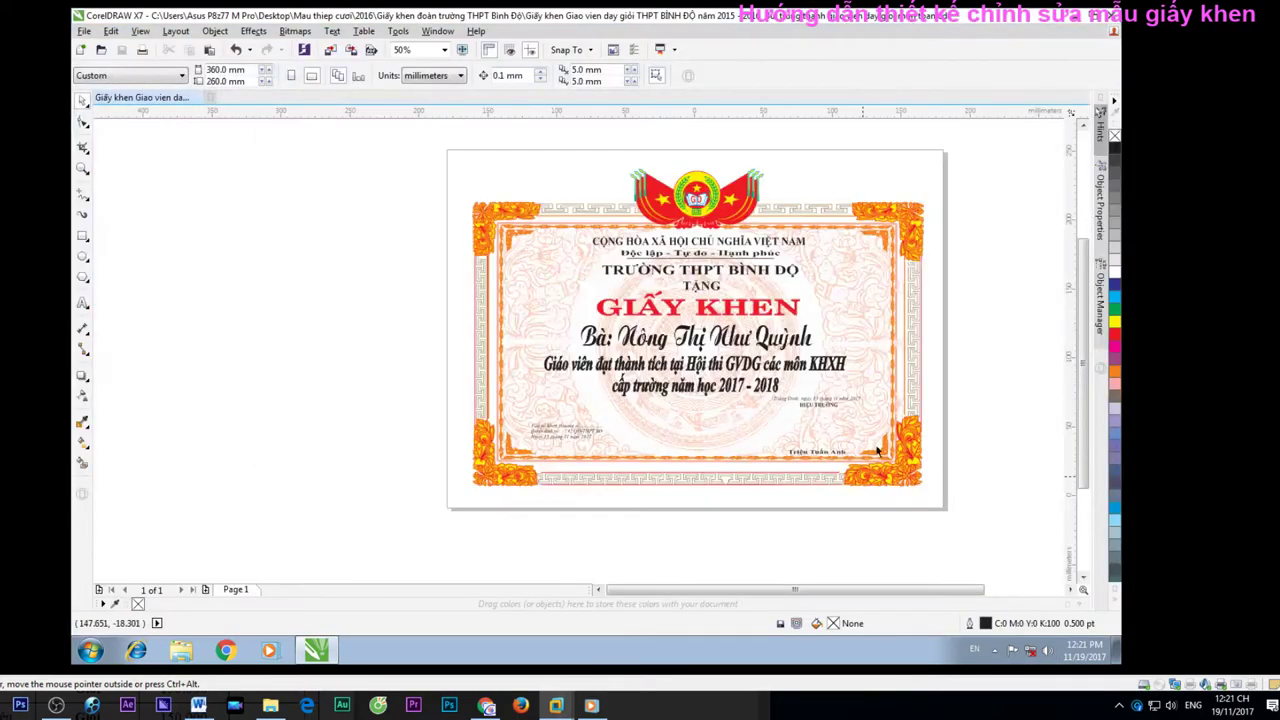
Leave VMware full screen and check the Giỏi rating in the Word award table
{"action": "scroll", "coordinate": [647, 411], "scroll_direction": "down", "scroll_amount": 1}
{"action": "scroll", "coordinate": [647, 411], "scroll_direction": "up", "scroll_amount": 3}
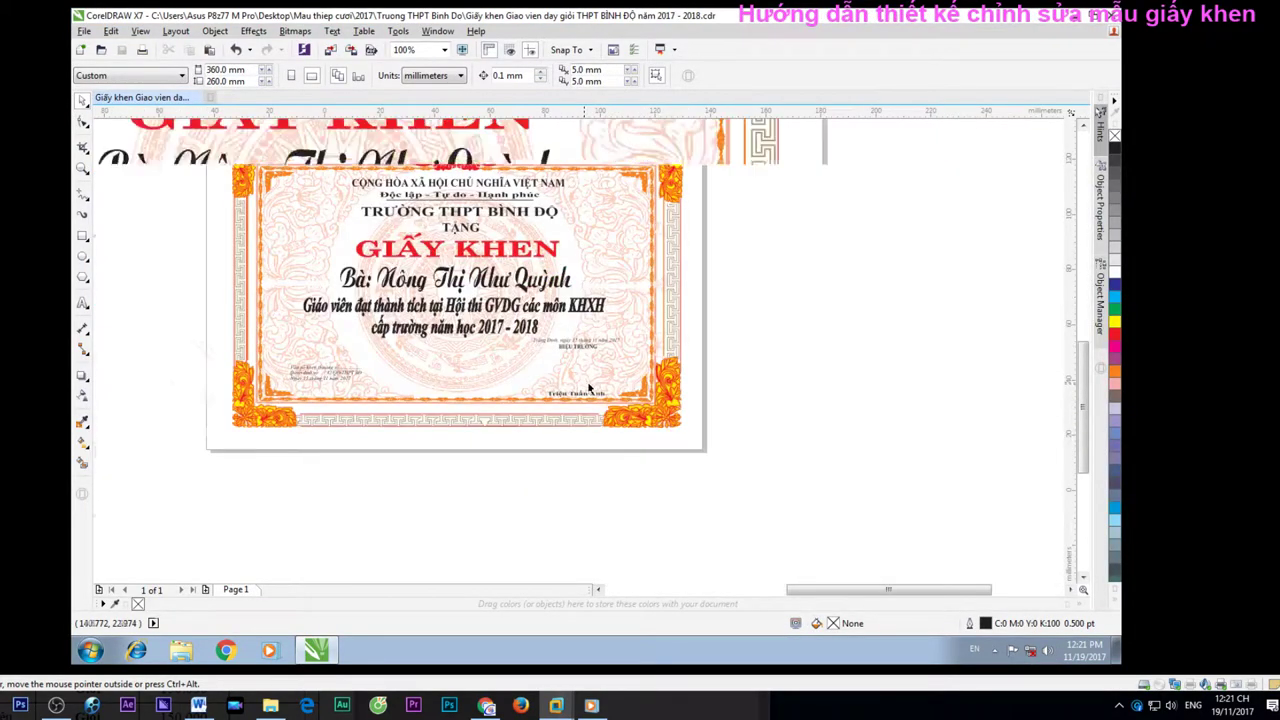
{"action": "scroll", "coordinate": [905, 373], "scroll_direction": "down", "scroll_amount": 2}
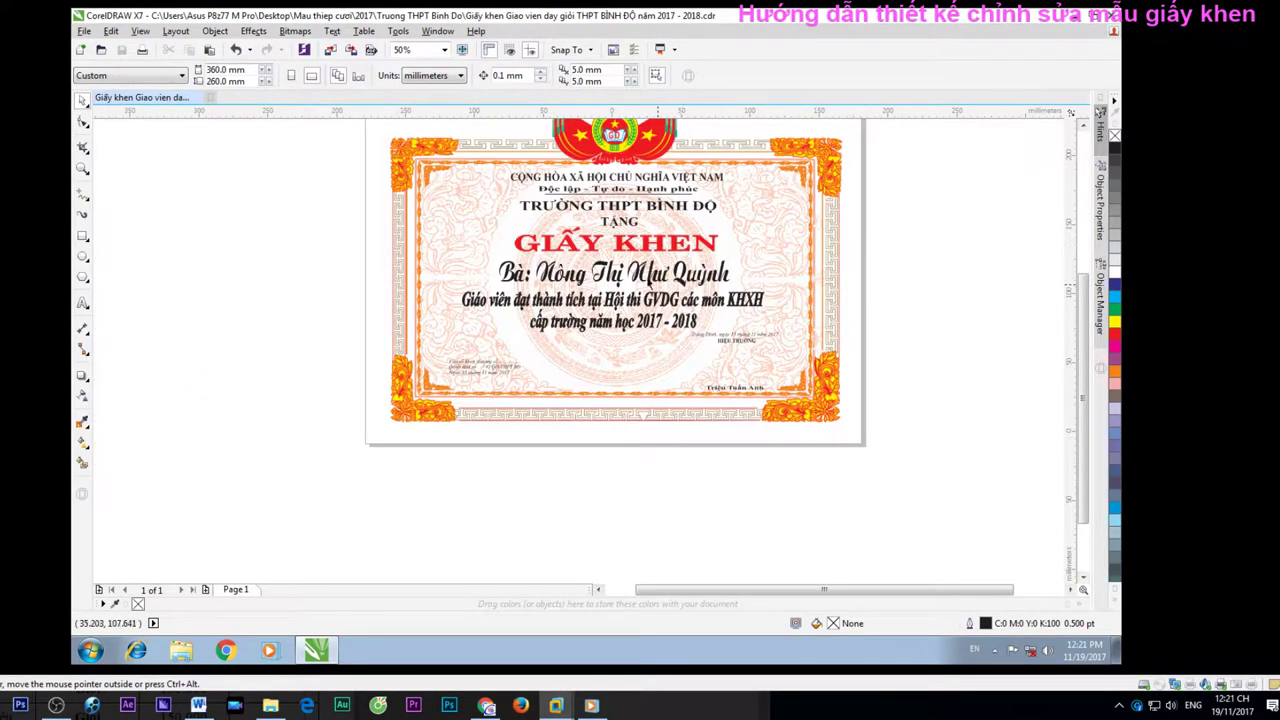
{"action": "key", "text": "ctrl+alt+Return"}
{"action": "left_click", "coordinate": [265, 90]}
{"action": "left_click_drag", "start_coordinate": [265, 90], "coordinate": [284, 47]}
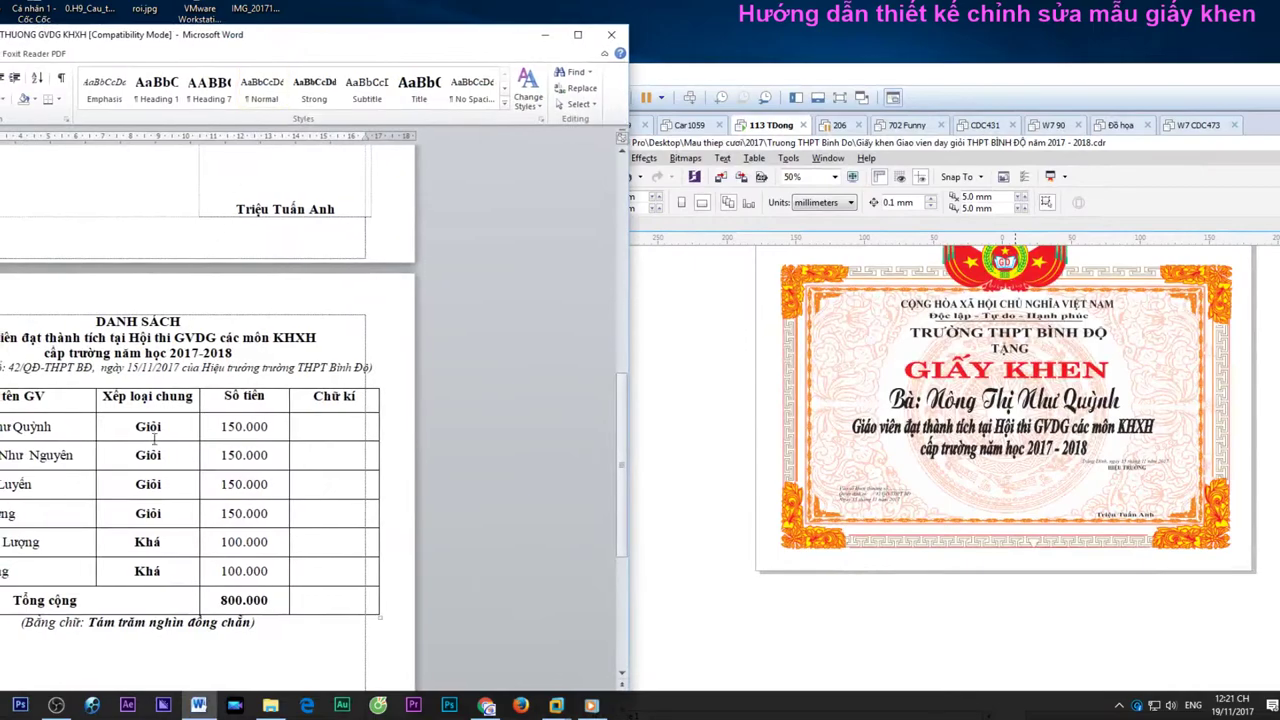
{"action": "left_click", "coordinate": [150, 455]}
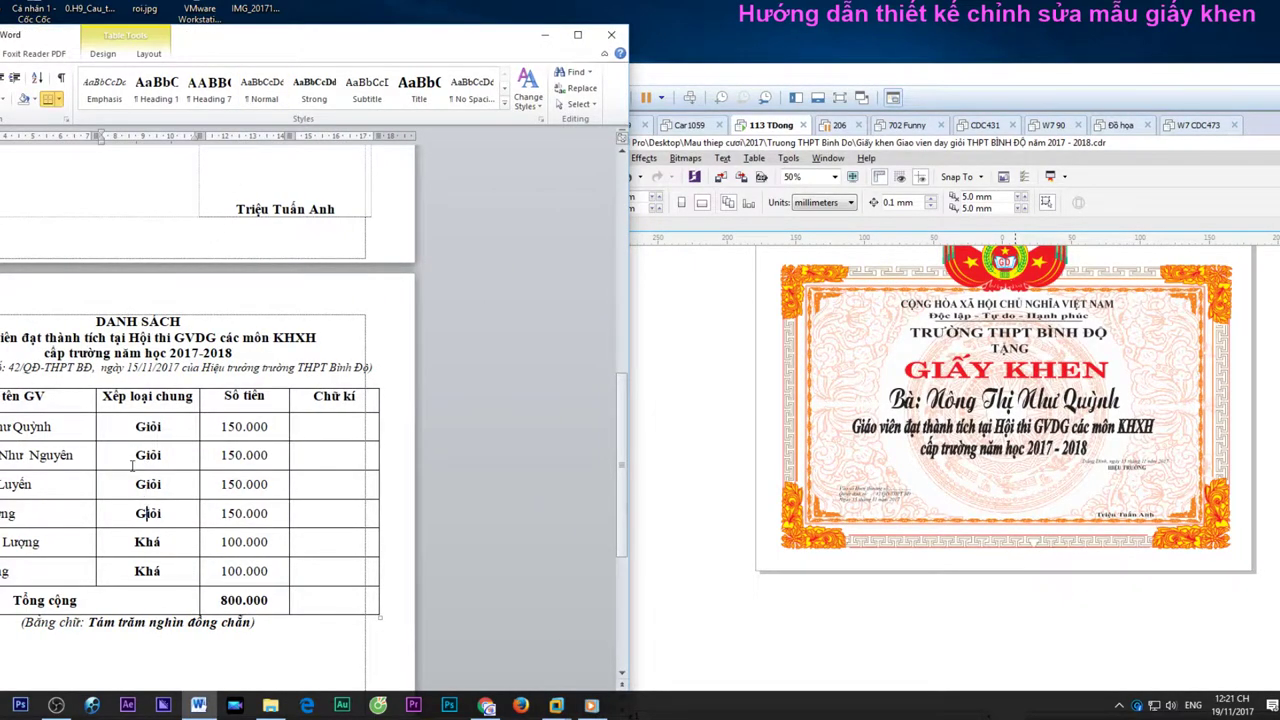
Return to the full-screen virtual machine and bring up CorelDRAW's Print dialog
{"action": "left_click", "coordinate": [745, 372]}
{"action": "key", "text": "ctrl+alt+Return"}
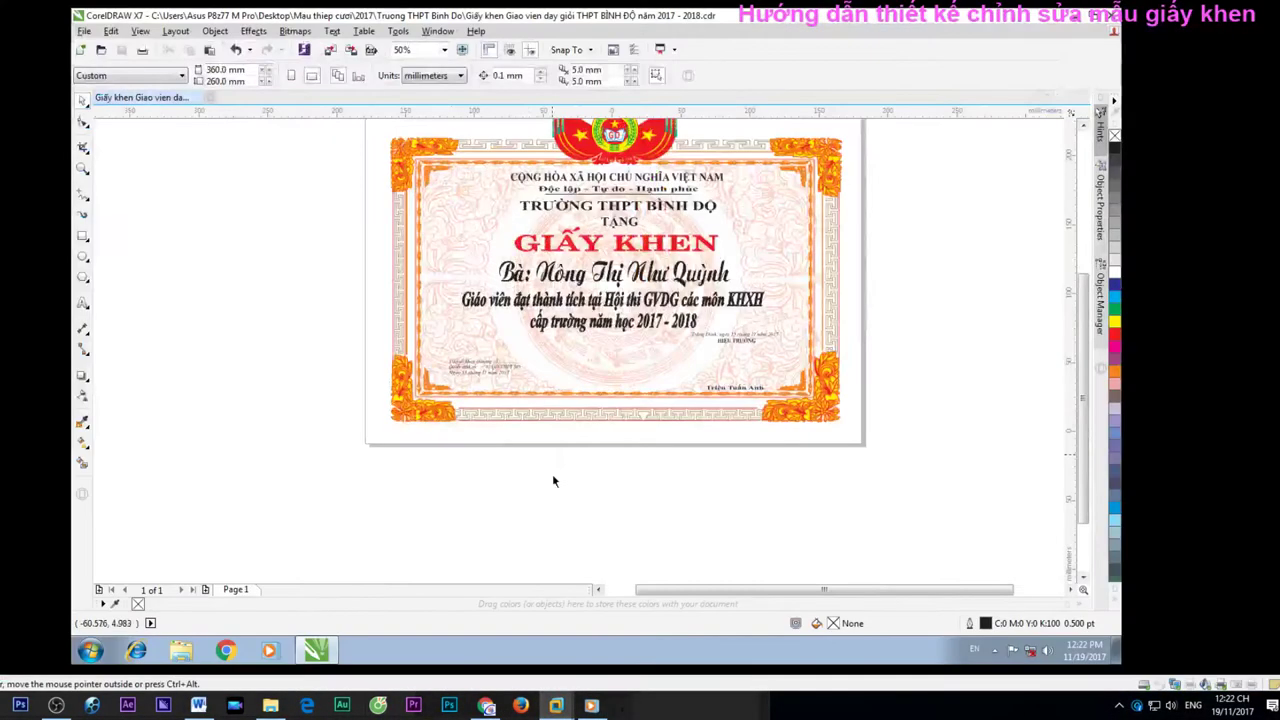
{"action": "key", "text": "ctrl+p"}
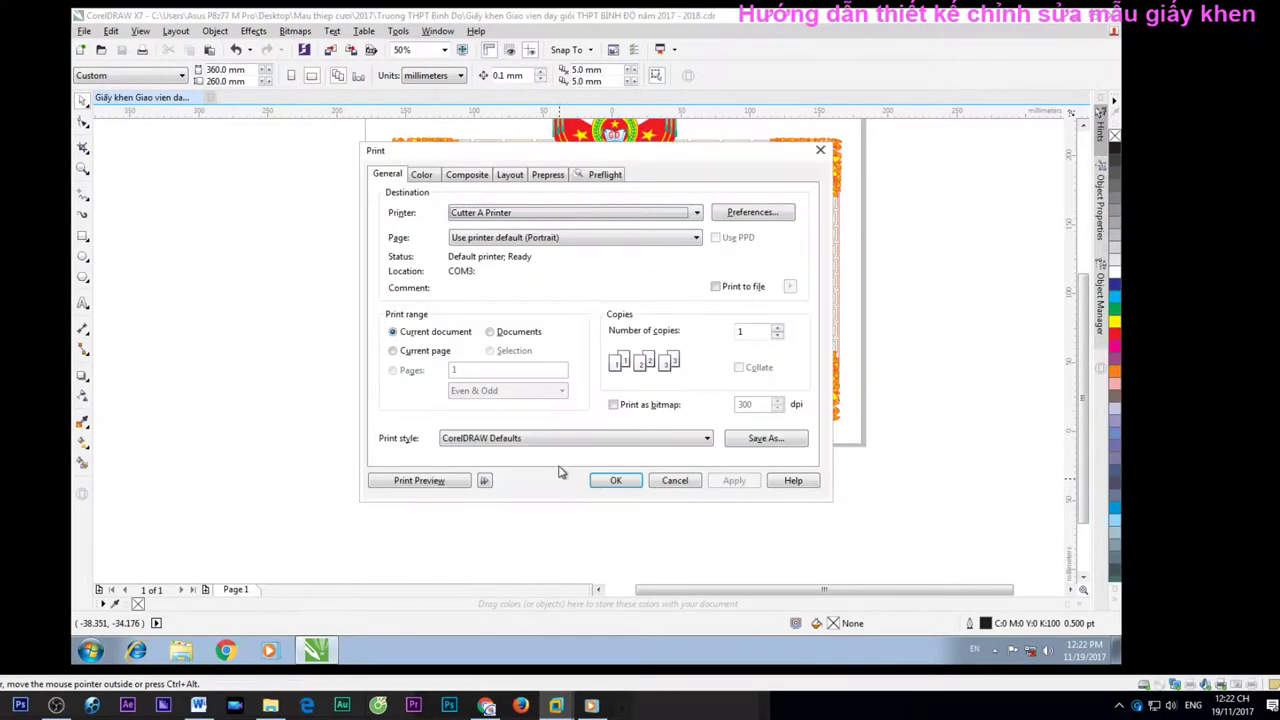
Select the Canon iX6500 series printer and set its paper size to A3 in Preferences
{"action": "left_click", "coordinate": [583, 213]}
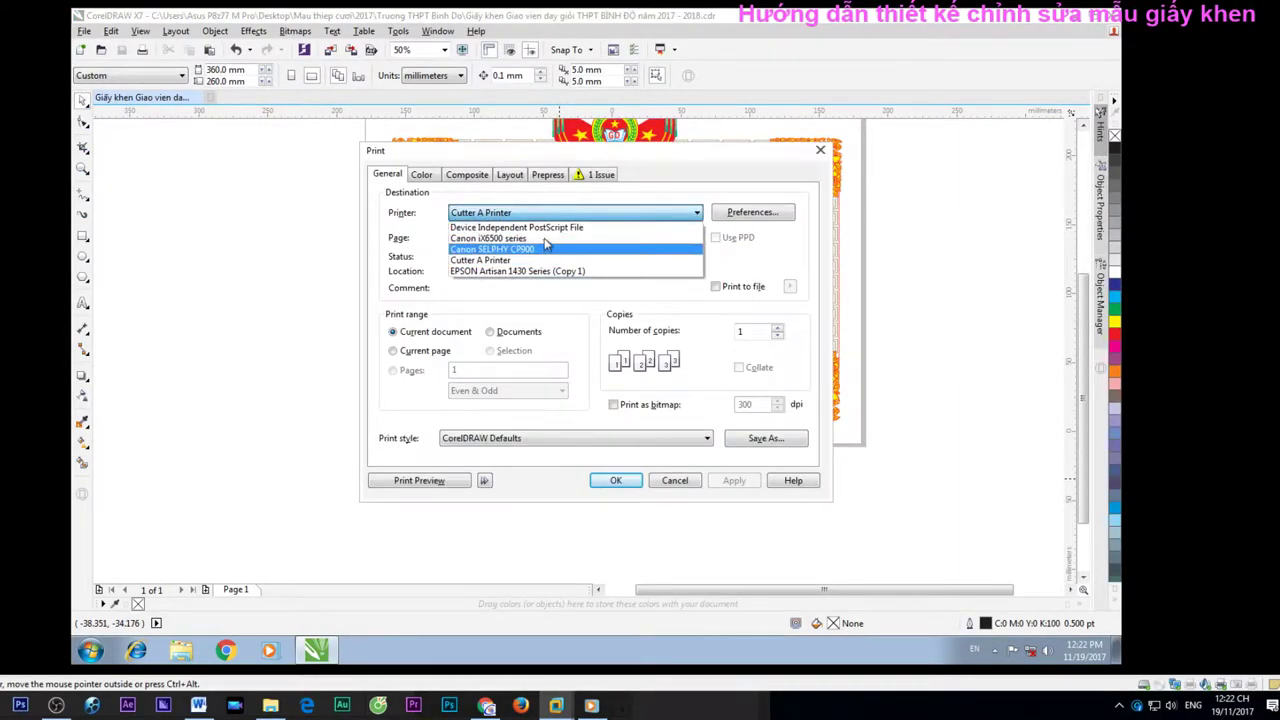
{"action": "left_click", "coordinate": [540, 238]}
{"action": "left_click", "coordinate": [755, 212]}
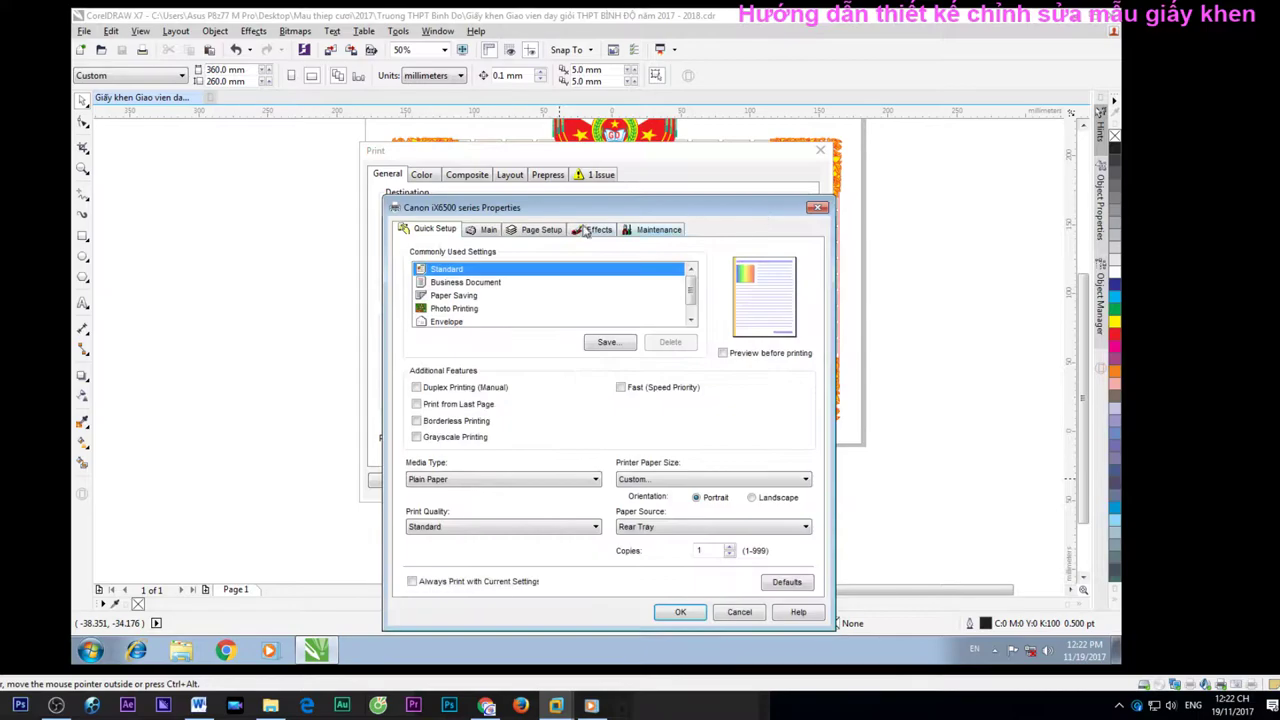
{"action": "left_click_drag", "start_coordinate": [522, 214], "coordinate": [434, 74]}
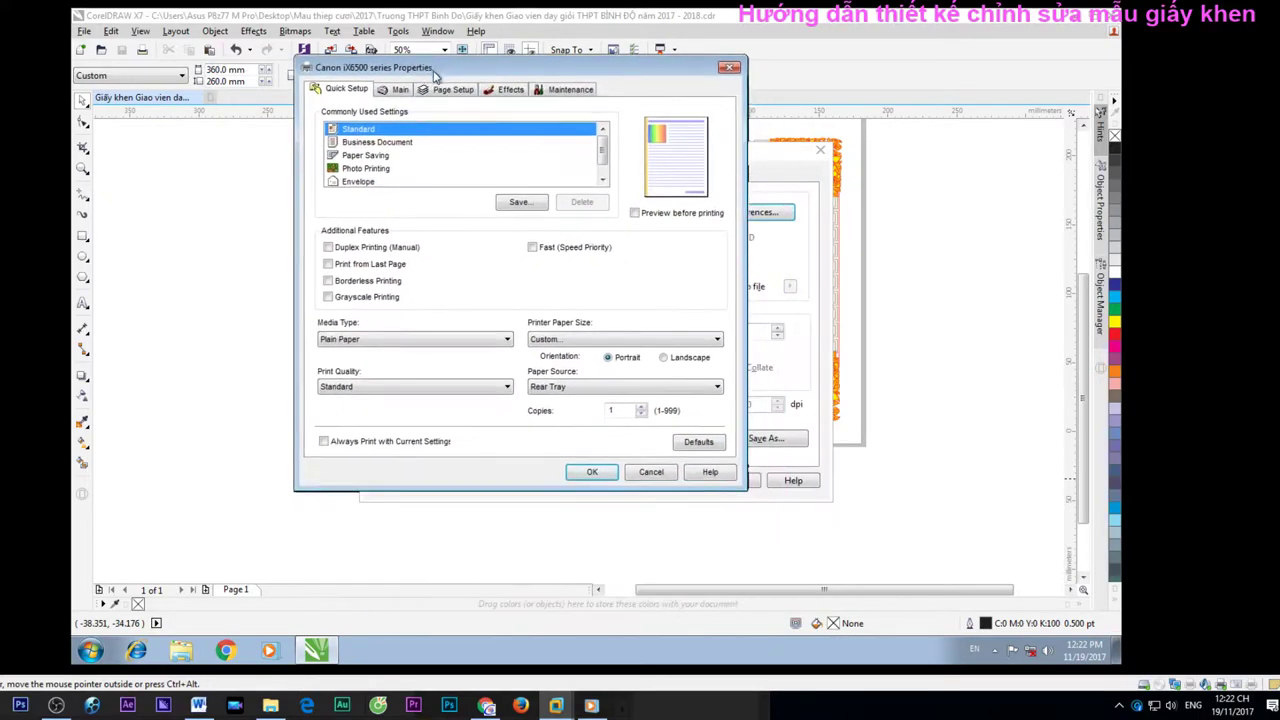
{"action": "left_click", "coordinate": [549, 340]}
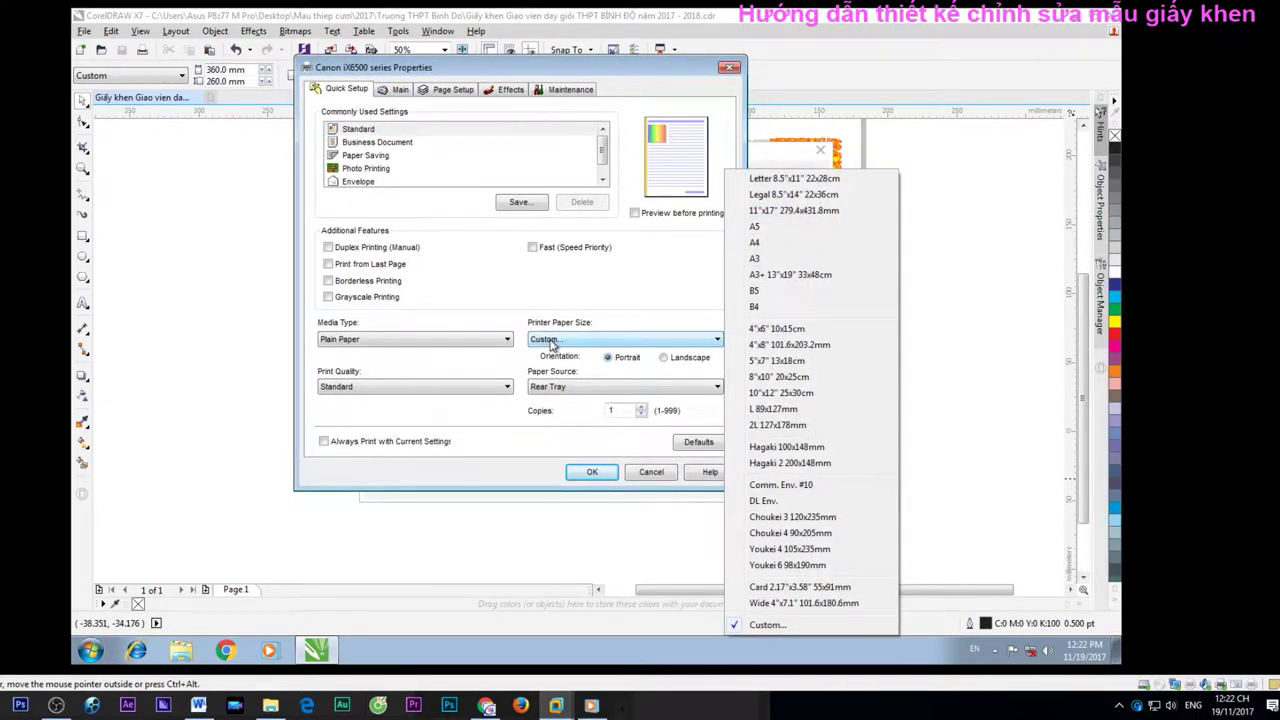
{"action": "left_click", "coordinate": [760, 258]}
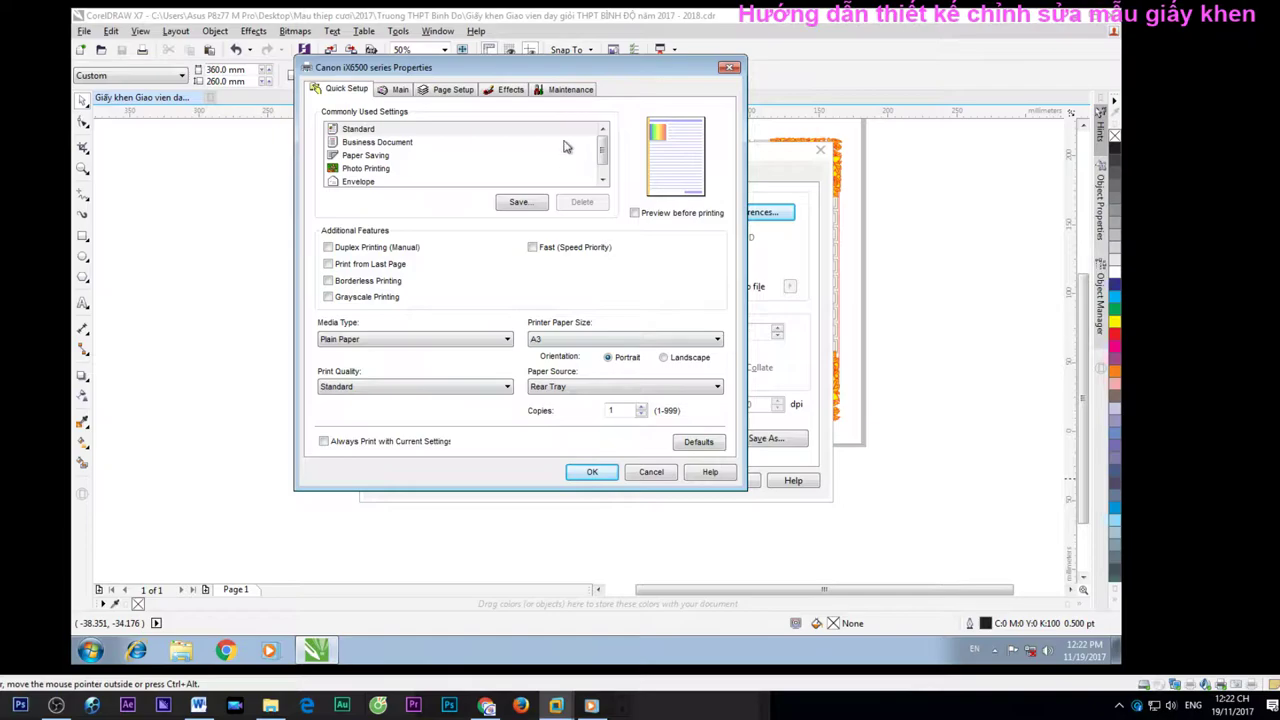
{"action": "left_click", "coordinate": [410, 90]}
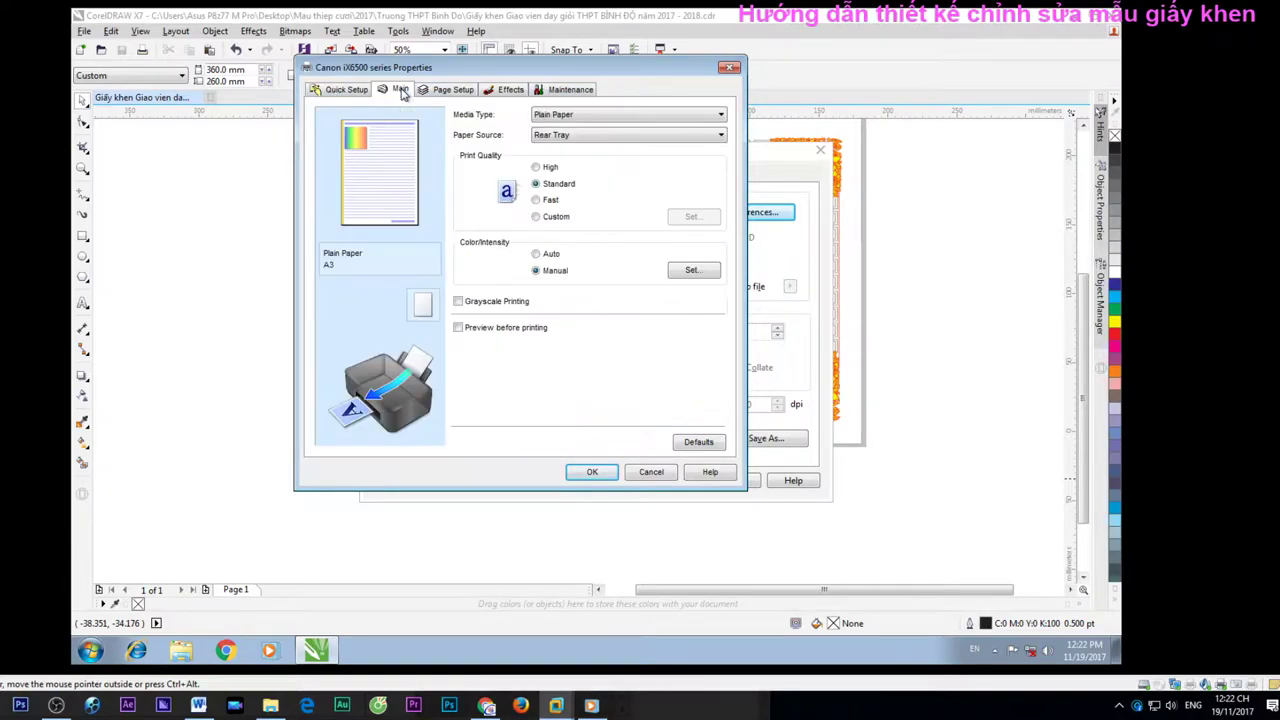
In Manual Color Adjustment, set Magenta 1, Yellow 50, Brightness Light with Standard sample
{"action": "left_click", "coordinate": [697, 271]}
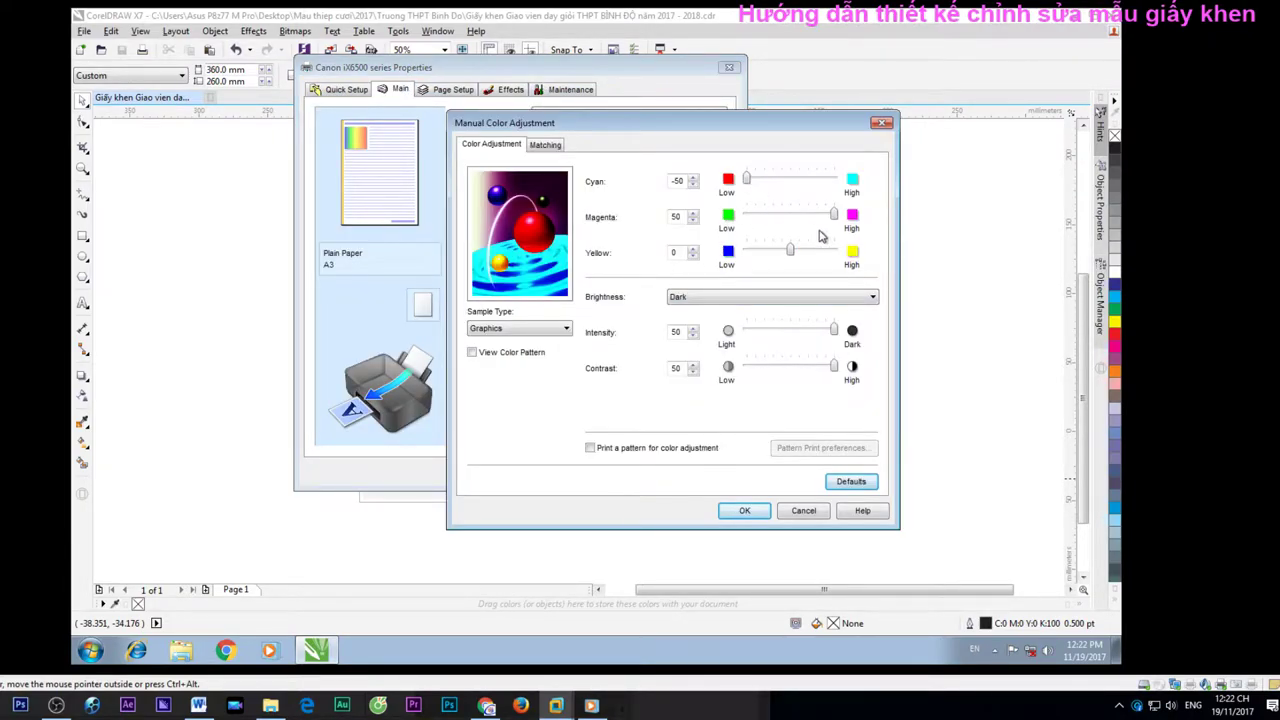
{"action": "left_click_drag", "start_coordinate": [834, 214], "coordinate": [834, 252]}
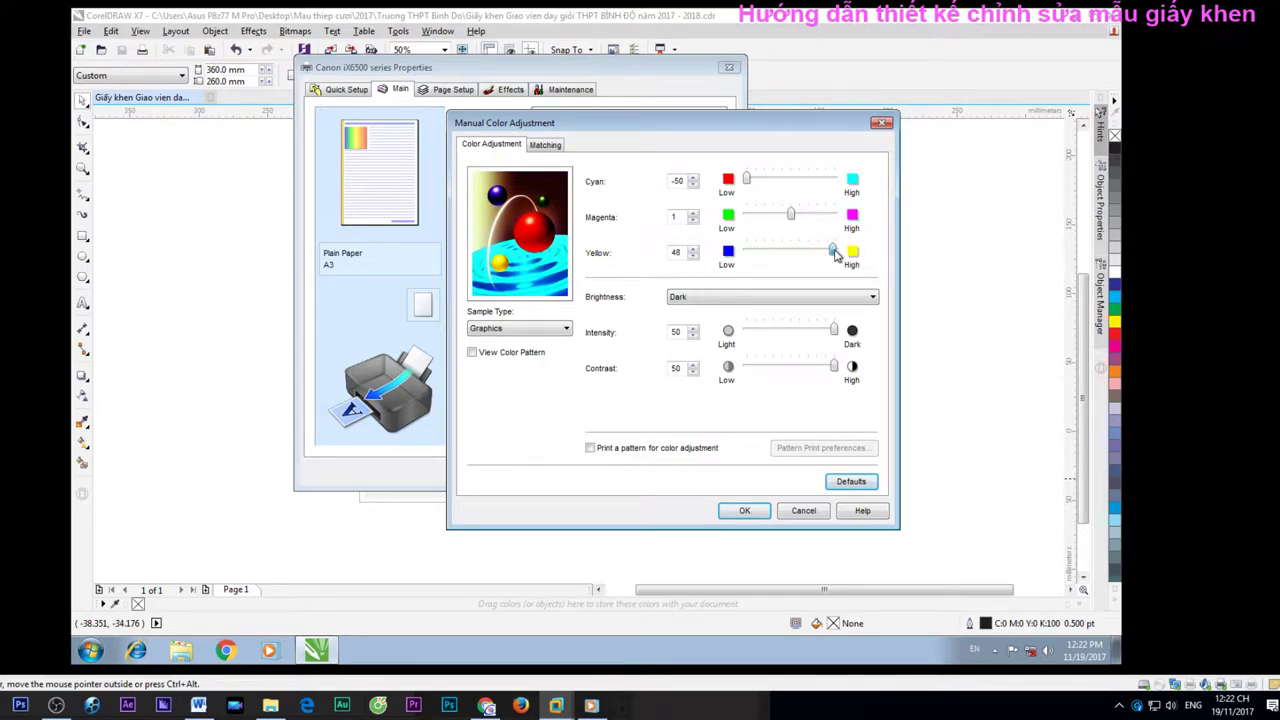
{"action": "left_click", "coordinate": [505, 329]}
{"action": "left_click", "coordinate": [508, 344]}
{"action": "left_click", "coordinate": [700, 297]}
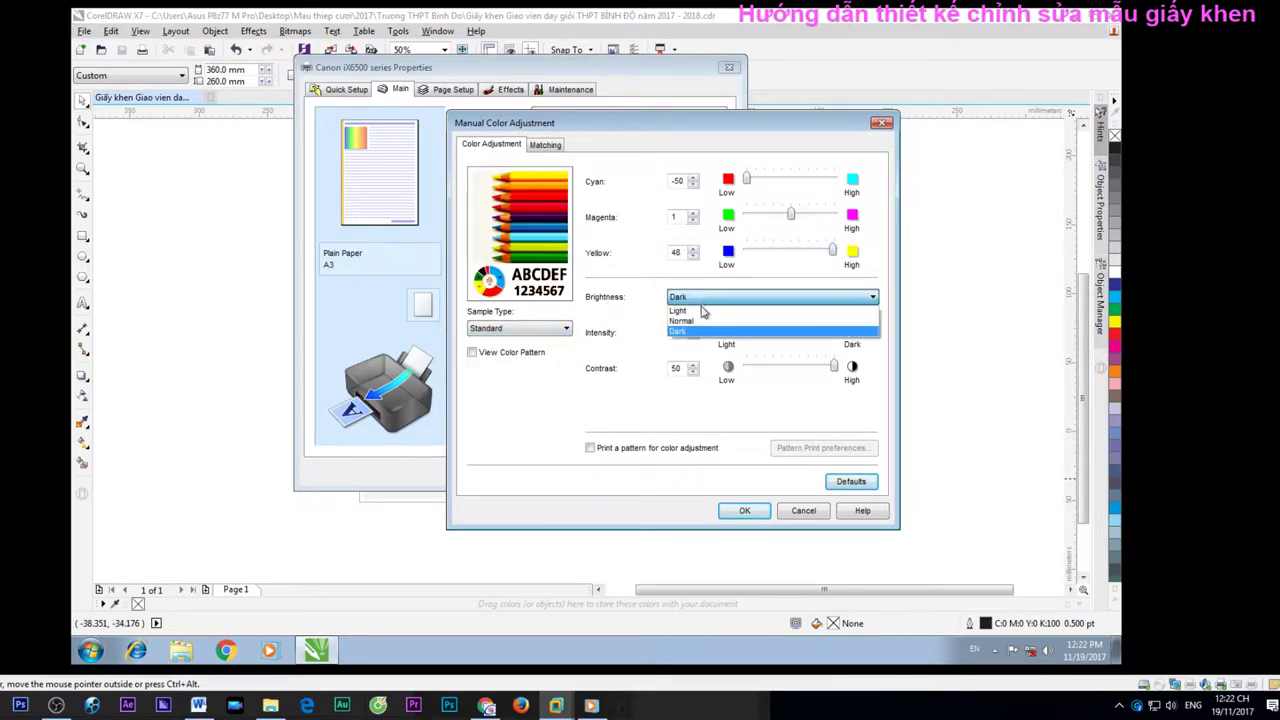
{"action": "left_click", "coordinate": [700, 308]}
{"action": "left_click_drag", "start_coordinate": [832, 252], "coordinate": [835, 252]}
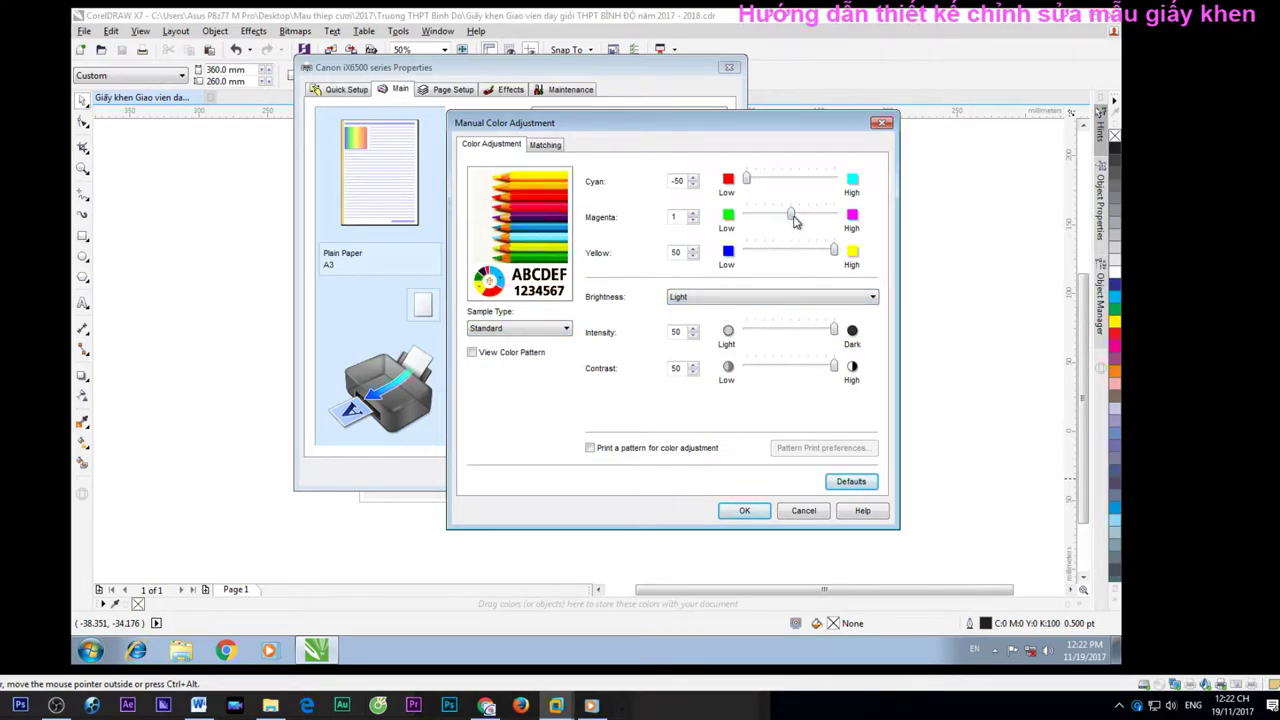
{"action": "left_click", "coordinate": [744, 511]}
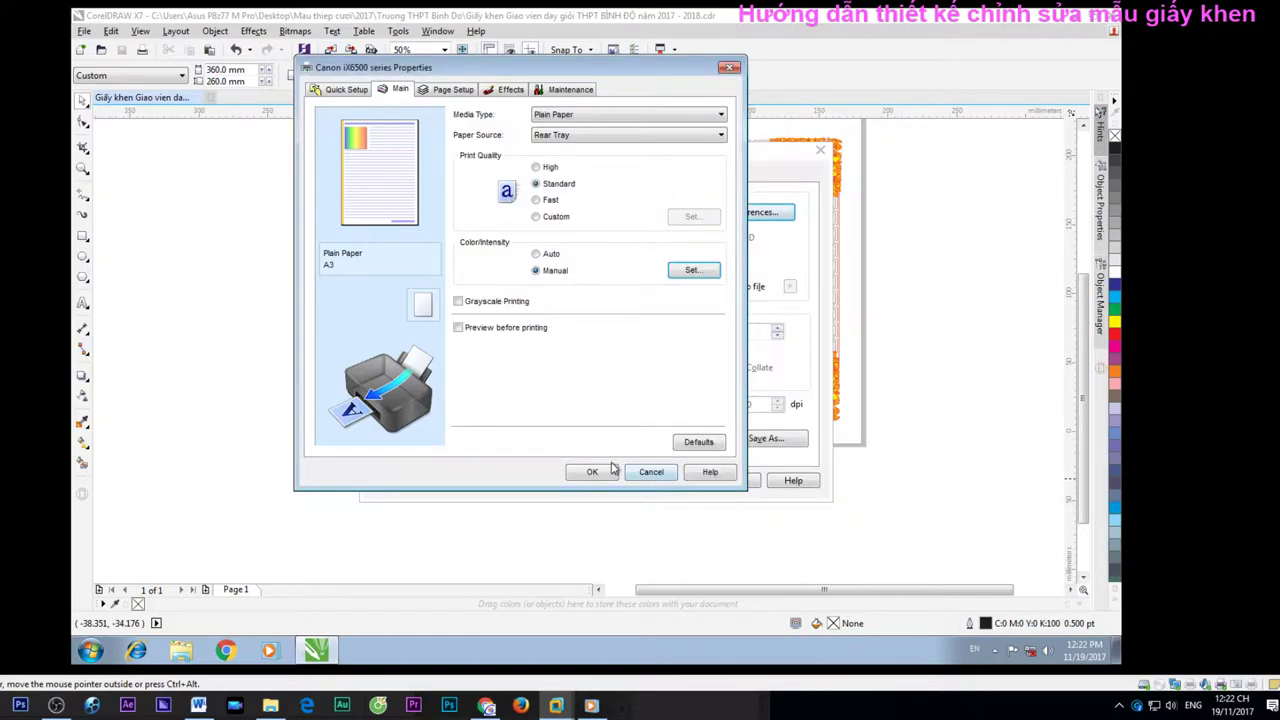
Set the printer orientation to Landscape and confirm the printer settings
{"action": "left_click", "coordinate": [358, 89]}
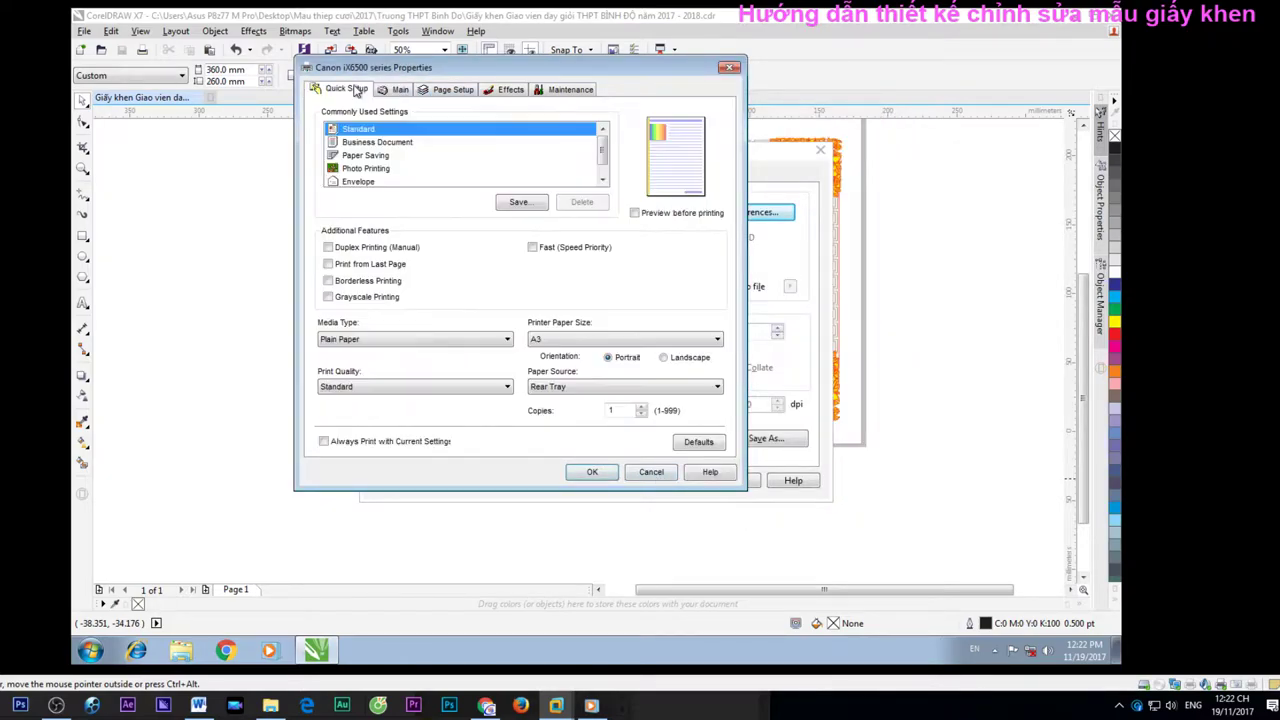
{"action": "left_click", "coordinate": [673, 359]}
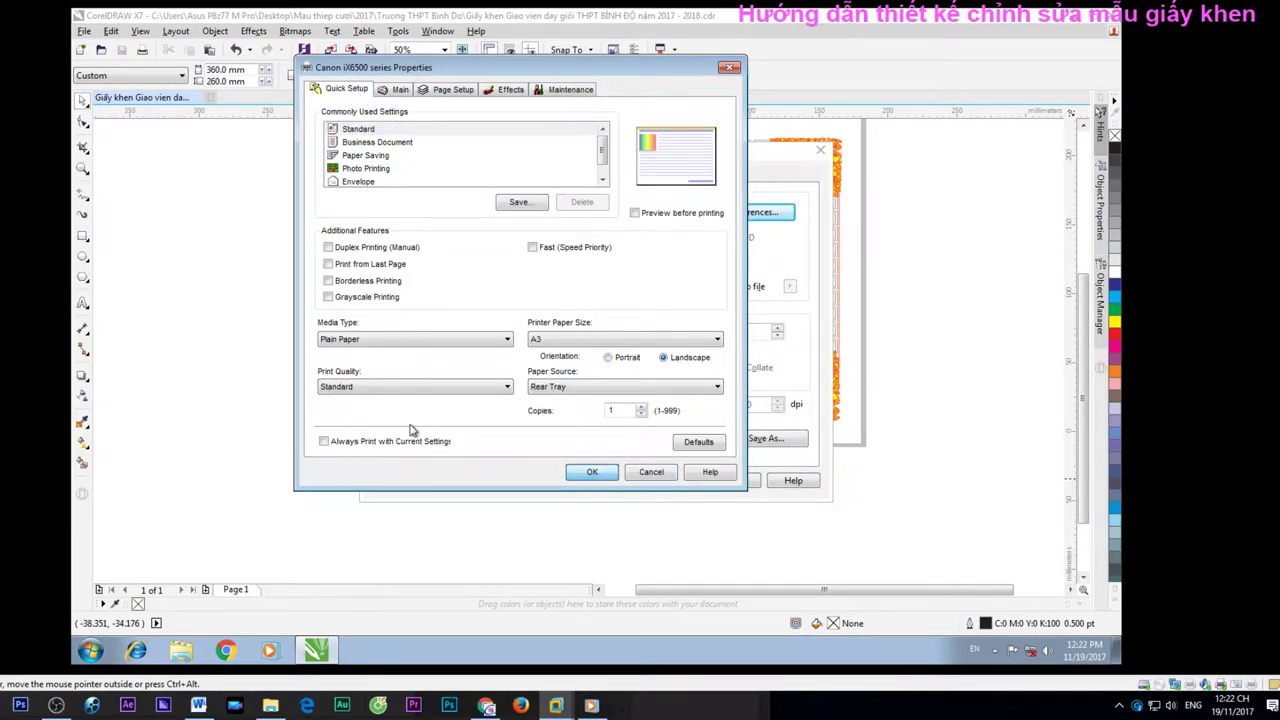
{"action": "left_click", "coordinate": [350, 446]}
{"action": "left_click", "coordinate": [590, 472]}
{"action": "left_click", "coordinate": [586, 338]}
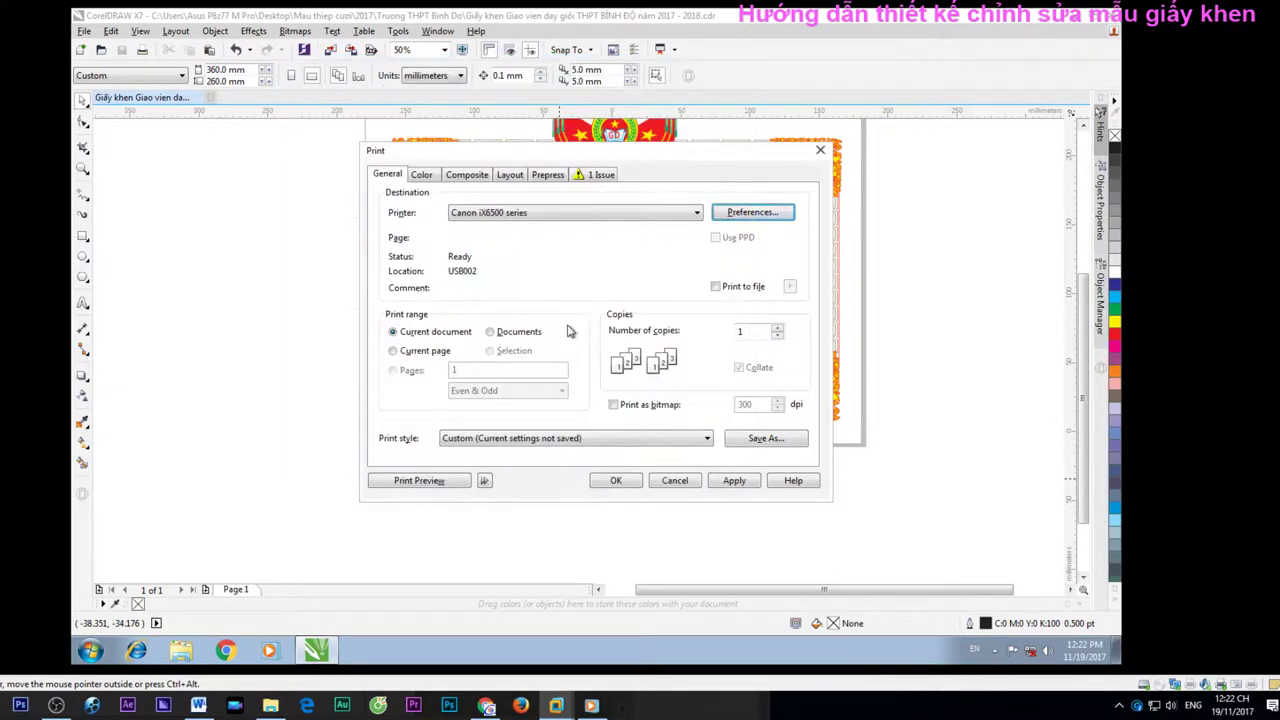
Apply the print settings and preview the certificate, shifting it slightly on the page
{"action": "left_click", "coordinate": [735, 480]}
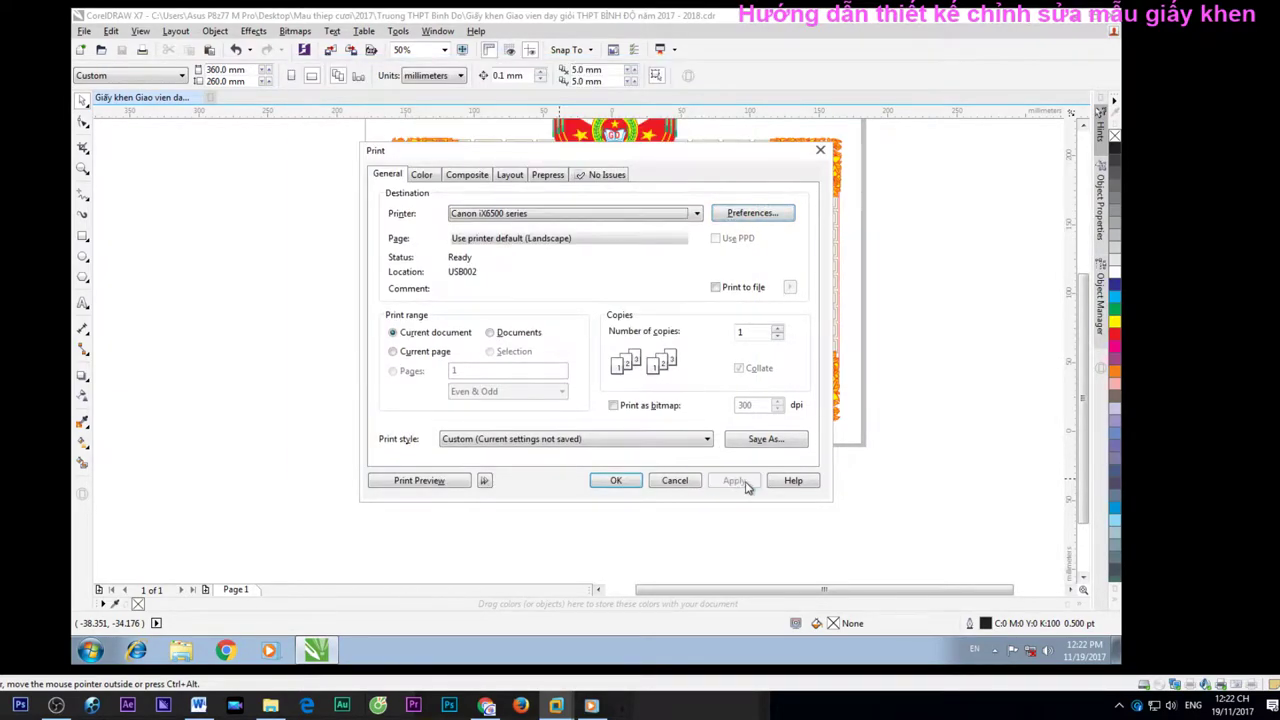
{"action": "left_click", "coordinate": [416, 480]}
{"action": "left_click_drag", "start_coordinate": [576, 424], "coordinate": [538, 432]}
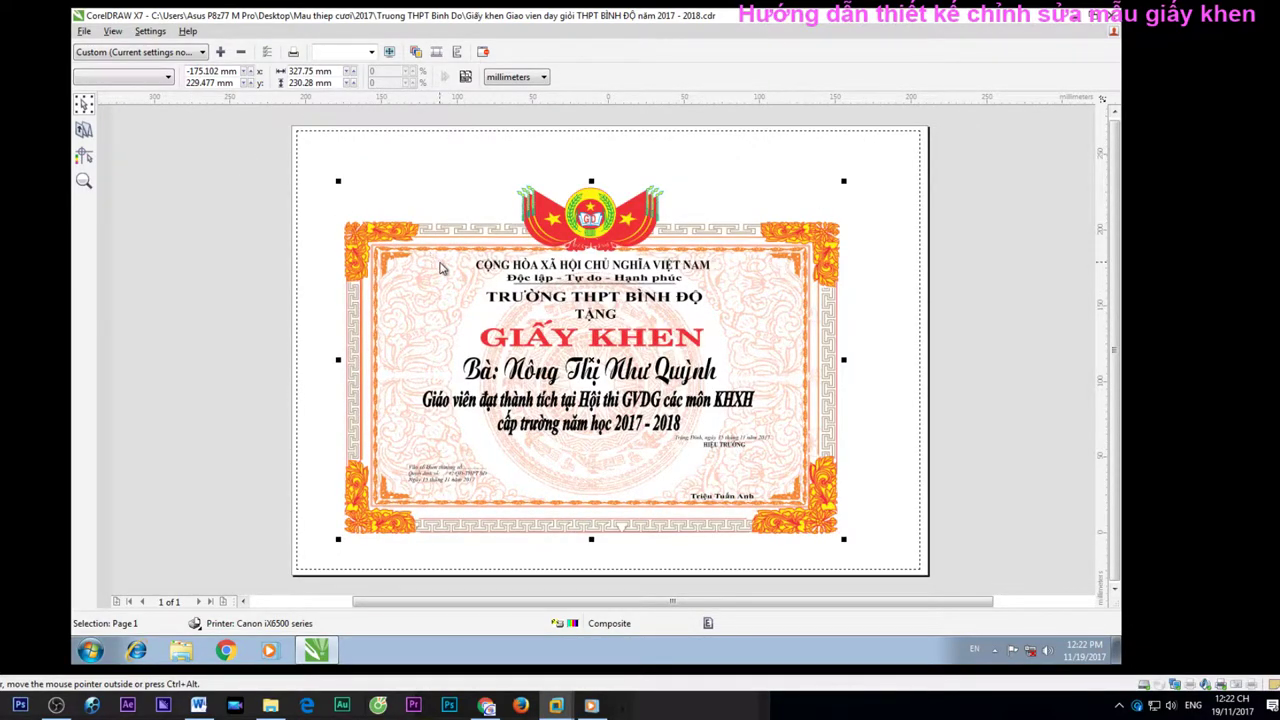
Adjust the certificate's position in the preview and send it to the Canon iX6500
{"action": "key", "text": "ctrl+z"}
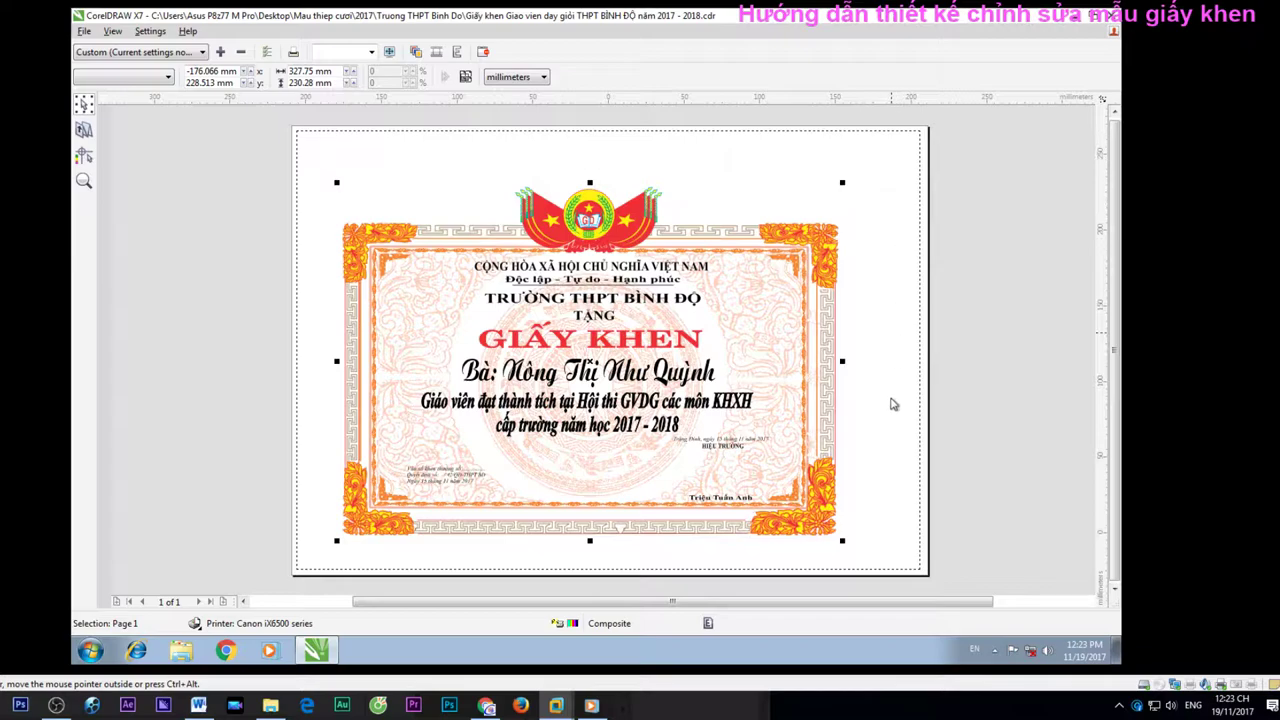
{"action": "left_click_drag", "start_coordinate": [746, 496], "coordinate": [744, 497]}
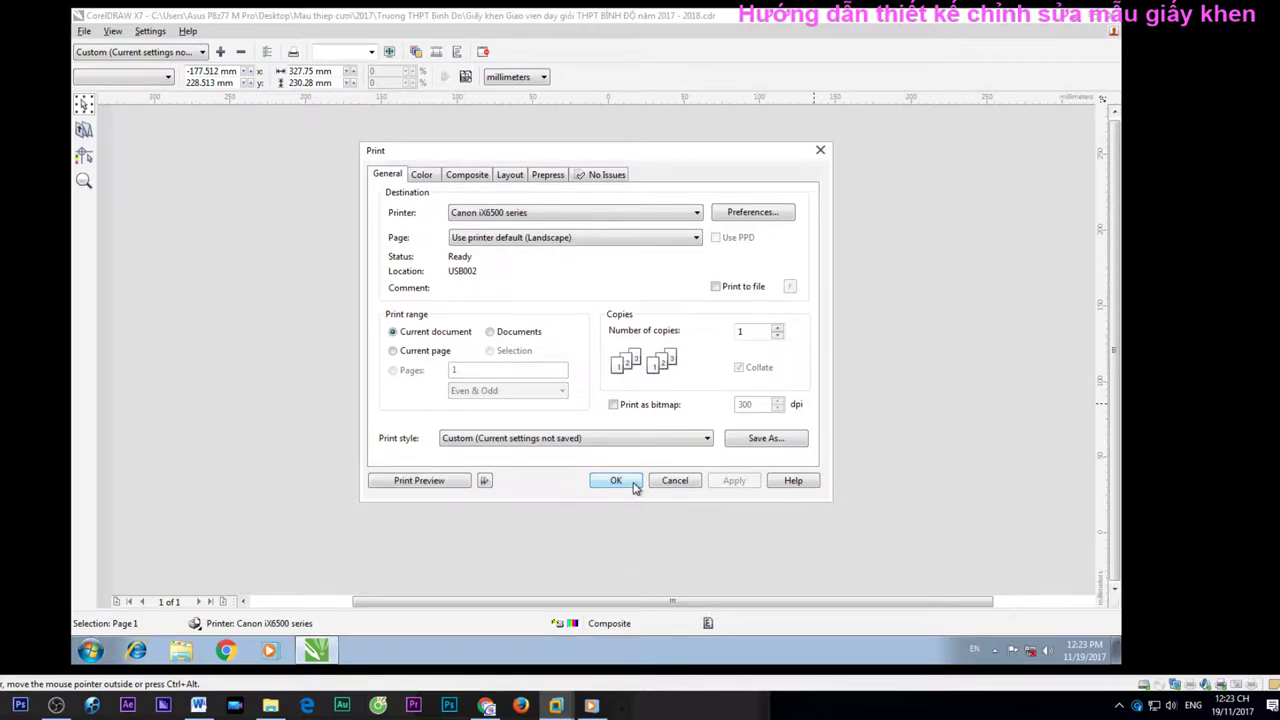
{"action": "left_click_drag", "start_coordinate": [727, 155], "coordinate": [845, 142]}
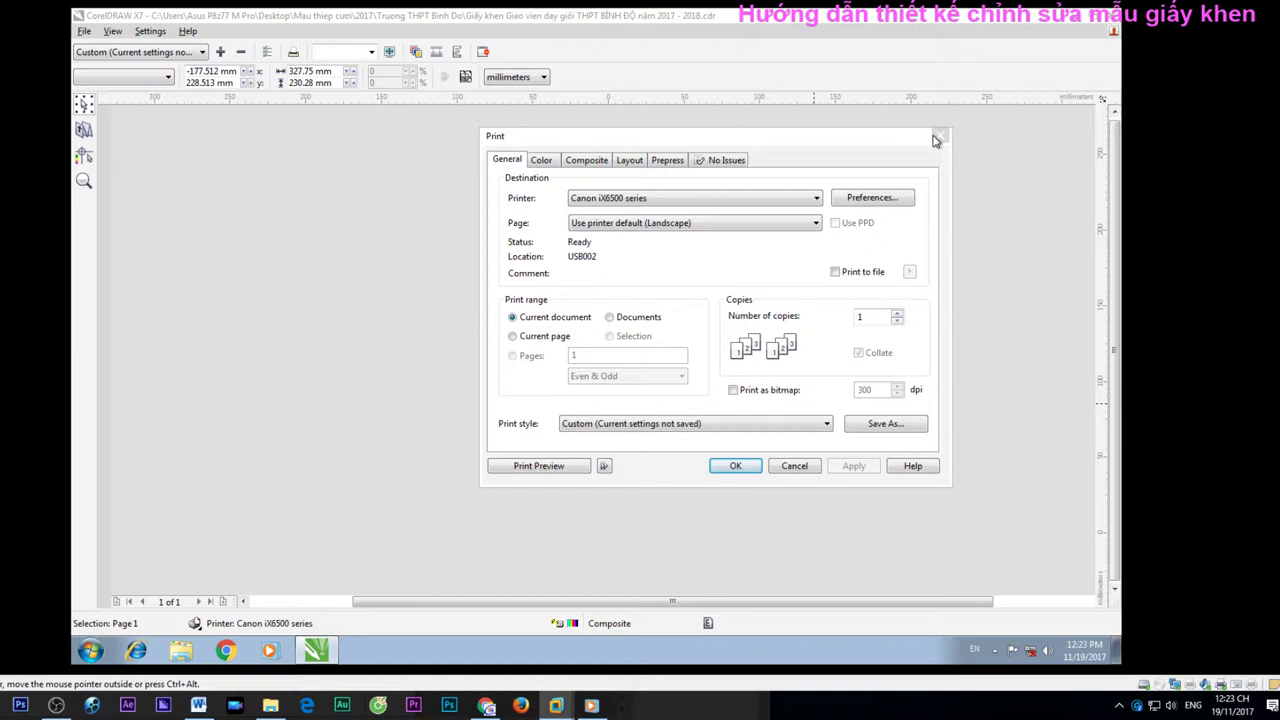
{"action": "left_click_drag", "start_coordinate": [935, 140], "coordinate": [726, 173]}
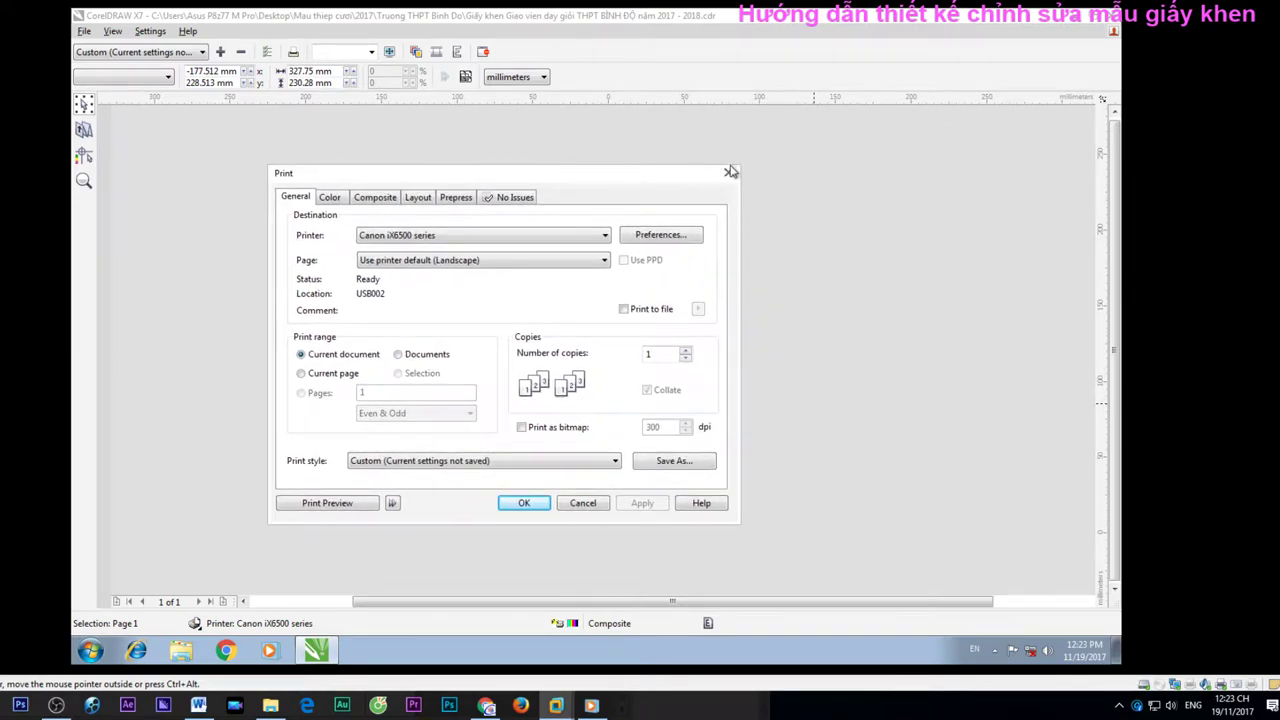
{"action": "left_click", "coordinate": [525, 503]}
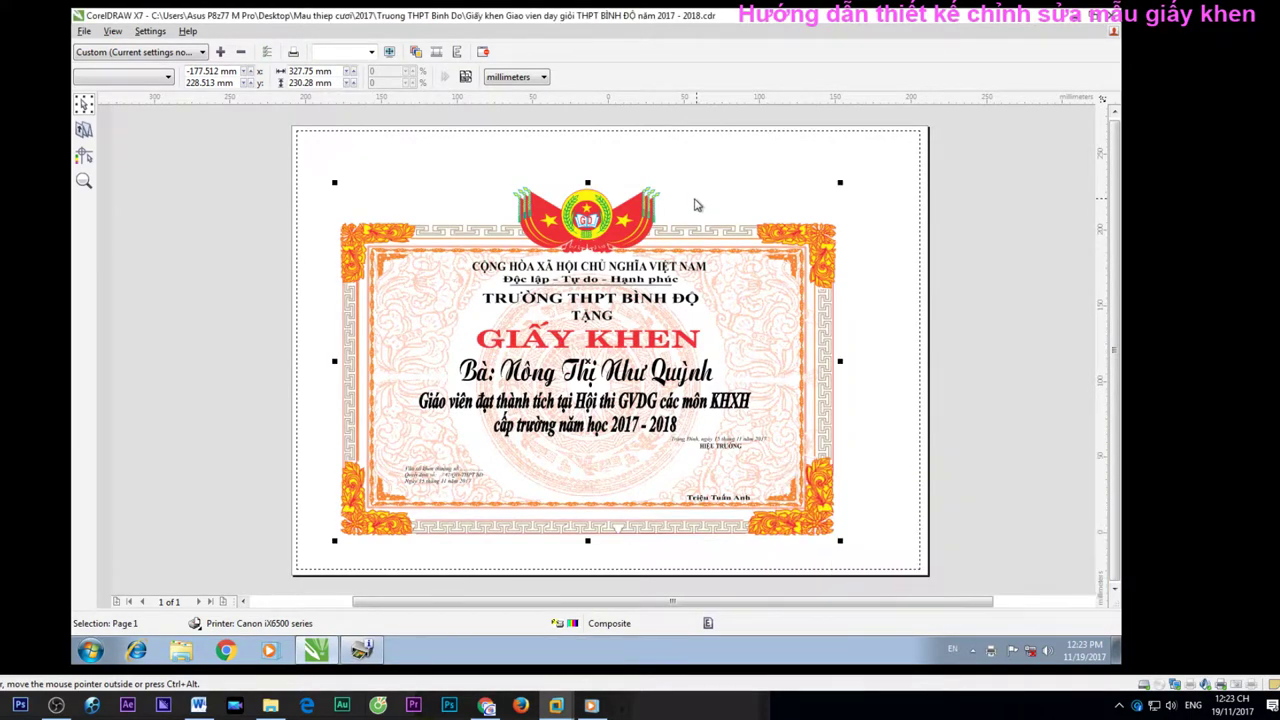
{"action": "key", "text": "ctrl+p"}
{"action": "left_click", "coordinate": [748, 213]}
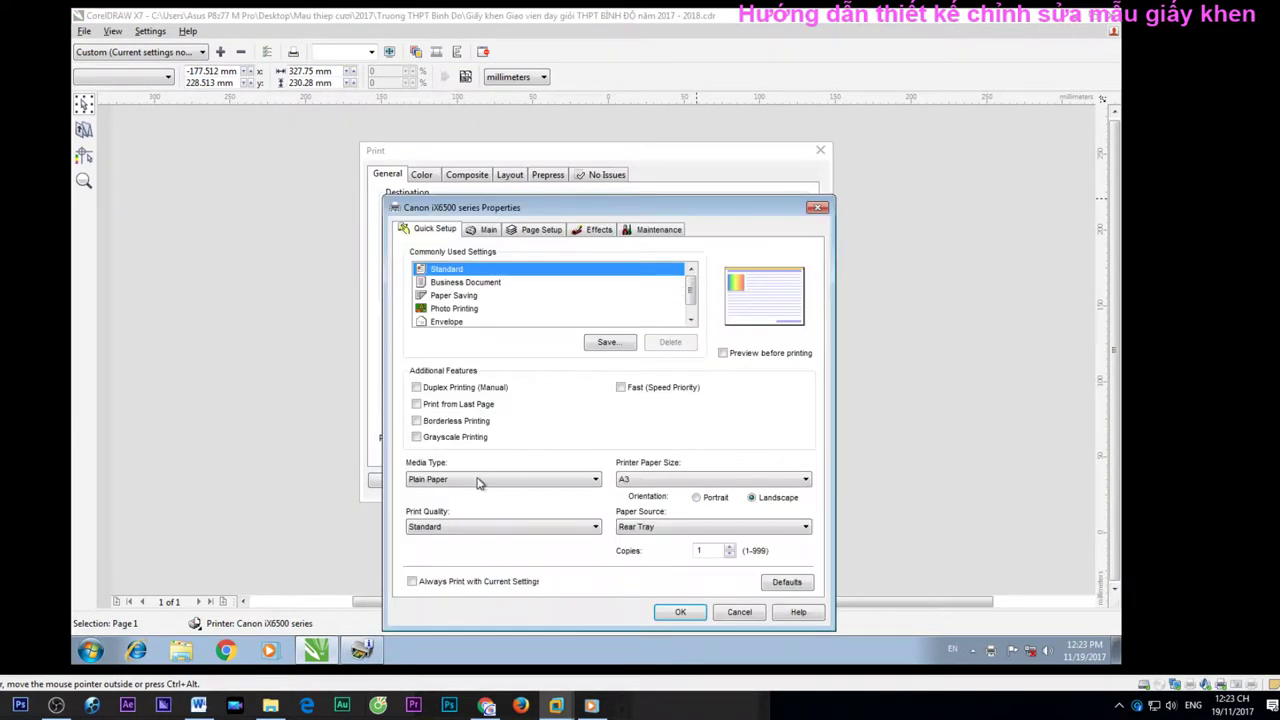
{"action": "left_click", "coordinate": [457, 528]}
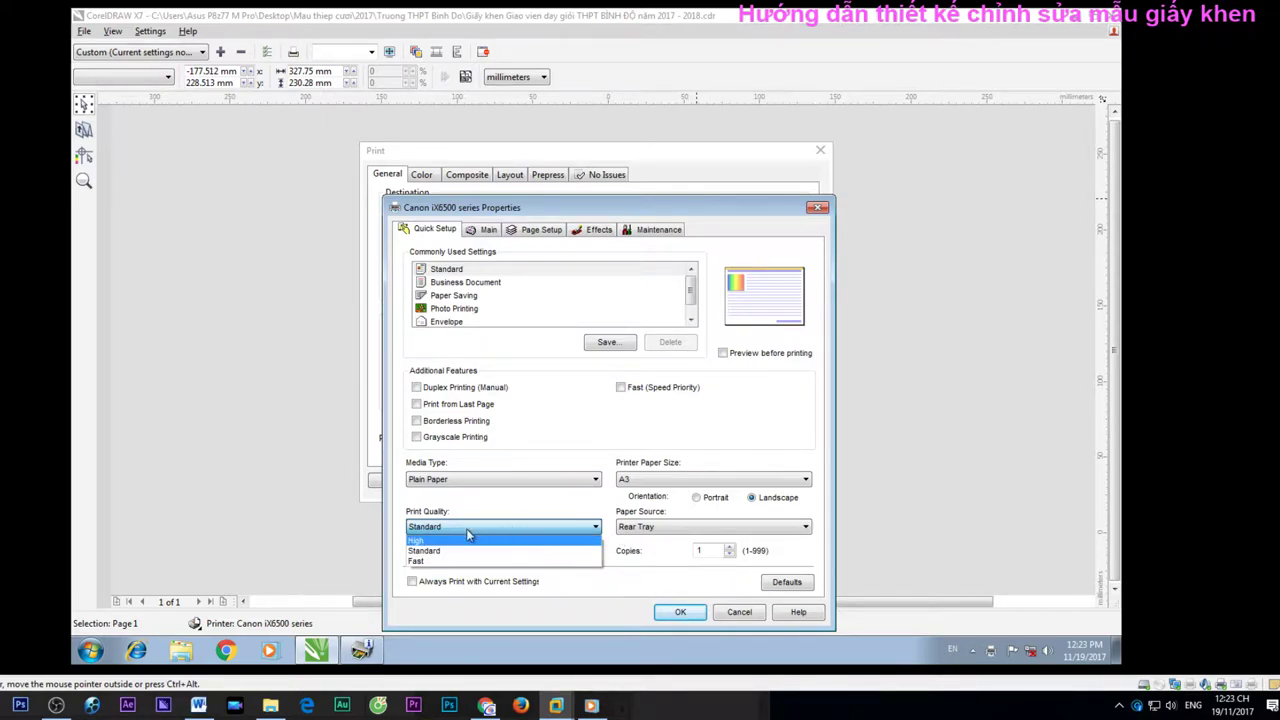
{"action": "left_click", "coordinate": [756, 618]}
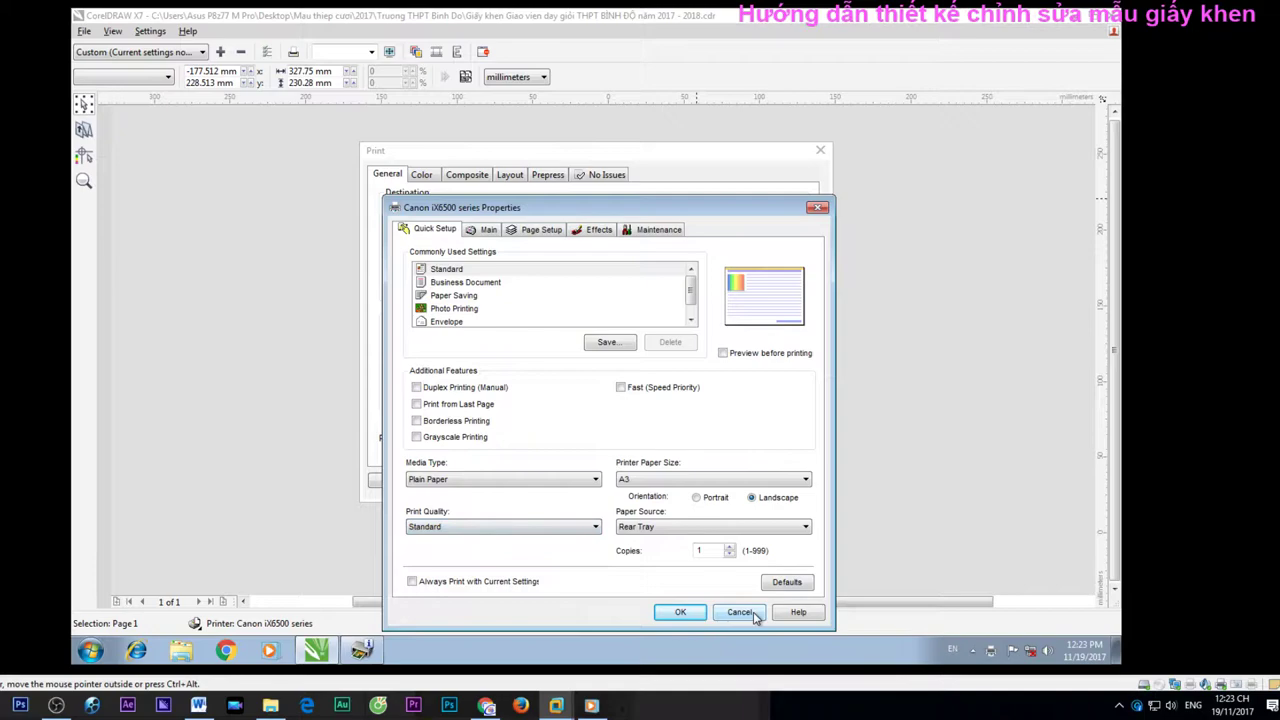
{"action": "left_click", "coordinate": [575, 483]}
{"action": "mouse_move", "coordinate": [495, 515]}
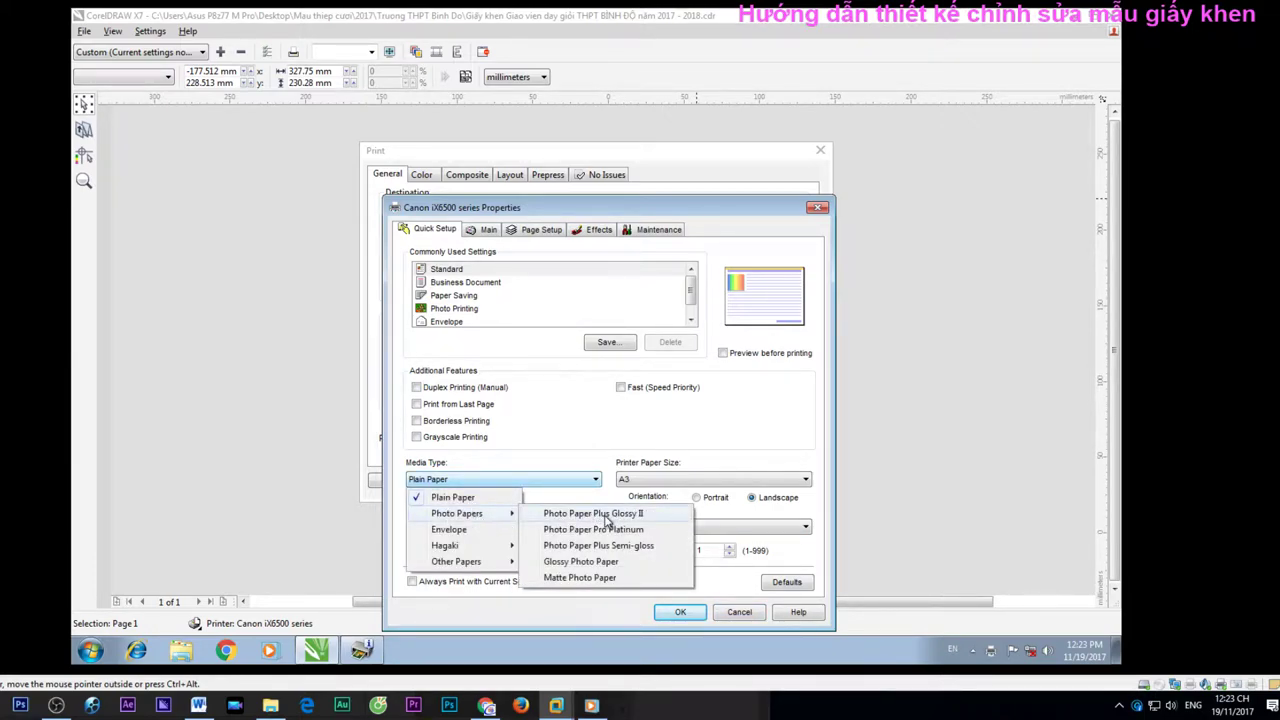
{"action": "left_click", "coordinate": [472, 499]}
{"action": "left_click", "coordinate": [745, 612]}
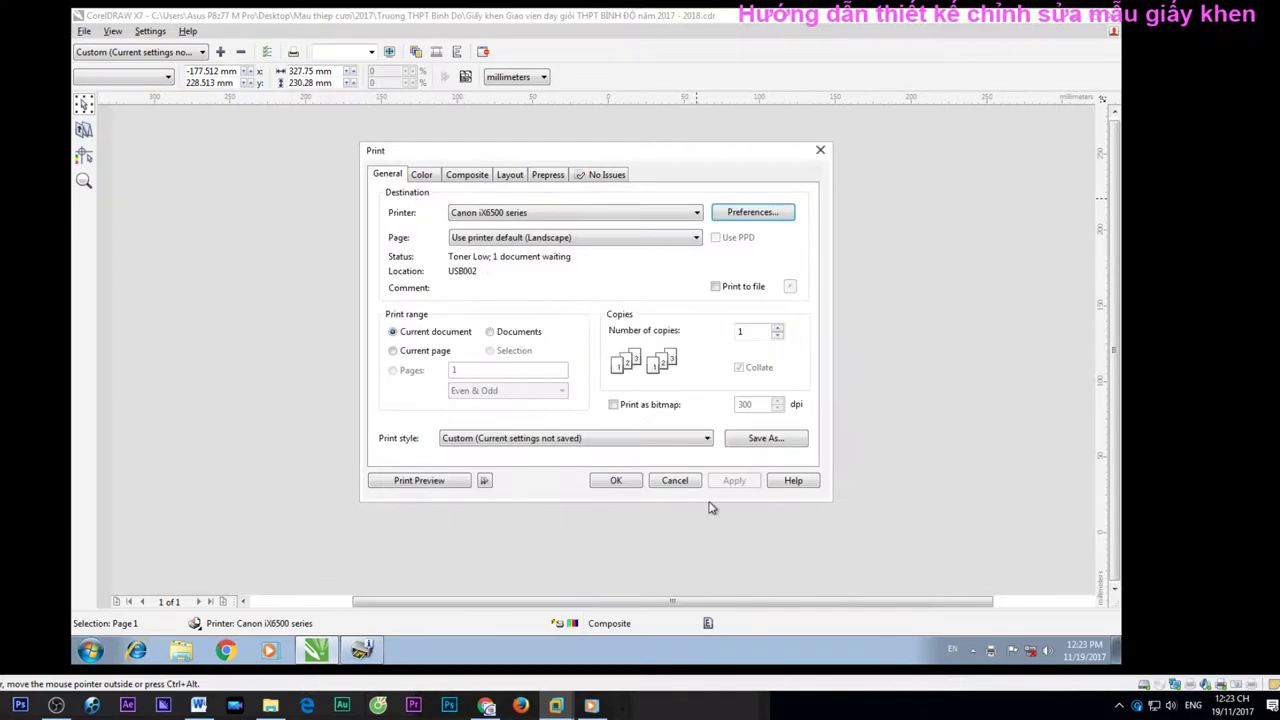
{"action": "left_click", "coordinate": [675, 481]}
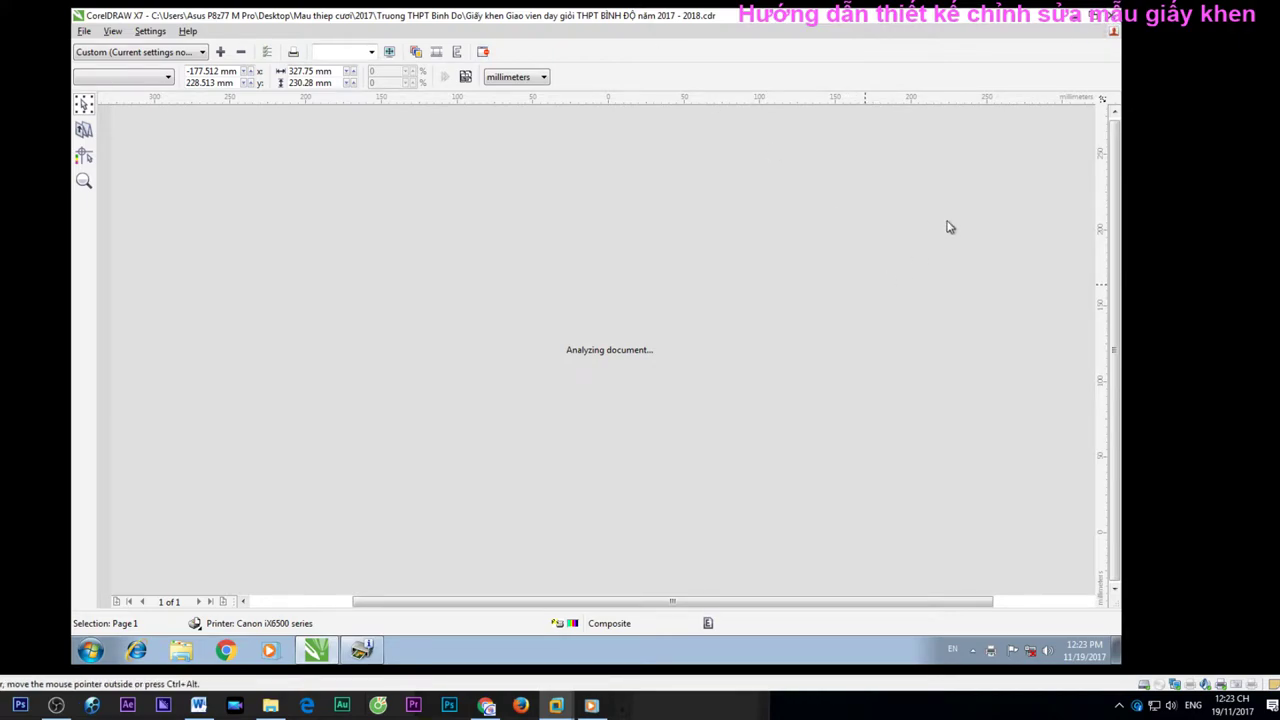
Close the print preview, dismiss the crashed CorelDRAW and restart CorelDRAW X7
{"action": "left_click", "coordinate": [1109, 26]}
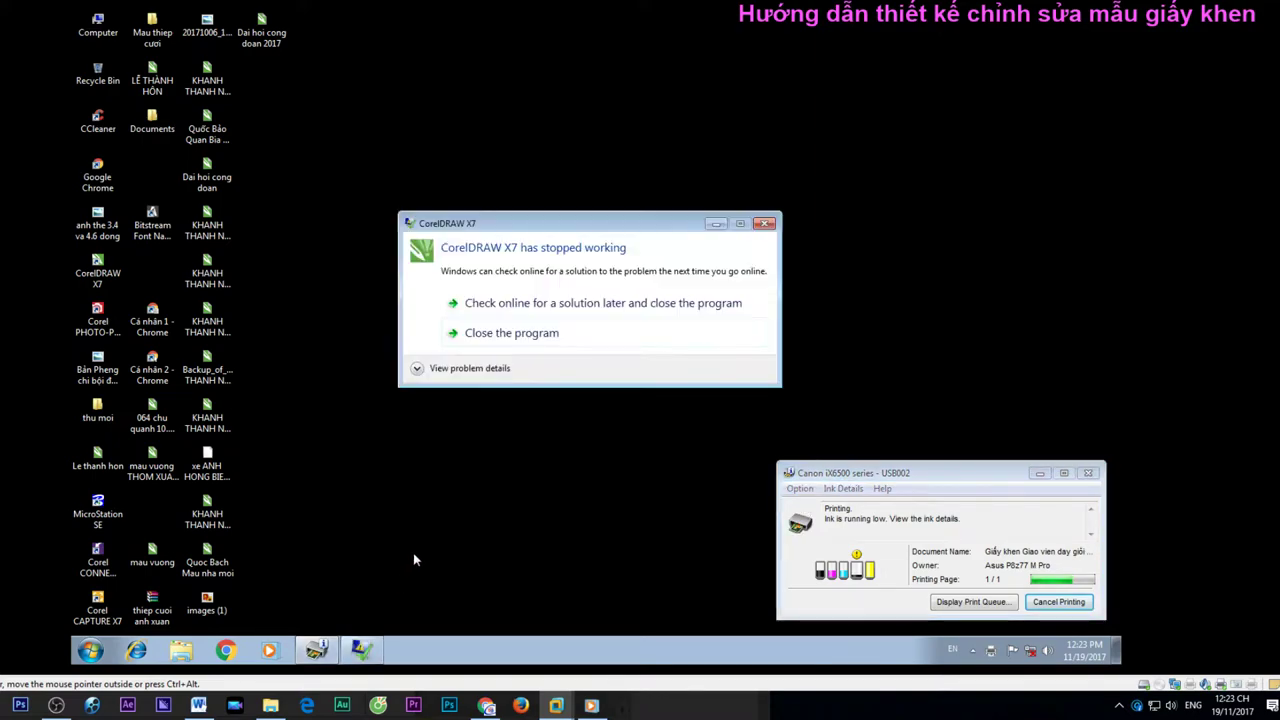
{"action": "left_click", "coordinate": [615, 258]}
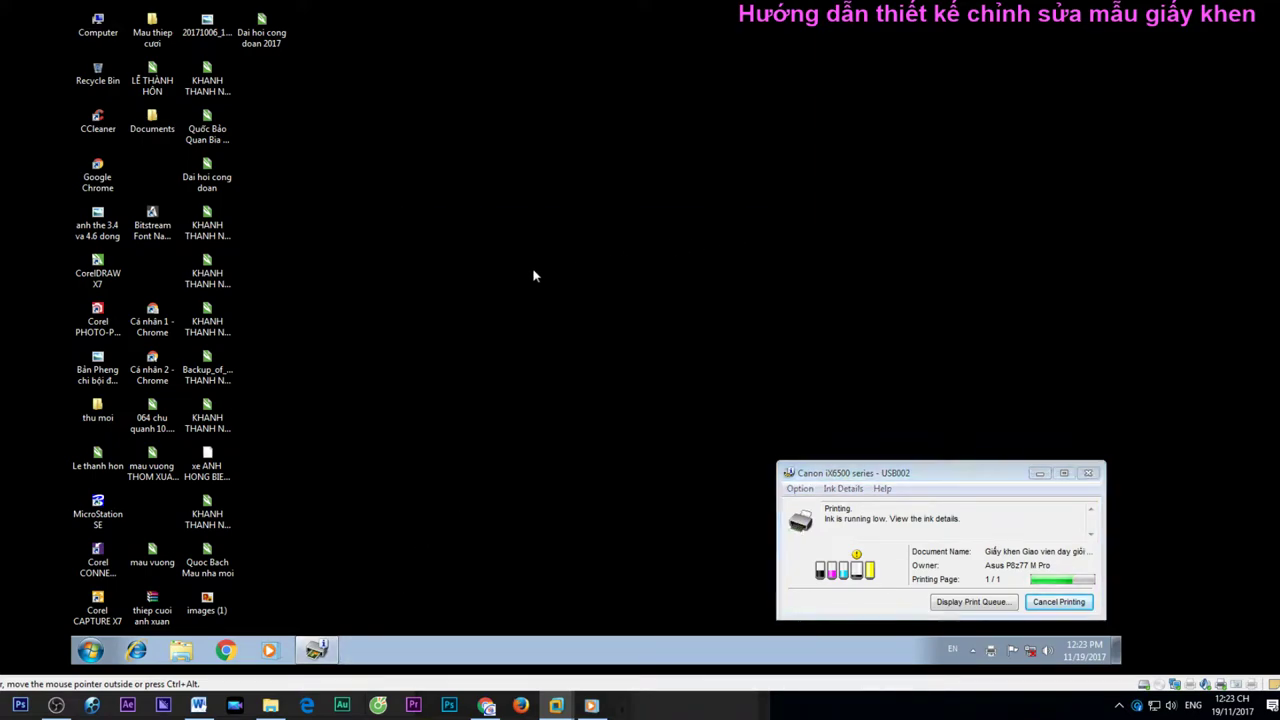
{"action": "double_click", "coordinate": [95, 263]}
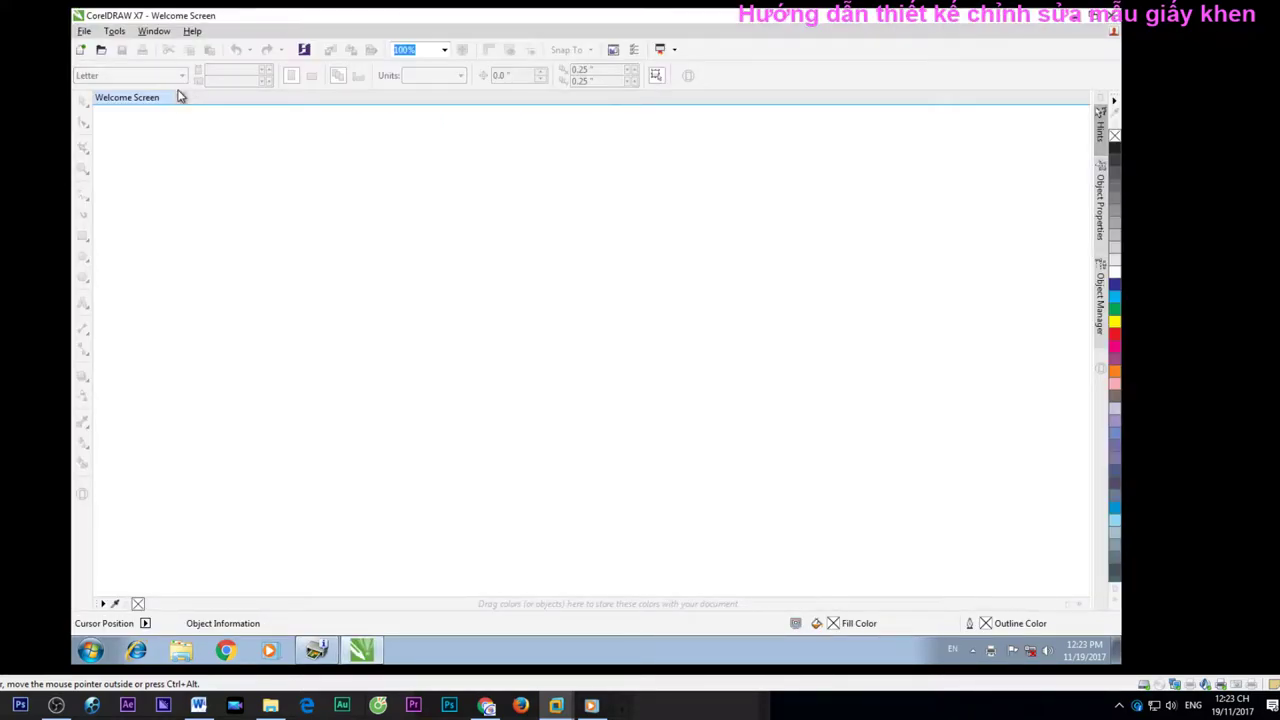
Open the most recent certificate .cdr via Open Recent and dismiss the Update text notice
{"action": "left_click", "coordinate": [84, 31]}
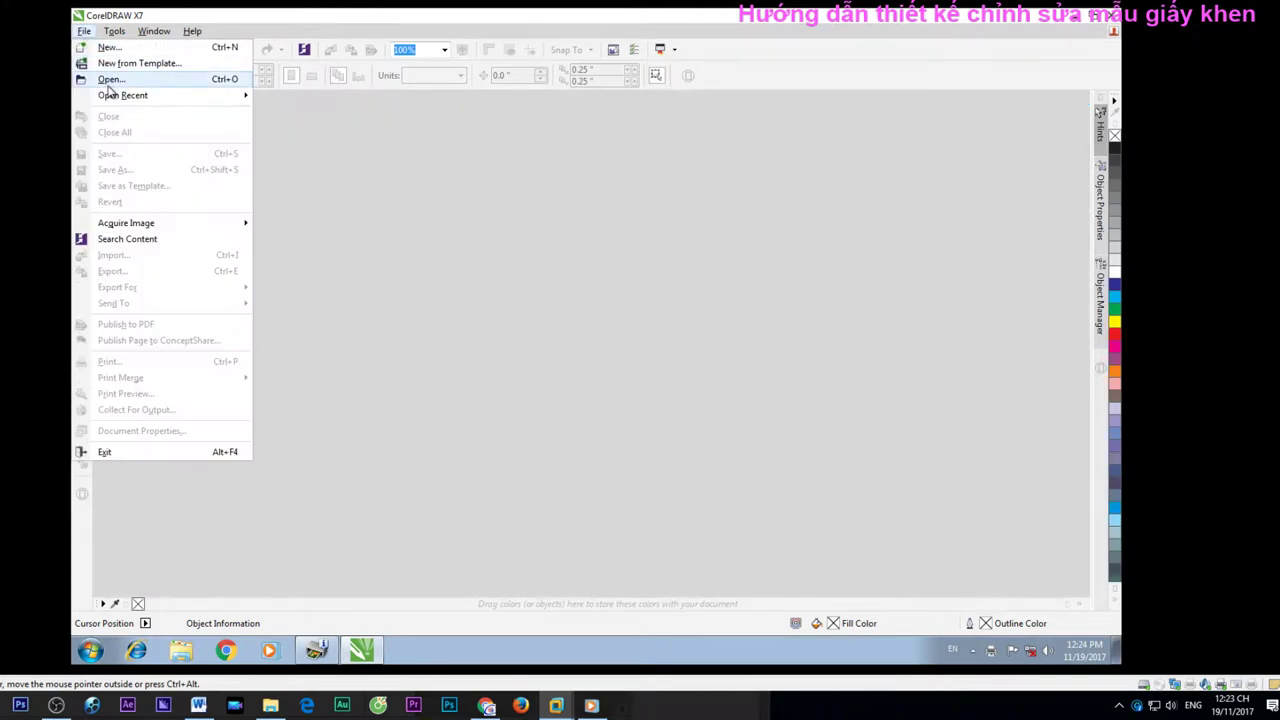
{"action": "left_click", "coordinate": [63, 80]}
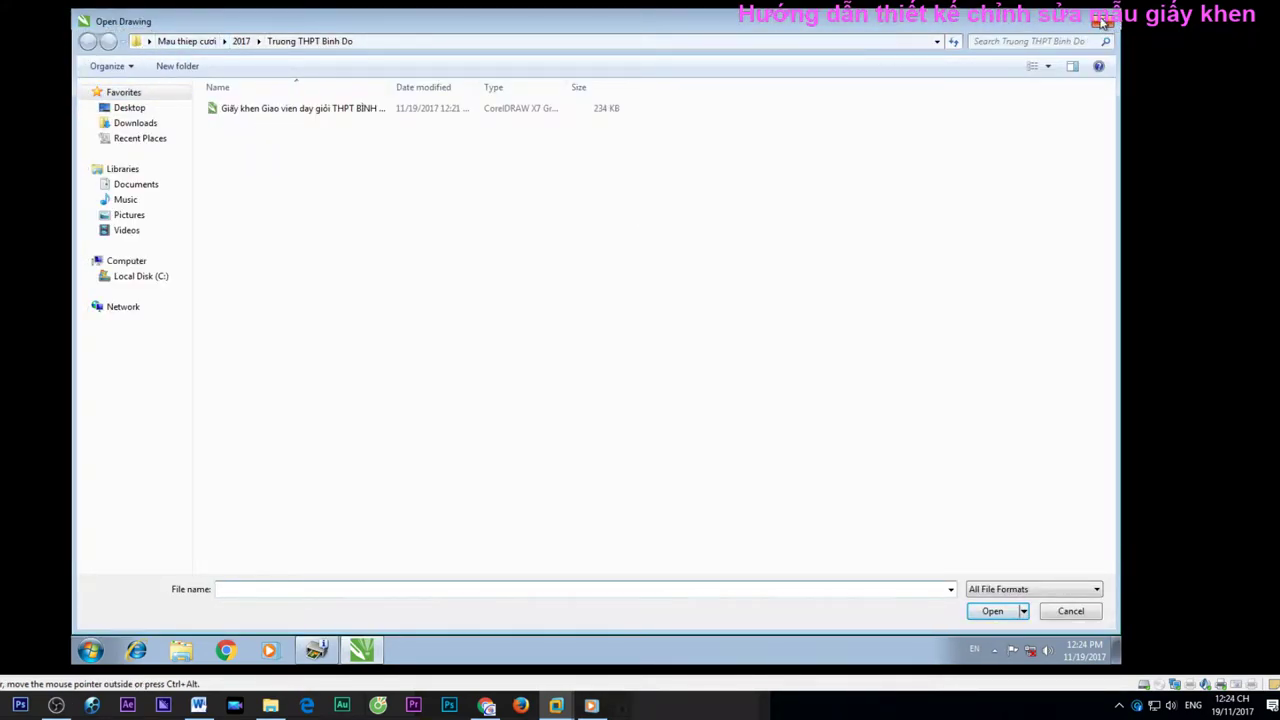
{"action": "left_click", "coordinate": [1102, 21]}
{"action": "left_click", "coordinate": [84, 31]}
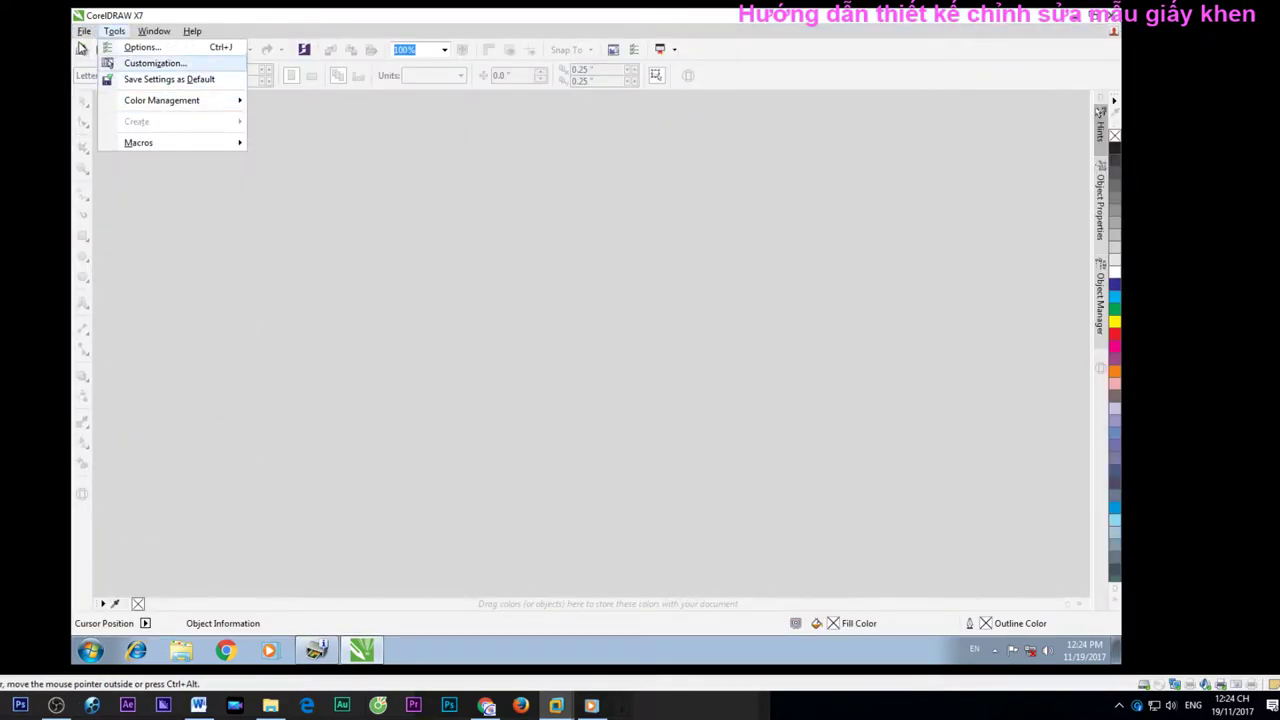
{"action": "mouse_move", "coordinate": [238, 98]}
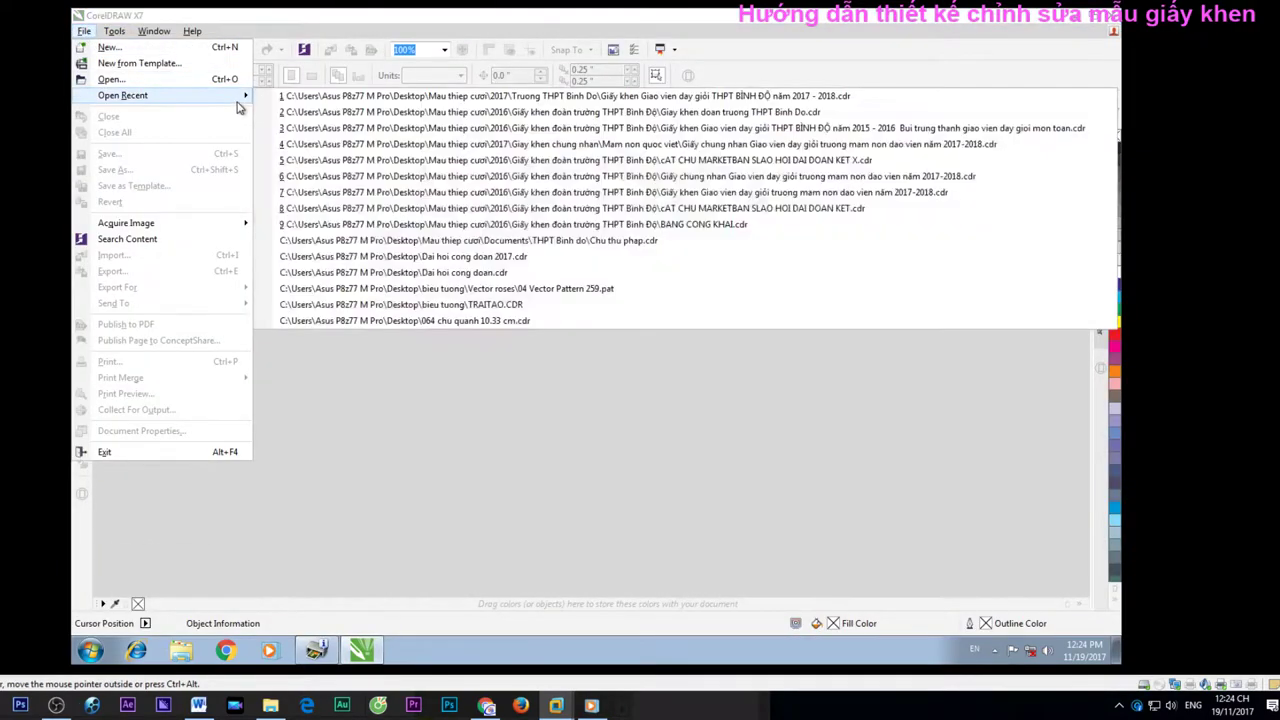
{"action": "left_click", "coordinate": [424, 97]}
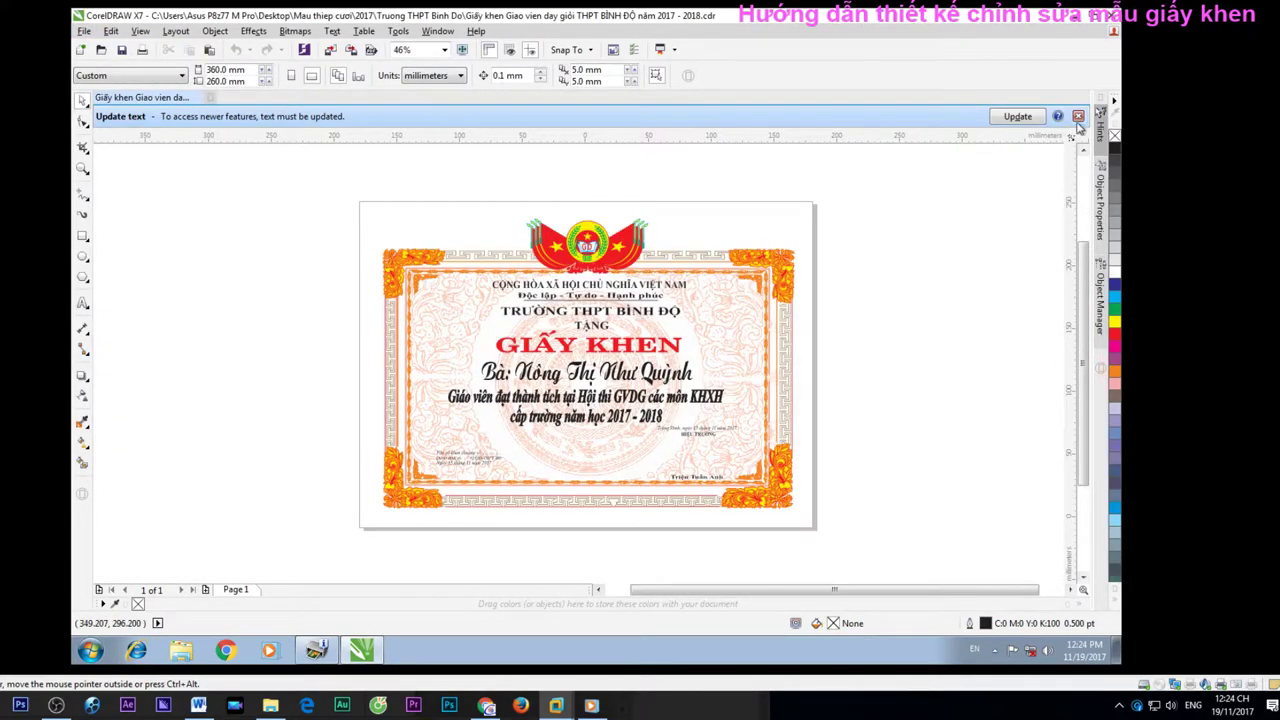
{"action": "left_click", "coordinate": [1078, 116]}
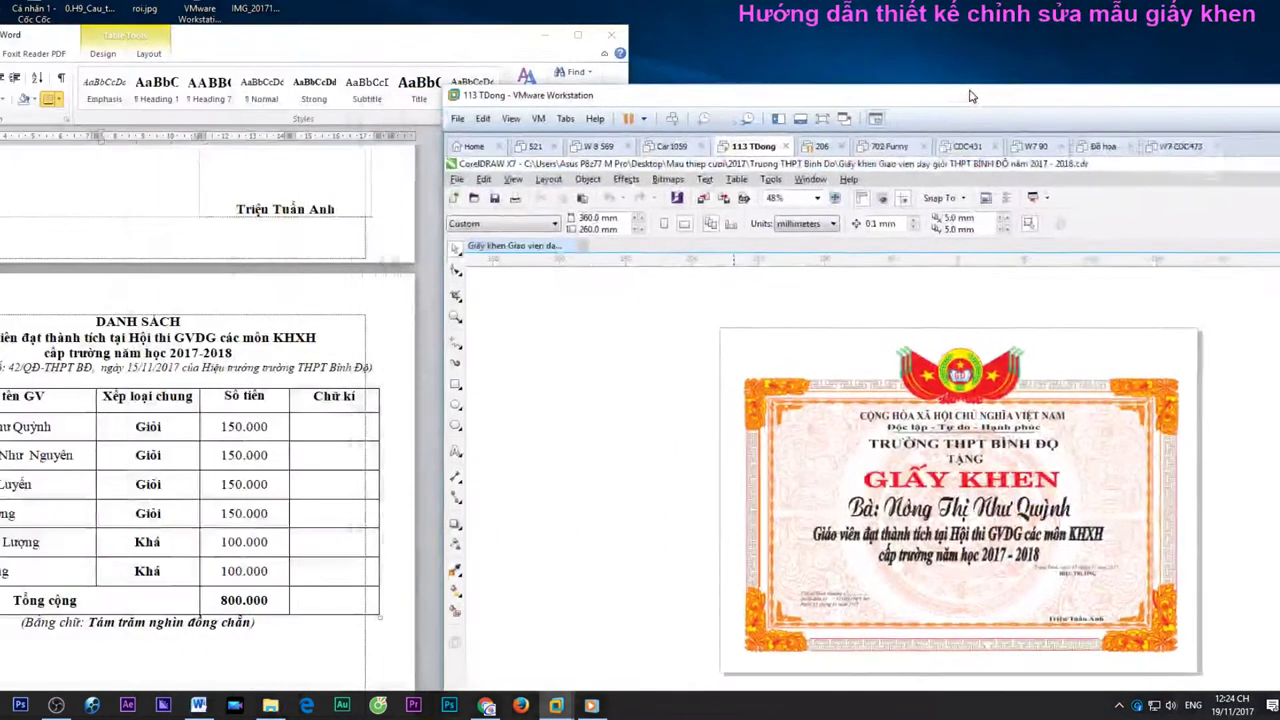
Switch Unikey to VNI Windows encoding and zoom in on the recipient name line
{"action": "left_click_drag", "start_coordinate": [970, 96], "coordinate": [891, 15]}
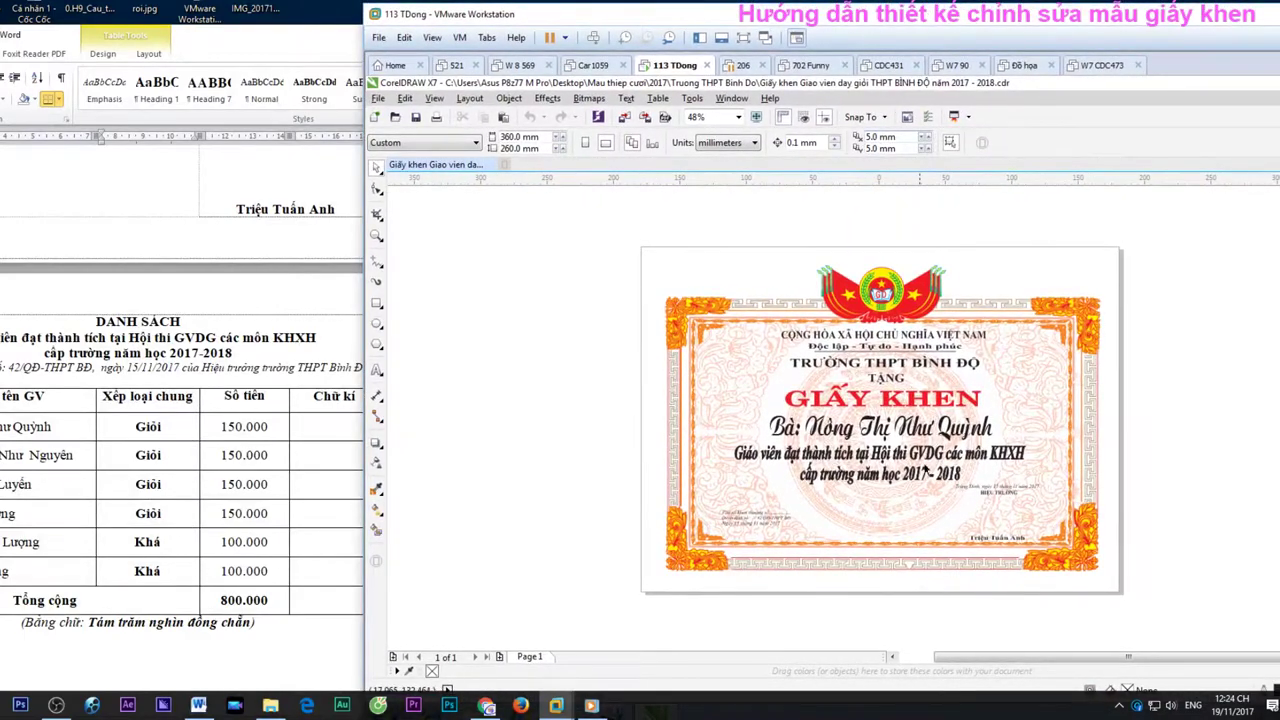
{"action": "left_click_drag", "start_coordinate": [1040, 20], "coordinate": [860, 2]}
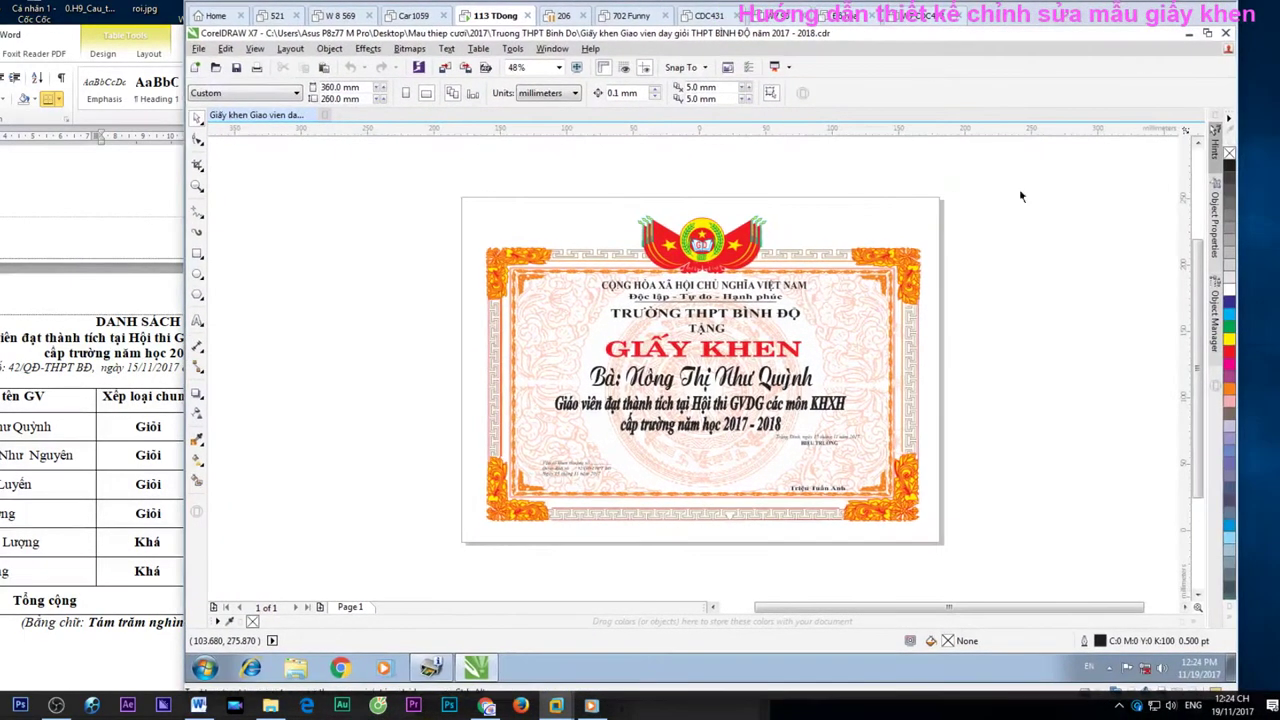
{"action": "left_click", "coordinate": [1110, 672]}
{"action": "right_click", "coordinate": [1131, 580]}
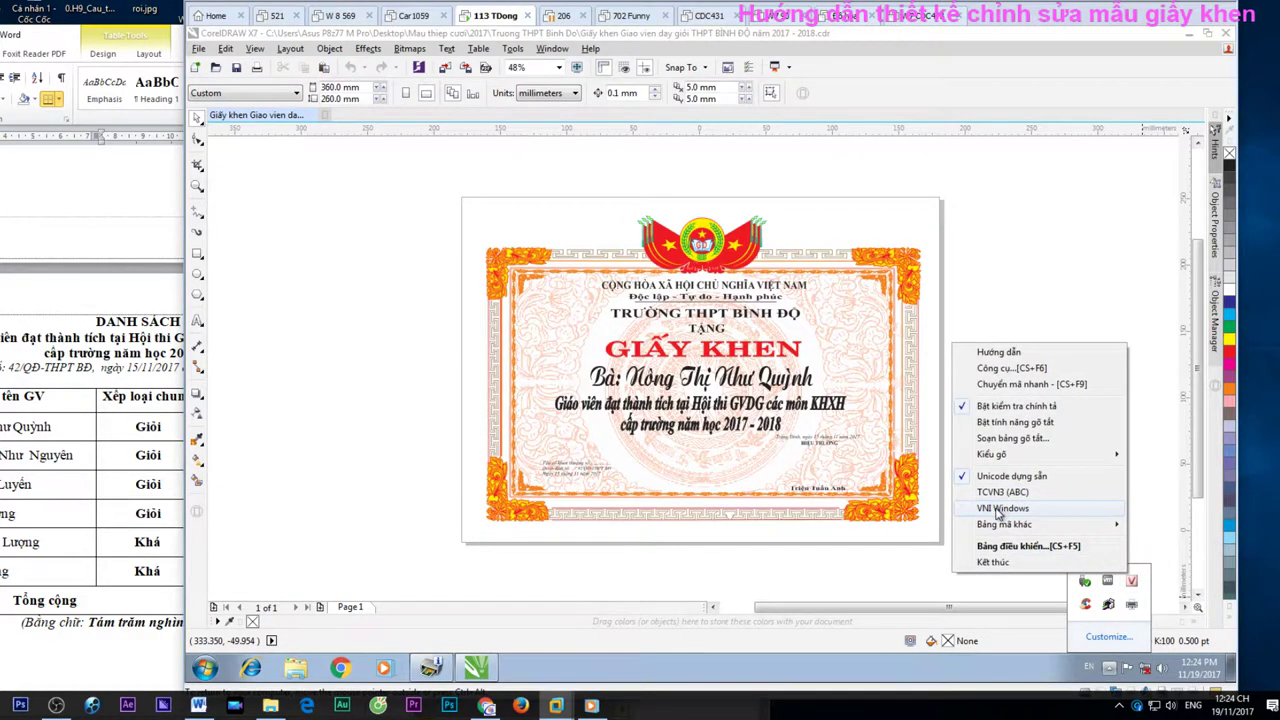
{"action": "left_click", "coordinate": [998, 510]}
{"action": "left_click", "coordinate": [740, 376]}
{"action": "scroll", "coordinate": [741, 376], "scroll_direction": "up", "scroll_amount": 2}
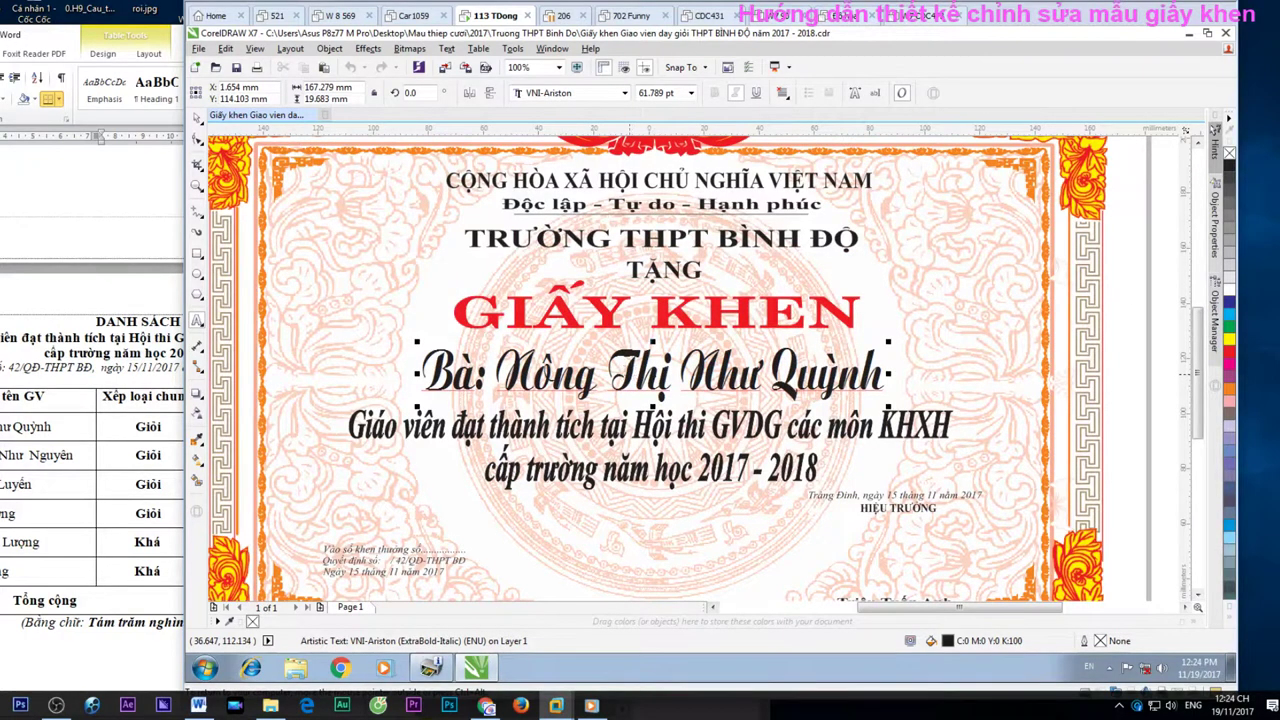
Retype the recipient's given name and correct the surname's Vietnamese diacritics in the Bà: line
{"action": "left_click_drag", "start_coordinate": [770, 380], "coordinate": [886, 385]}
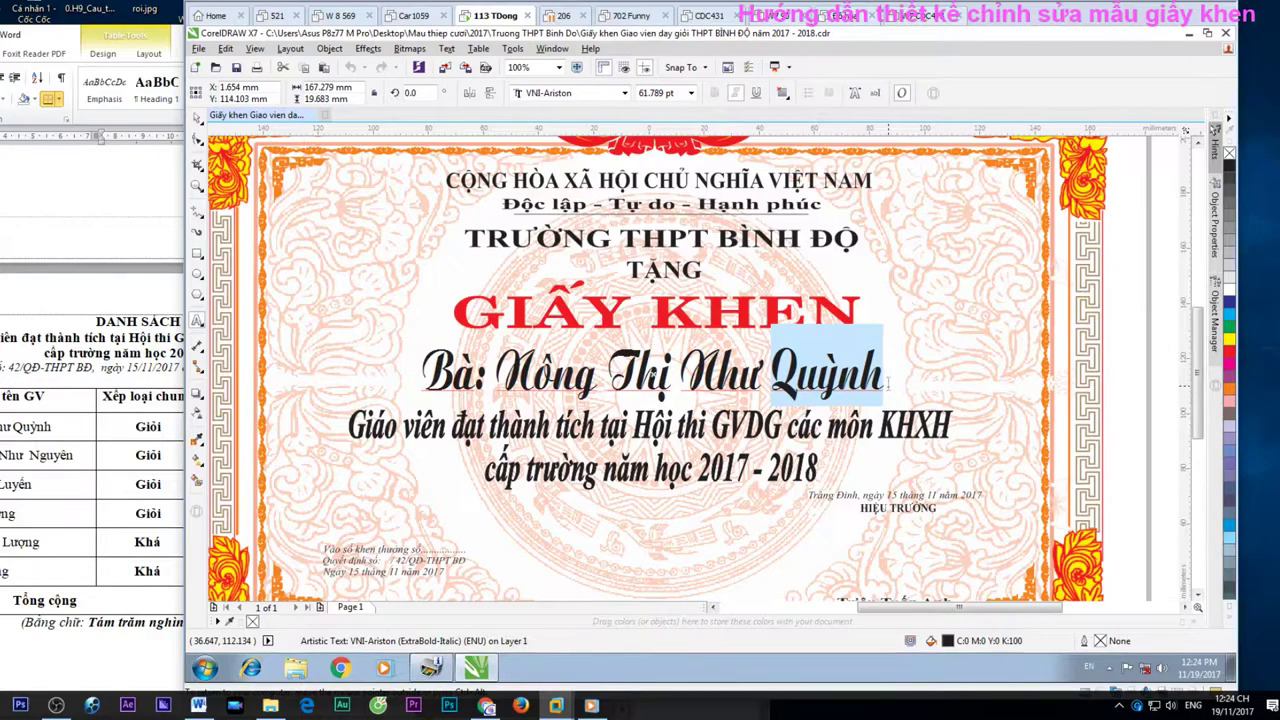
{"action": "type", "text": "Nguyên"}
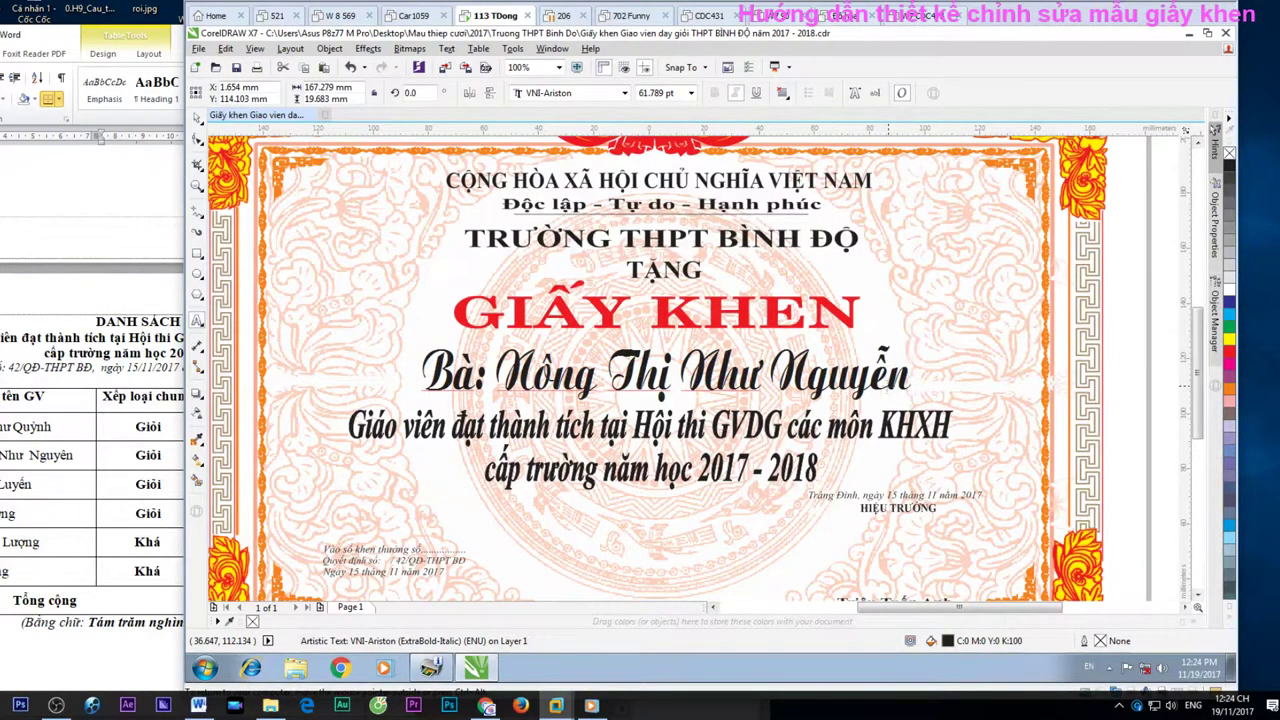
{"action": "type", "text": "z"}
{"action": "left_click", "coordinate": [553, 370]}
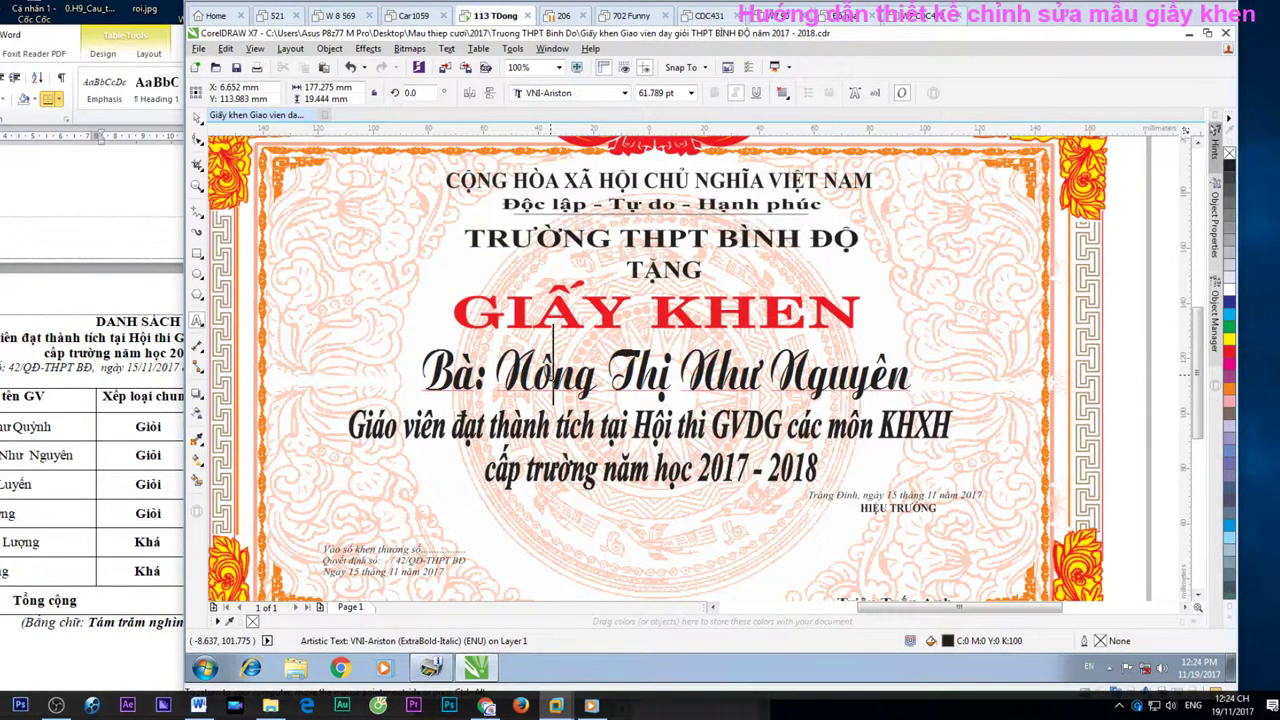
{"action": "key", "text": "BackSpace"}
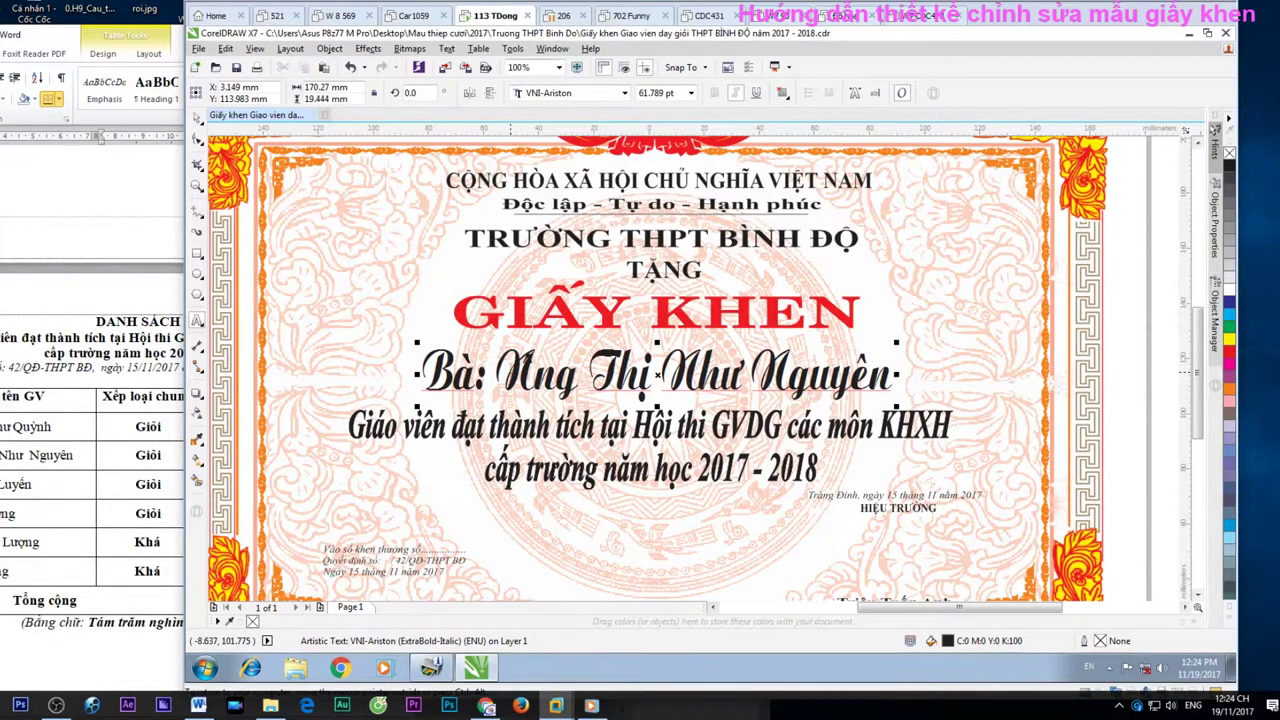
{"action": "type", "text": "ậ"}
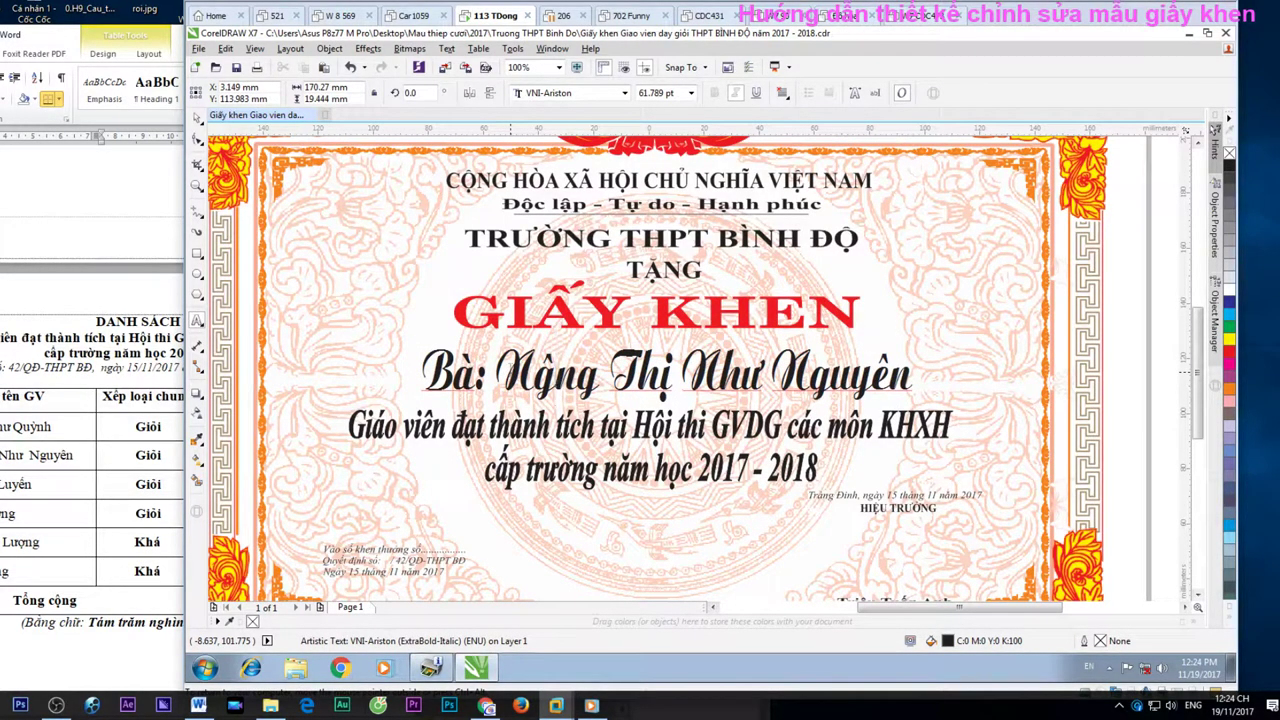
{"action": "key", "text": "BackSpace"}
{"action": "type", "text": "guyễn"}
{"action": "key", "text": "BackSpace"}
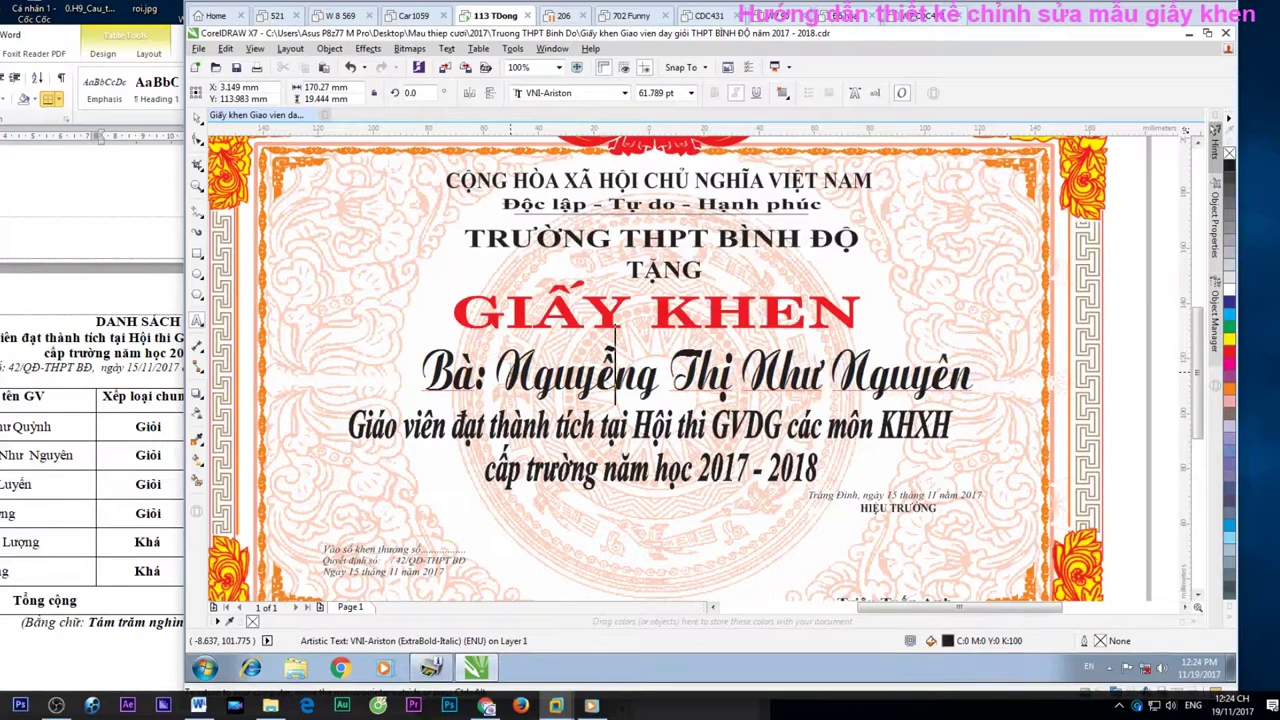
{"action": "key", "text": "Left"}
{"action": "key", "text": "Left"}
{"action": "key", "text": "Right"}
{"action": "key", "text": "Right"}
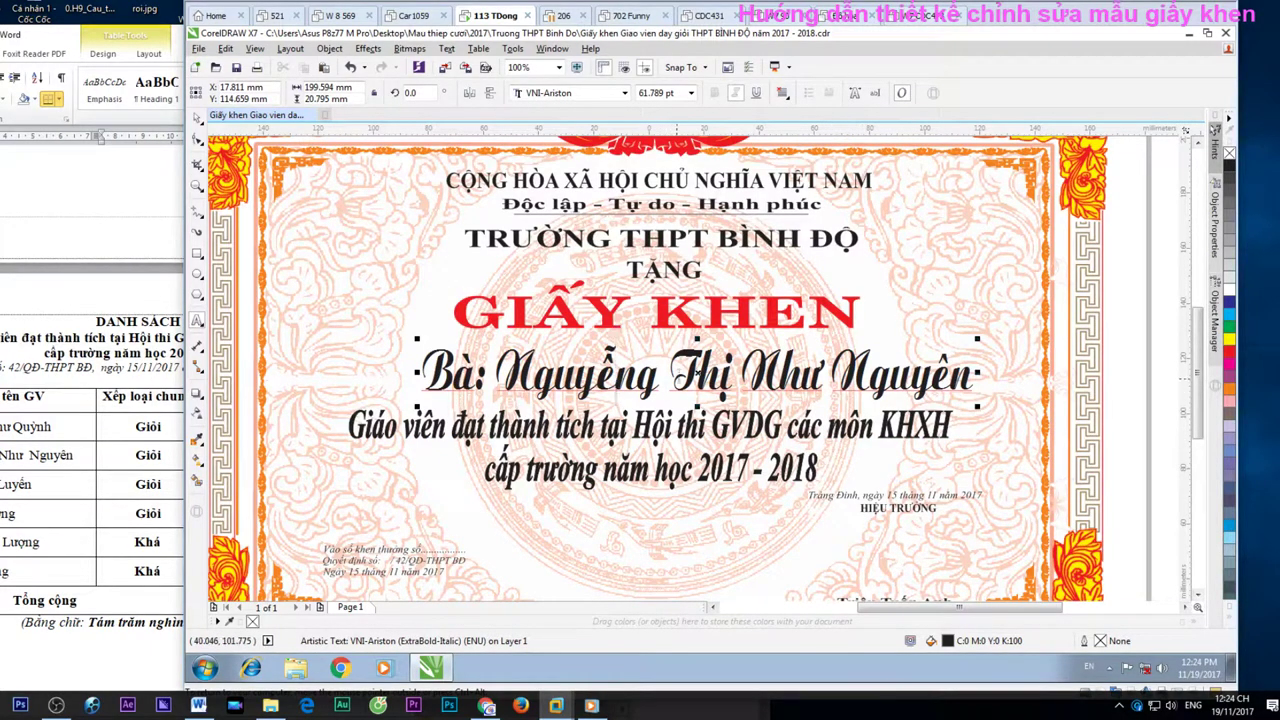
{"action": "key", "text": "Escape"}
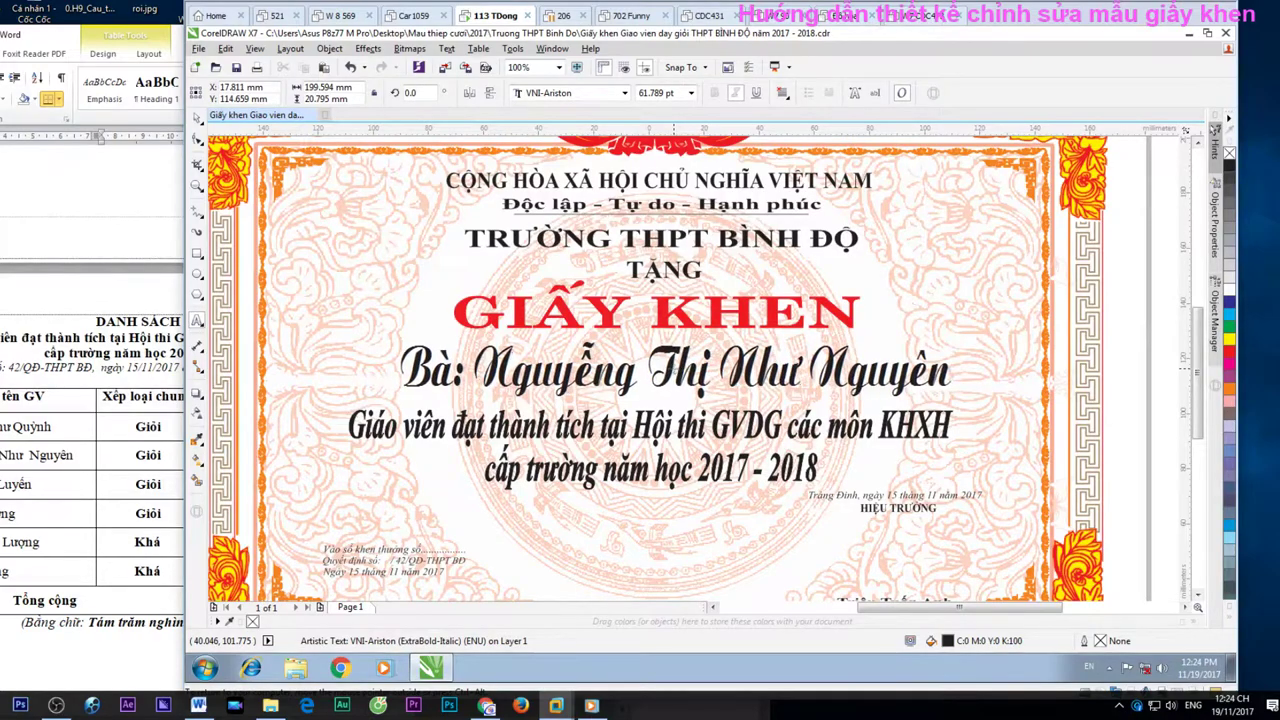
Nudge the recipient name line down and narrow it from both sides
{"action": "left_click", "coordinate": [650, 428]}
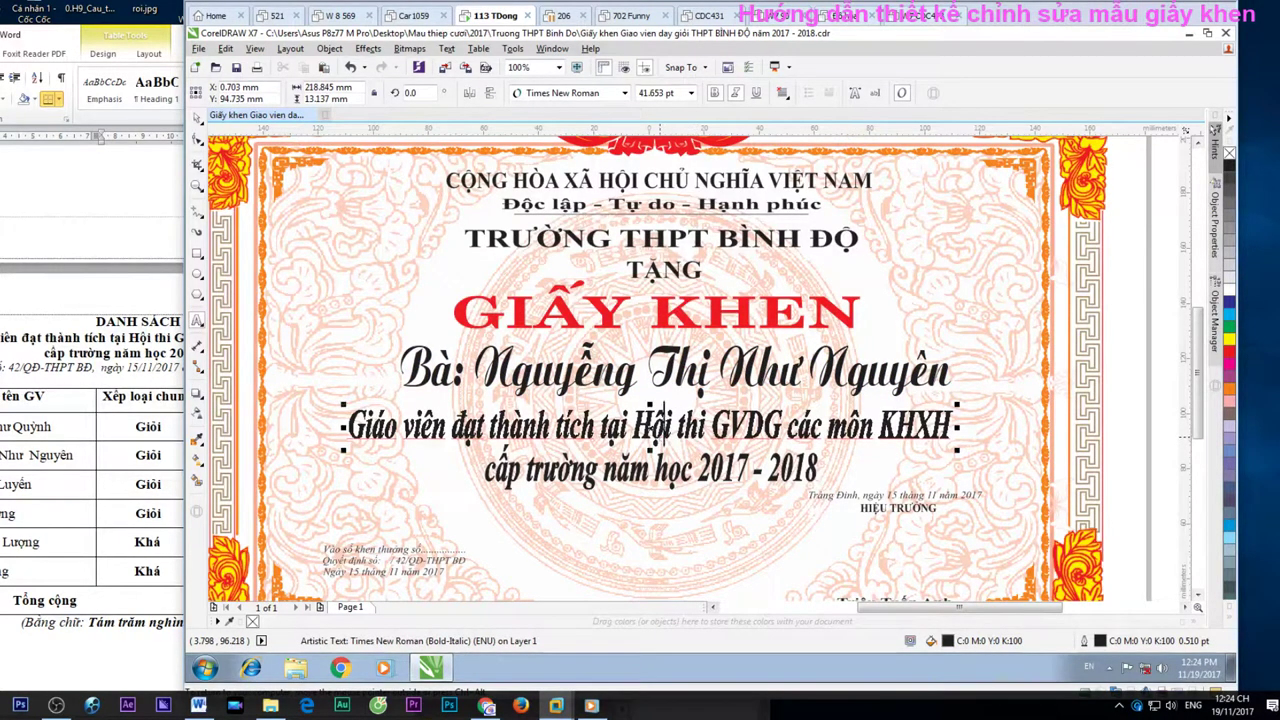
{"action": "key", "text": "Escape"}
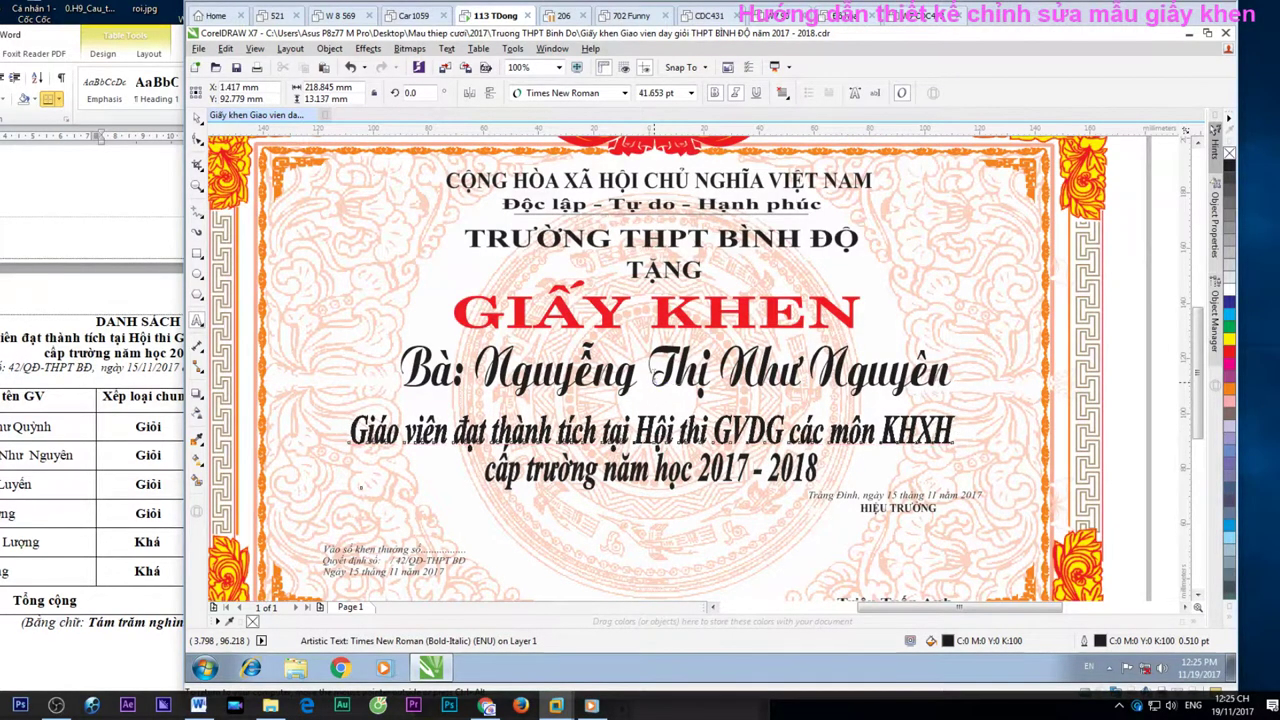
{"action": "left_click", "coordinate": [649, 372]}
{"action": "key", "text": "Escape"}
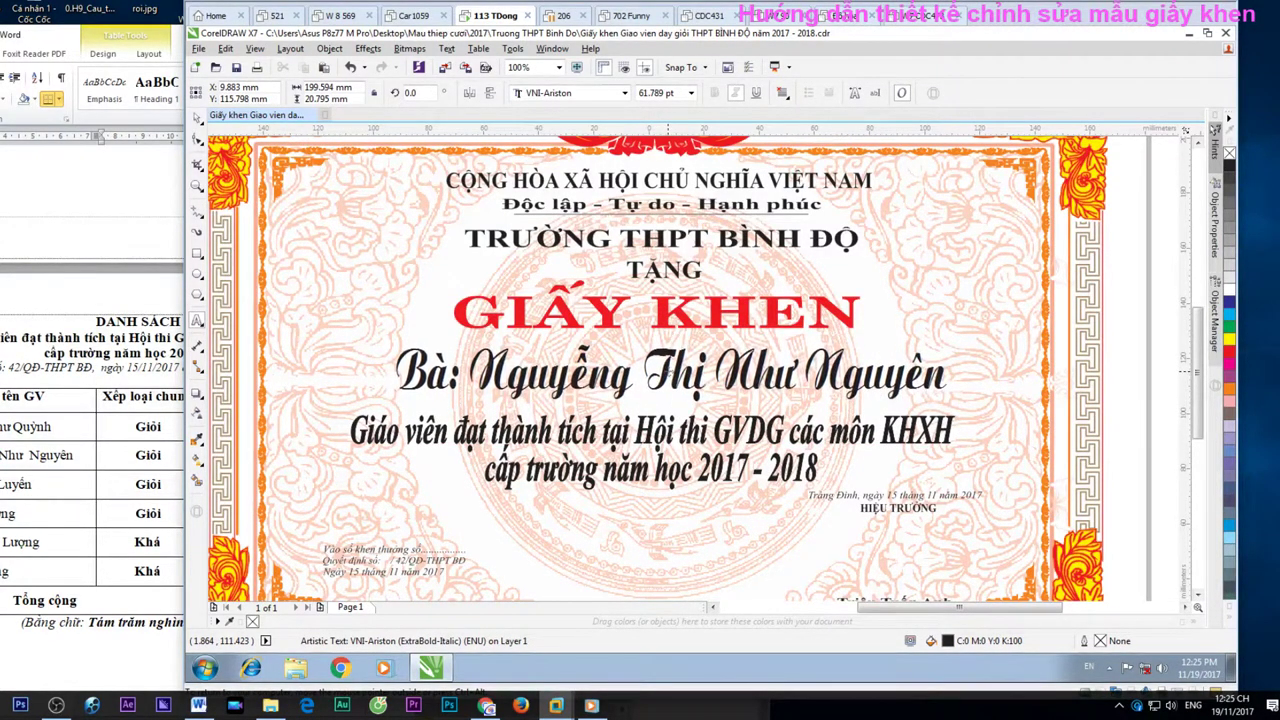
{"action": "left_click", "coordinate": [655, 304]}
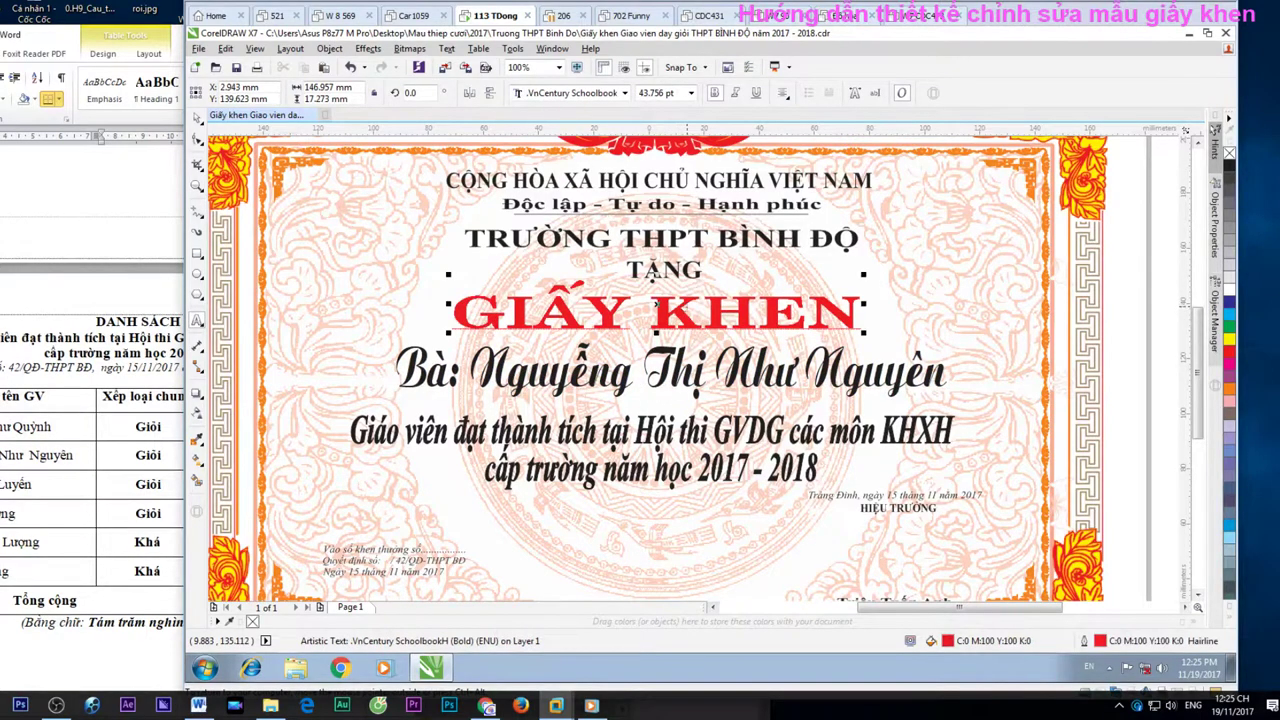
{"action": "left_click_drag", "start_coordinate": [655, 303], "coordinate": [656, 301]}
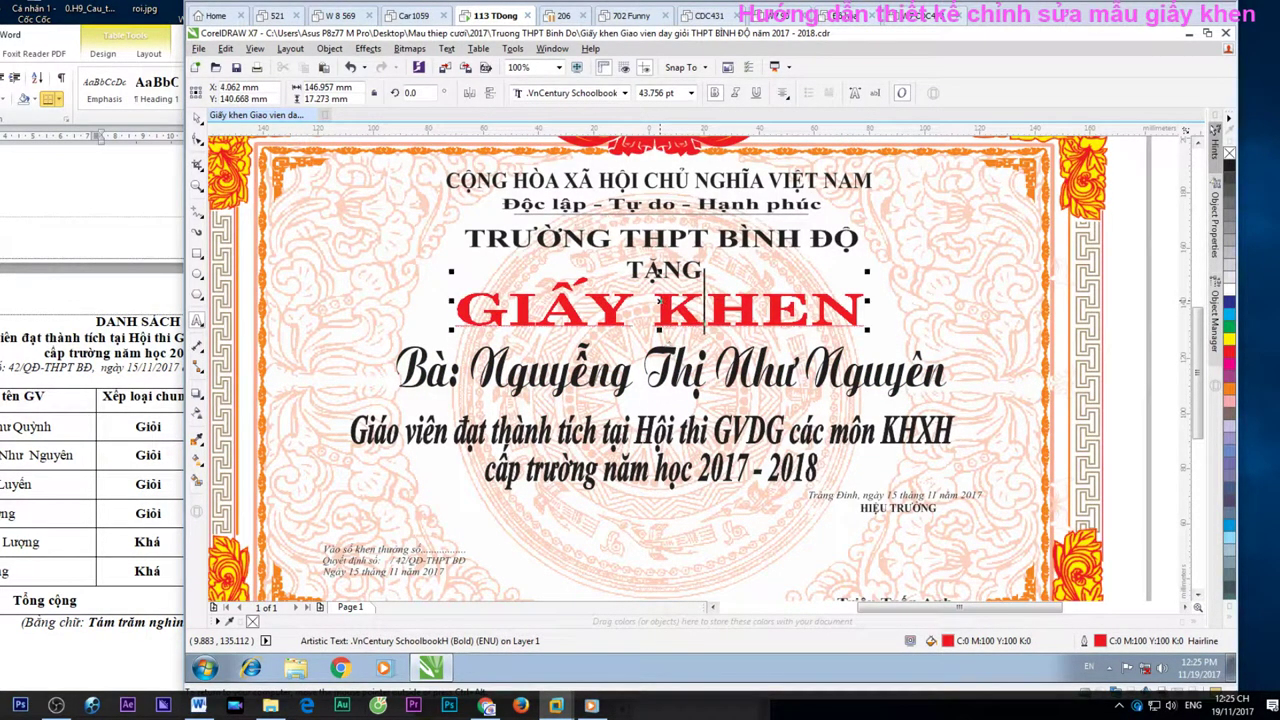
{"action": "left_click", "coordinate": [672, 372]}
{"action": "left_click_drag", "start_coordinate": [671, 368], "coordinate": [672, 372]}
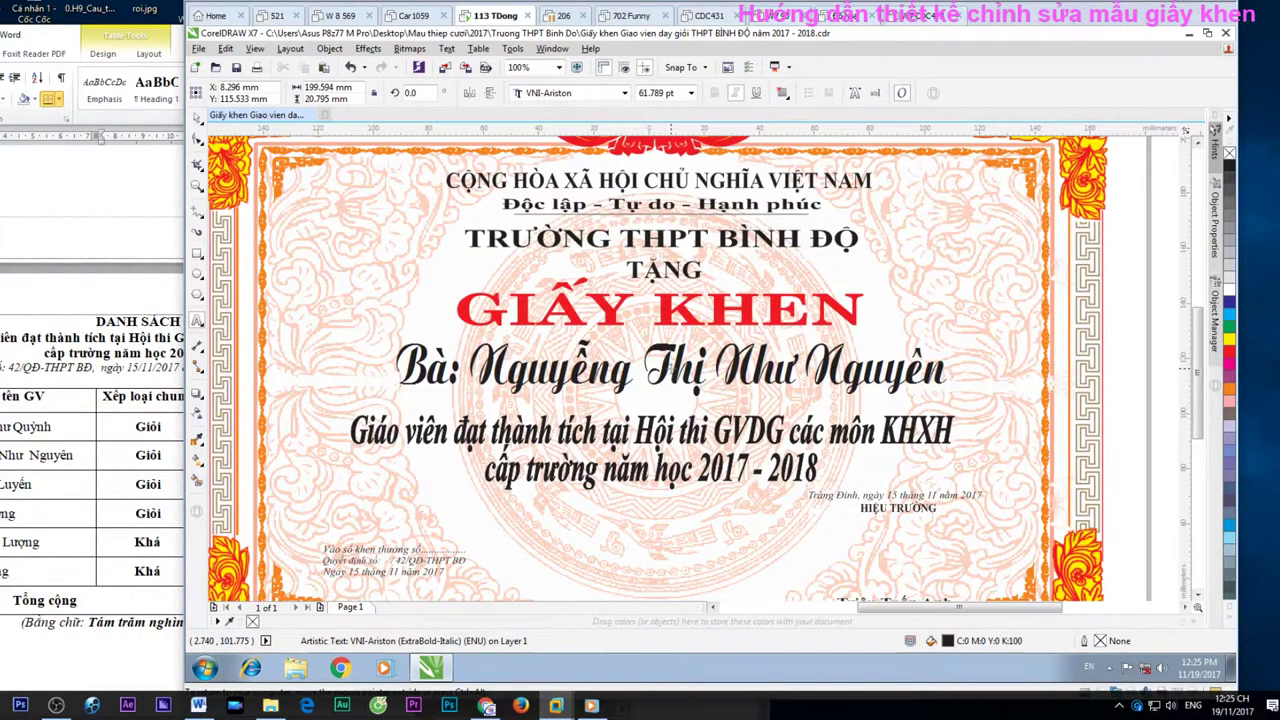
{"action": "left_click_drag", "start_coordinate": [950, 368], "coordinate": [911, 368]}
{"action": "left_click_drag", "start_coordinate": [391, 368], "coordinate": [414, 368]}
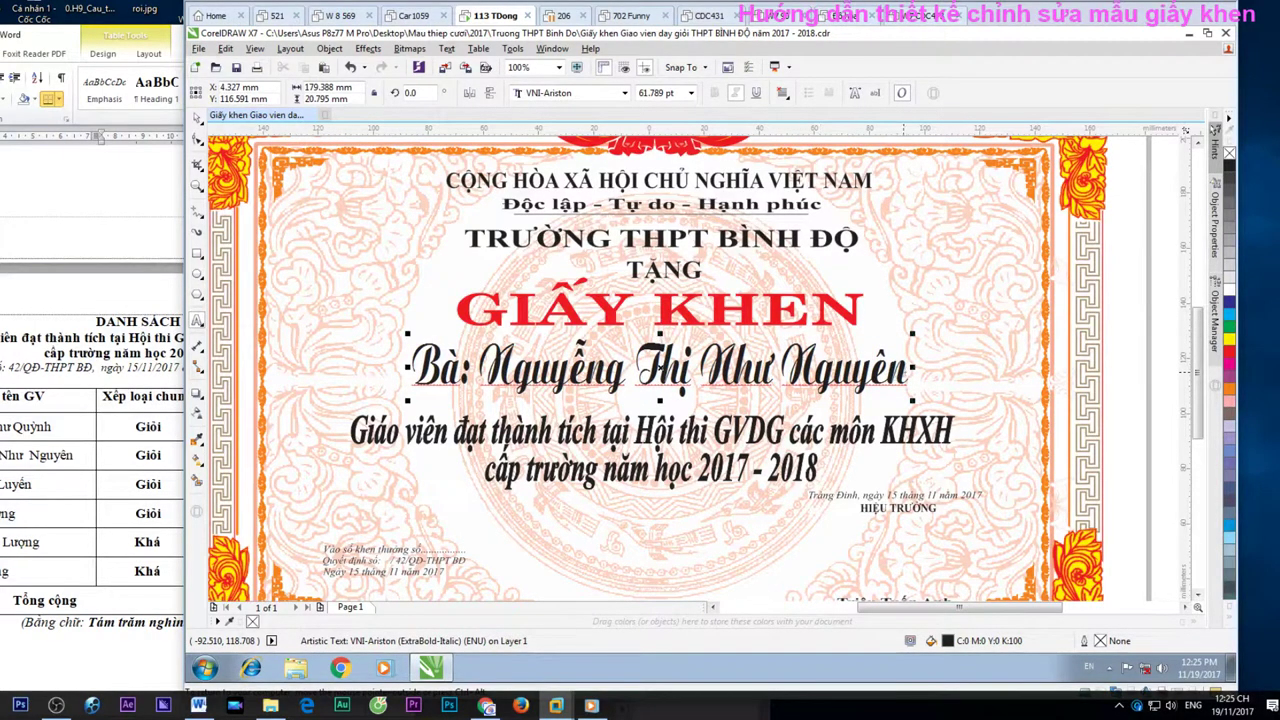
Fix the misspelled surname ending in the name line with correct diacritics
{"action": "key", "text": "F8"}
{"action": "left_click", "coordinate": [938, 328]}
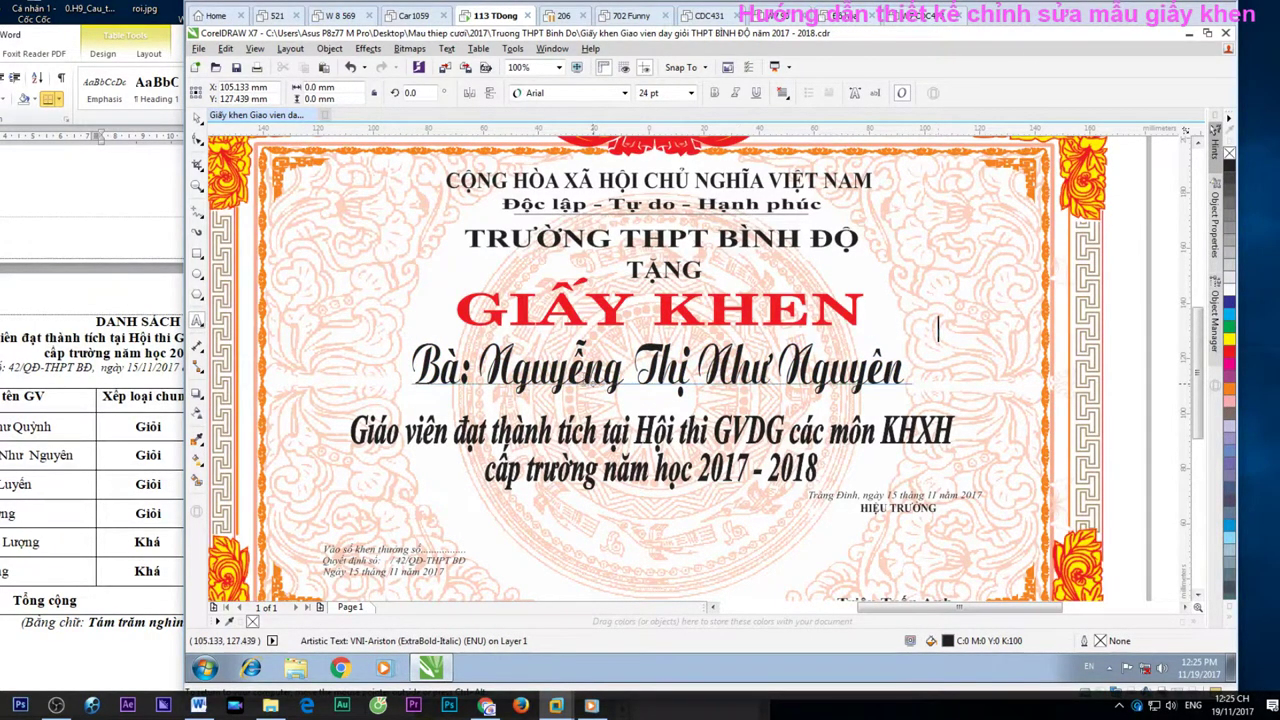
{"action": "left_click", "coordinate": [588, 368]}
{"action": "key", "text": "Delete"}
{"action": "key", "text": "Delete"}
{"action": "key", "text": "Delete"}
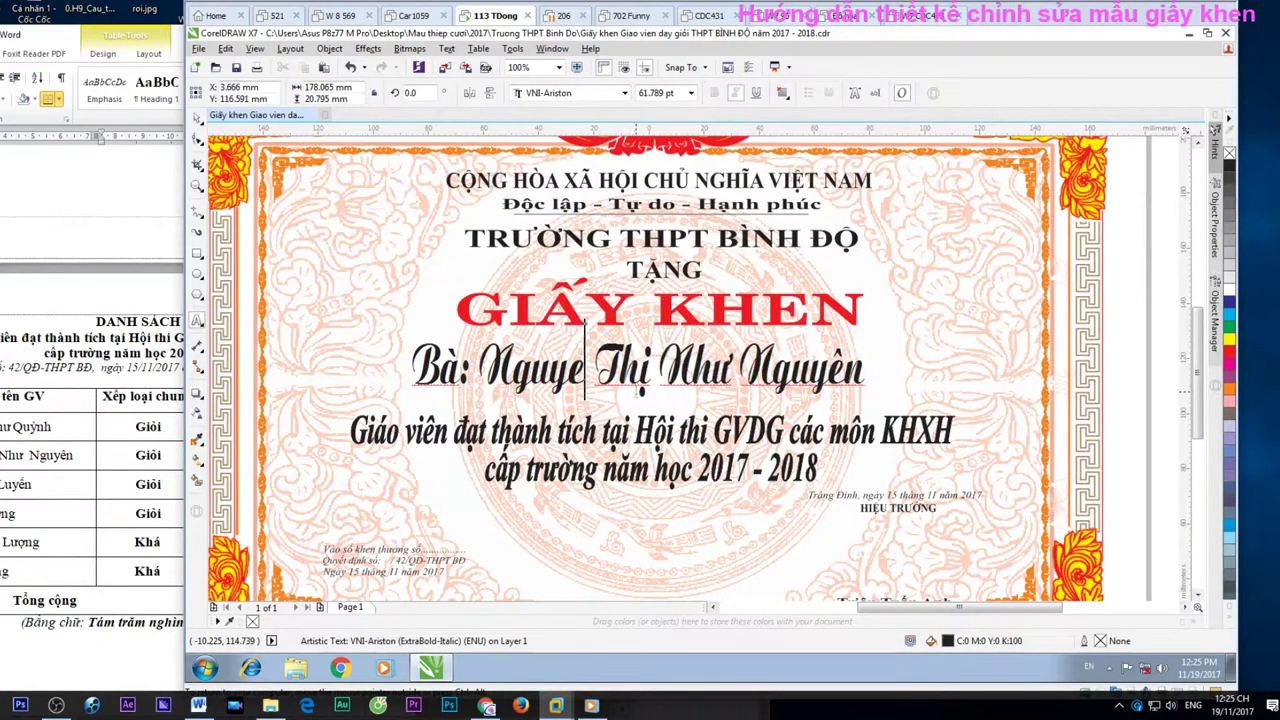
{"action": "key", "text": "BackSpace"}
{"action": "key", "text": "BackSpace"}
{"action": "key", "text": "BackSpace"}
{"action": "type", "text": "uy"}
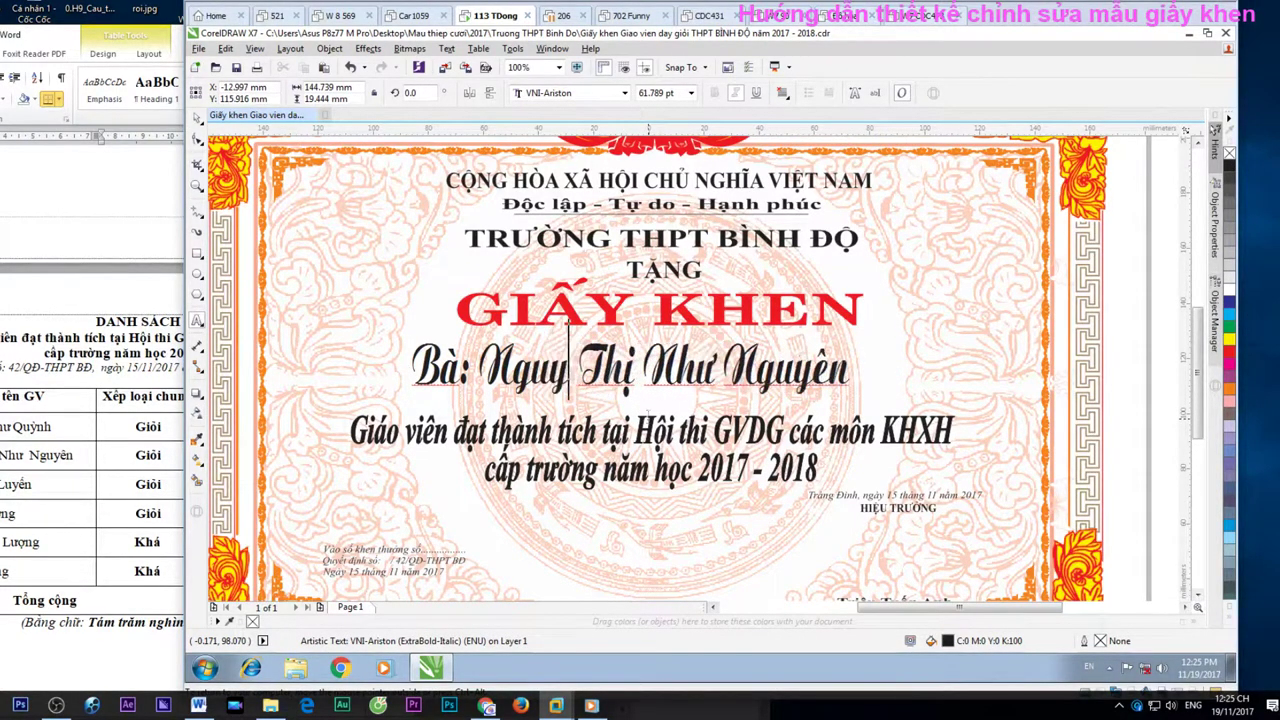
{"action": "type", "text": "êmx"}
{"action": "key", "text": "BackSpace"}
{"action": "key", "text": "BackSpace"}
{"action": "key", "text": "BackSpace"}
{"action": "key", "text": "BackSpace"}
{"action": "key", "text": "BackSpace"}
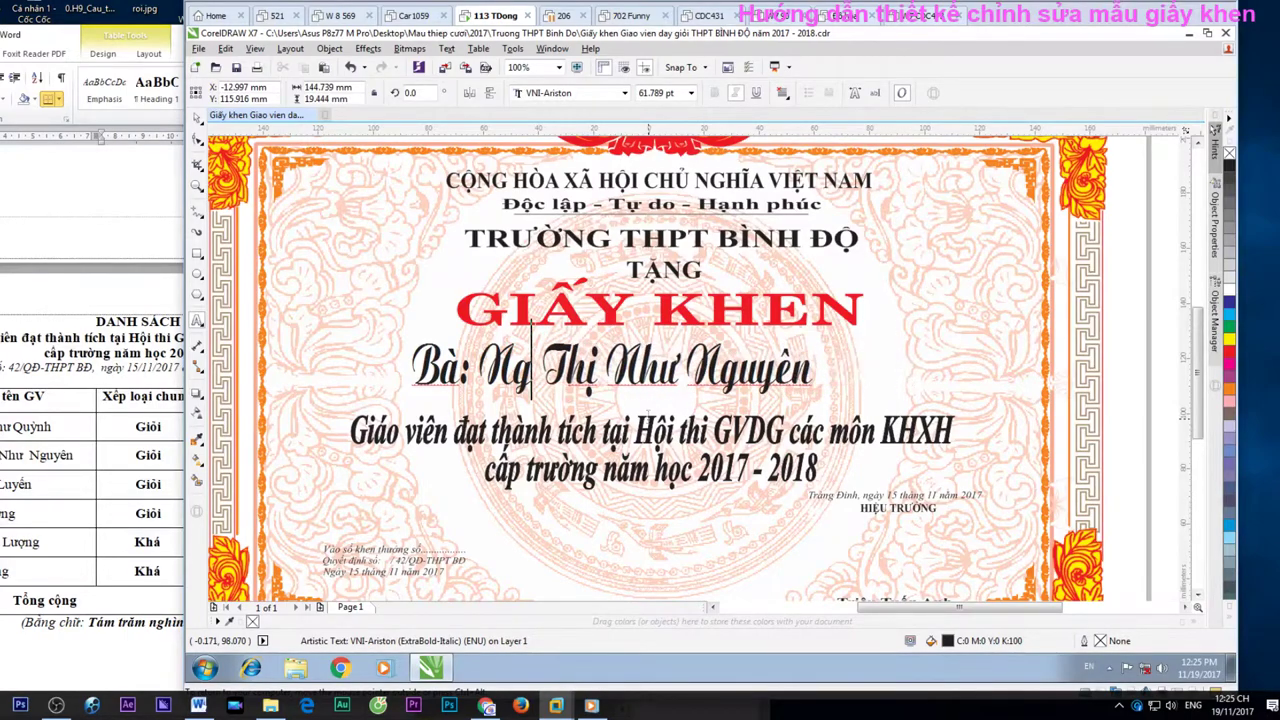
{"action": "type", "text": "uyễn"}
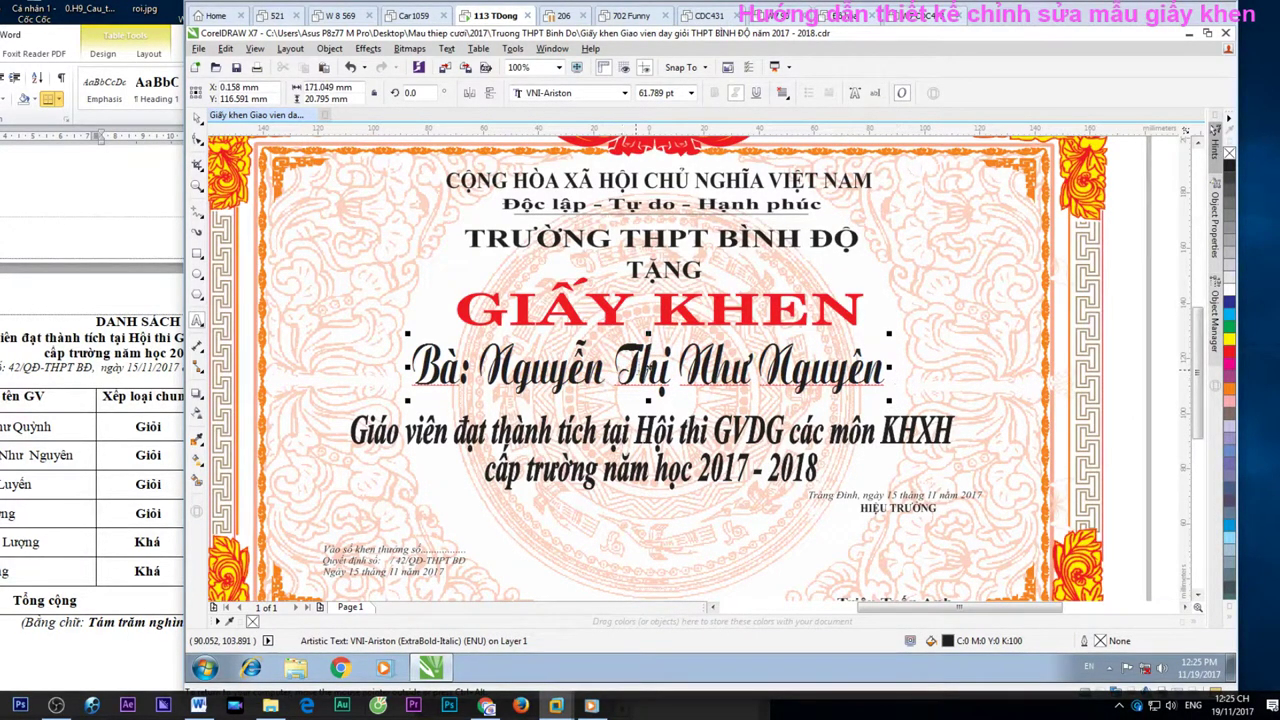
{"action": "key", "text": "Escape"}
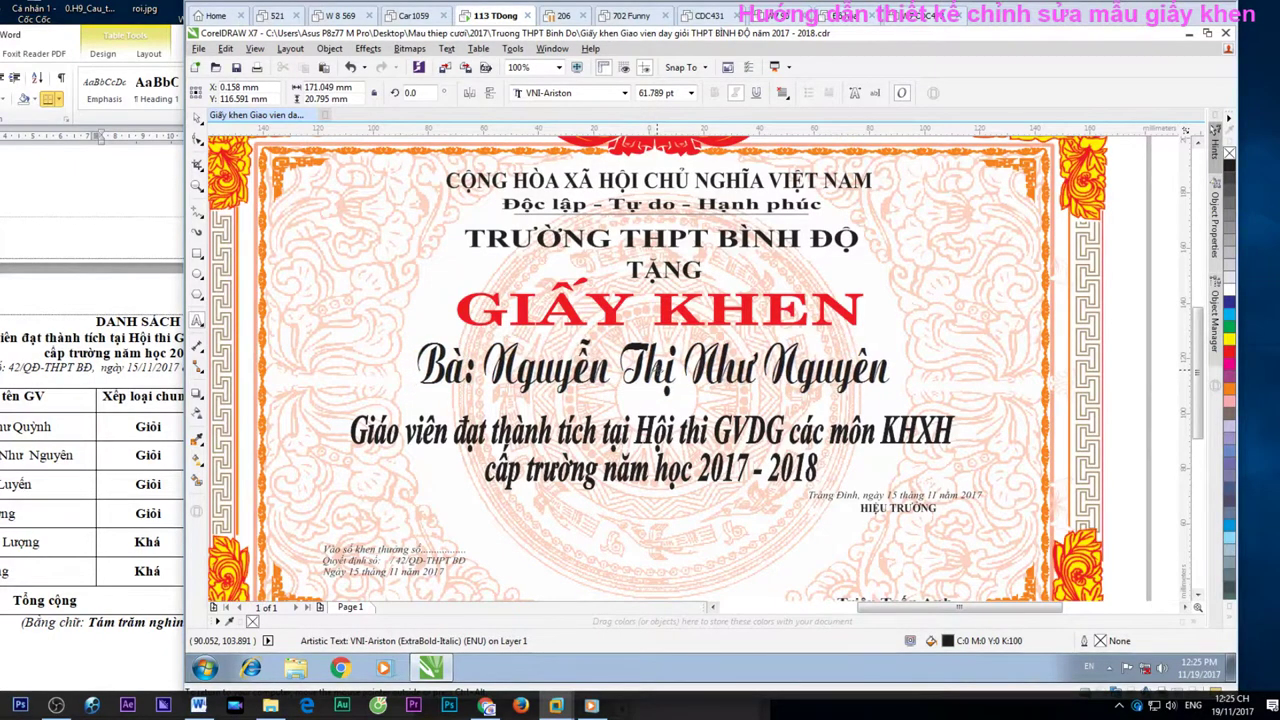
Compare the corrected name line against the Word award list, then deselect it
{"action": "left_click", "coordinate": [655, 368]}
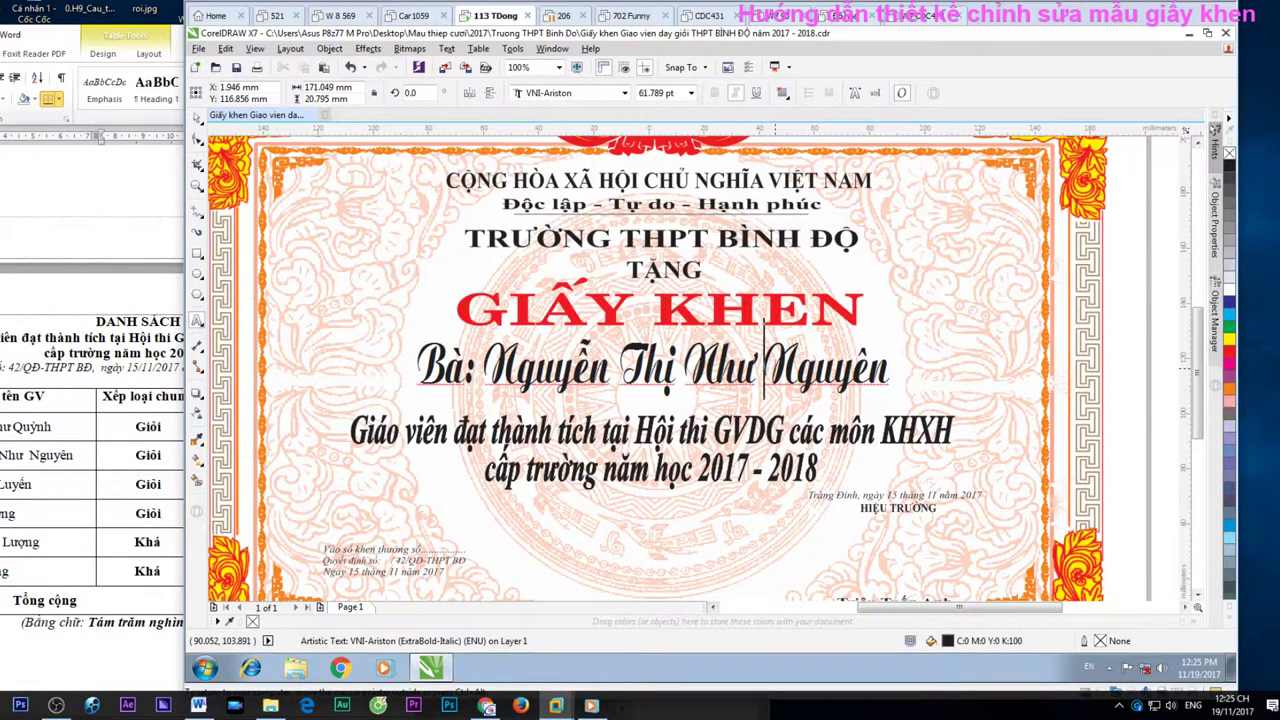
{"action": "left_click", "coordinate": [136, 45]}
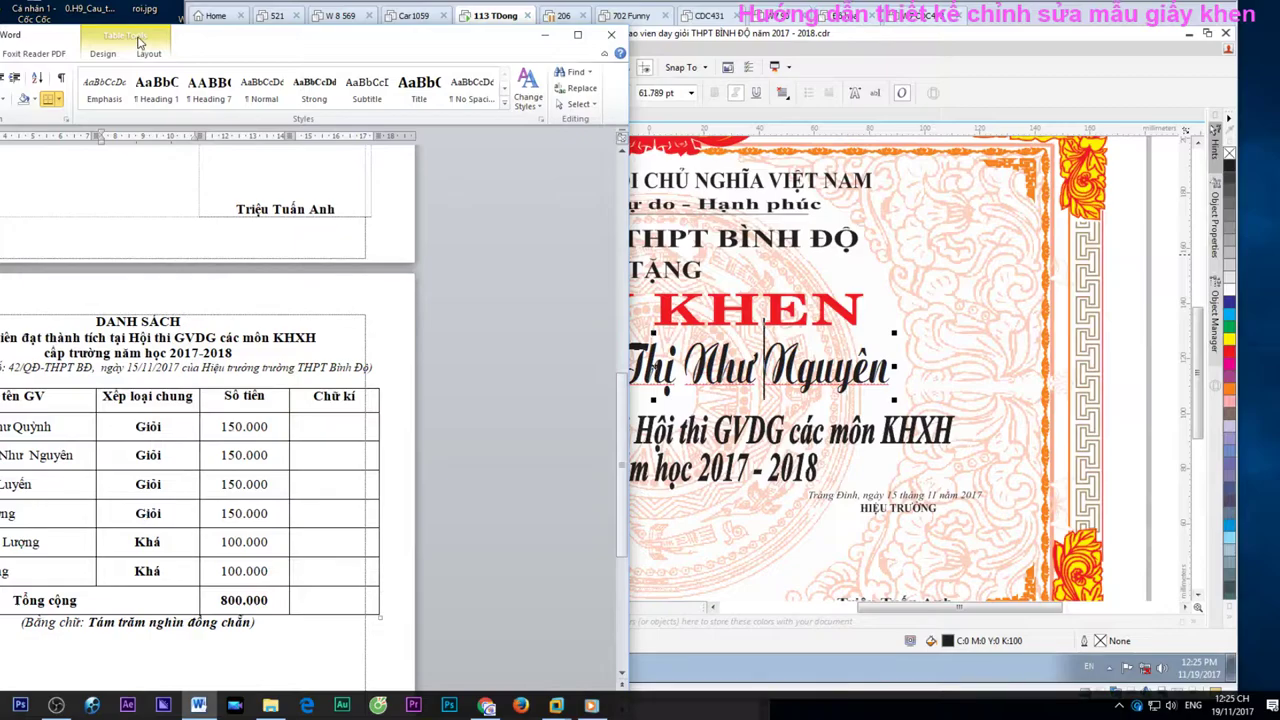
{"action": "left_click", "coordinate": [812, 33]}
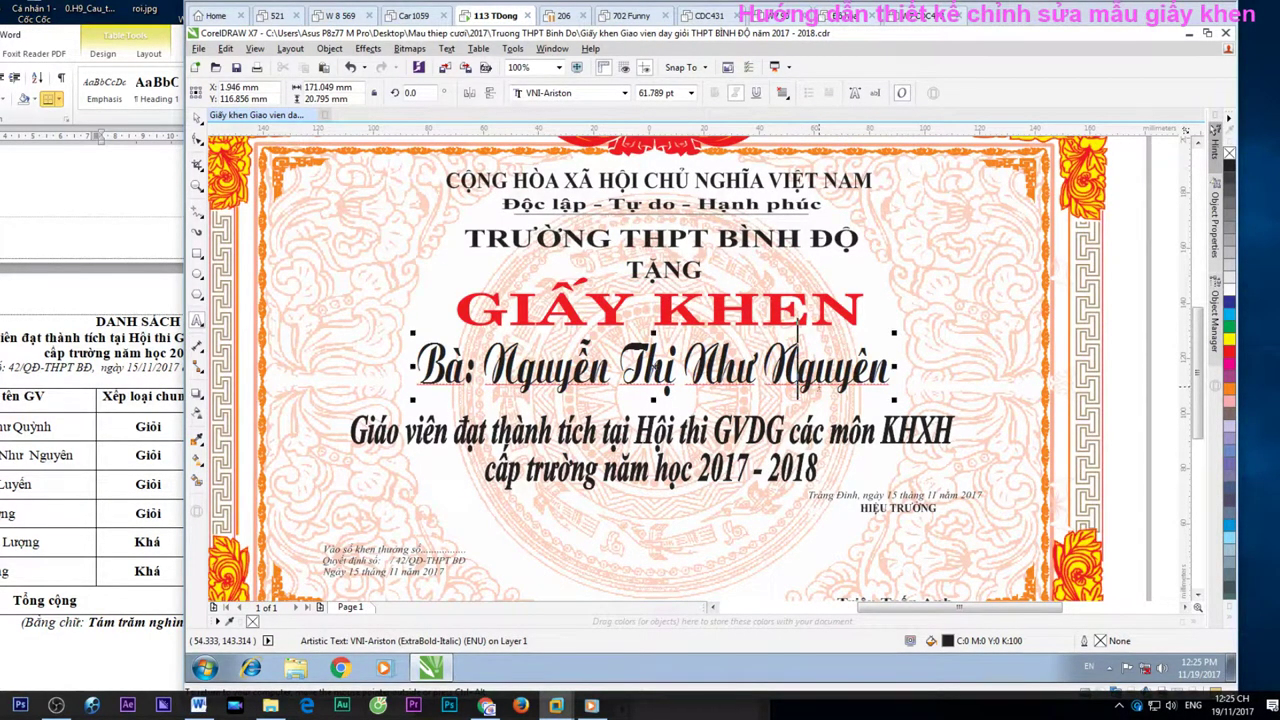
{"action": "scroll", "coordinate": [797, 362], "scroll_direction": "down", "scroll_amount": 2}
{"action": "left_click", "coordinate": [1080, 422]}
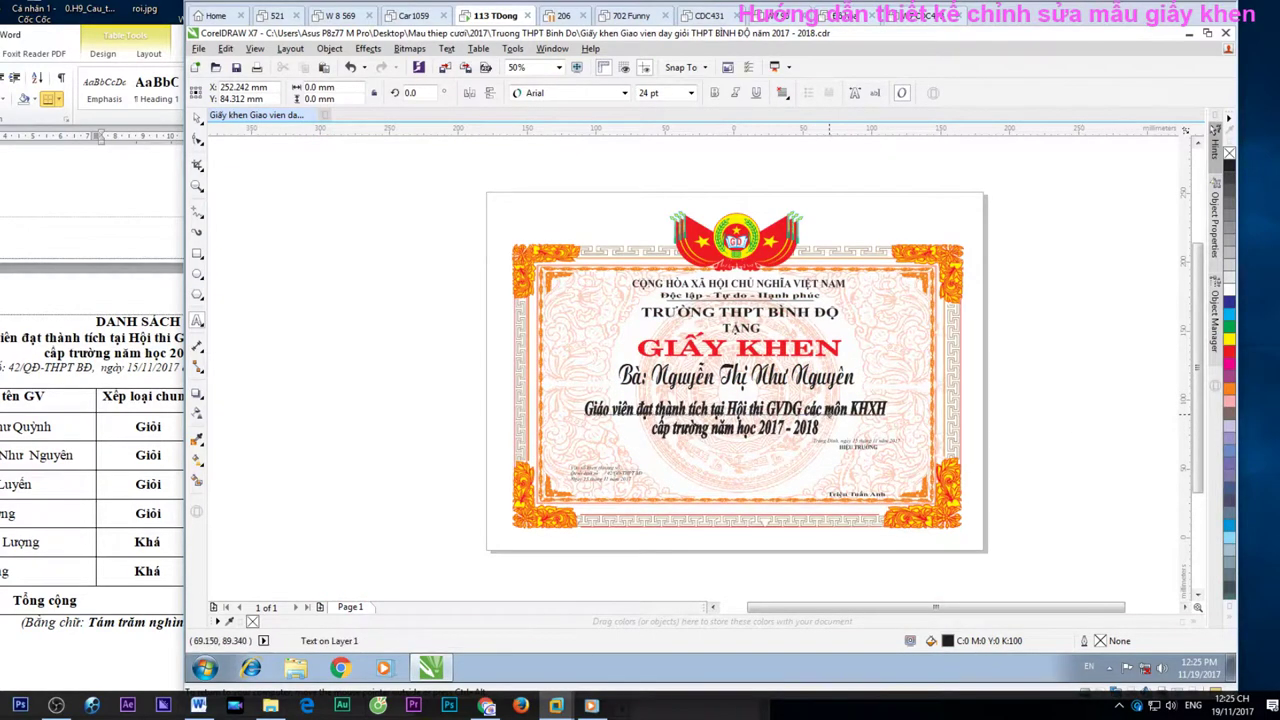
Select the Canon iX6500 series as the printer for the certificate
{"action": "key", "text": "ctrl+p"}
{"action": "left_click", "coordinate": [690, 230]}
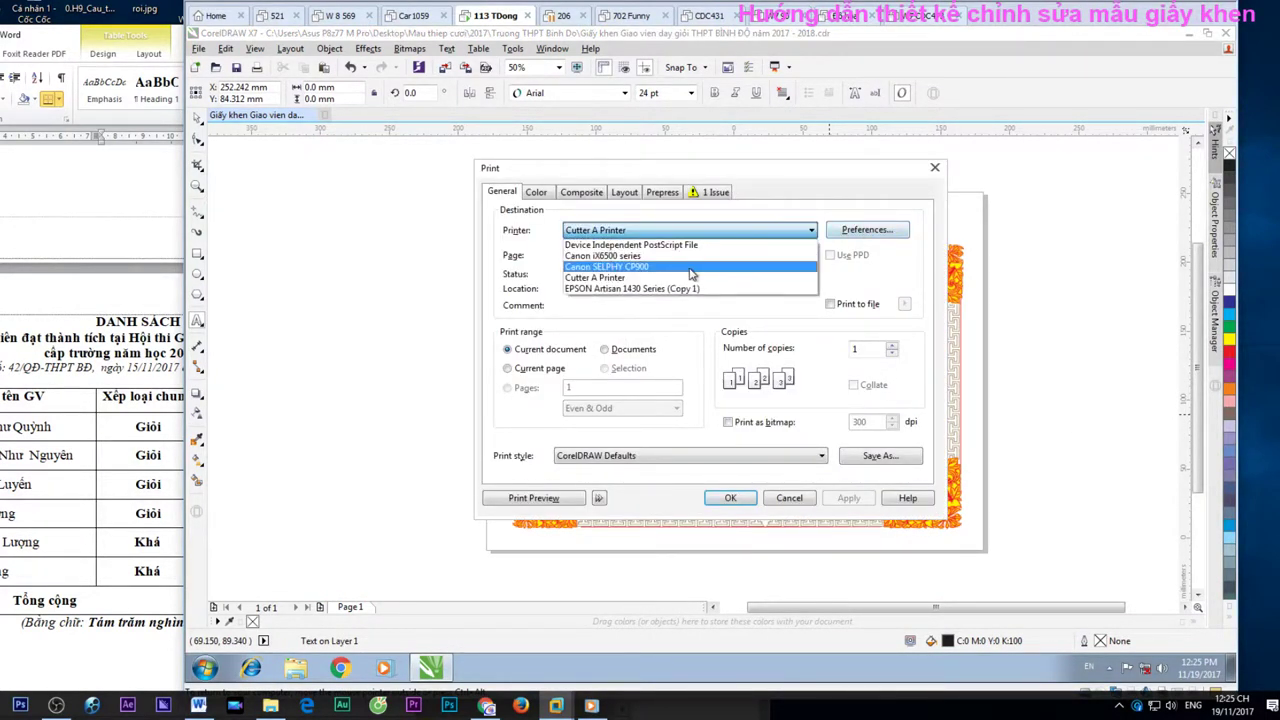
{"action": "left_click", "coordinate": [695, 267]}
{"action": "left_click", "coordinate": [660, 231]}
{"action": "left_click", "coordinate": [660, 256]}
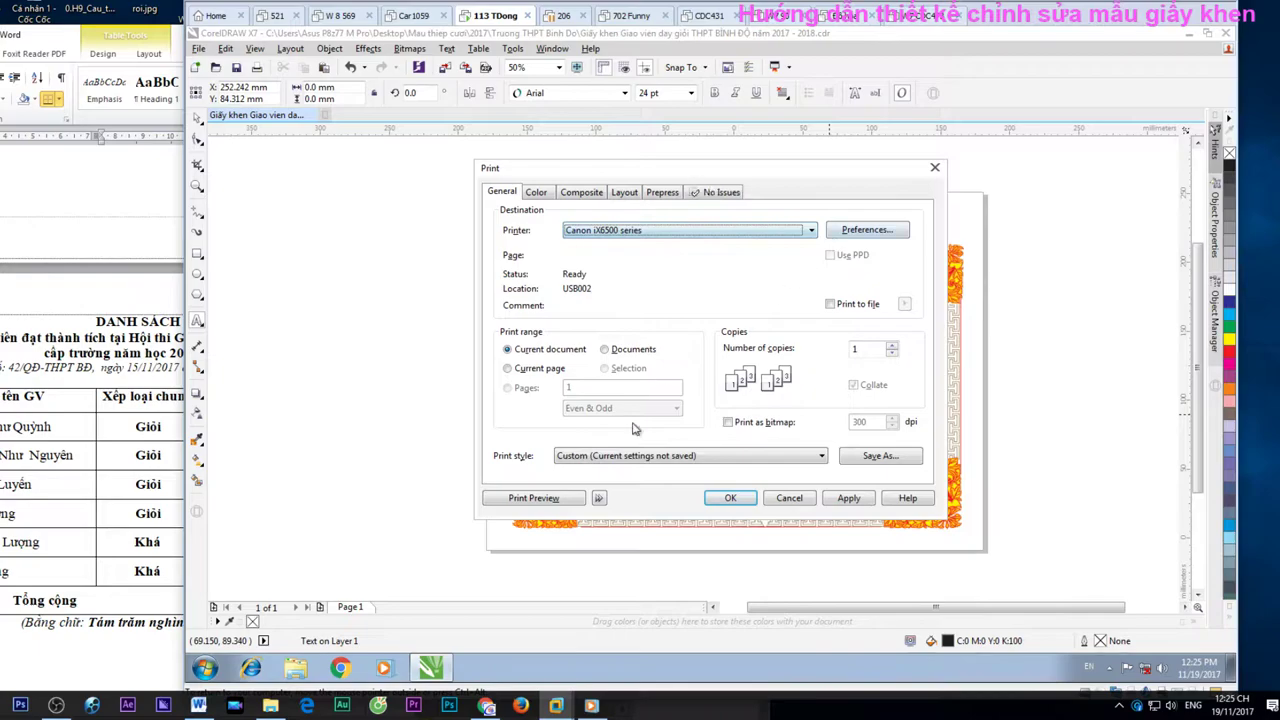
Print the certificate from Print Preview, then close the preview and the Print dialog
{"action": "left_click", "coordinate": [569, 500]}
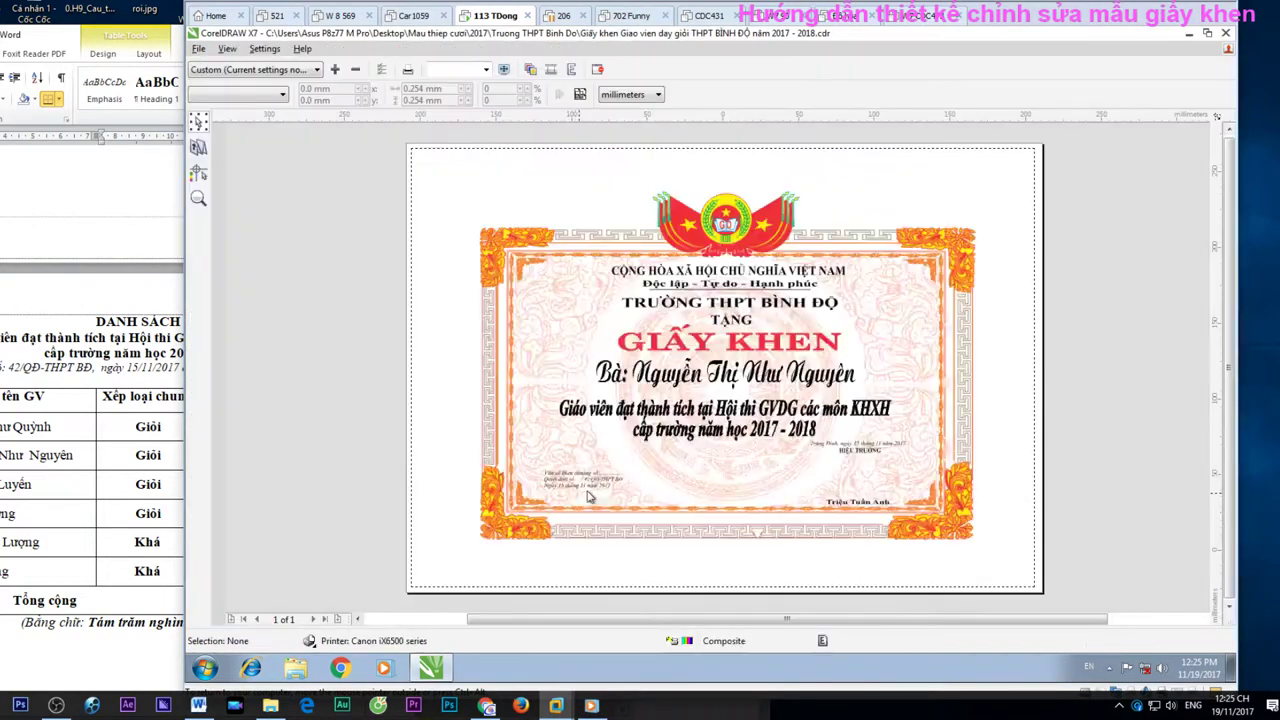
{"action": "left_click_drag", "start_coordinate": [670, 460], "coordinate": [604, 486]}
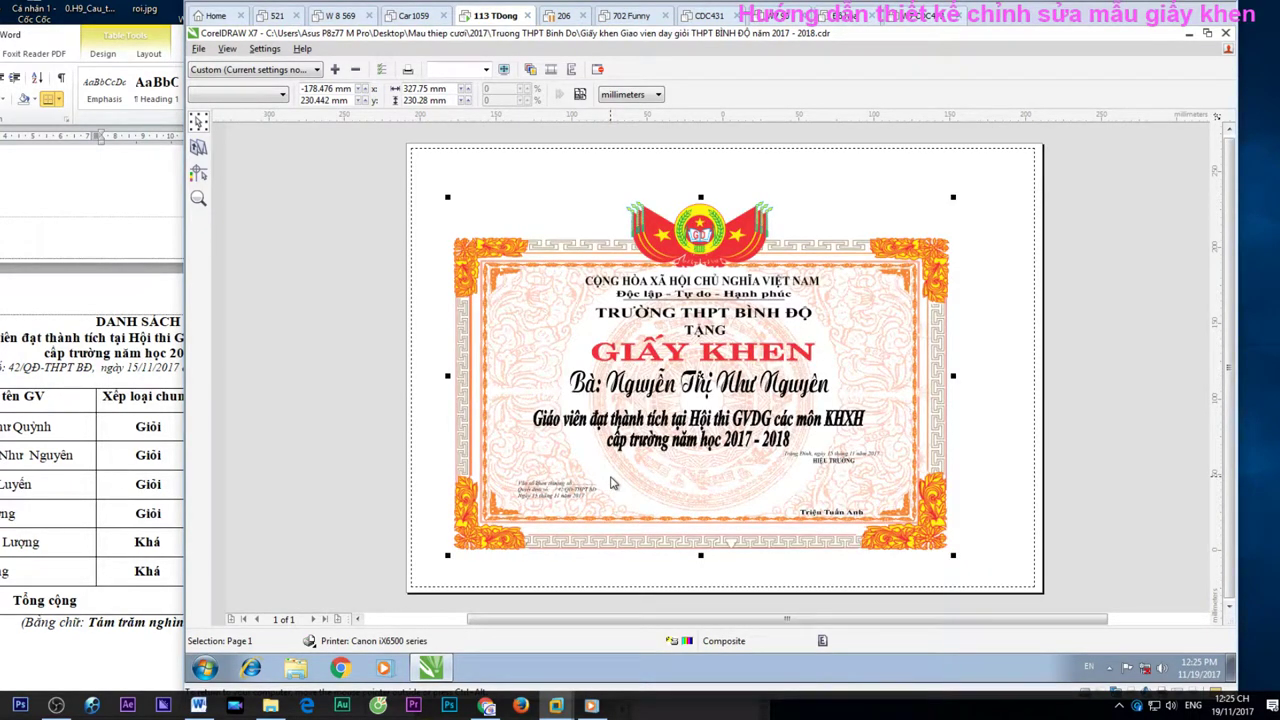
{"action": "key", "text": "ctrl+p"}
{"action": "left_click", "coordinate": [729, 496]}
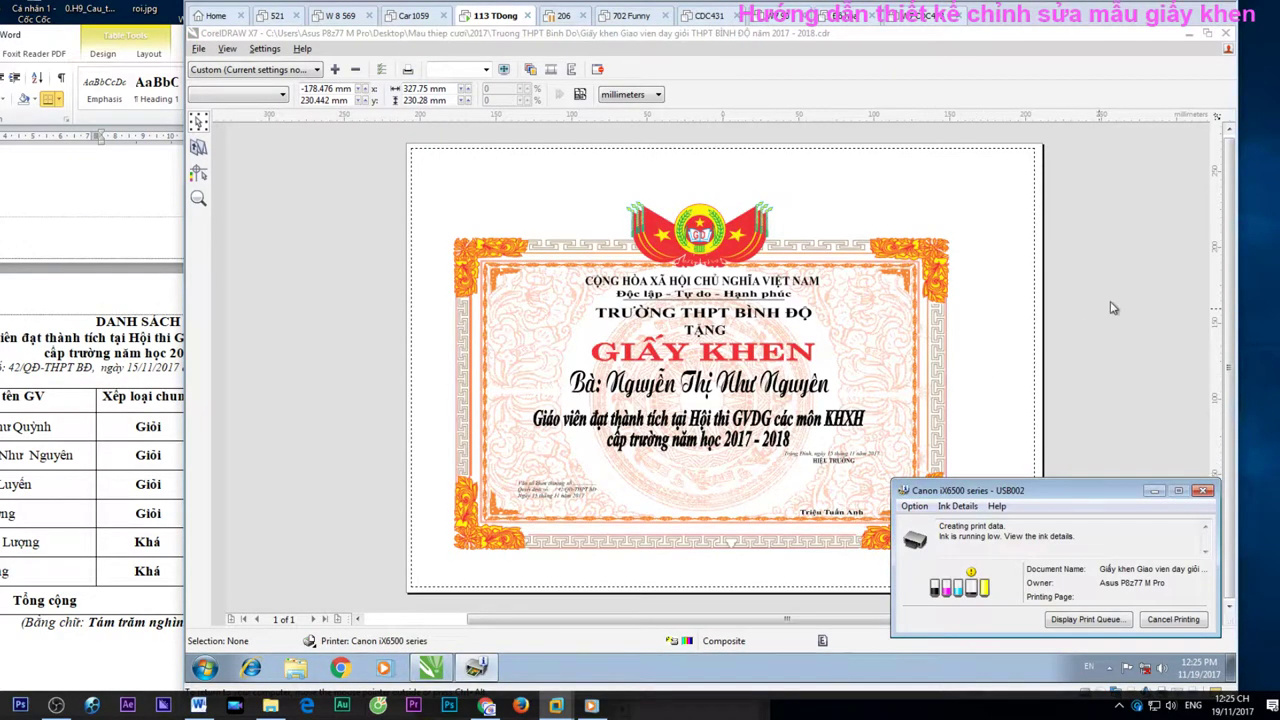
{"action": "left_click", "coordinate": [1226, 33]}
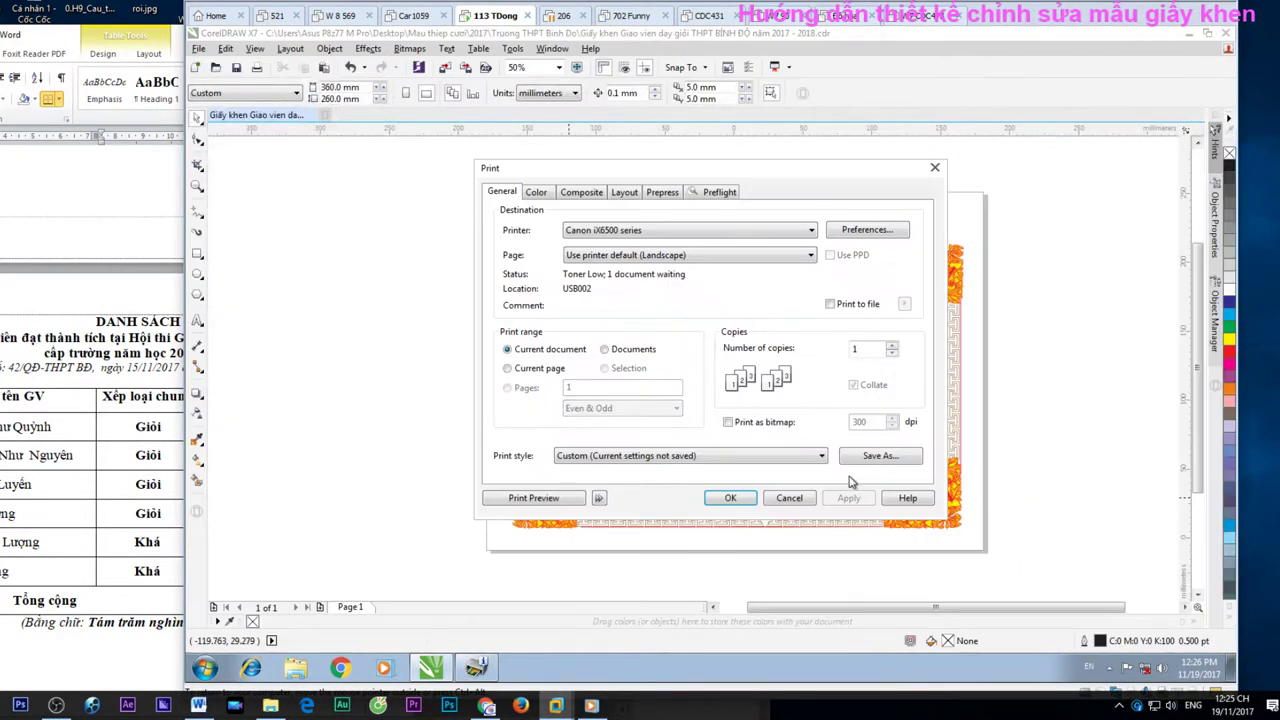
{"action": "left_click", "coordinate": [789, 497]}
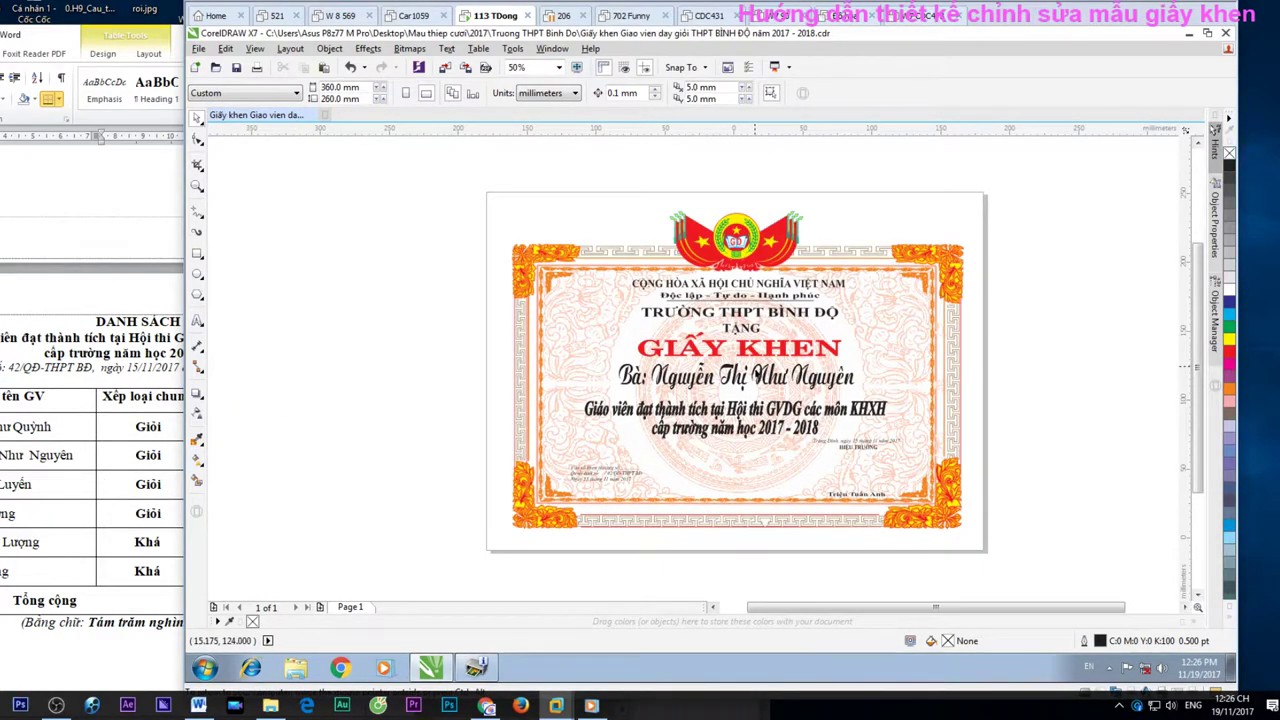
Replace the recipient's name with the next teacher's name and centre the name line
{"action": "left_click", "coordinate": [736, 378]}
{"action": "double_click", "coordinate": [732, 372]}
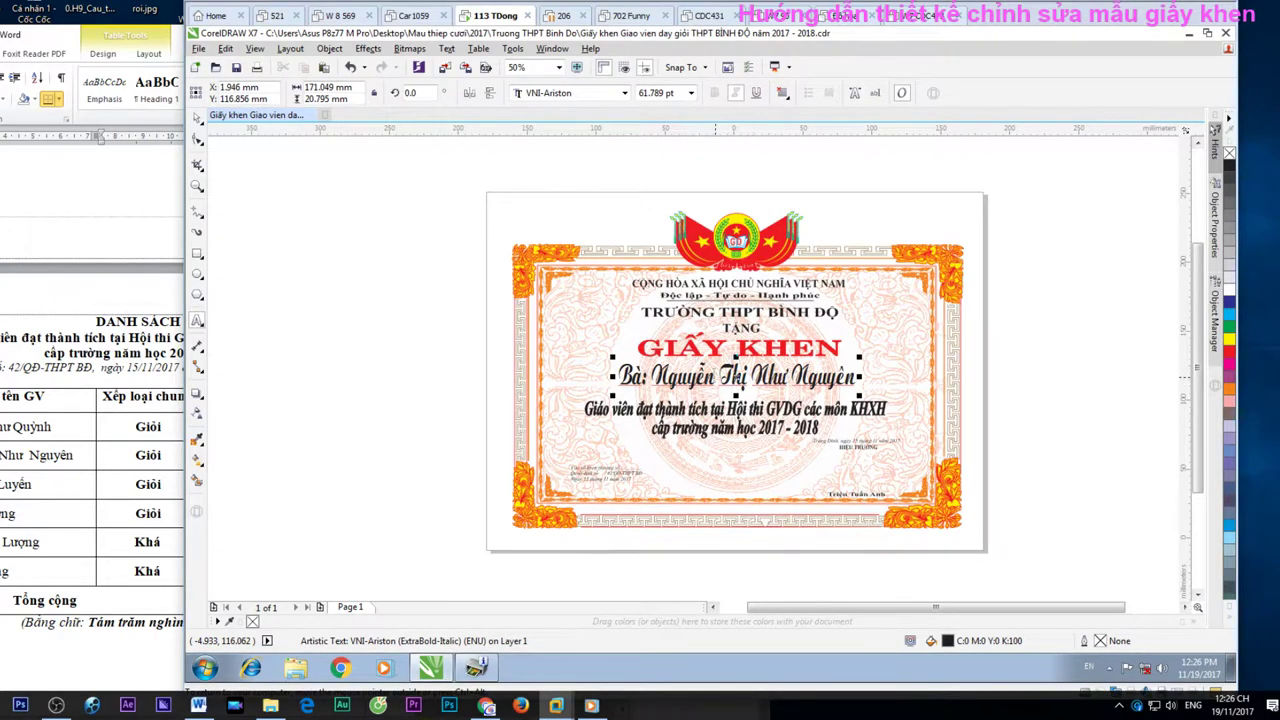
{"action": "key", "text": "BackSpace"}
{"action": "key", "text": "BackSpace"}
{"action": "key", "text": "BackSpace"}
{"action": "key", "text": "BackSpace"}
{"action": "key", "text": "BackSpace"}
{"action": "key", "text": "BackSpace"}
{"action": "key", "text": "BackSpace"}
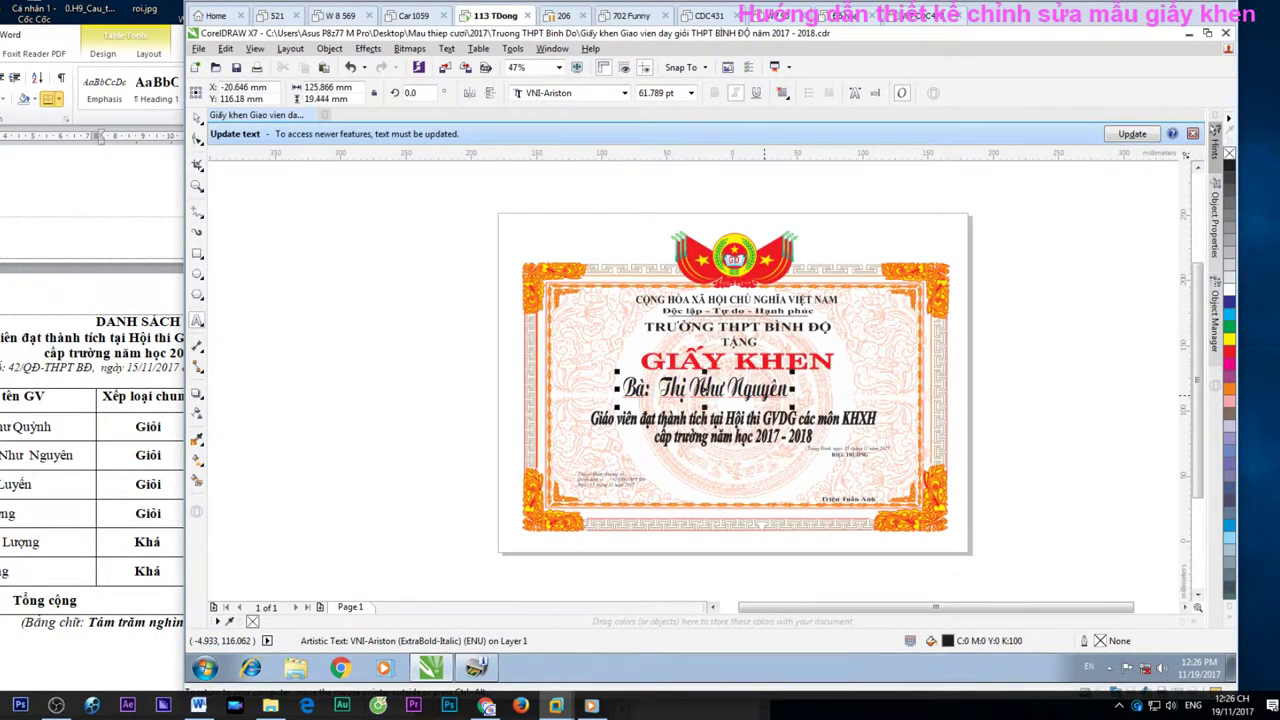
{"action": "type", "text": "Trương"}
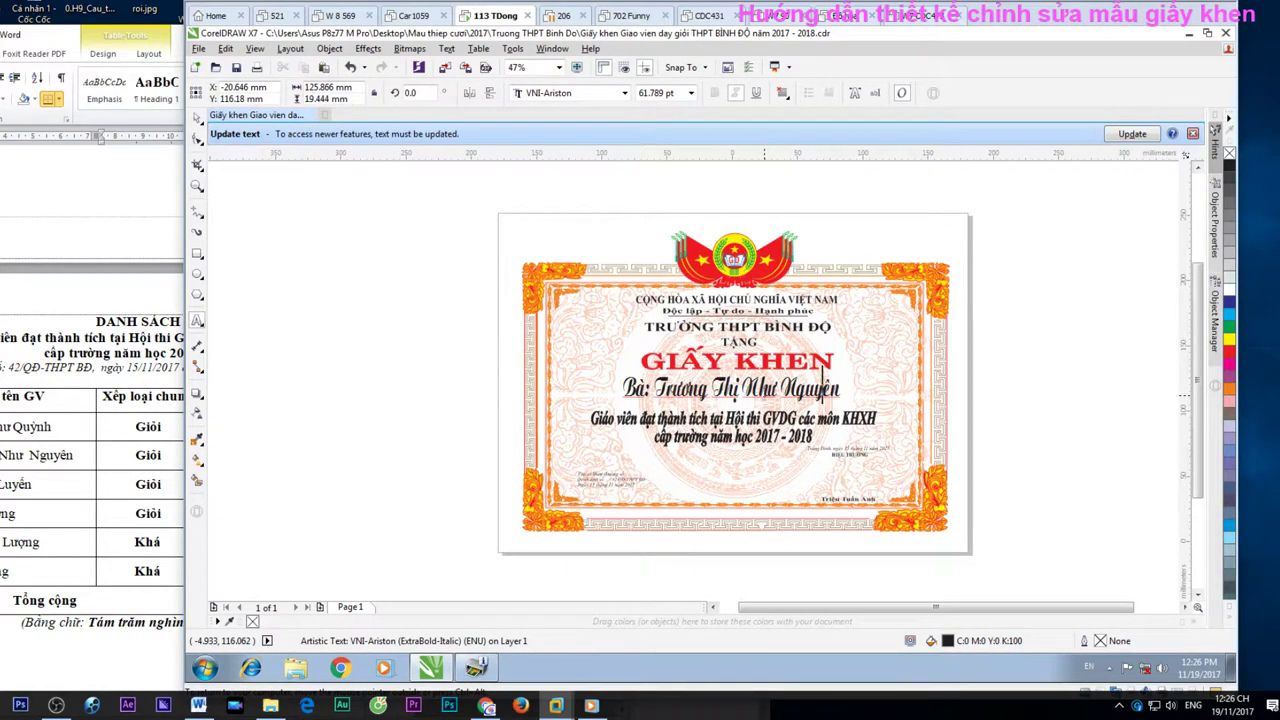
{"action": "key", "text": "BackSpace"}
{"action": "key", "text": "BackSpace"}
{"action": "key", "text": "BackSpace"}
{"action": "key", "text": "BackSpace"}
{"action": "key", "text": "BackSpace"}
{"action": "key", "text": "BackSpace"}
{"action": "key", "text": "BackSpace"}
{"action": "key", "text": "BackSpace"}
{"action": "key", "text": "BackSpace"}
{"action": "key", "text": "BackSpace"}
{"action": "key", "text": "BackSpace"}
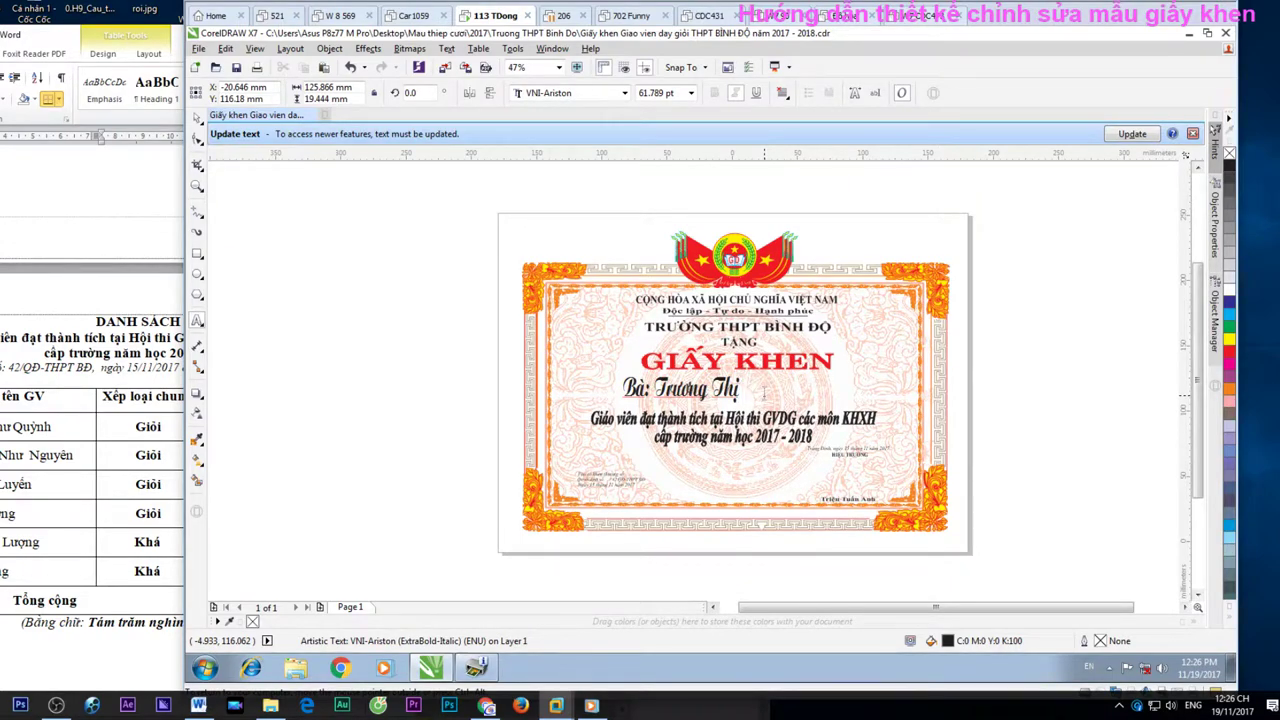
{"action": "type", "text": "Luy"}
{"action": "type", "text": "ễn"}
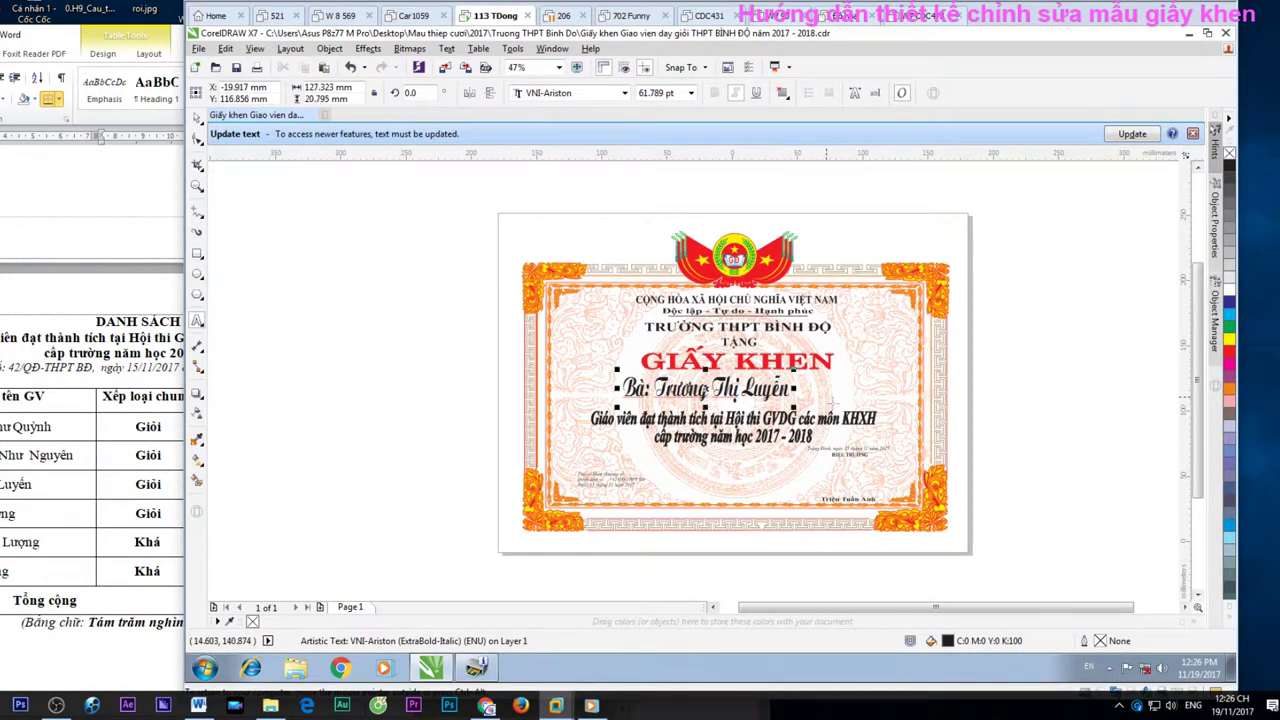
{"action": "scroll", "coordinate": [838, 400], "scroll_direction": "up", "scroll_amount": 3}
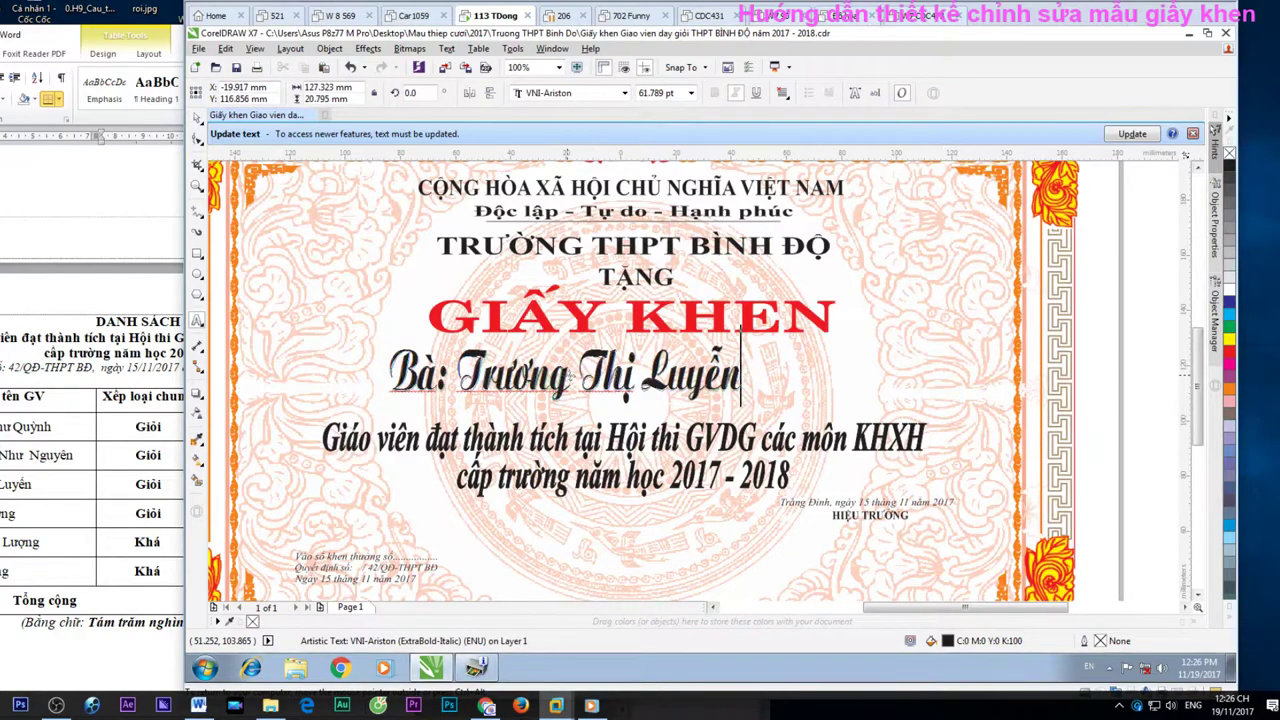
{"action": "left_click_drag", "start_coordinate": [565, 375], "coordinate": [641, 378]}
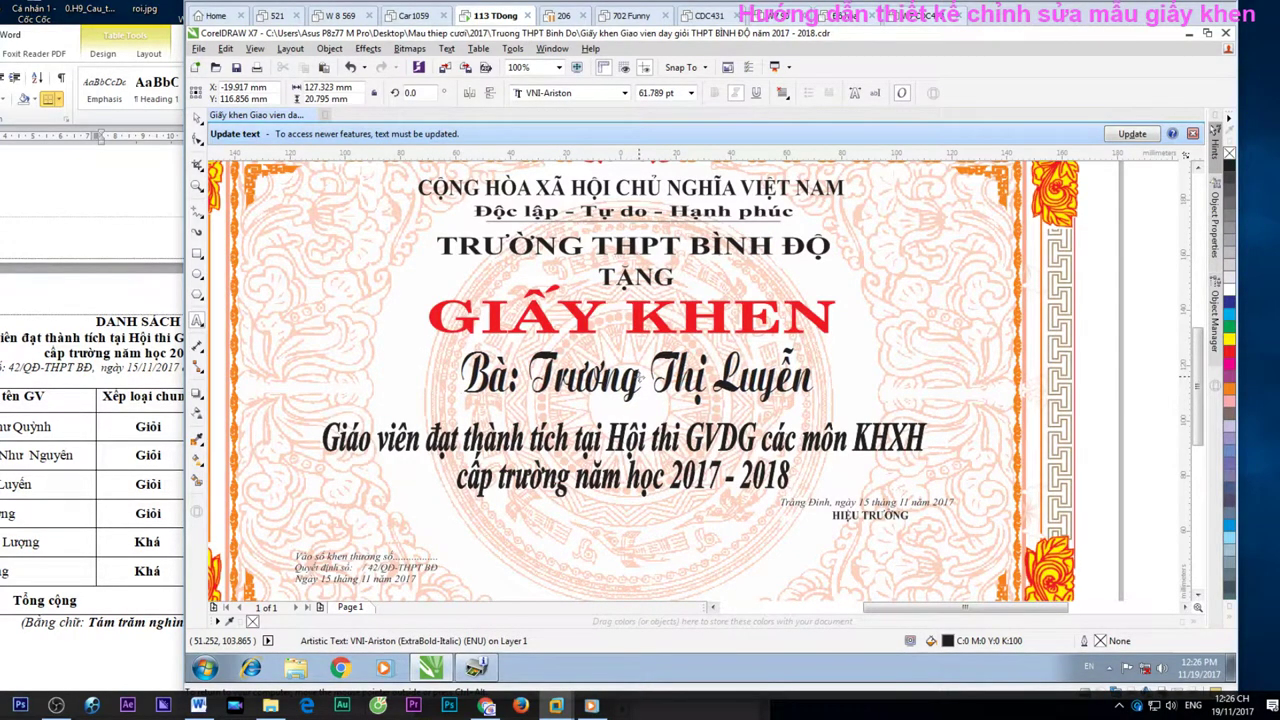
Fix the accent on the name's ending and print one copy of the certificate
{"action": "left_click", "coordinate": [813, 378]}
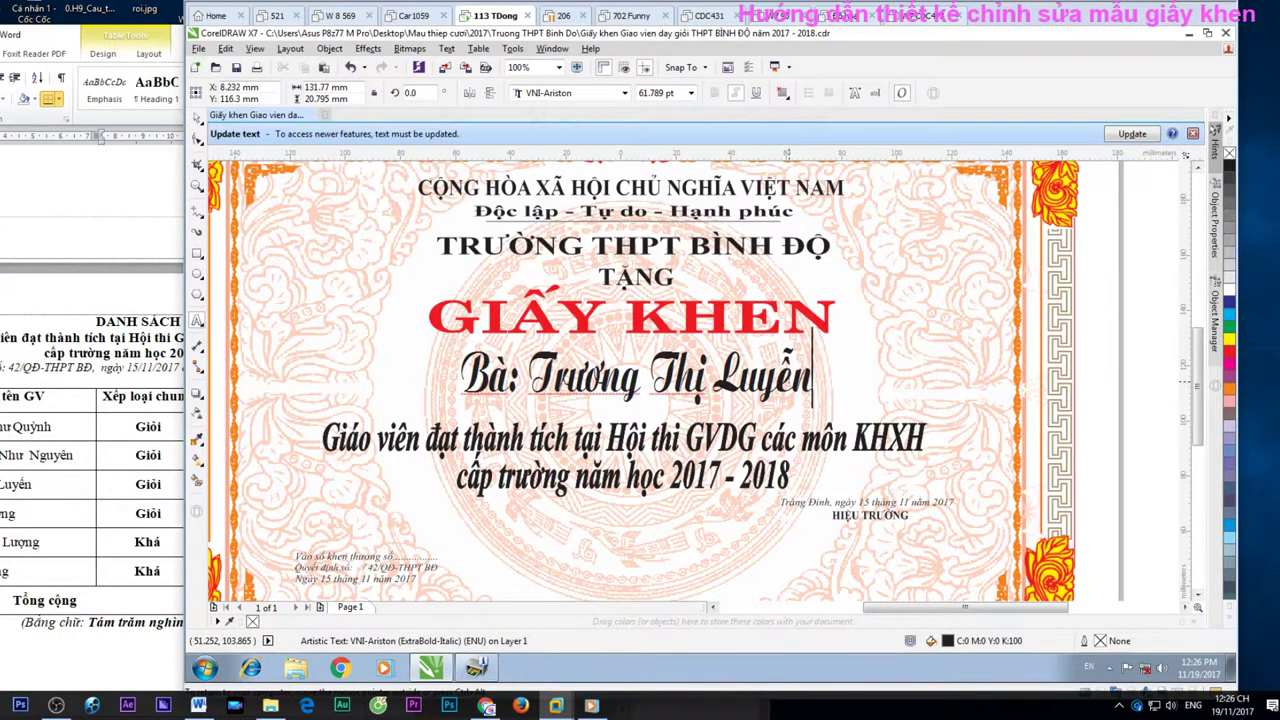
{"action": "key", "text": "BackSpace"}
{"action": "key", "text": "BackSpace"}
{"action": "key", "text": "BackSpace"}
{"action": "key", "text": "BackSpace"}
{"action": "key", "text": "BackSpace"}
{"action": "type", "text": "uyeen"}
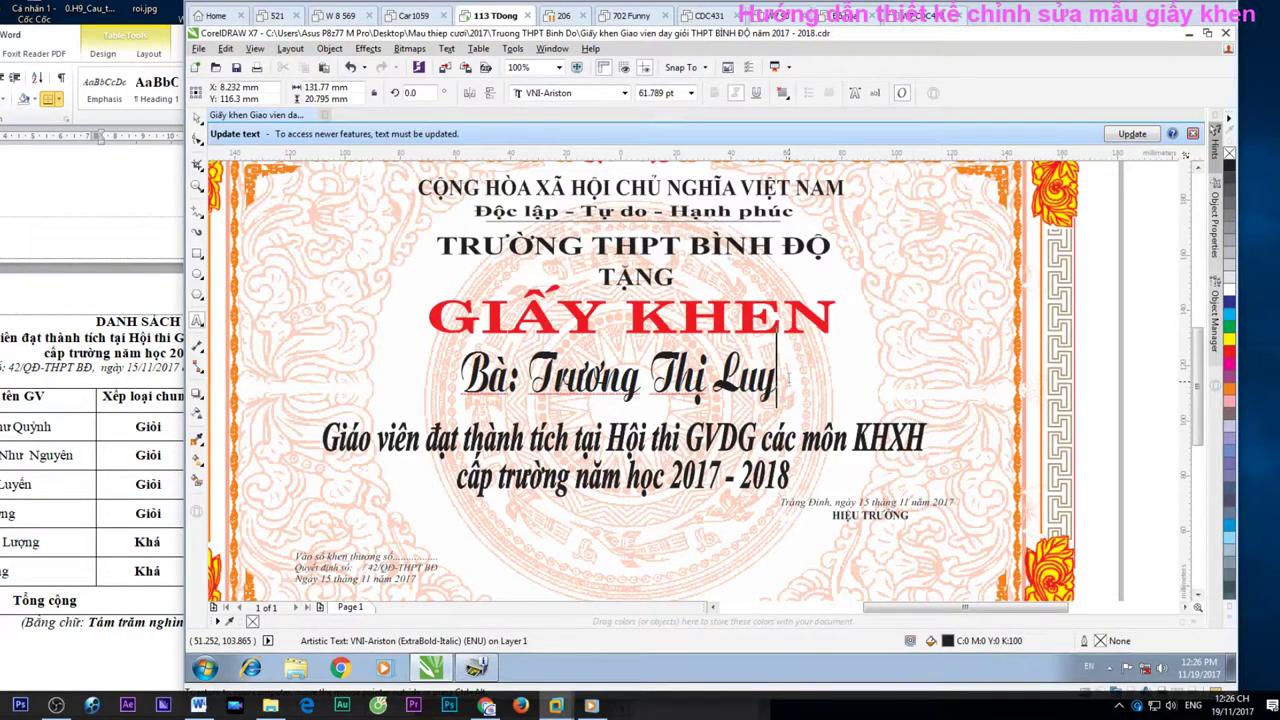
{"action": "key", "text": "BackSpace"}
{"action": "type", "text": "ens"}
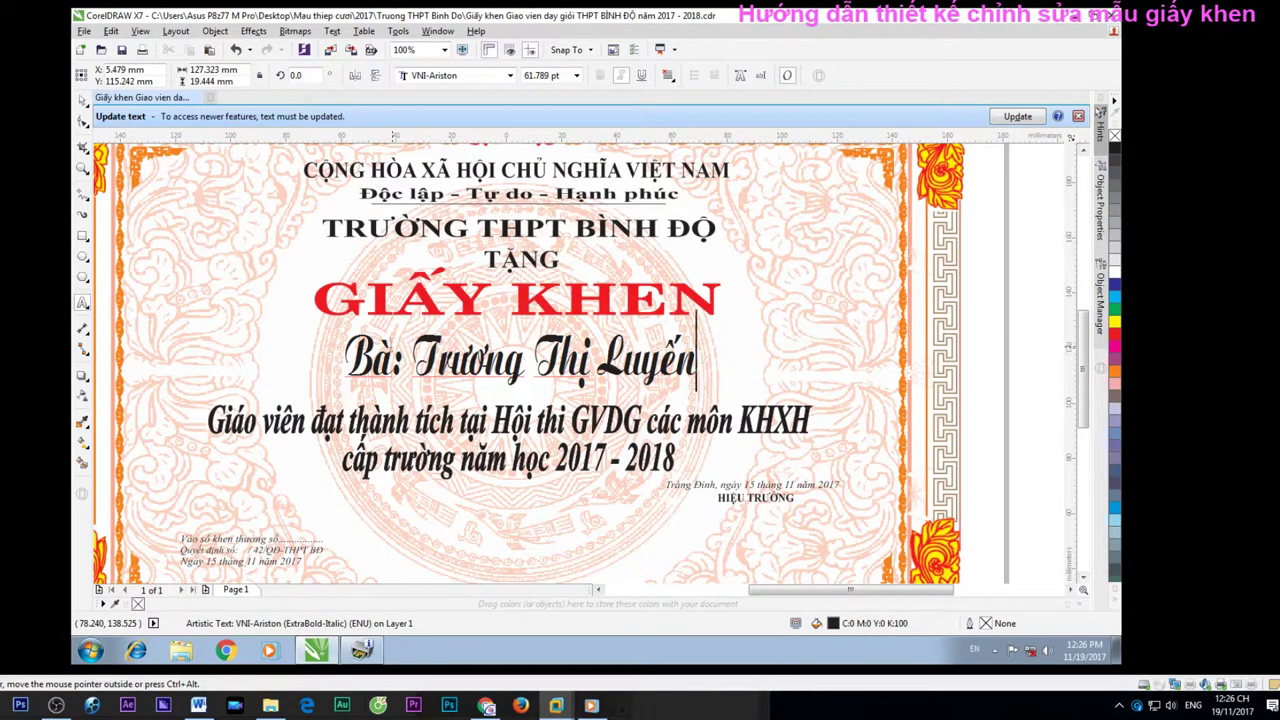
{"action": "key", "text": "ctrl+p"}
{"action": "left_click", "coordinate": [614, 482]}
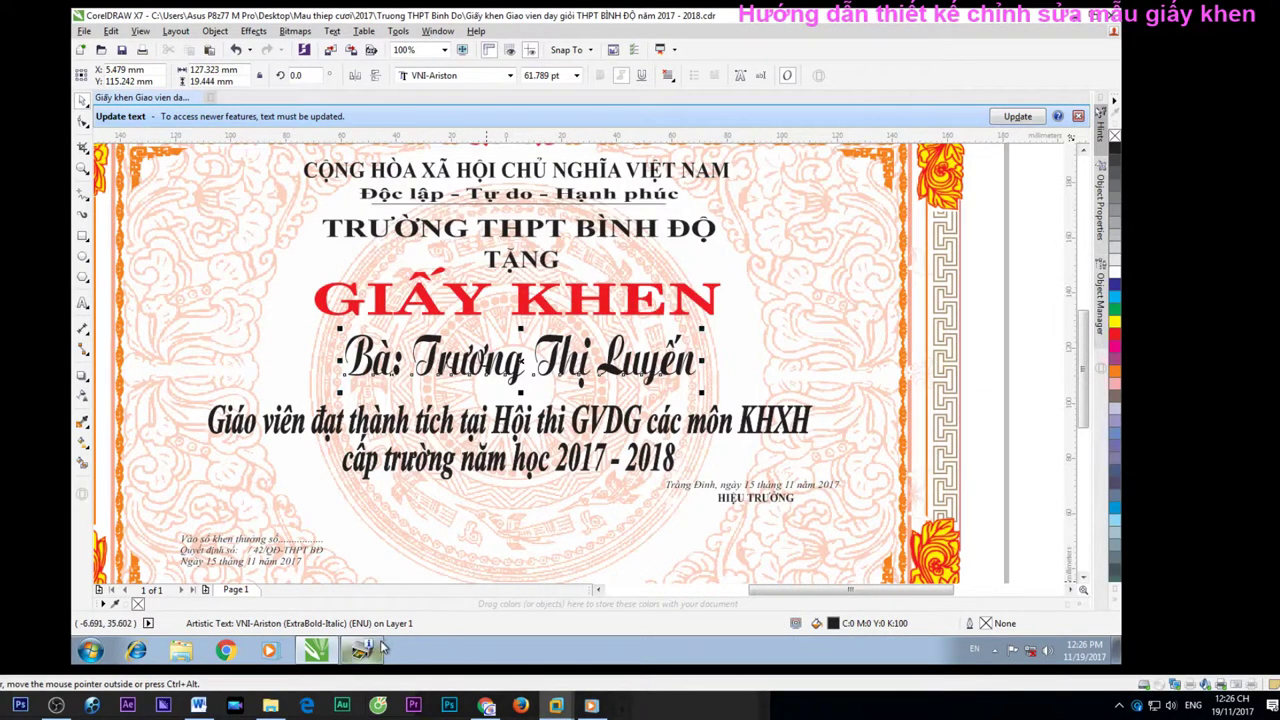
Cancel the print job stuck in the Cutter A Printer queue
{"action": "left_click", "coordinate": [995, 649]}
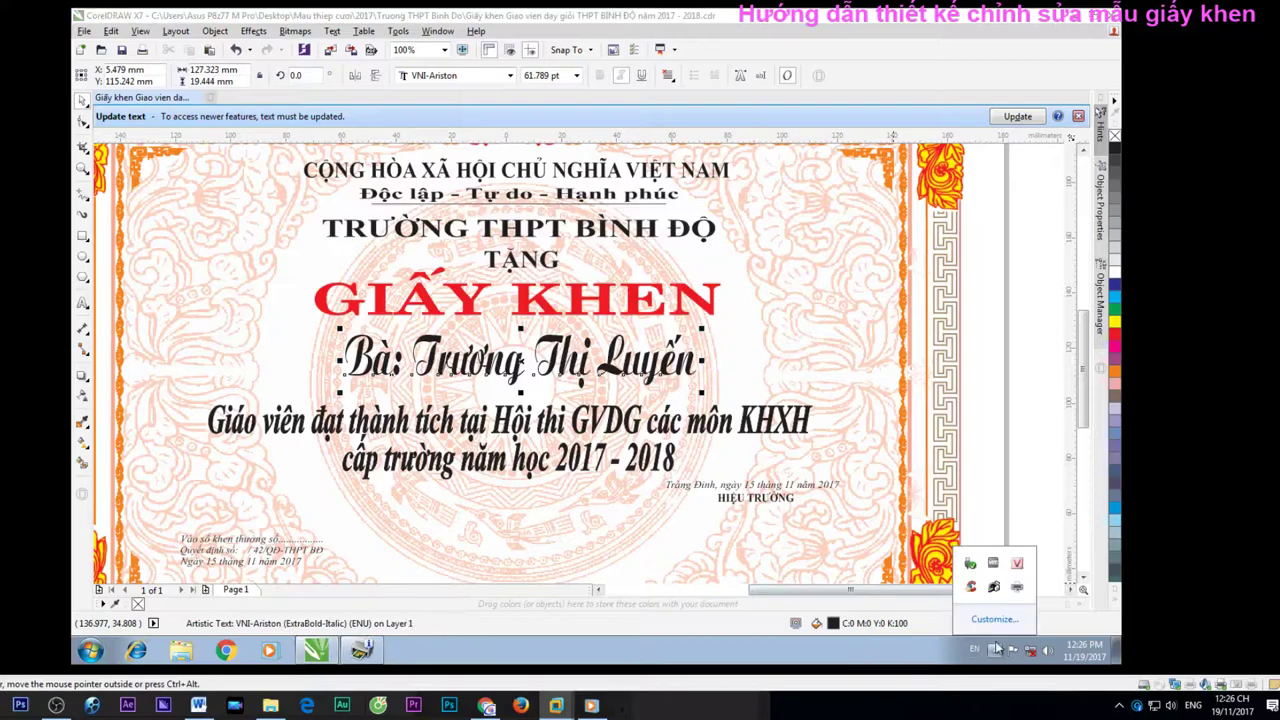
{"action": "double_click", "coordinate": [1018, 591]}
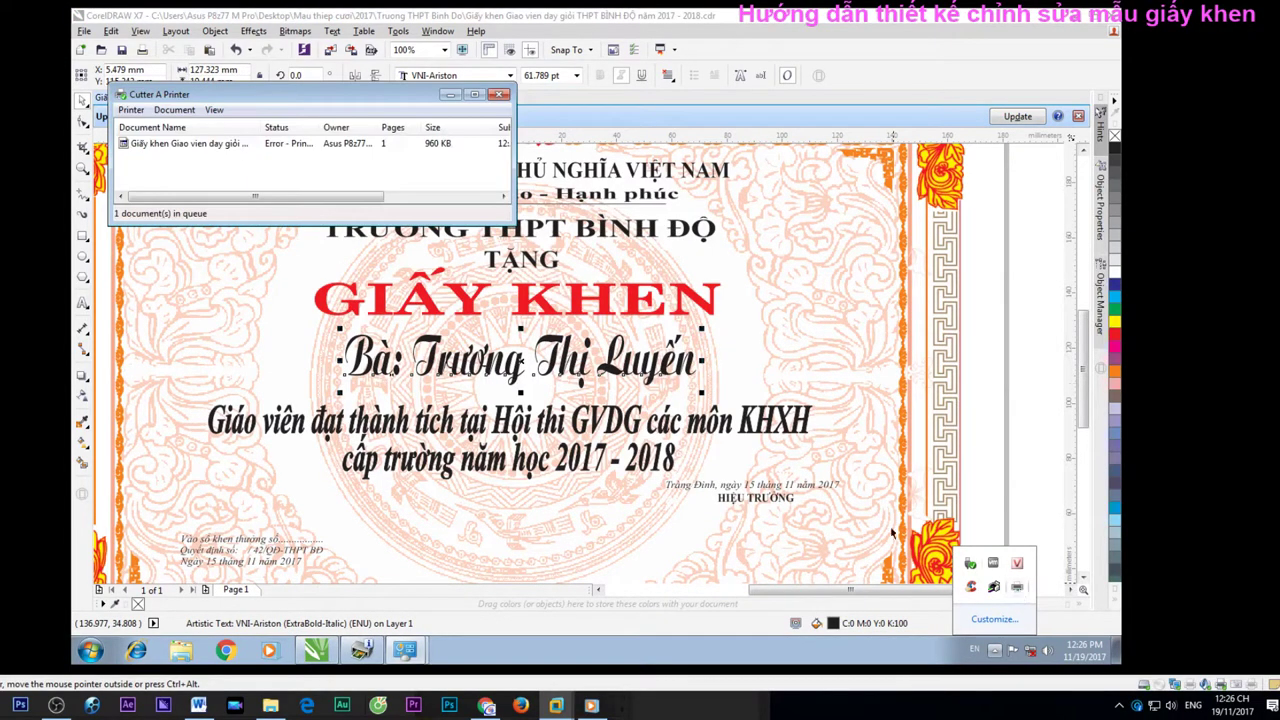
{"action": "left_click", "coordinate": [147, 146]}
{"action": "right_click", "coordinate": [147, 146]}
{"action": "left_click", "coordinate": [170, 190]}
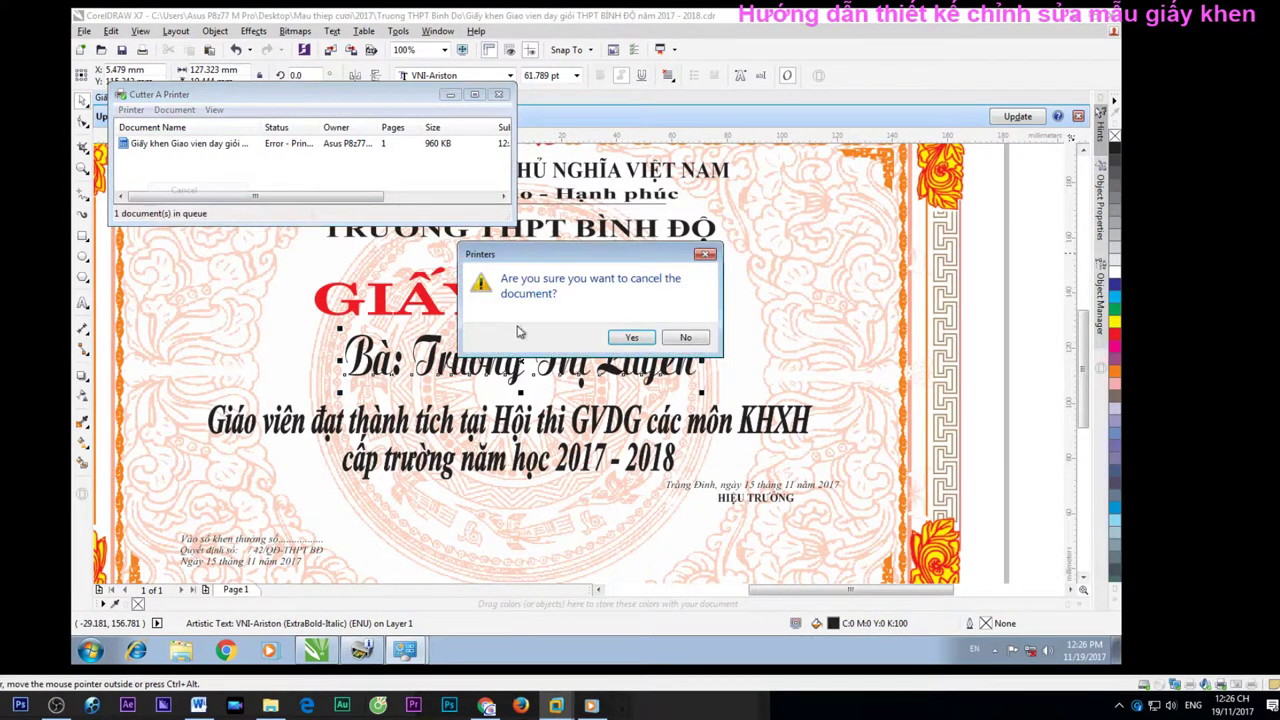
{"action": "left_click", "coordinate": [632, 339]}
{"action": "left_click", "coordinate": [634, 332]}
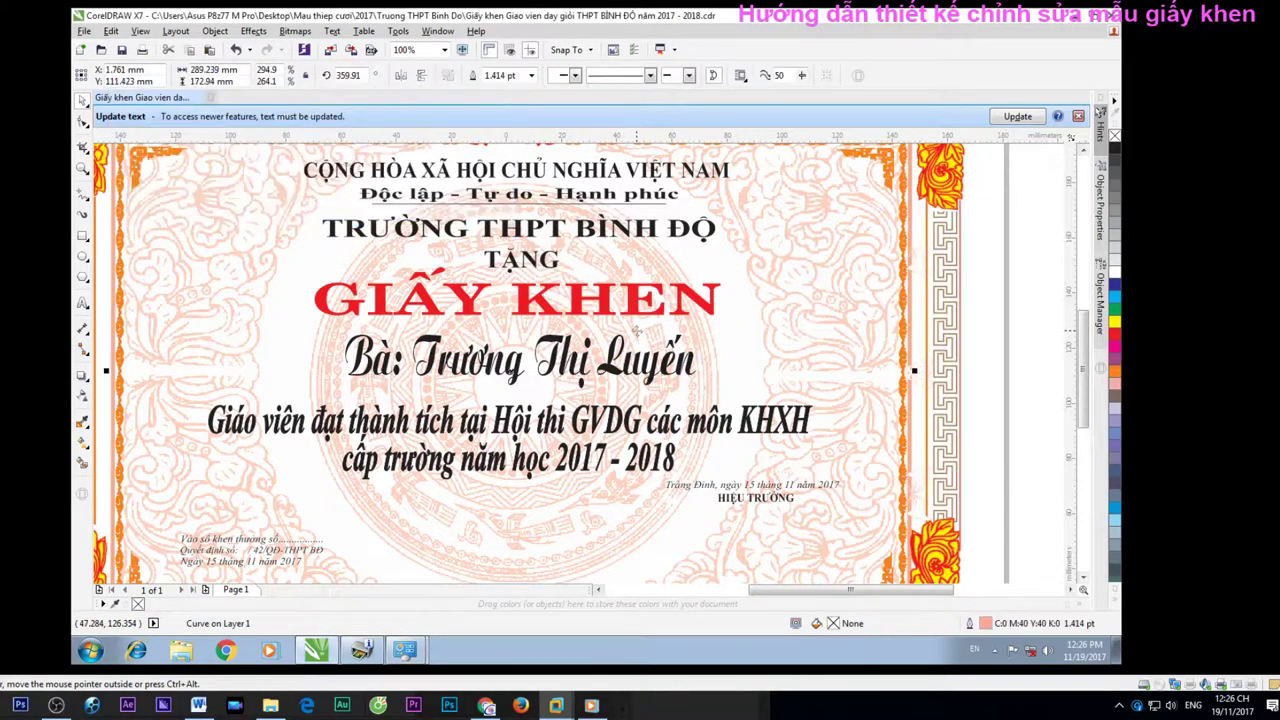
Print the certificate on the Canon iX6500 series from Print Preview, then window the virtual machine
{"action": "key", "text": "ctrl+p"}
{"action": "left_click", "coordinate": [520, 213]}
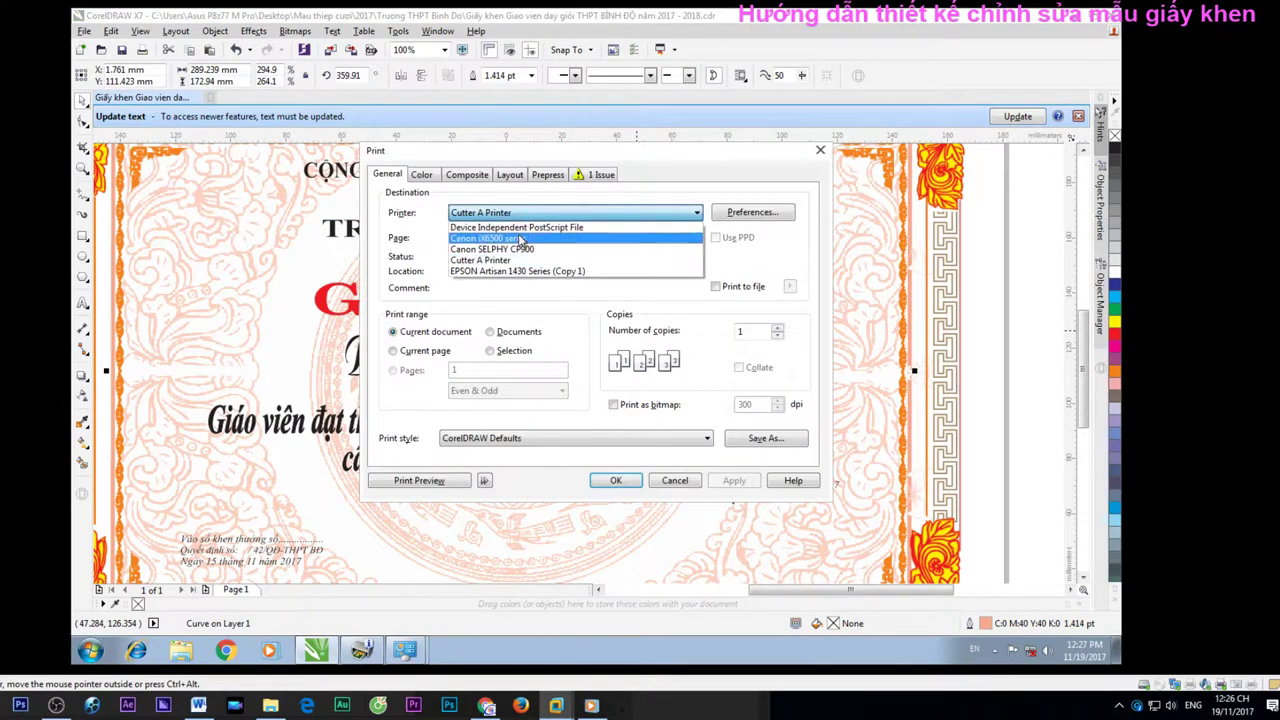
{"action": "left_click", "coordinate": [521, 240]}
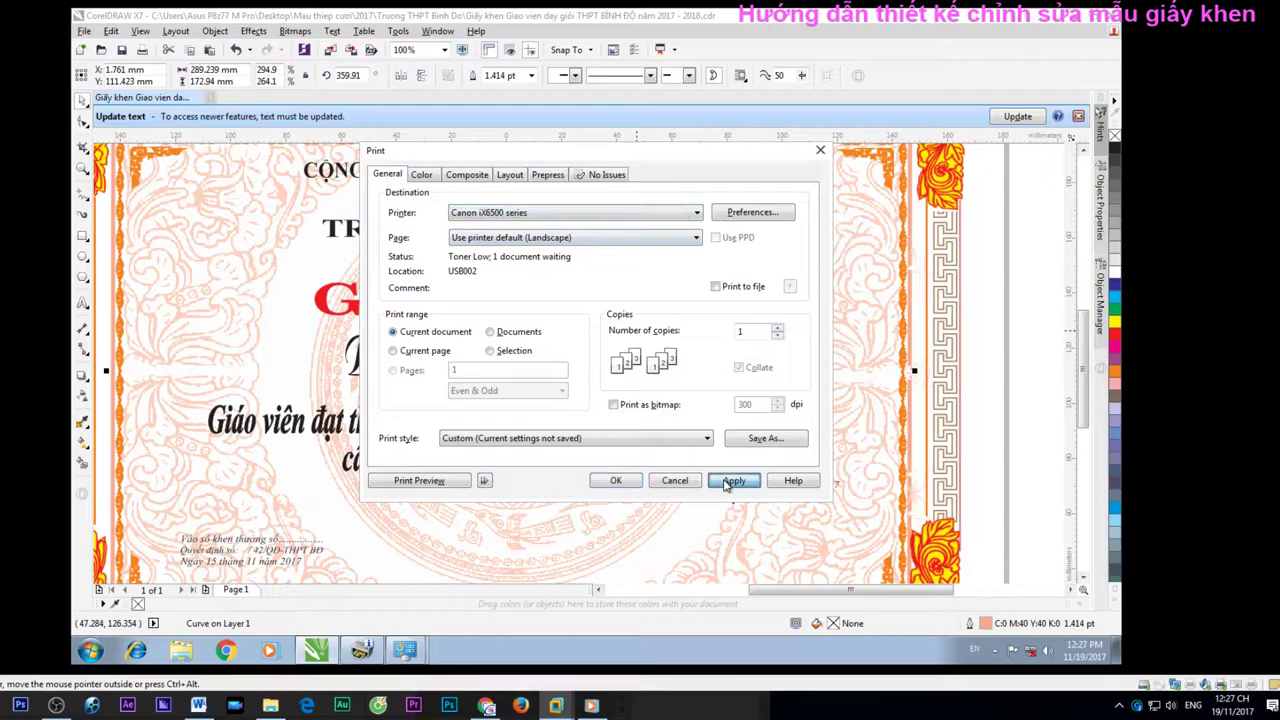
{"action": "left_click", "coordinate": [435, 481]}
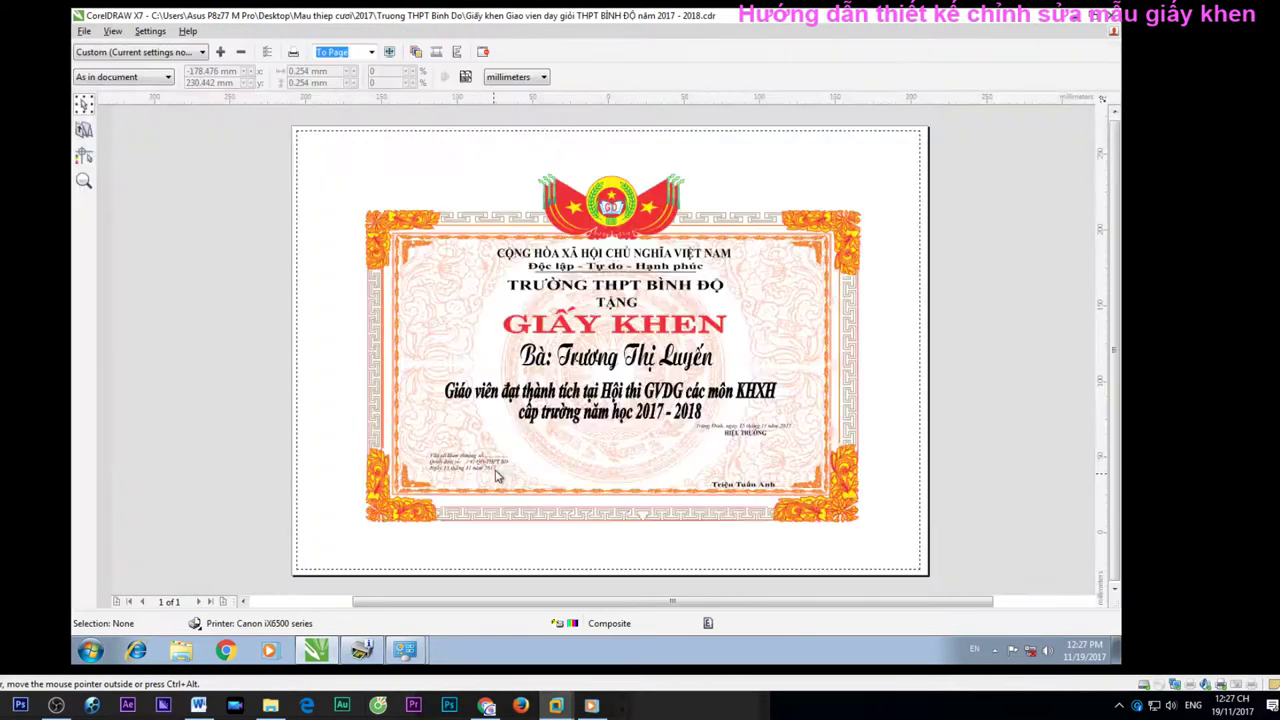
{"action": "left_click_drag", "start_coordinate": [505, 455], "coordinate": [479, 467]}
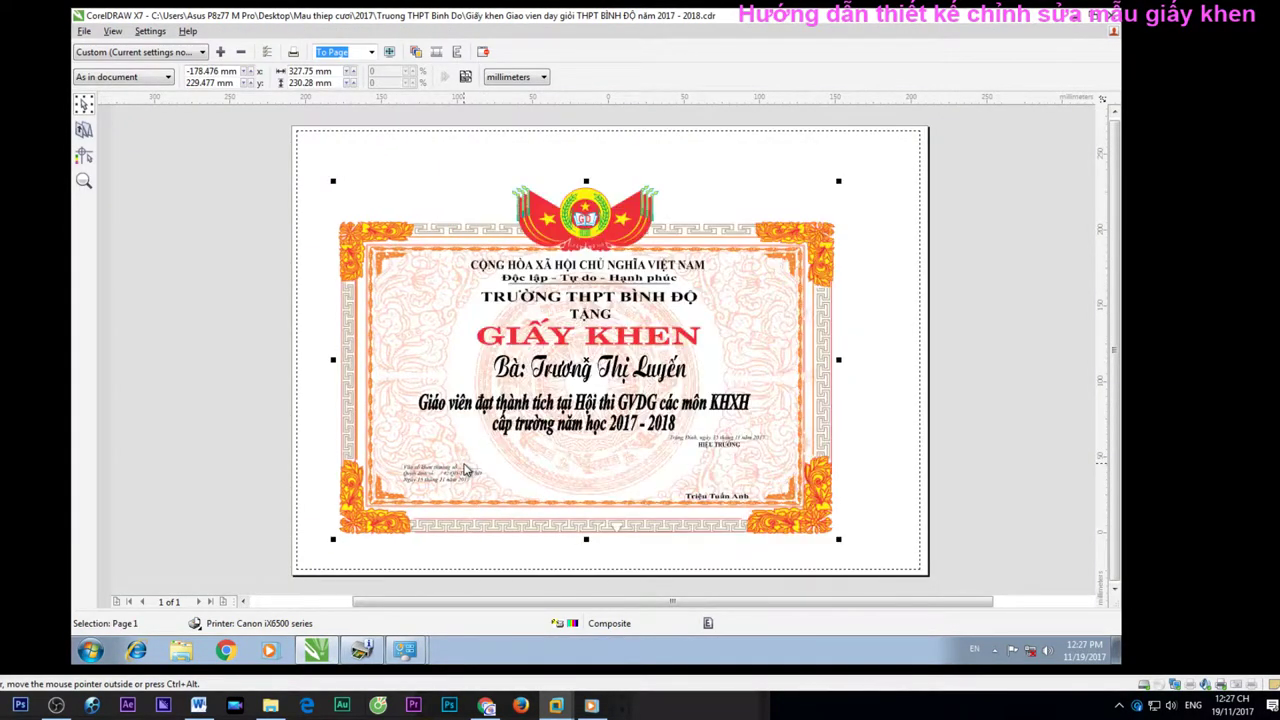
{"action": "key", "text": "ctrl+p"}
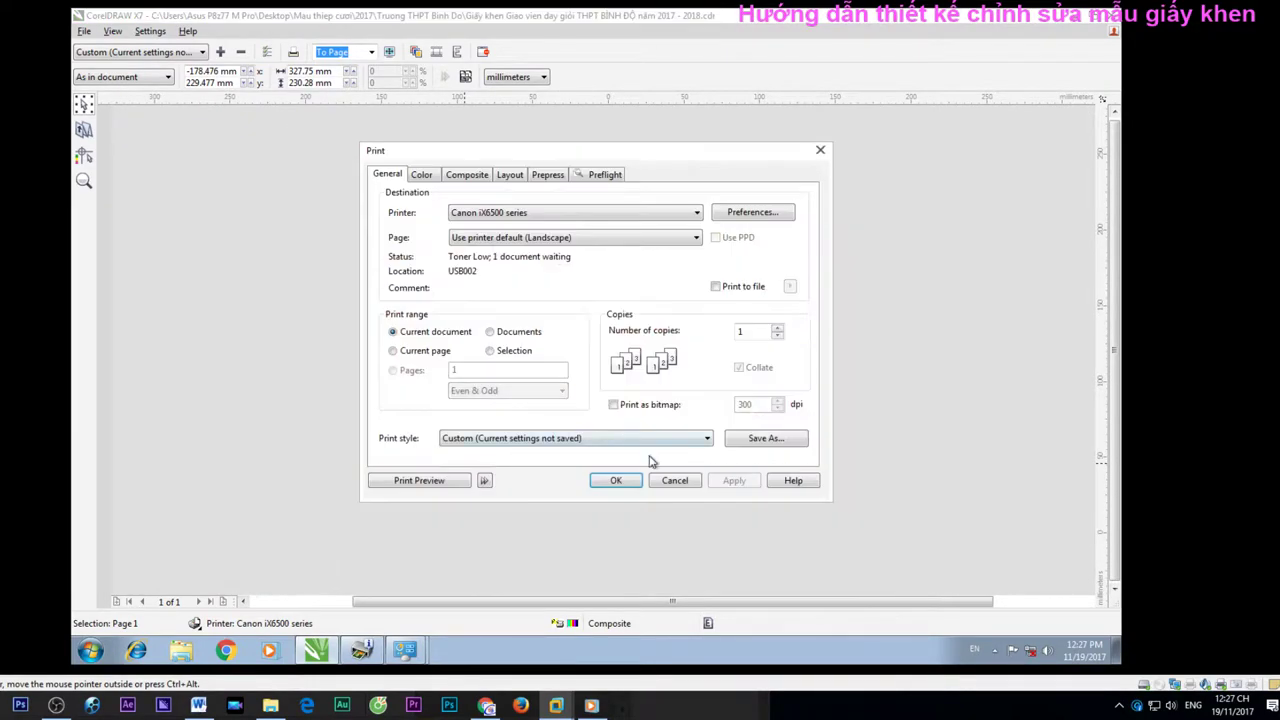
{"action": "left_click", "coordinate": [630, 484]}
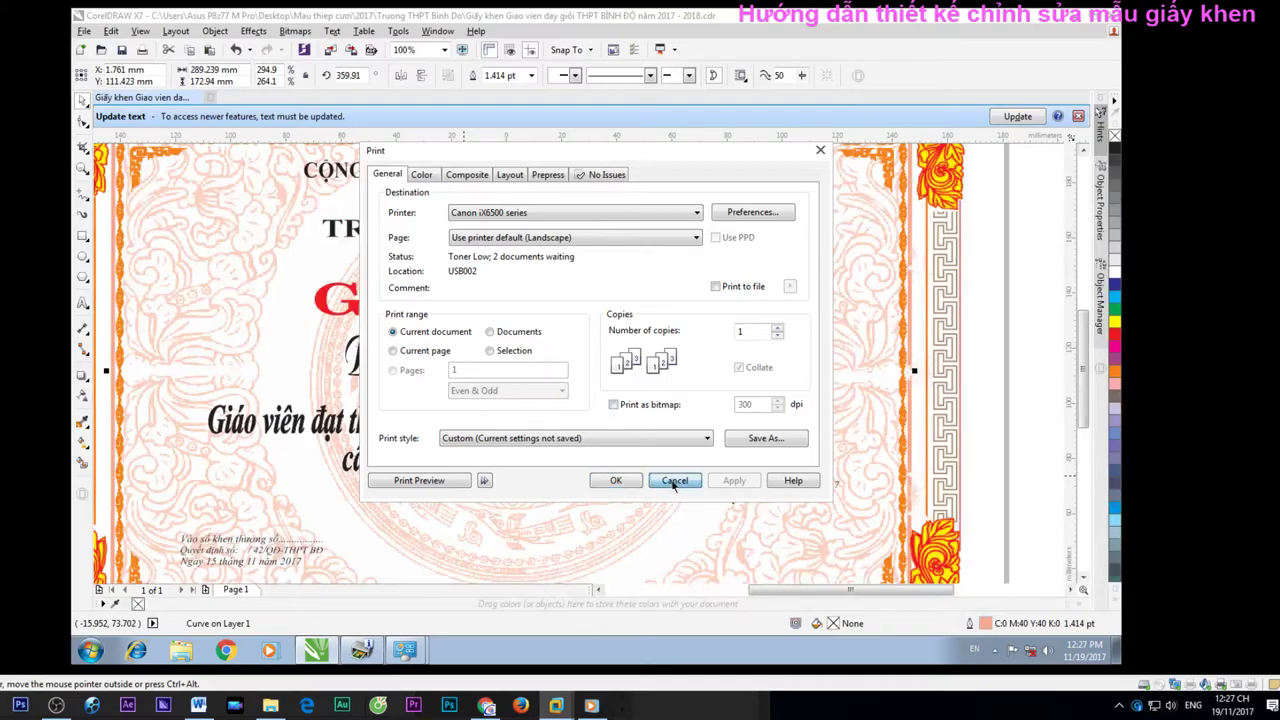
{"action": "left_click", "coordinate": [675, 480]}
{"action": "key", "text": "ctrl+alt+Return"}
{"action": "left_click_drag", "start_coordinate": [860, 43], "coordinate": [1041, 100]}
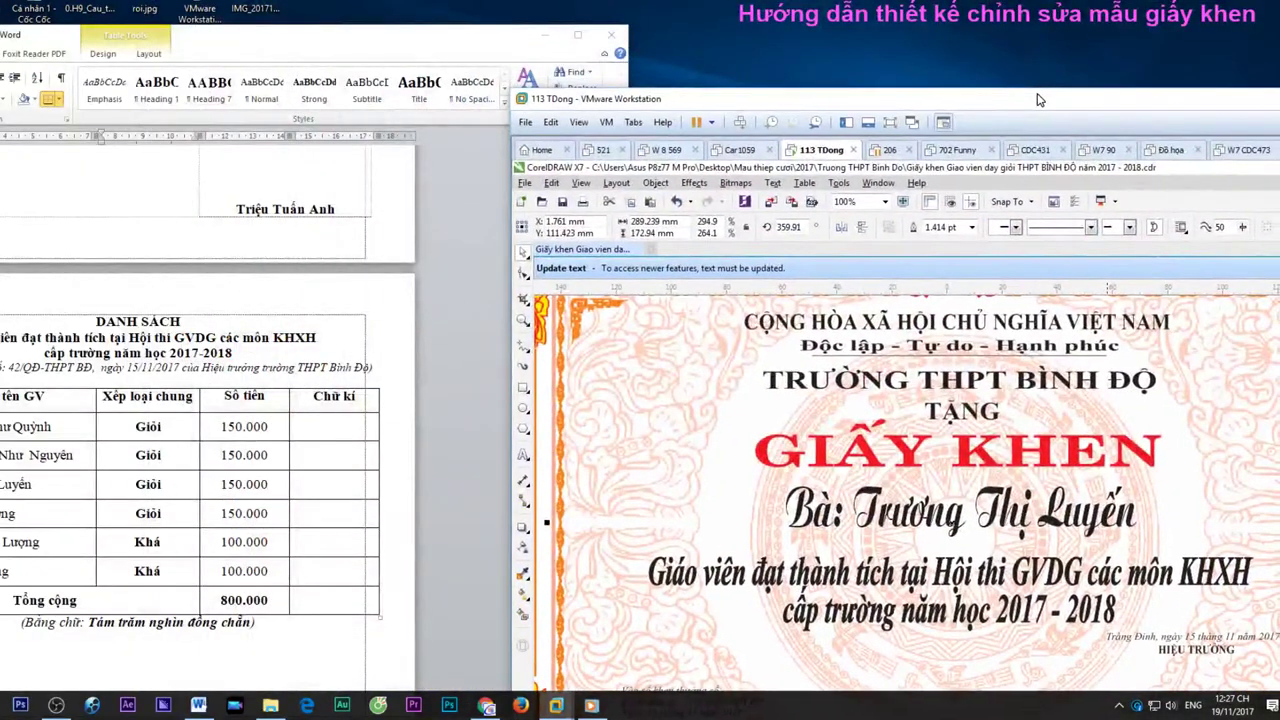
Replace the wrong surname in the recipient's name with the correct one
{"action": "key", "text": "ctrl+alt+Return"}
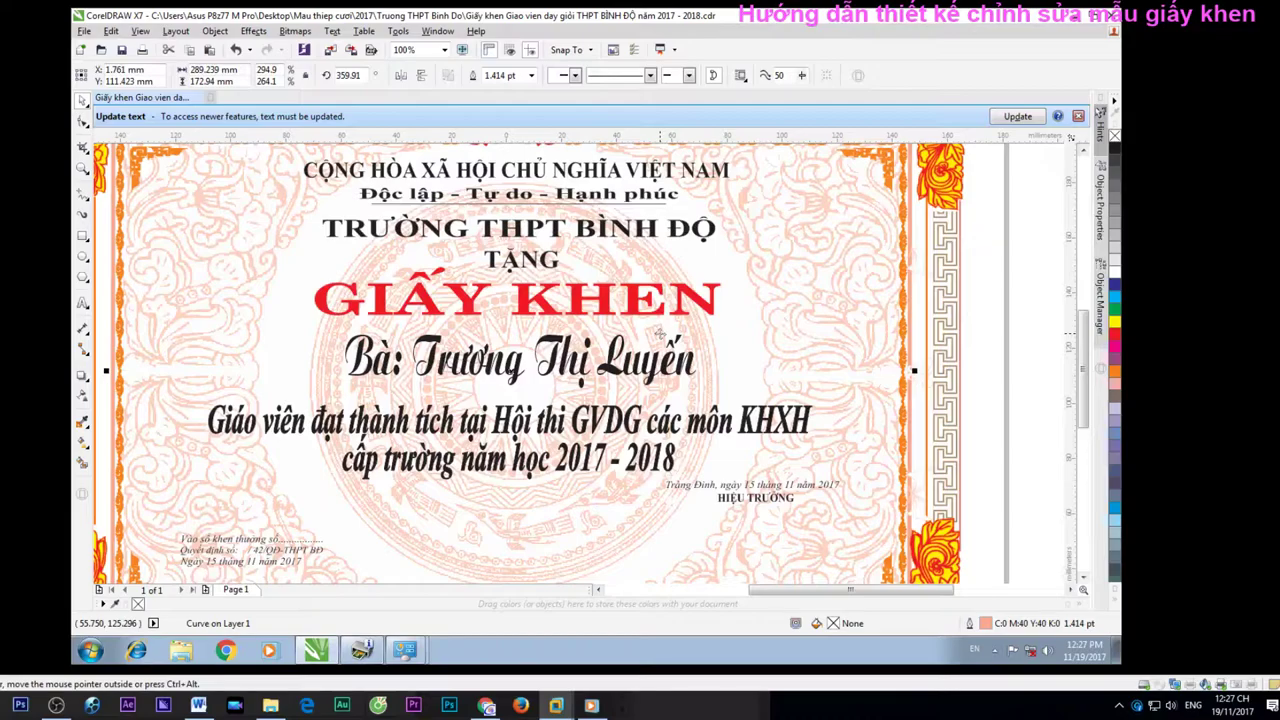
{"action": "double_click", "coordinate": [676, 352]}
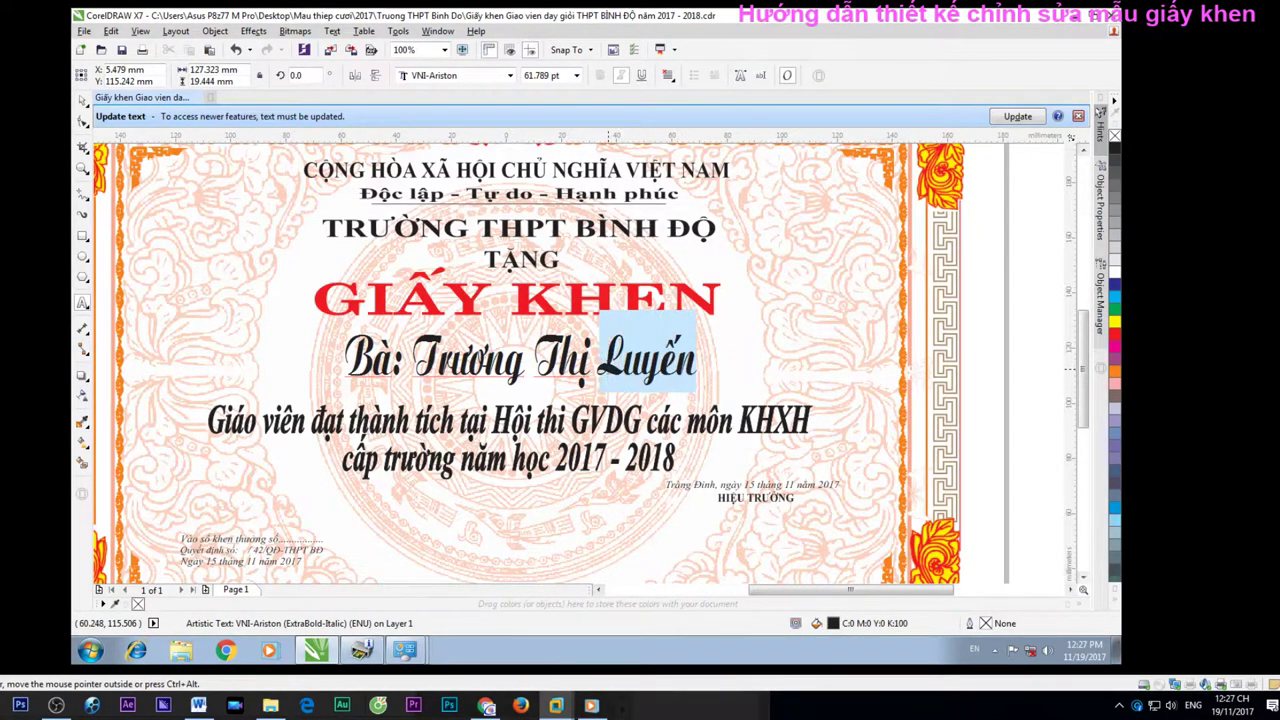
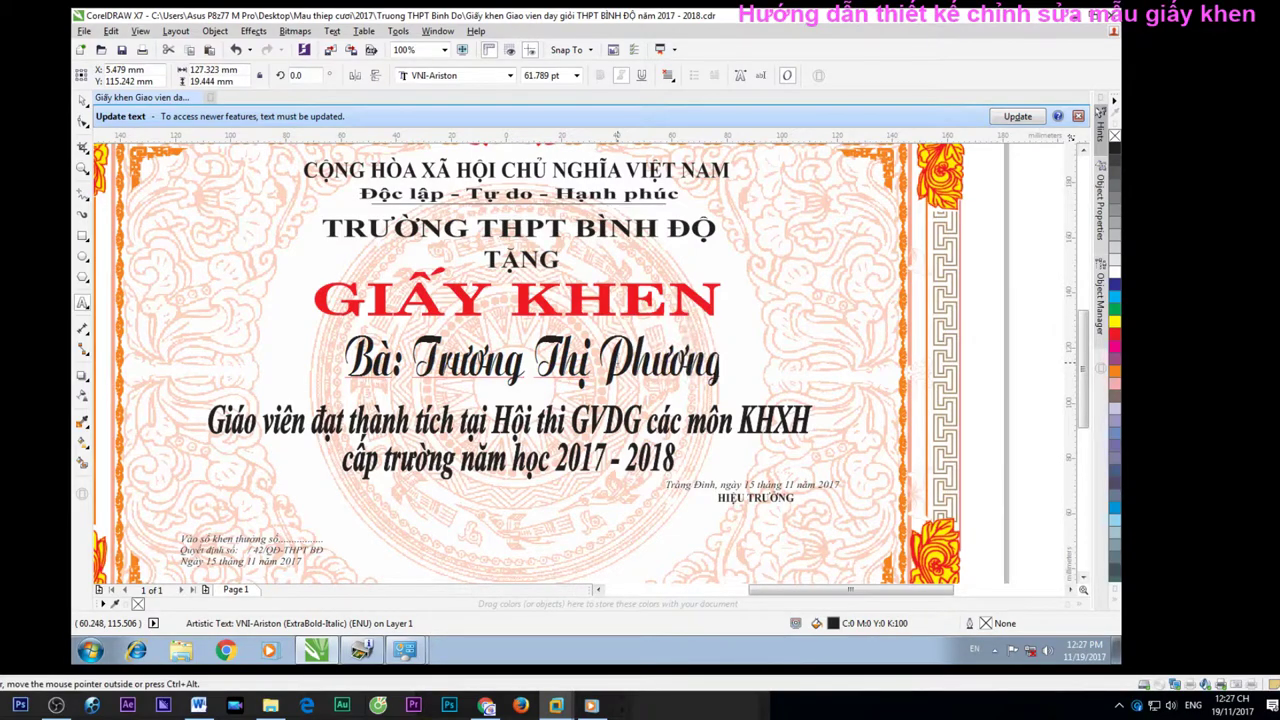
{"action": "left_click", "coordinate": [524, 355]}
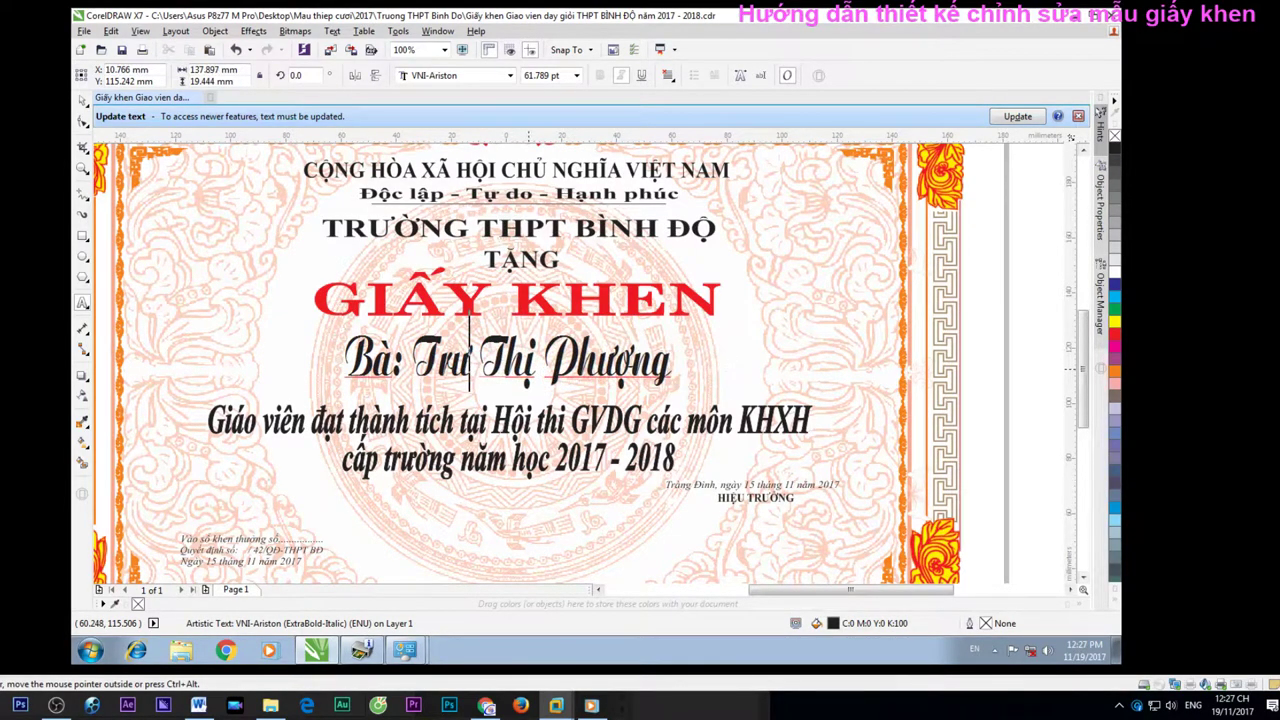
{"action": "key", "text": "BackSpace"}
{"action": "key", "text": "BackSpace"}
{"action": "key", "text": "BackSpace"}
{"action": "type", "text": "Hà"}
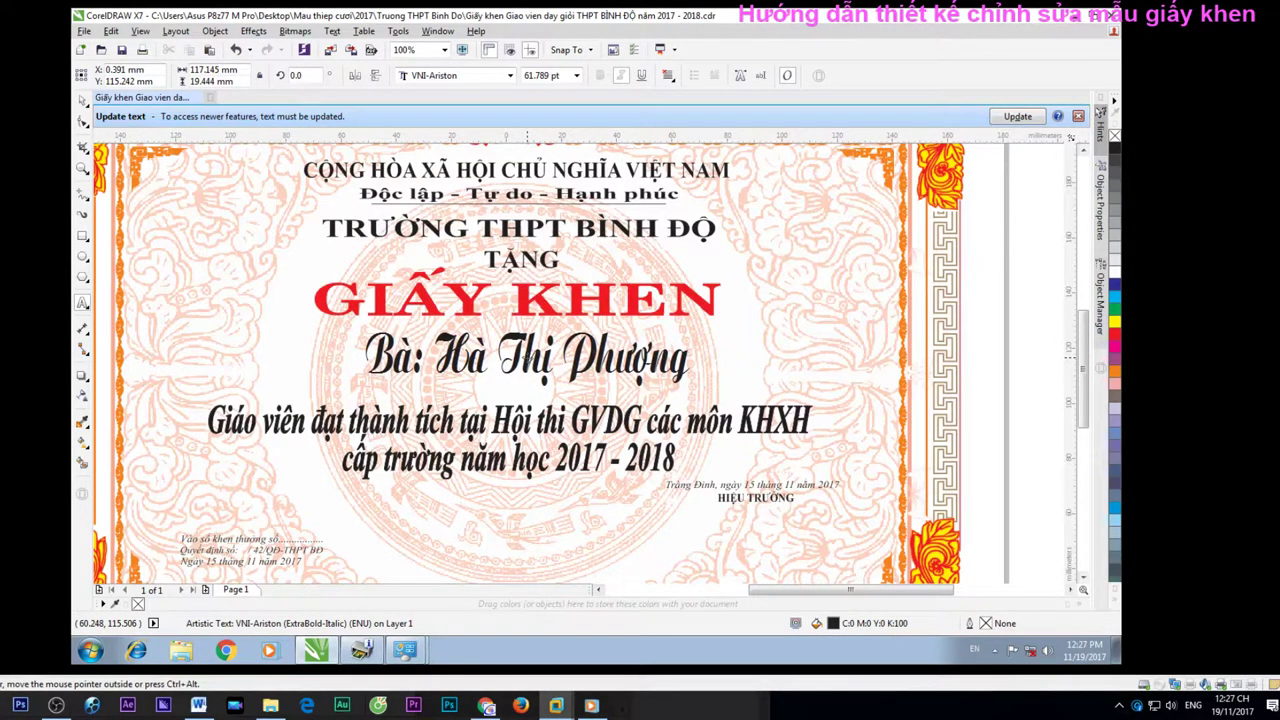
Briefly window the virtual machine to check the Word award list, then return to the name text
{"action": "key", "text": "ctrl+alt+Return"}
{"action": "left_click_drag", "start_coordinate": [1097, 379], "coordinate": [958, 160]}
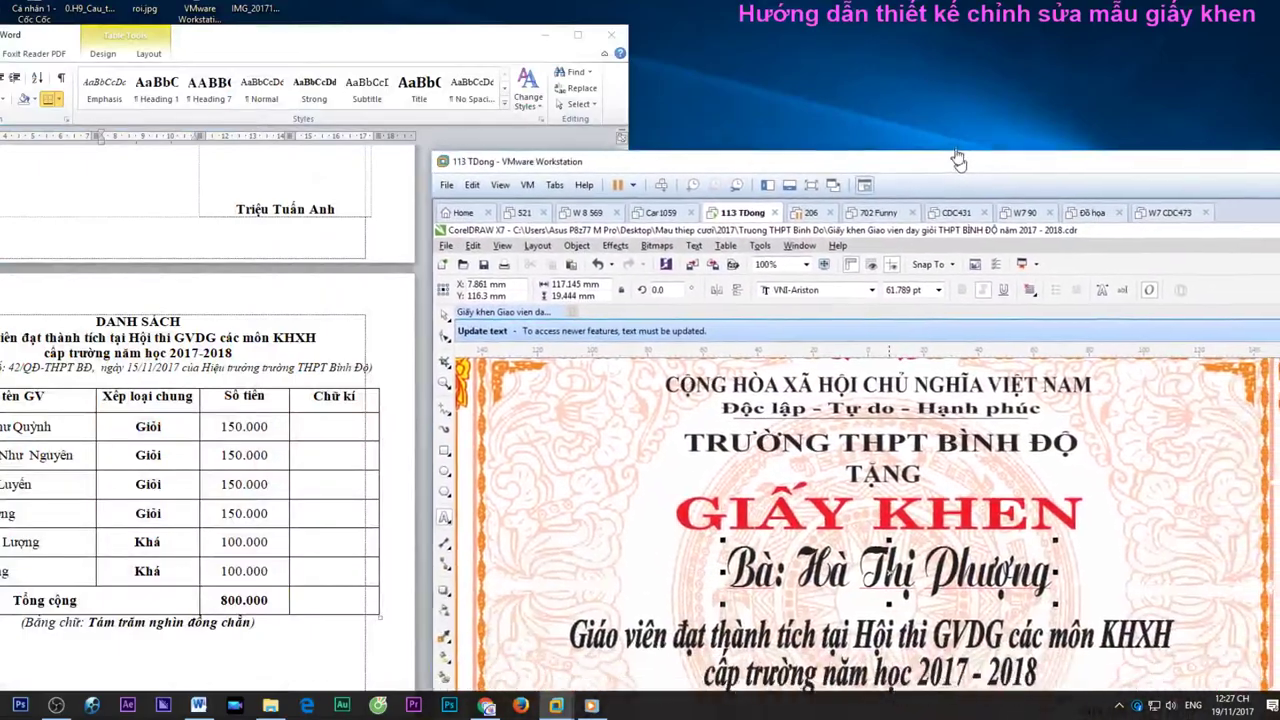
{"action": "key", "text": "ctrl+alt+Return"}
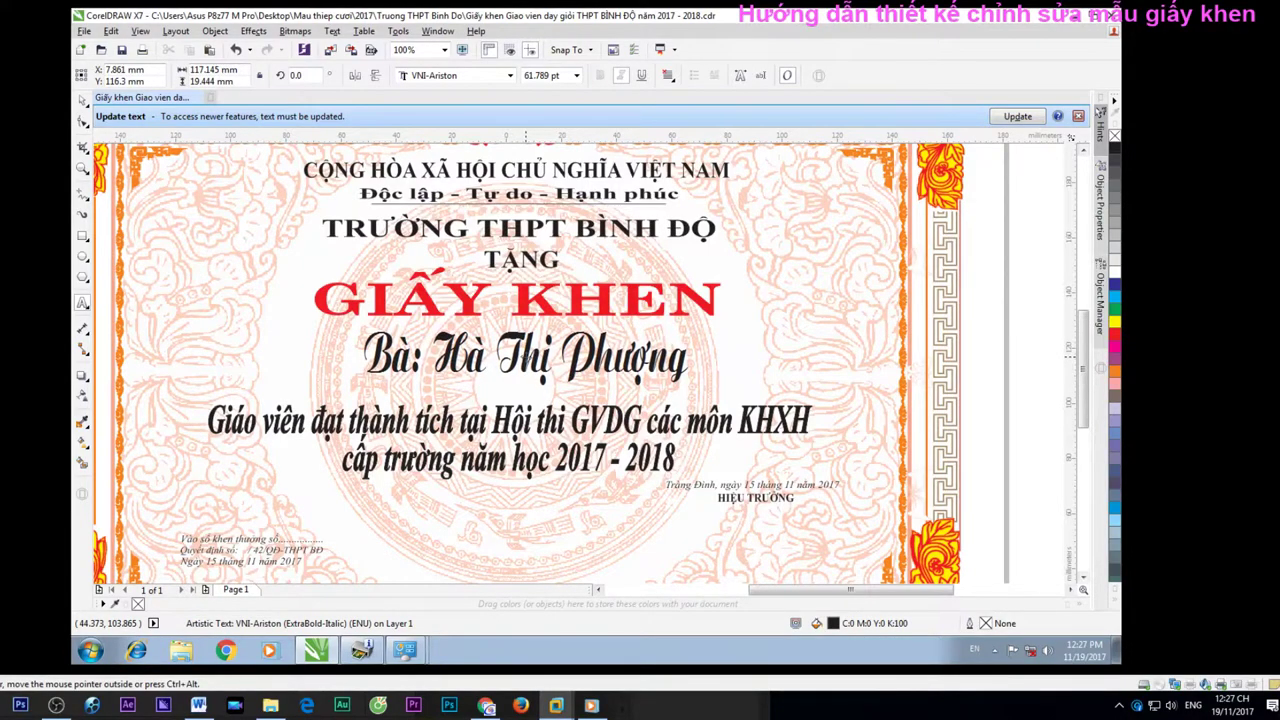
{"action": "left_click", "coordinate": [486, 357]}
{"action": "left_click", "coordinate": [521, 355]}
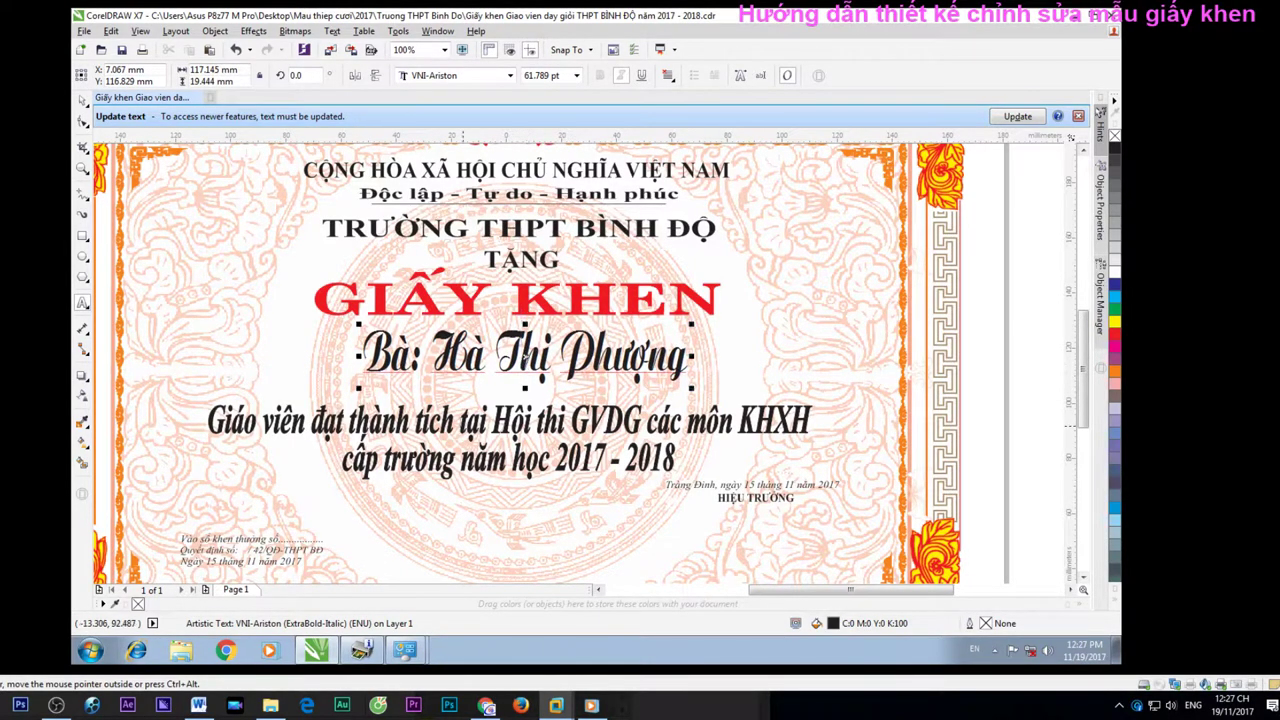
Print another certificate copy on the Canon iX6500 series via Print Preview and dismiss the Update text notice
{"action": "key", "text": "ctrl+p"}
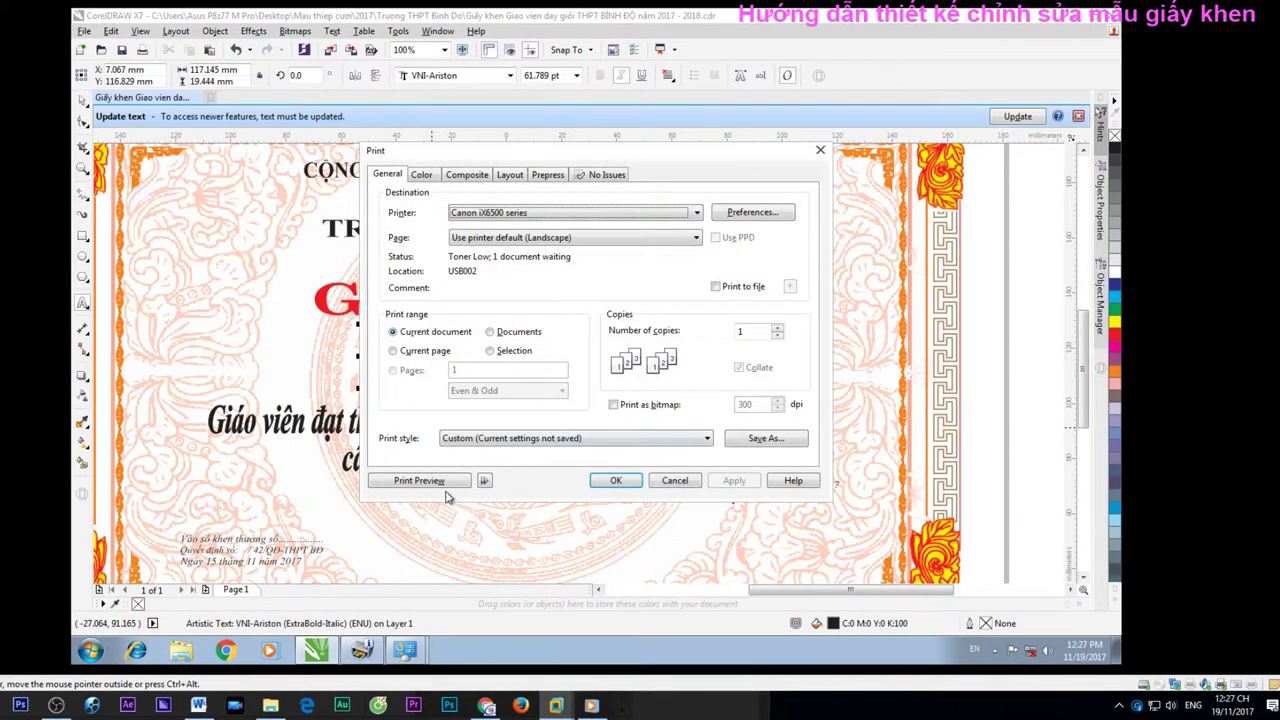
{"action": "left_click", "coordinate": [452, 486]}
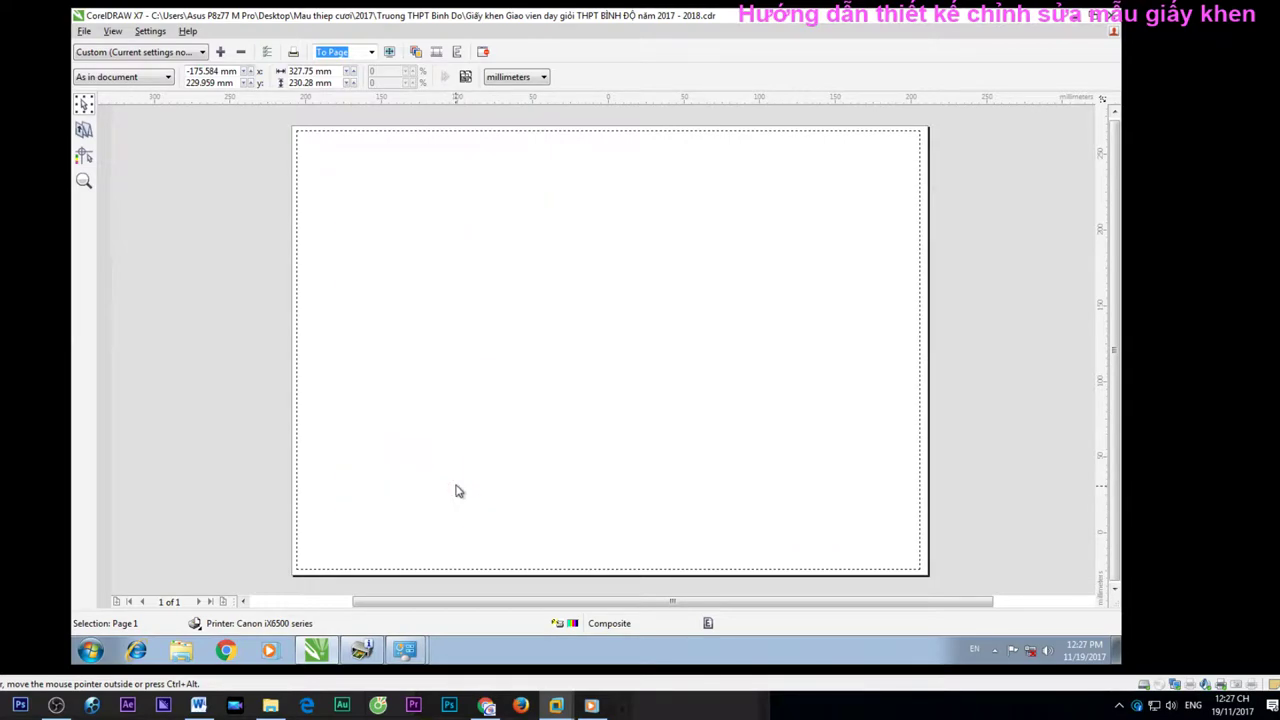
{"action": "key", "text": "alt+c"}
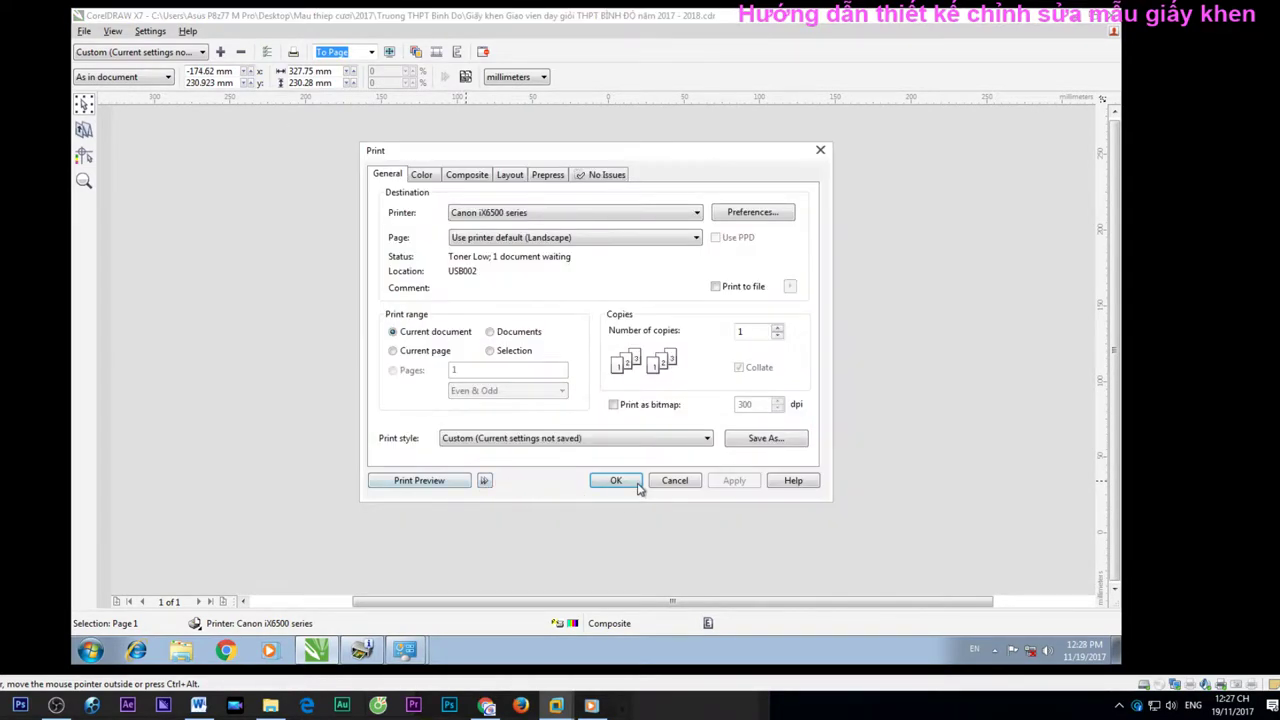
{"action": "left_click", "coordinate": [638, 485]}
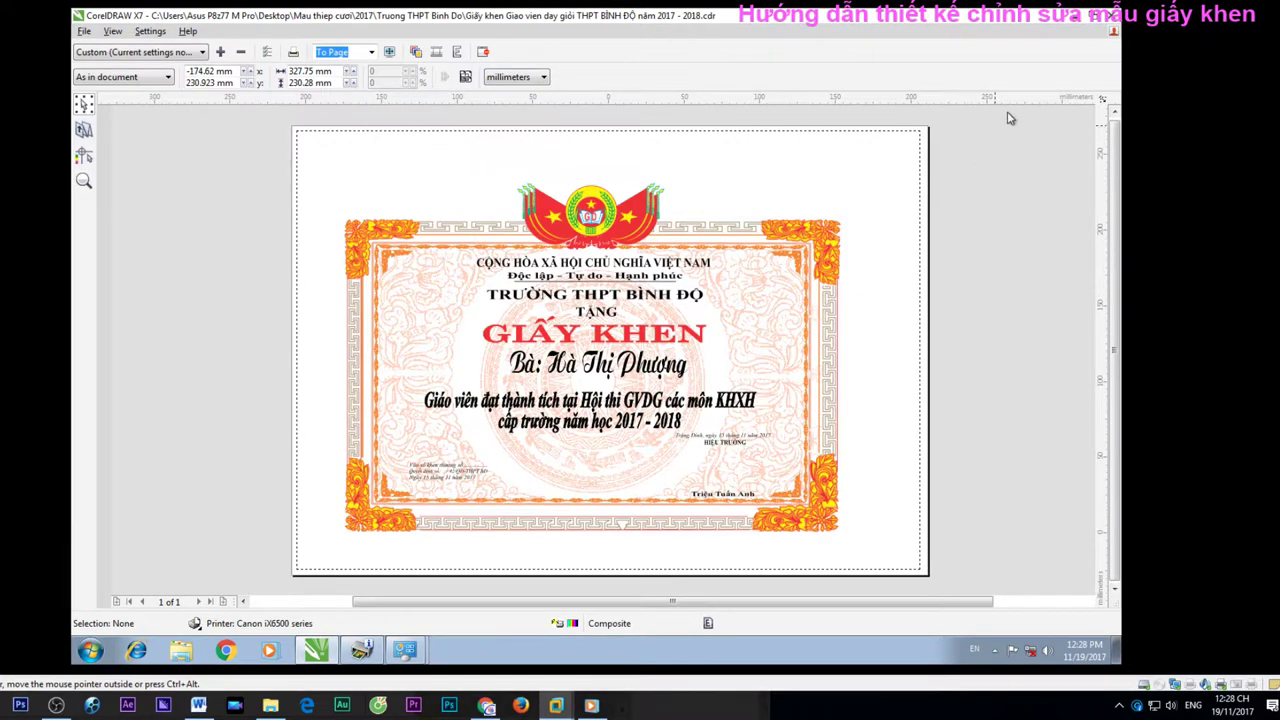
{"action": "left_click", "coordinate": [1112, 33]}
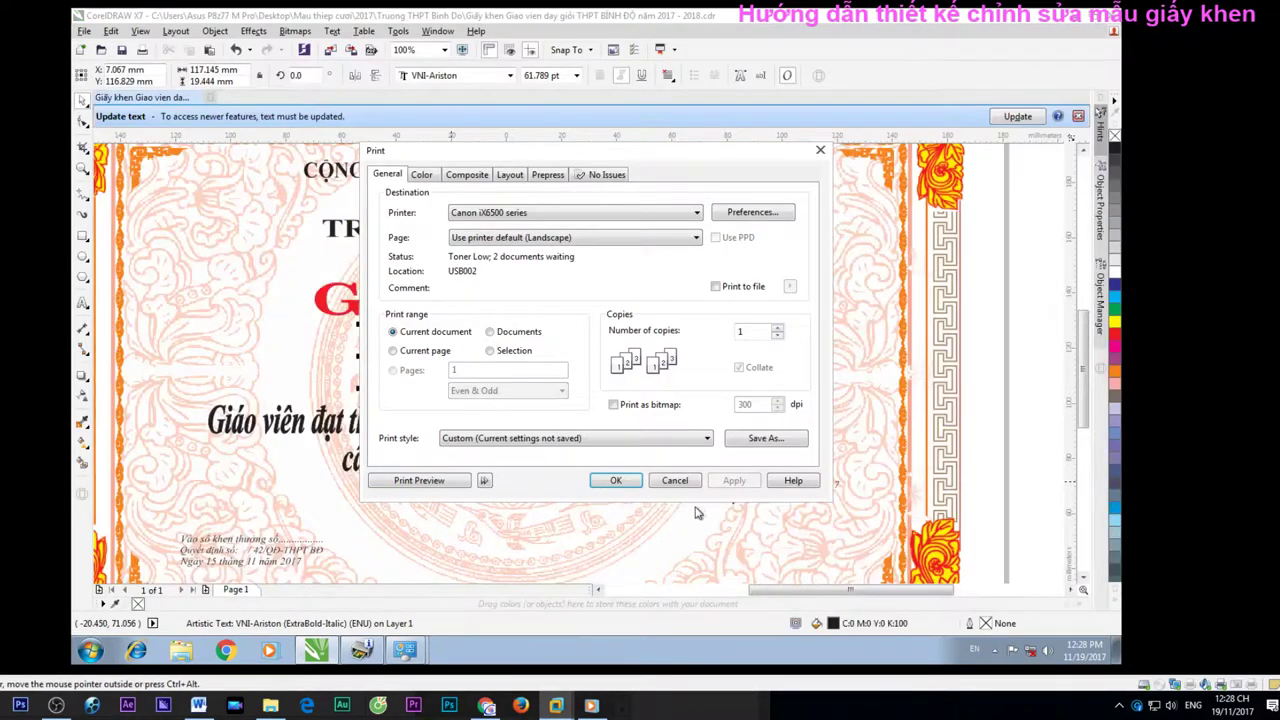
{"action": "left_click", "coordinate": [678, 474]}
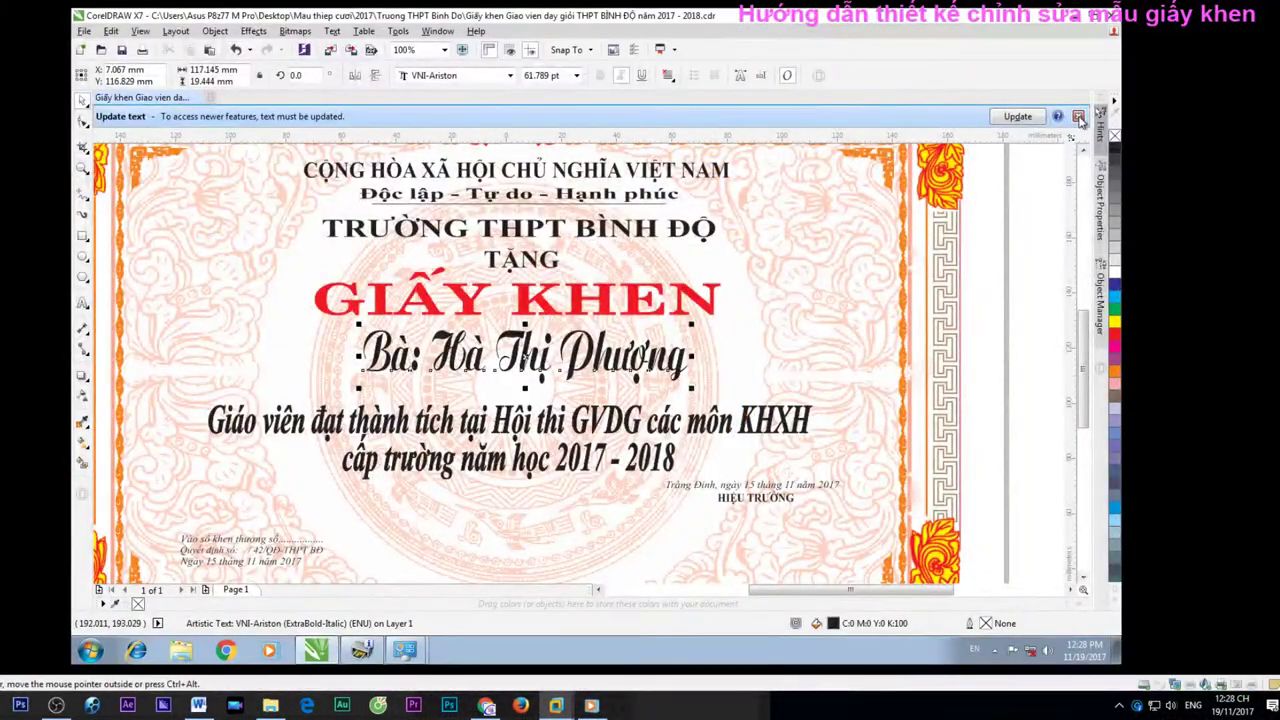
{"action": "left_click", "coordinate": [1078, 116]}
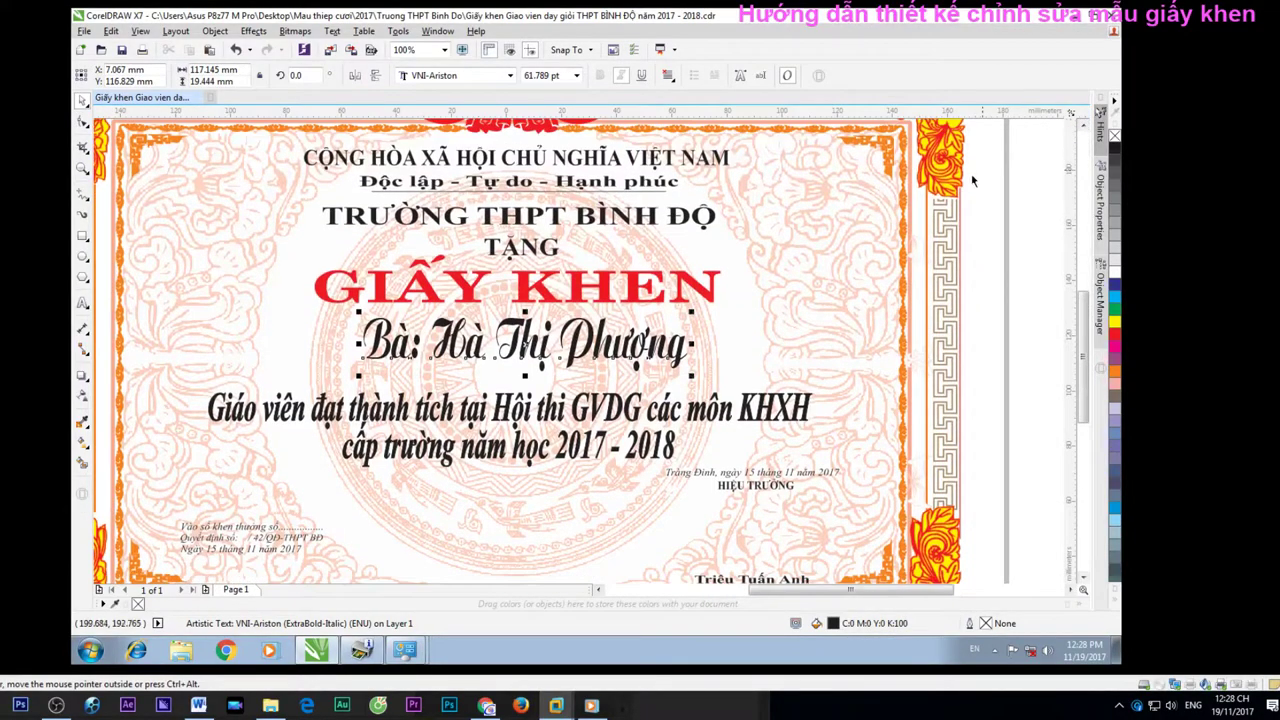
{"action": "left_click", "coordinate": [1003, 260]}
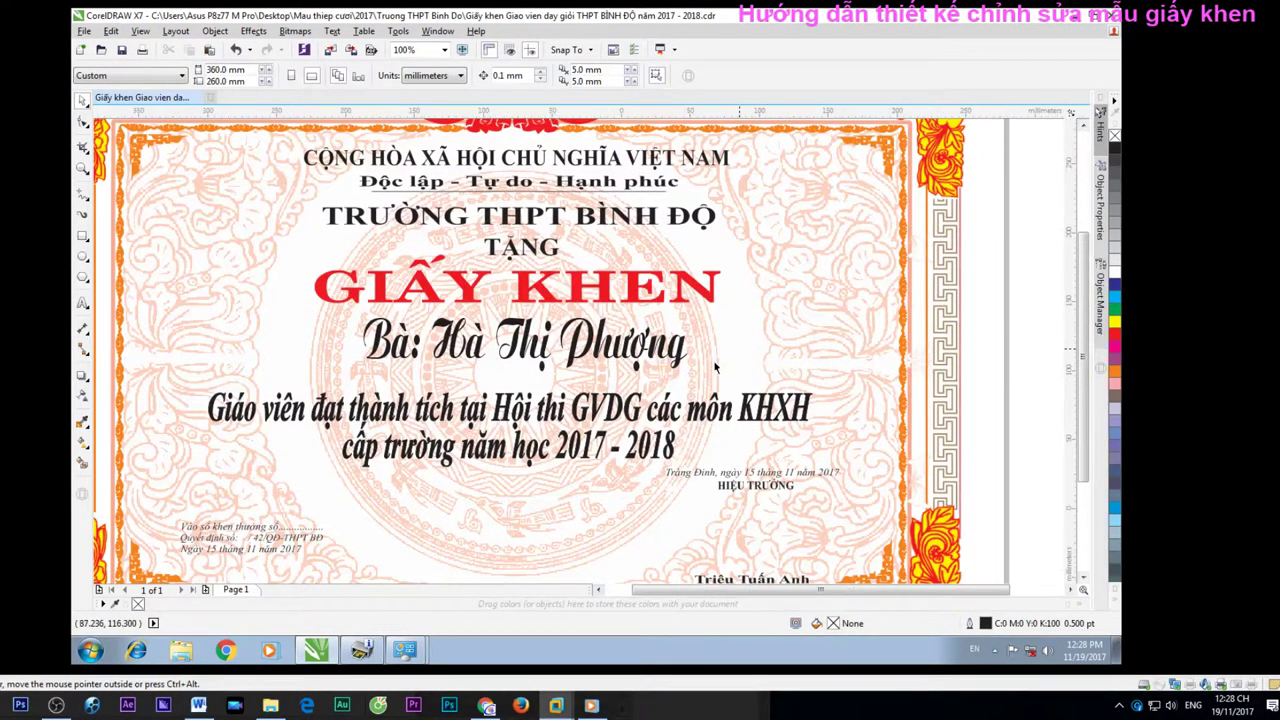
{"action": "scroll", "coordinate": [715, 368], "scroll_direction": "down", "scroll_amount": 1}
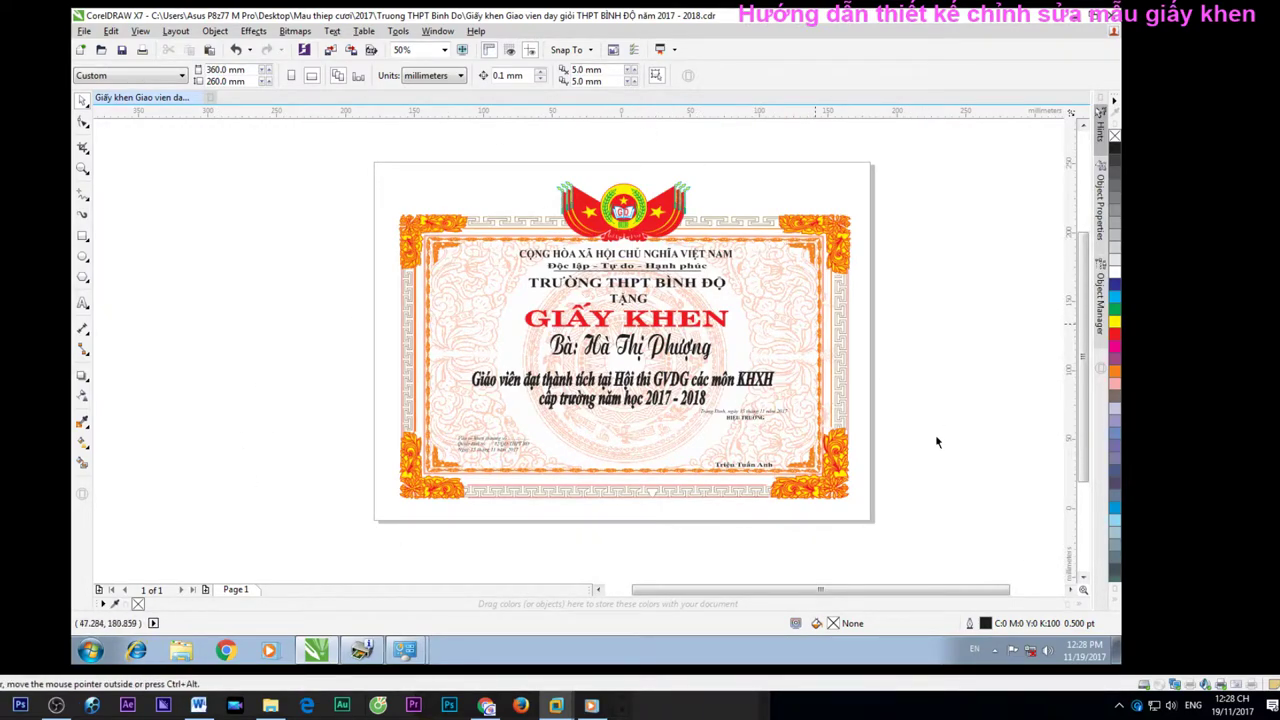
{"action": "scroll", "coordinate": [780, 460], "scroll_direction": "up", "scroll_amount": 1}
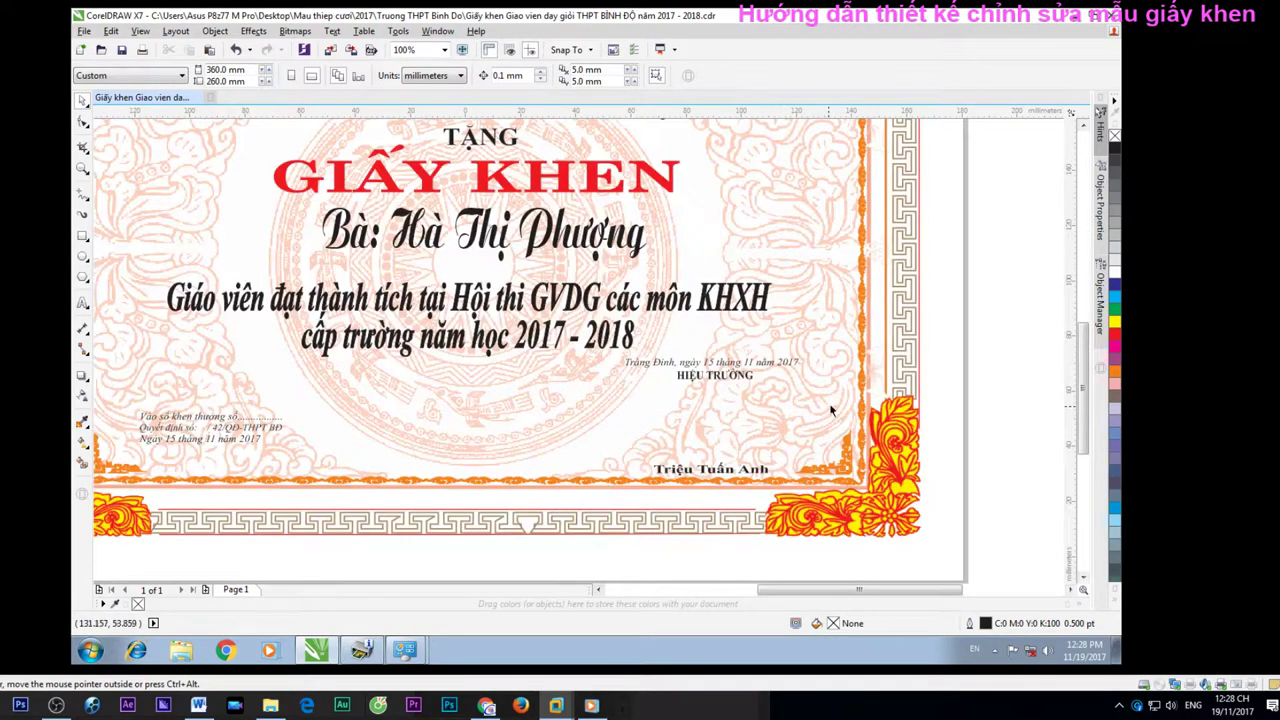
{"action": "scroll", "coordinate": [830, 410], "scroll_direction": "down", "scroll_amount": 1}
{"action": "scroll", "coordinate": [765, 340], "scroll_direction": "up", "scroll_amount": 1}
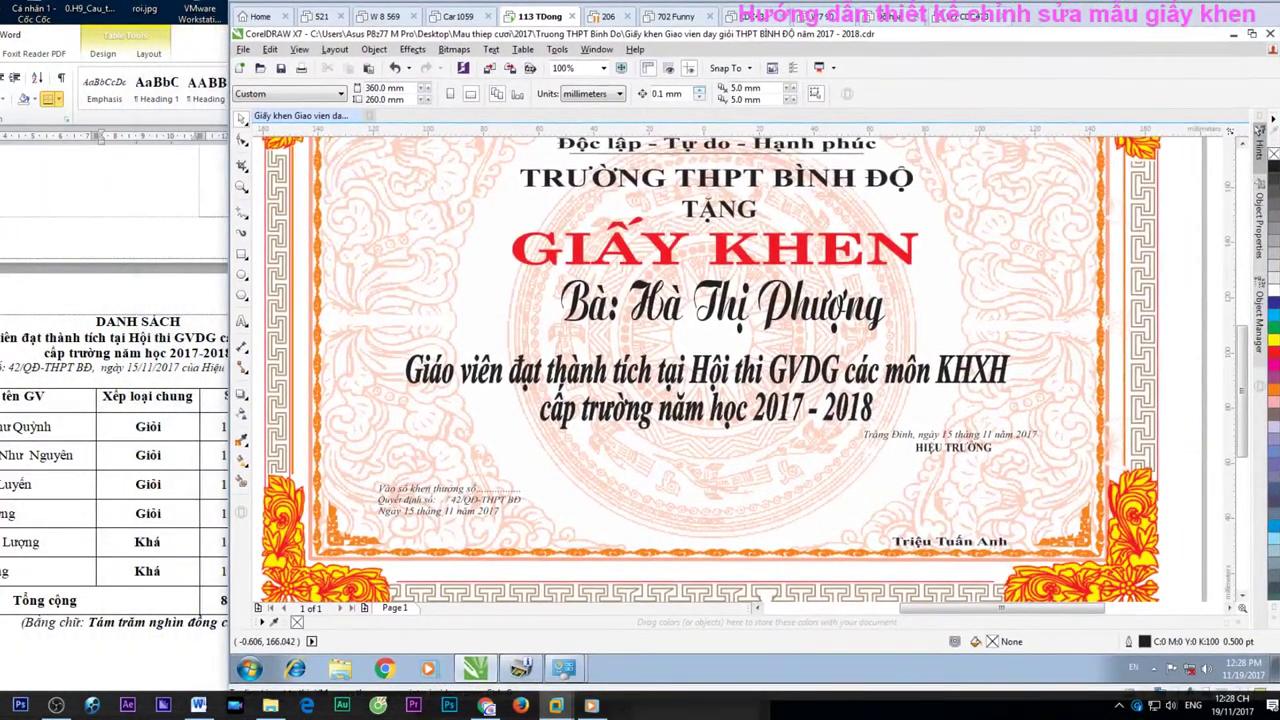
Browse E: > O500cu > MẪU COREL, check the size of MAU COREL File thiệp cưới full, and open it
{"action": "key", "text": "super+e"}
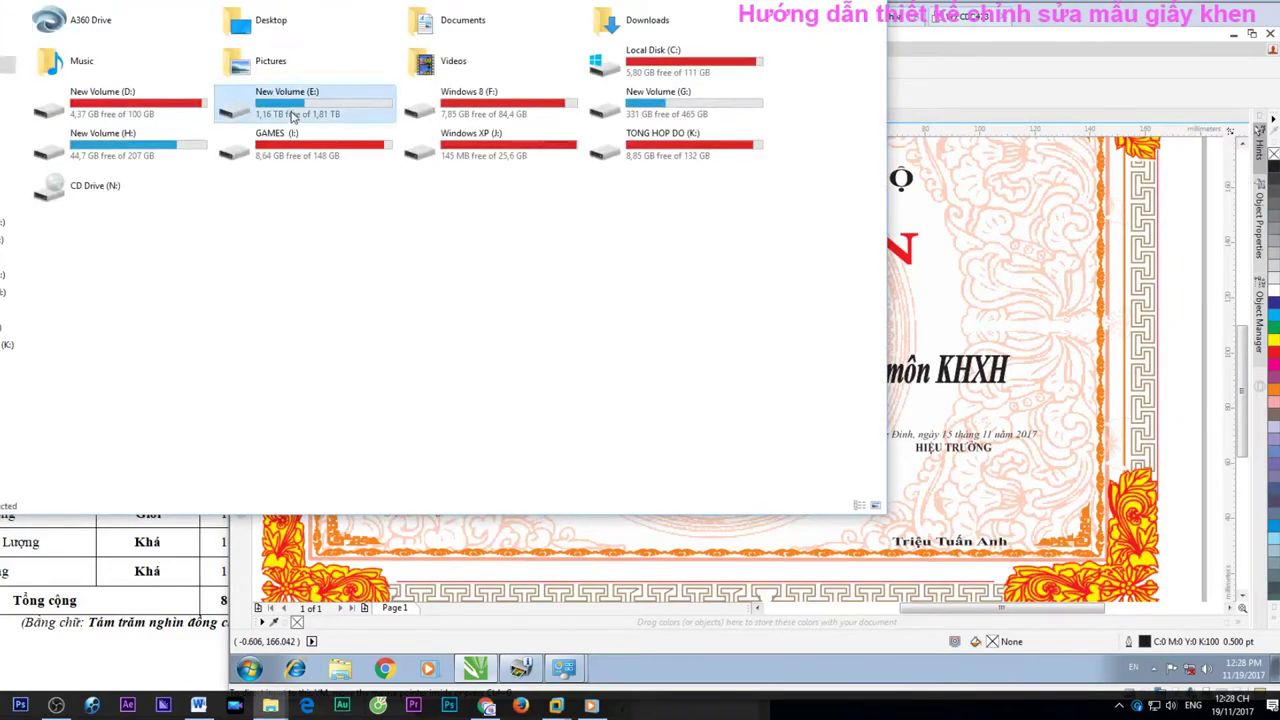
{"action": "double_click", "coordinate": [292, 116]}
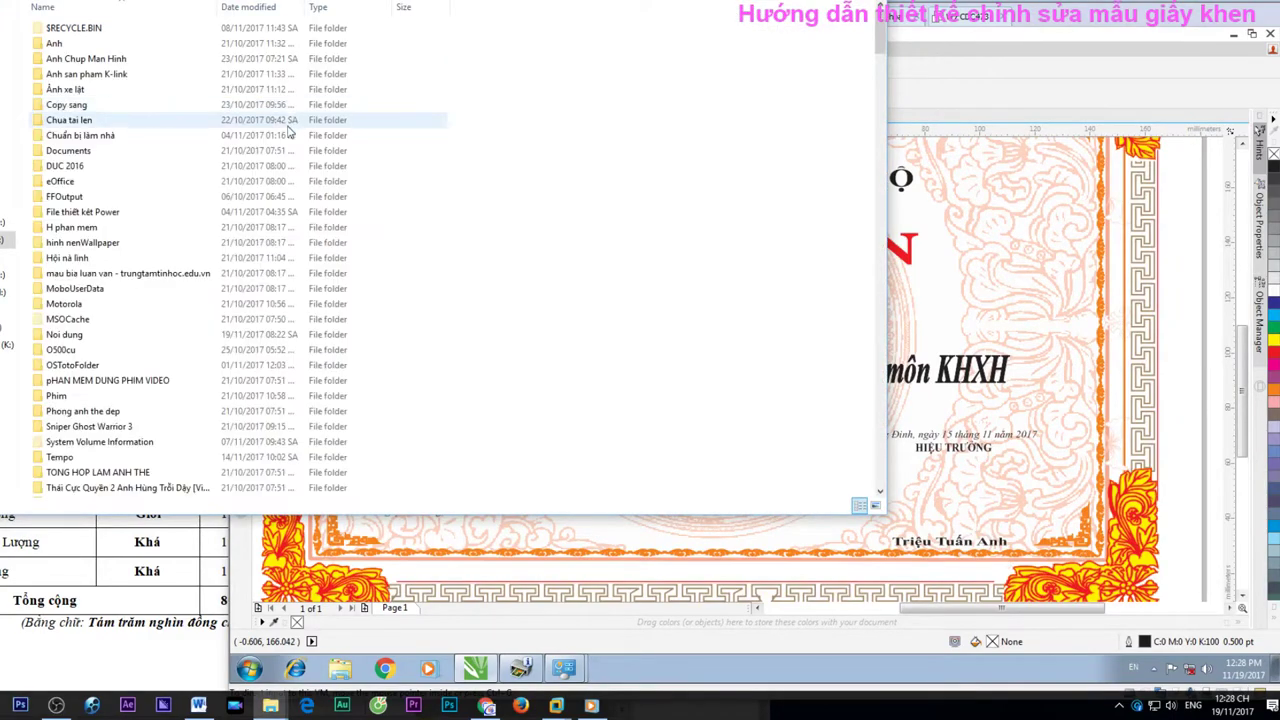
{"action": "left_click", "coordinate": [156, 355]}
{"action": "double_click", "coordinate": [156, 355]}
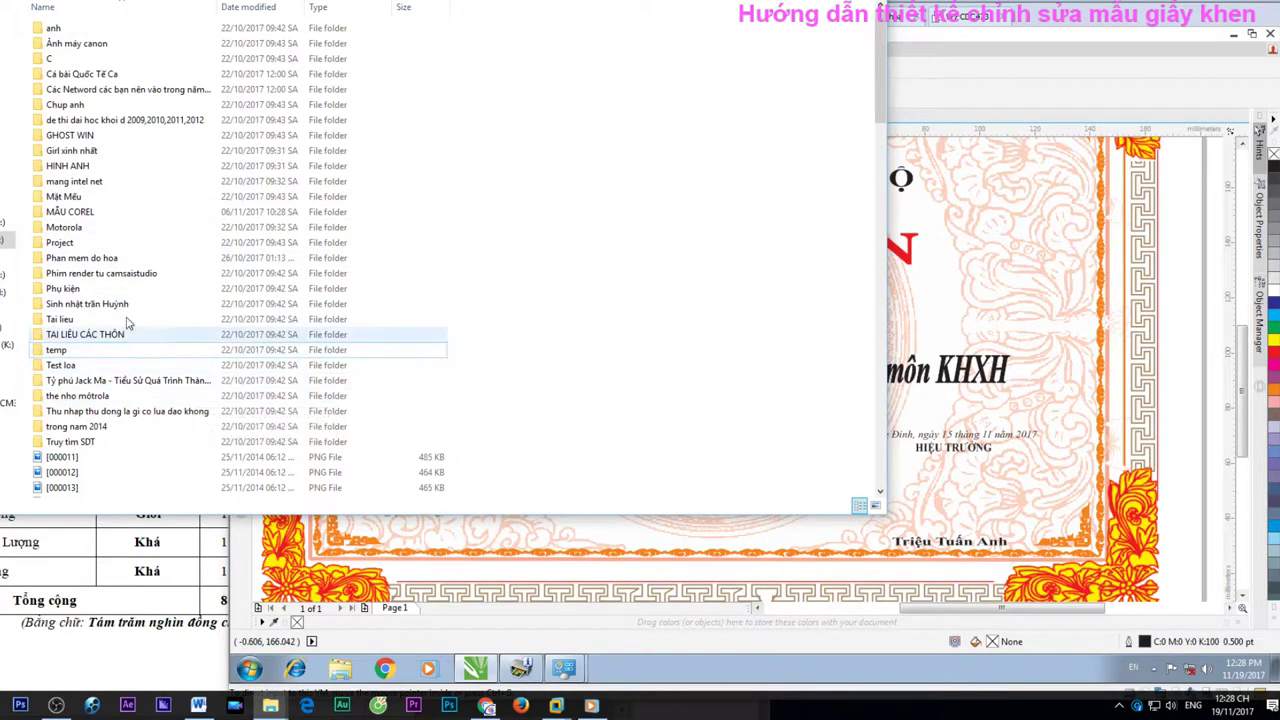
{"action": "double_click", "coordinate": [99, 217]}
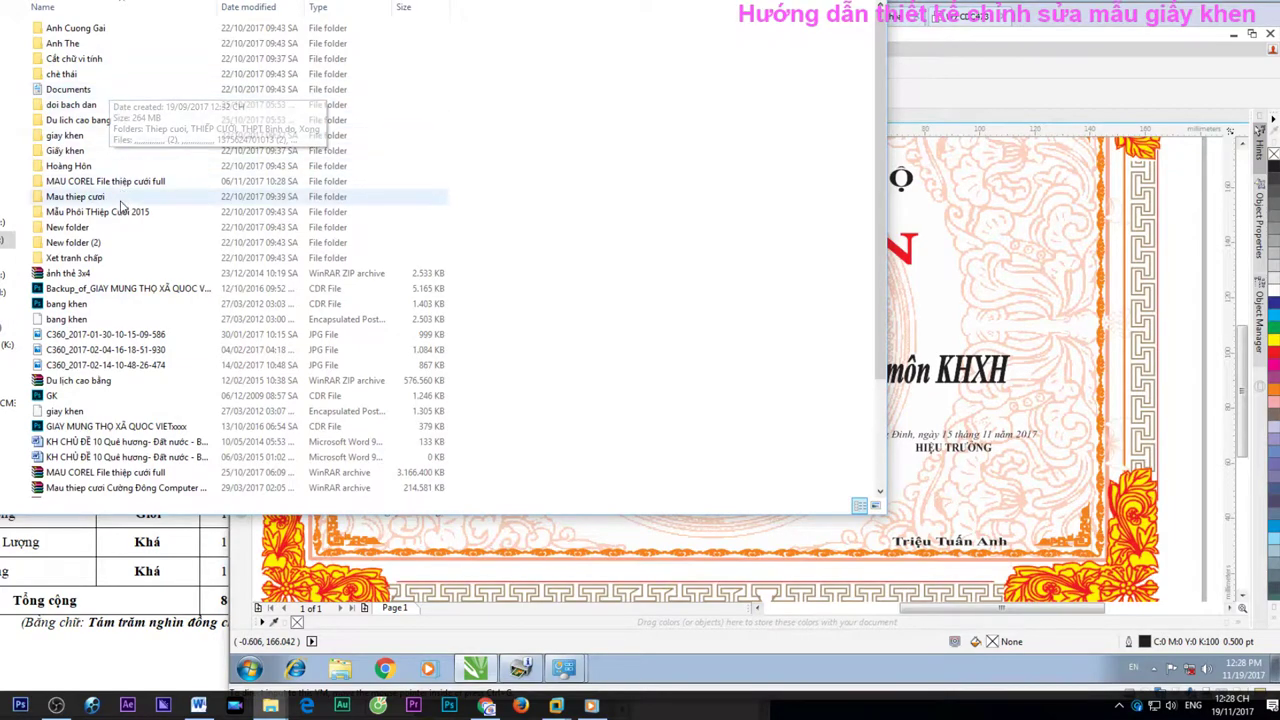
{"action": "left_click", "coordinate": [128, 186]}
{"action": "right_click", "coordinate": [128, 188]}
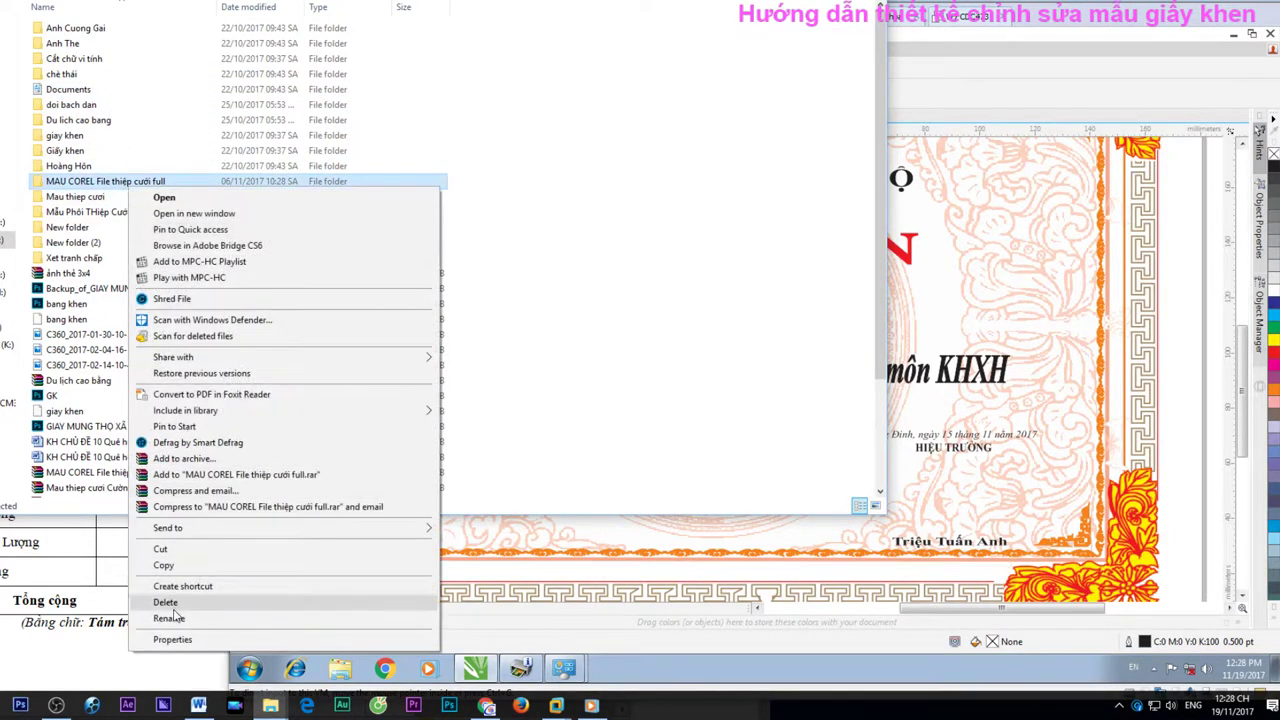
{"action": "left_click", "coordinate": [178, 648]}
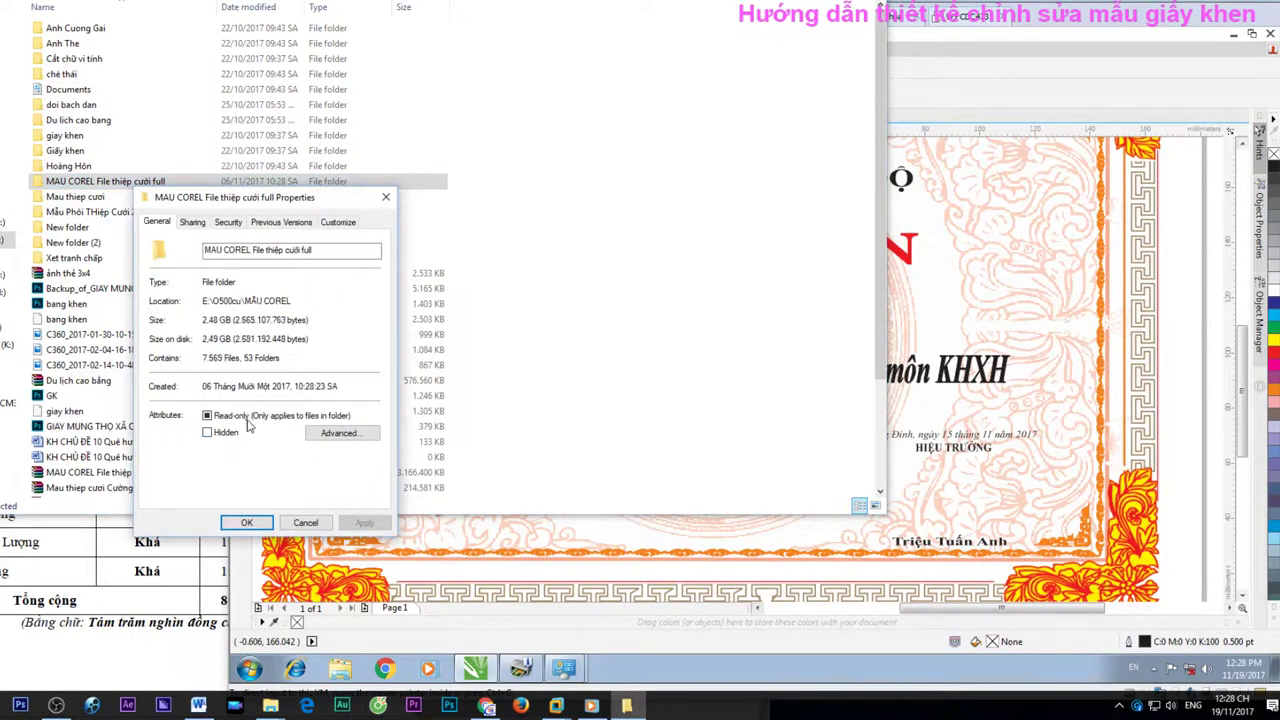
{"action": "left_click_drag", "start_coordinate": [317, 199], "coordinate": [843, 241]}
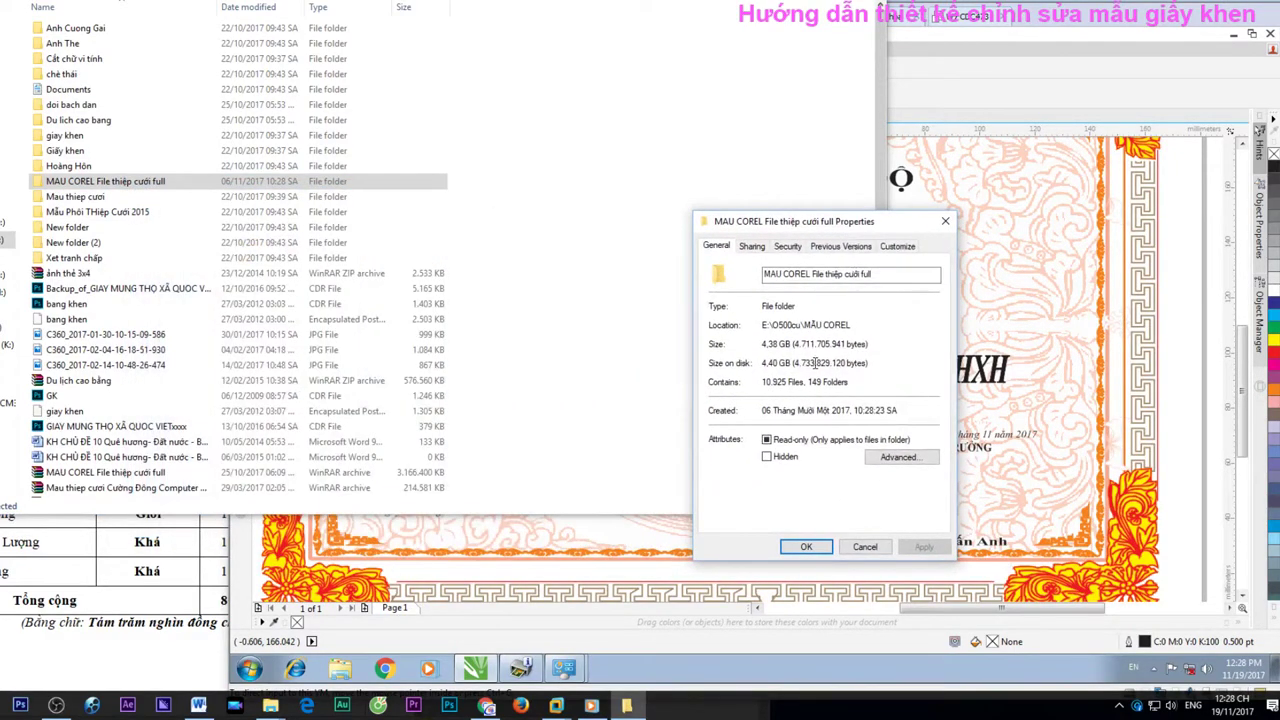
{"action": "left_click", "coordinate": [945, 221]}
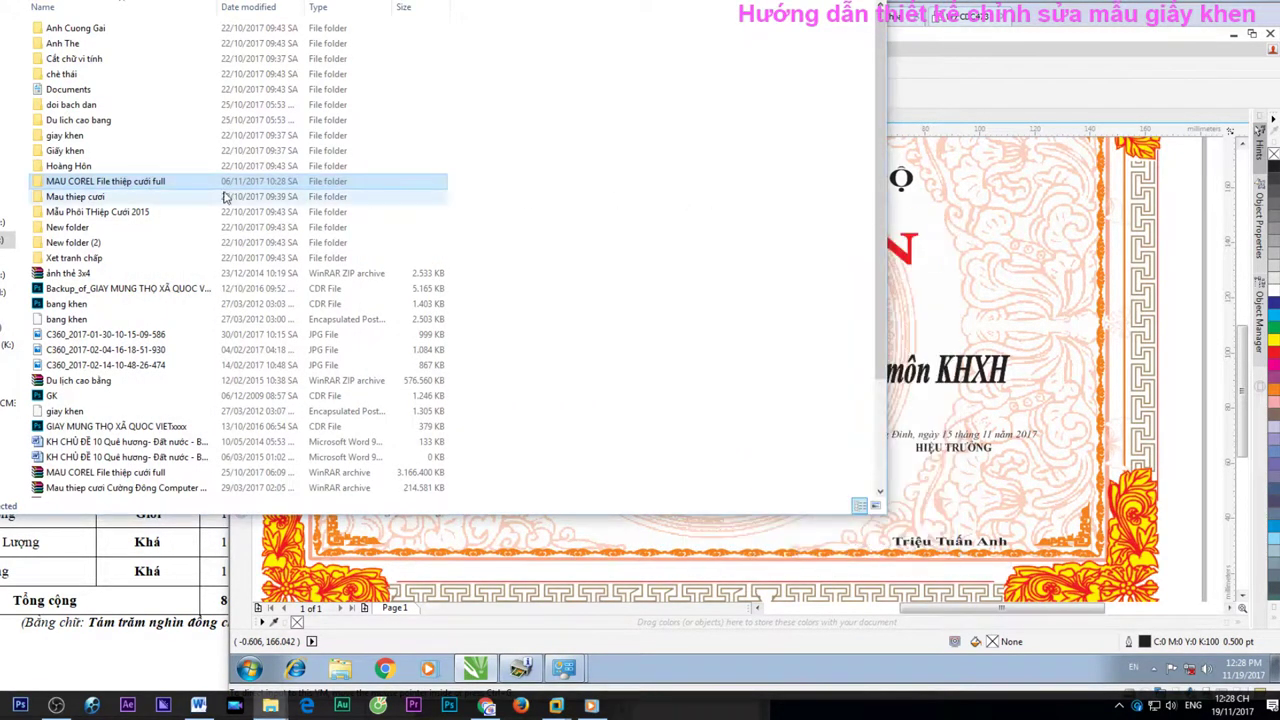
{"action": "double_click", "coordinate": [173, 186]}
Go up two folder levels, then open MAU THIEP and its Thiep cuoi folder
{"action": "key", "text": "alt+Up"}
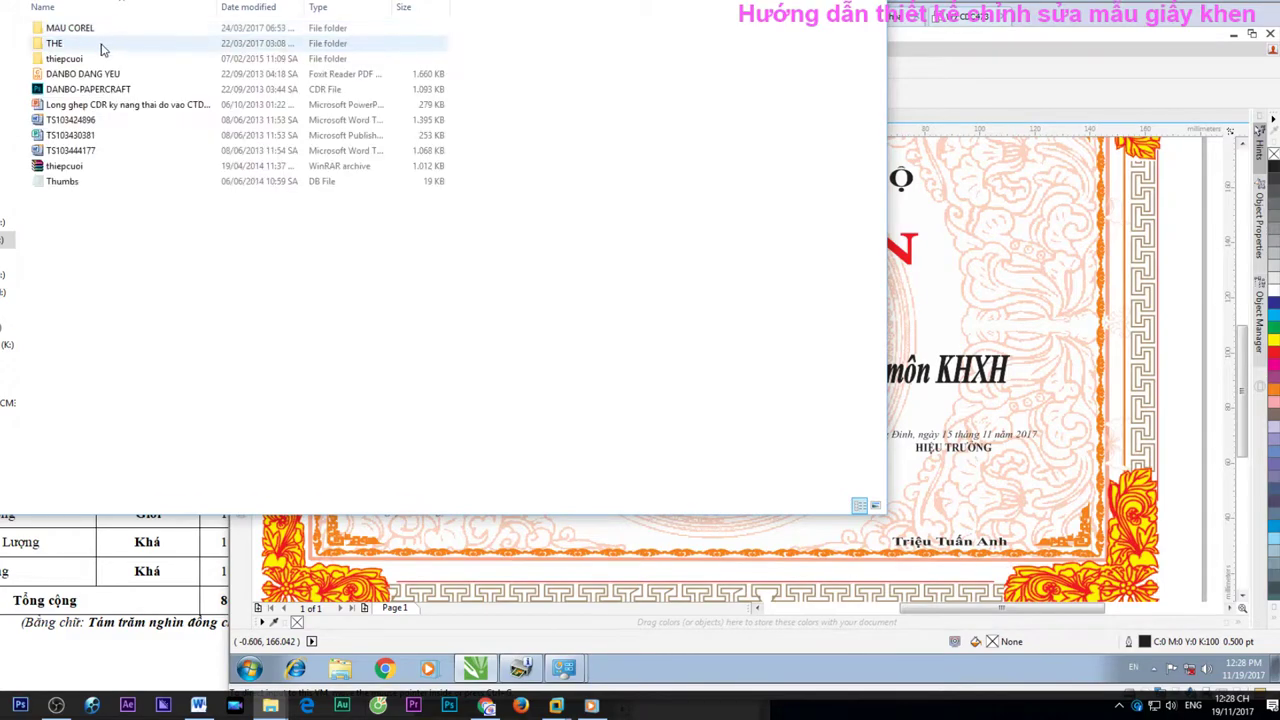
{"action": "key", "text": "alt+Up"}
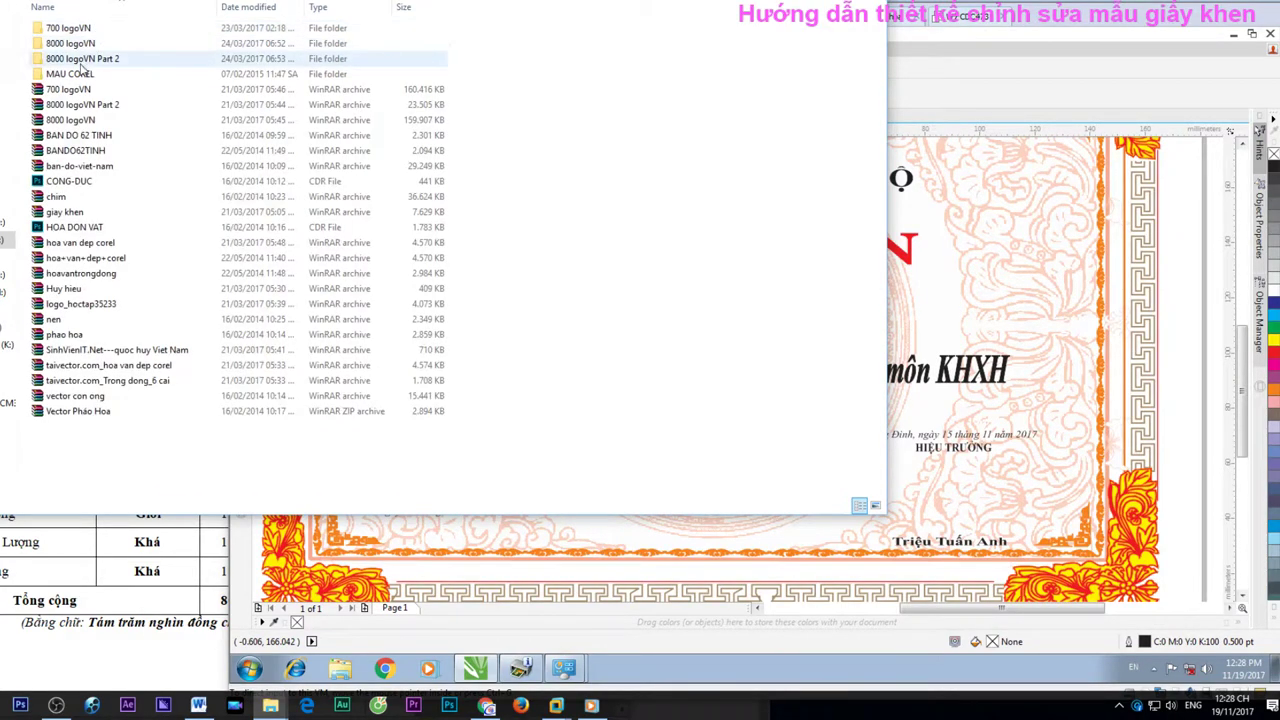
{"action": "double_click", "coordinate": [75, 52]}
{"action": "double_click", "coordinate": [84, 62]}
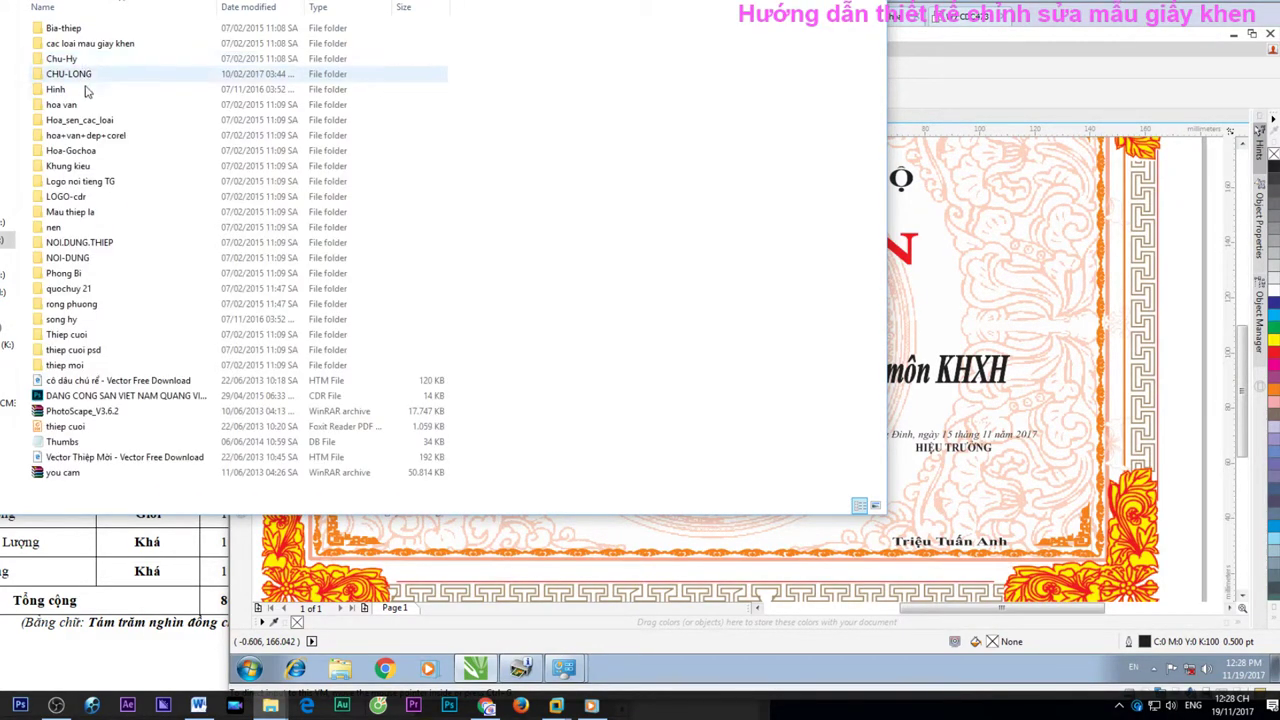
{"action": "left_click", "coordinate": [87, 167]}
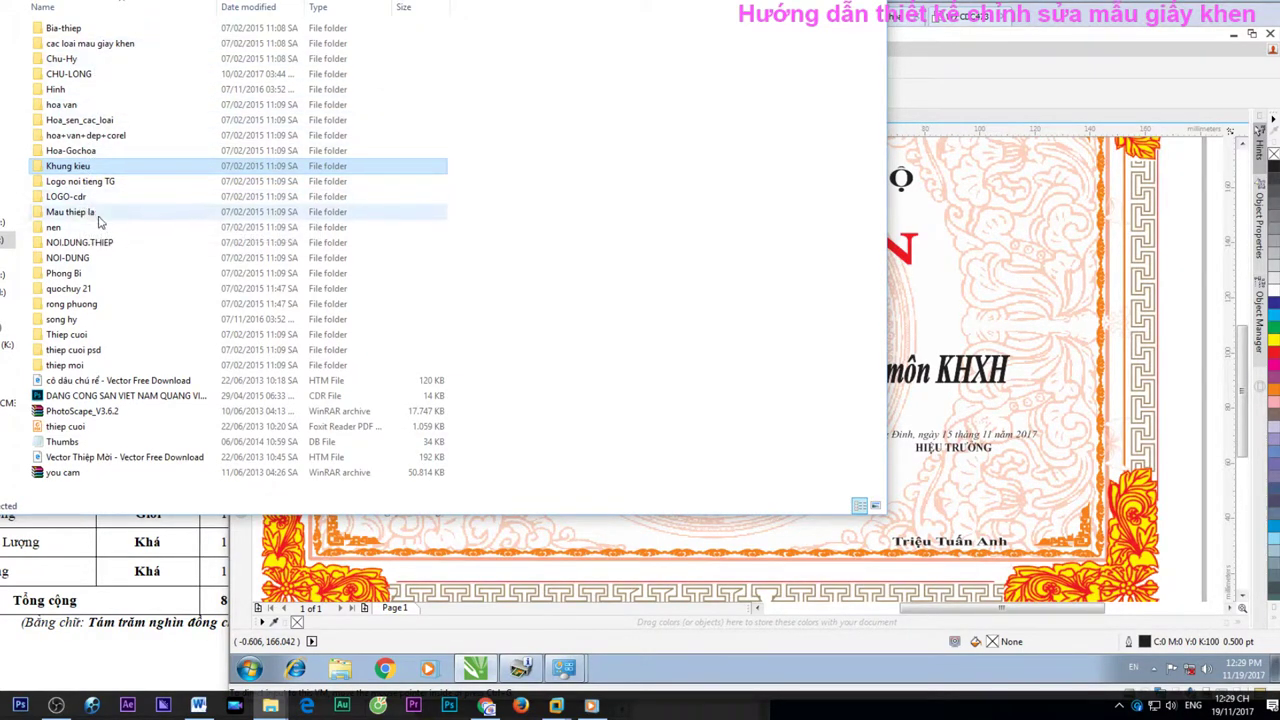
{"action": "double_click", "coordinate": [96, 341]}
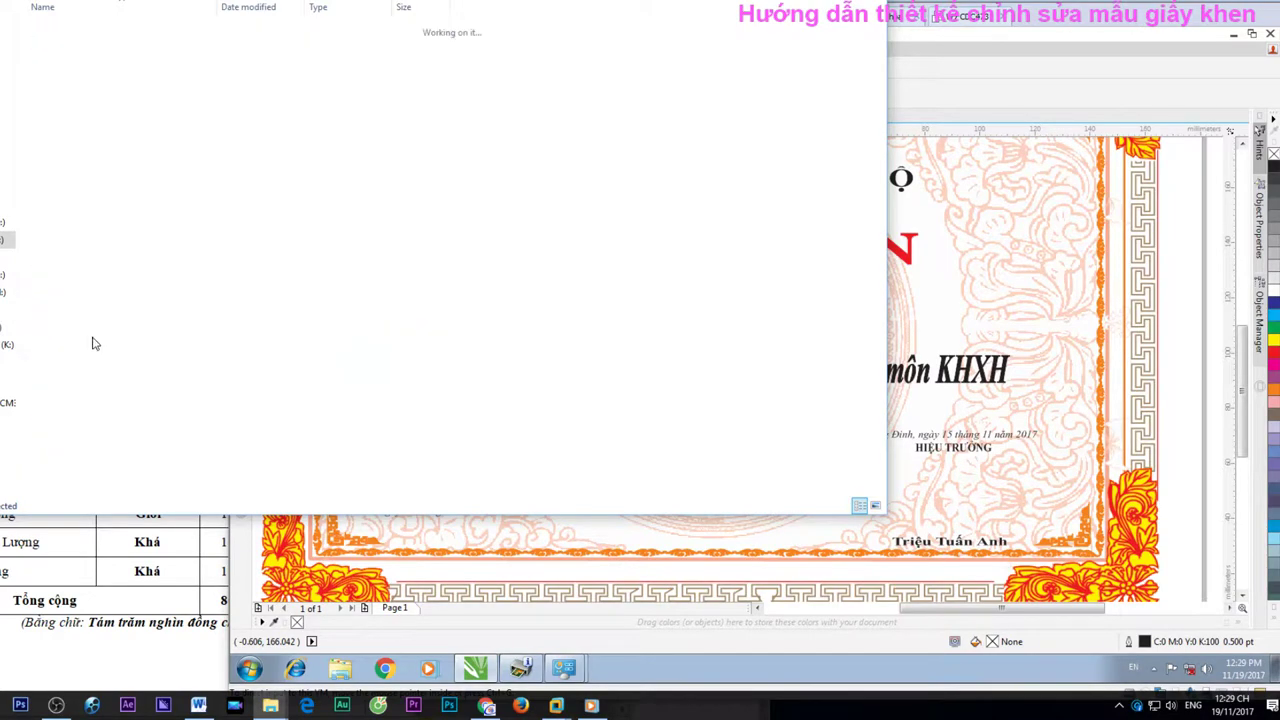
Scroll through the Thiep cuoi CDR files, then return to the parent template folder
{"action": "scroll", "coordinate": [333, 304], "scroll_direction": "down", "scroll_amount": 5}
{"action": "scroll", "coordinate": [333, 304], "scroll_direction": "down", "scroll_amount": 20}
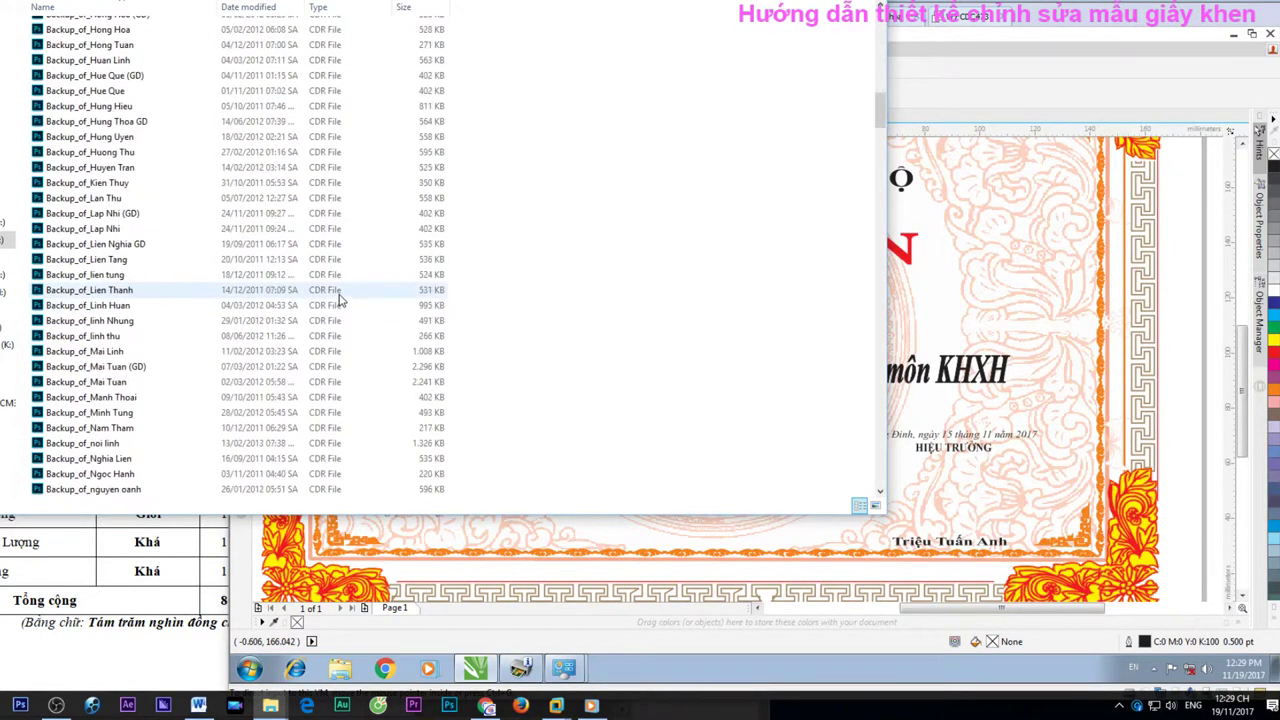
{"action": "scroll", "coordinate": [325, 292], "scroll_direction": "down", "scroll_amount": 20}
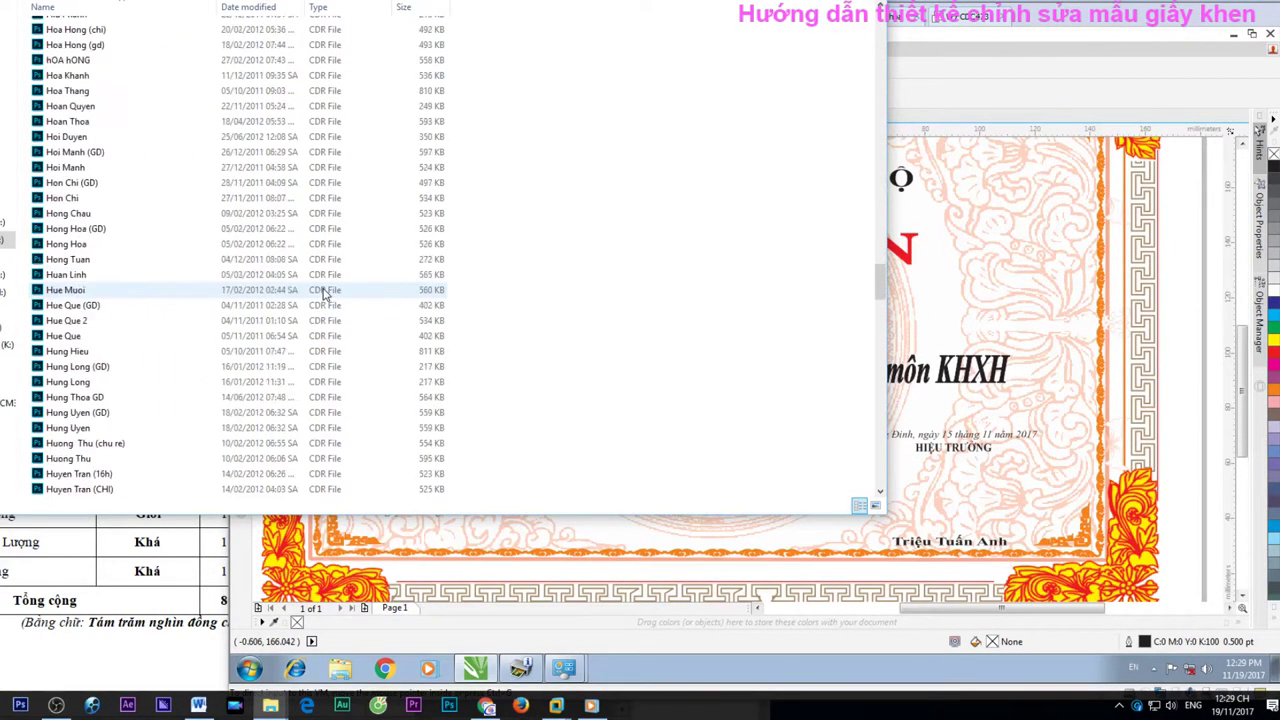
{"action": "scroll", "coordinate": [328, 281], "scroll_direction": "down", "scroll_amount": 15}
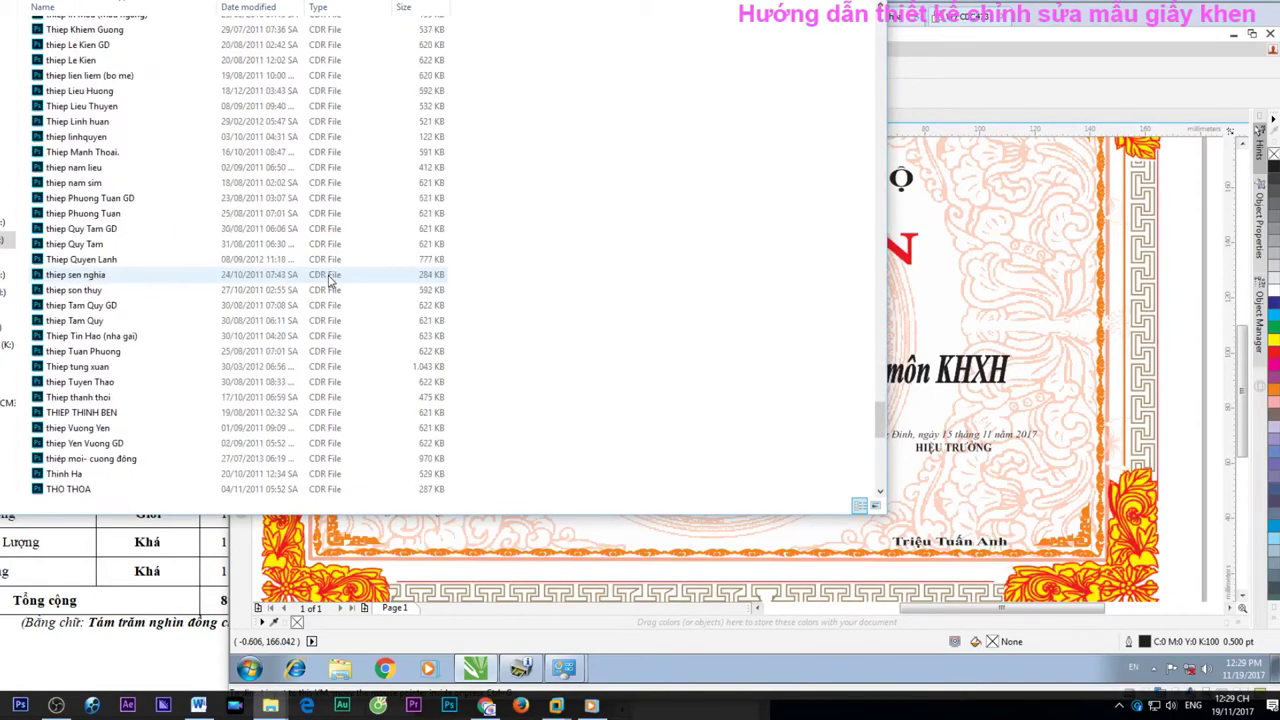
{"action": "scroll", "coordinate": [327, 284], "scroll_direction": "up", "scroll_amount": 20}
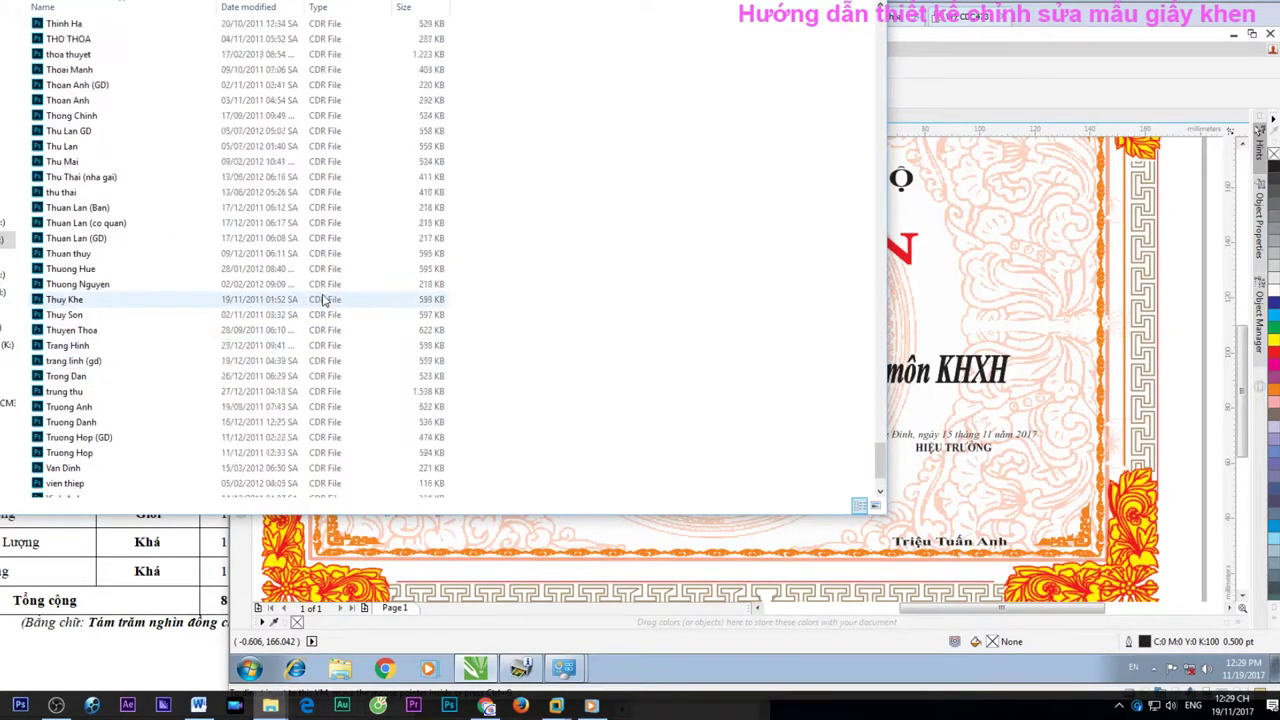
{"action": "scroll", "coordinate": [328, 330], "scroll_direction": "up", "scroll_amount": 20}
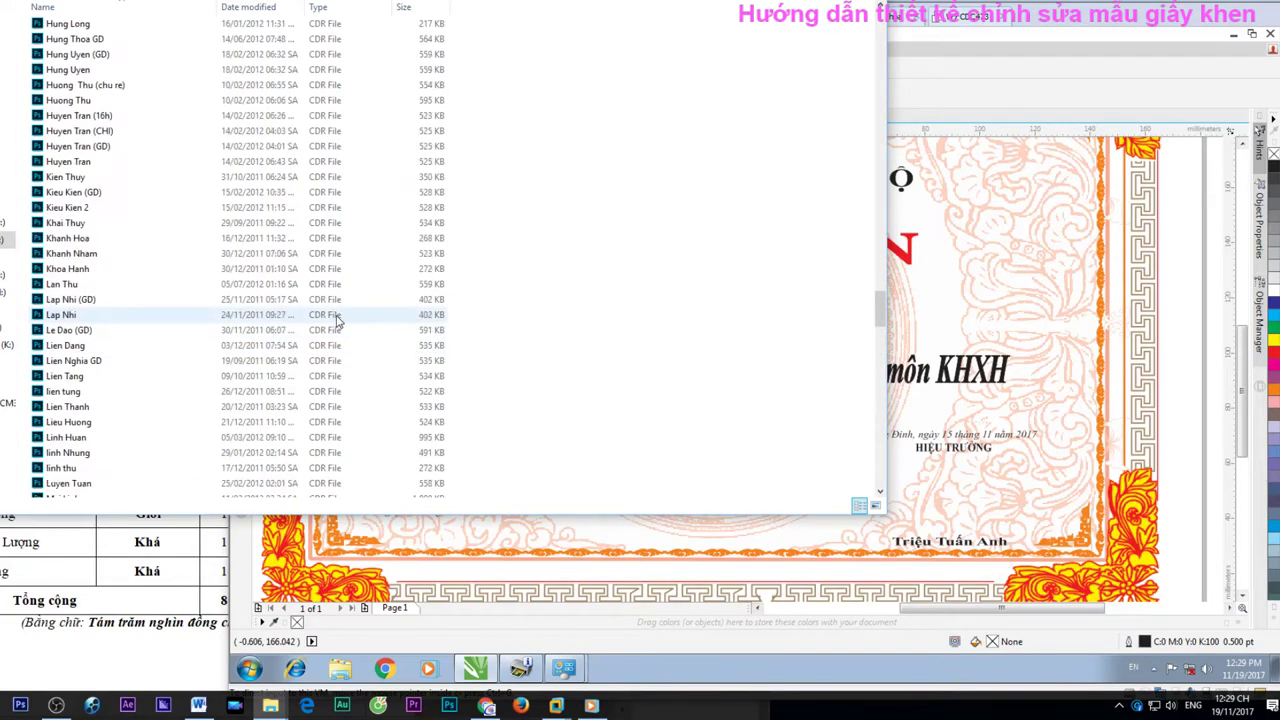
{"action": "scroll", "coordinate": [330, 312], "scroll_direction": "up", "scroll_amount": 20}
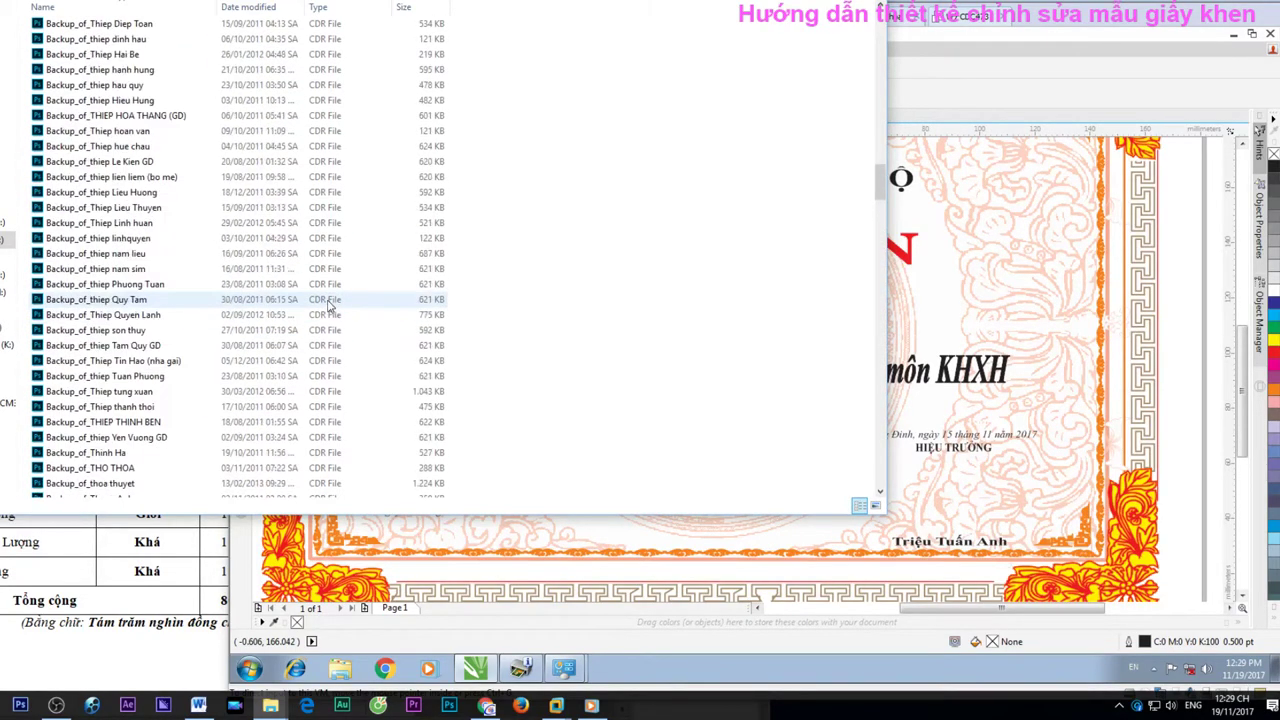
{"action": "scroll", "coordinate": [330, 289], "scroll_direction": "up", "scroll_amount": 15}
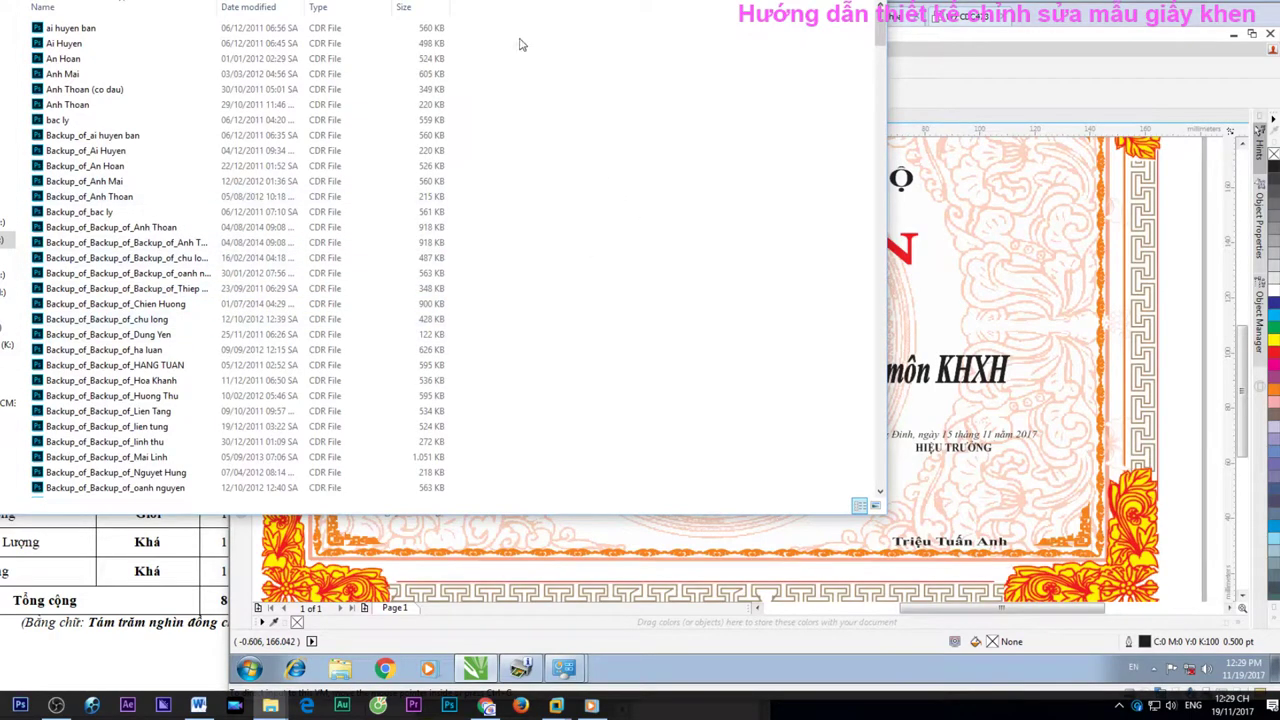
{"action": "key", "text": "alt+Up"}
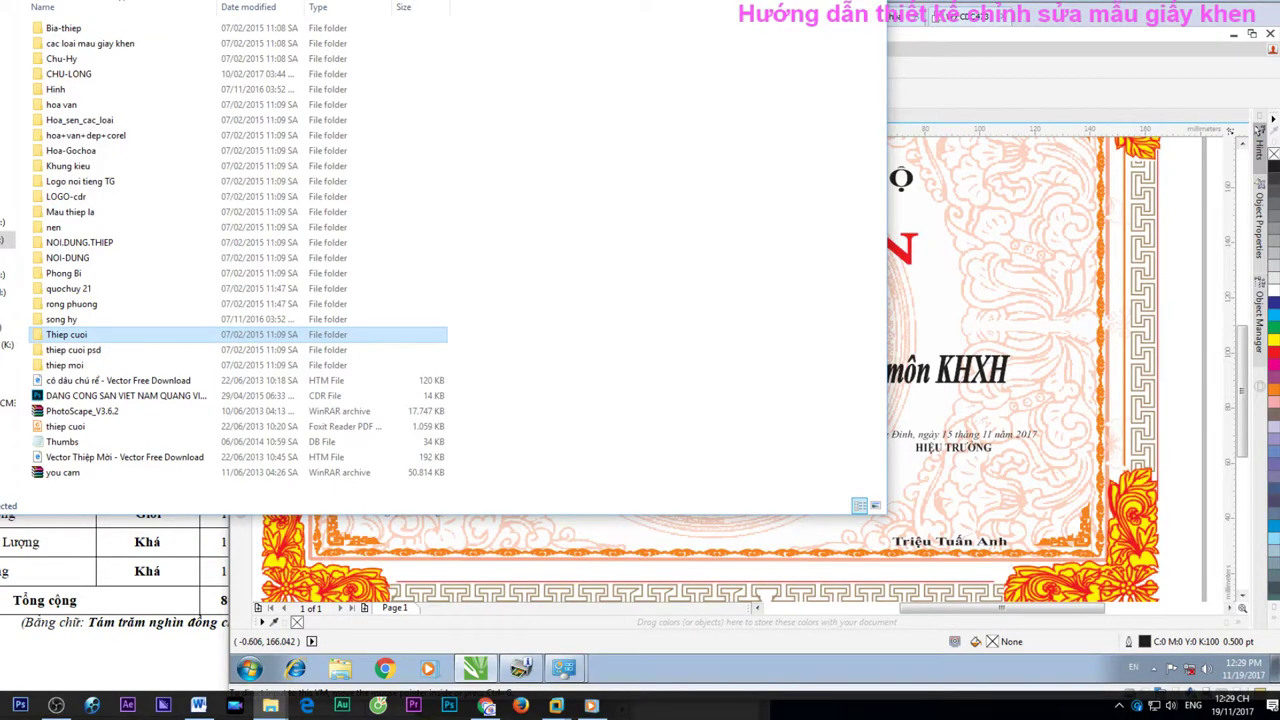
Back up to MẪU COREL, open MAU COREL File thiệp cưới full > MAU COREL, and bring the window fully on screen
{"action": "key", "text": "Return"}
{"action": "key", "text": "BackSpace"}
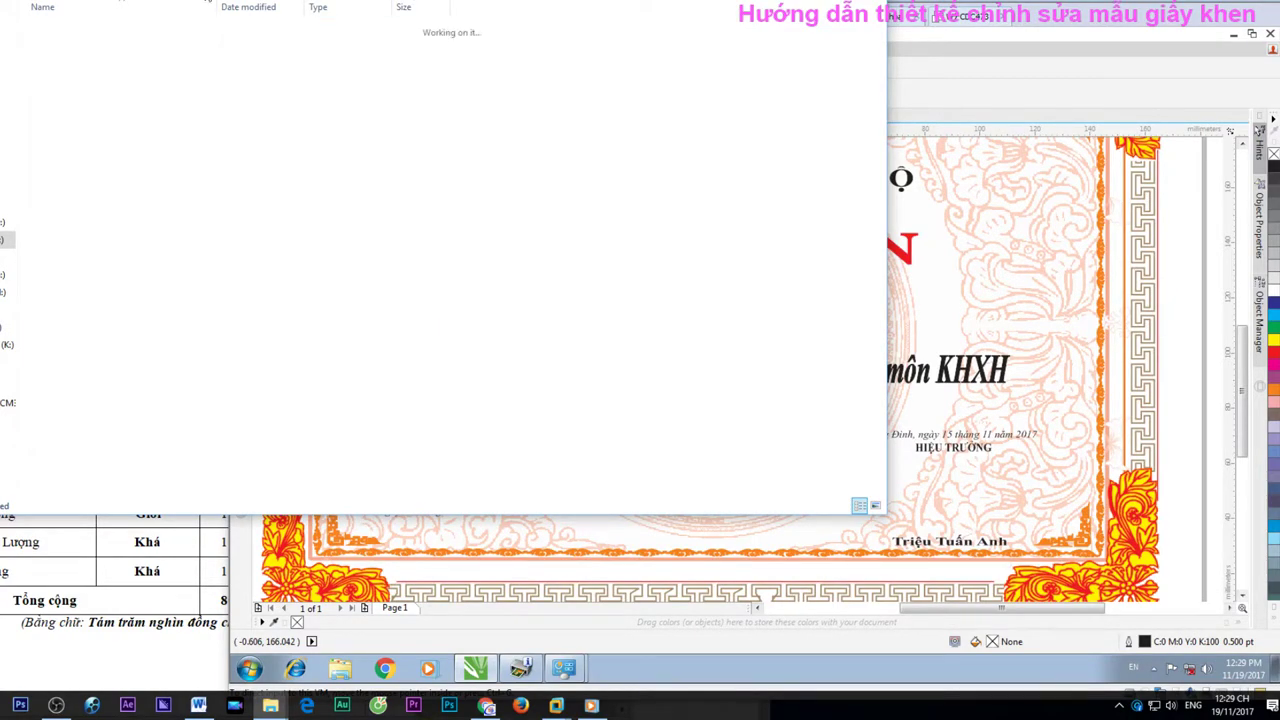
{"action": "left_click", "coordinate": [767, 266]}
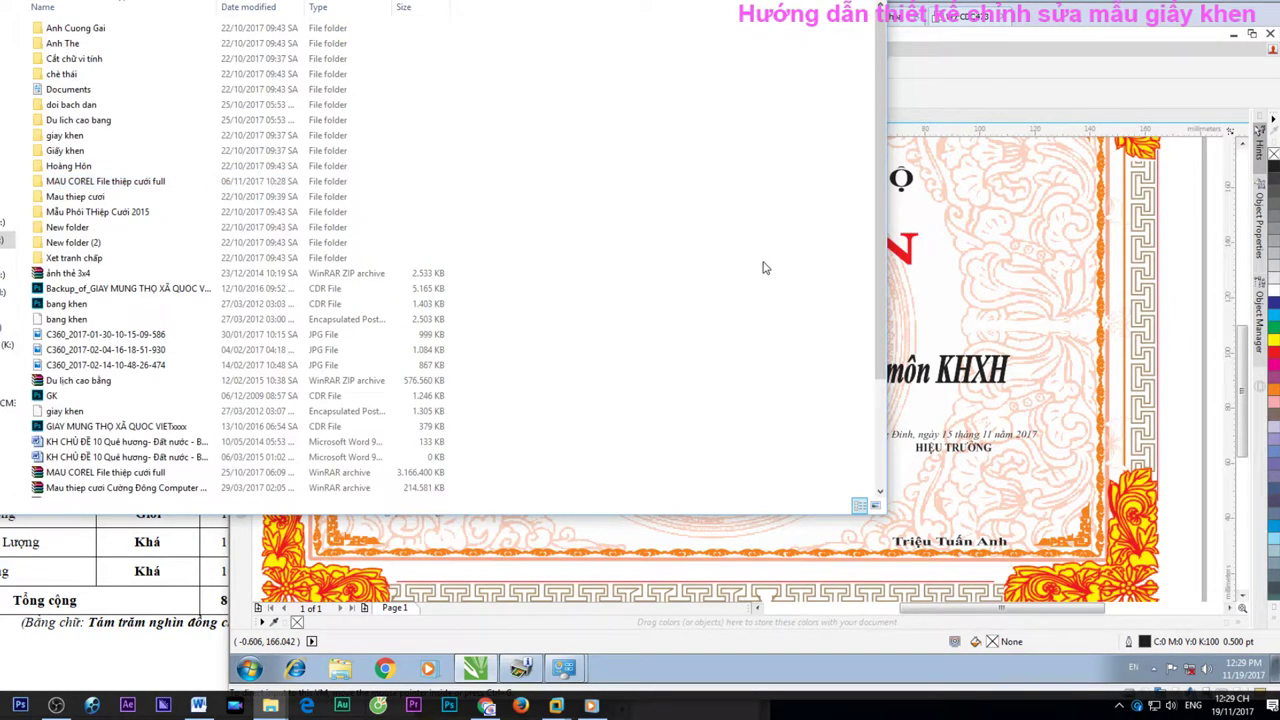
{"action": "left_click", "coordinate": [990, 97]}
{"action": "left_click", "coordinate": [190, 55]}
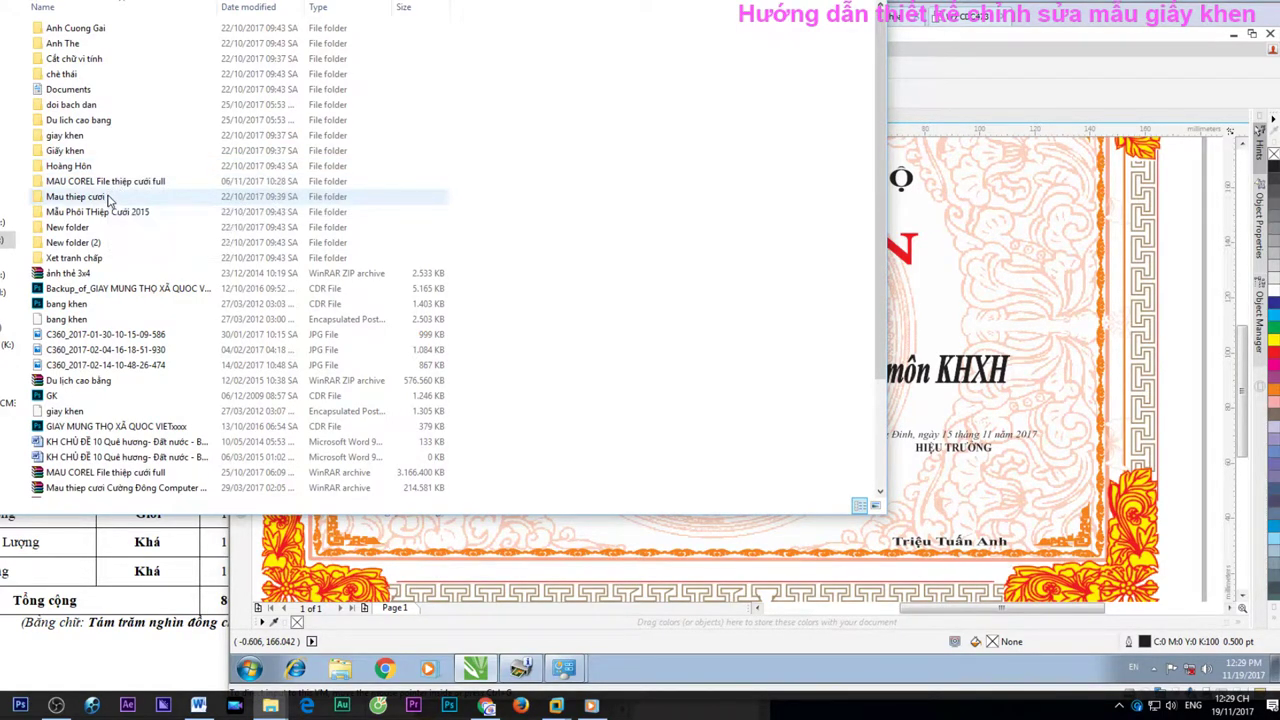
{"action": "left_click", "coordinate": [115, 183]}
{"action": "left_click", "coordinate": [115, 185]}
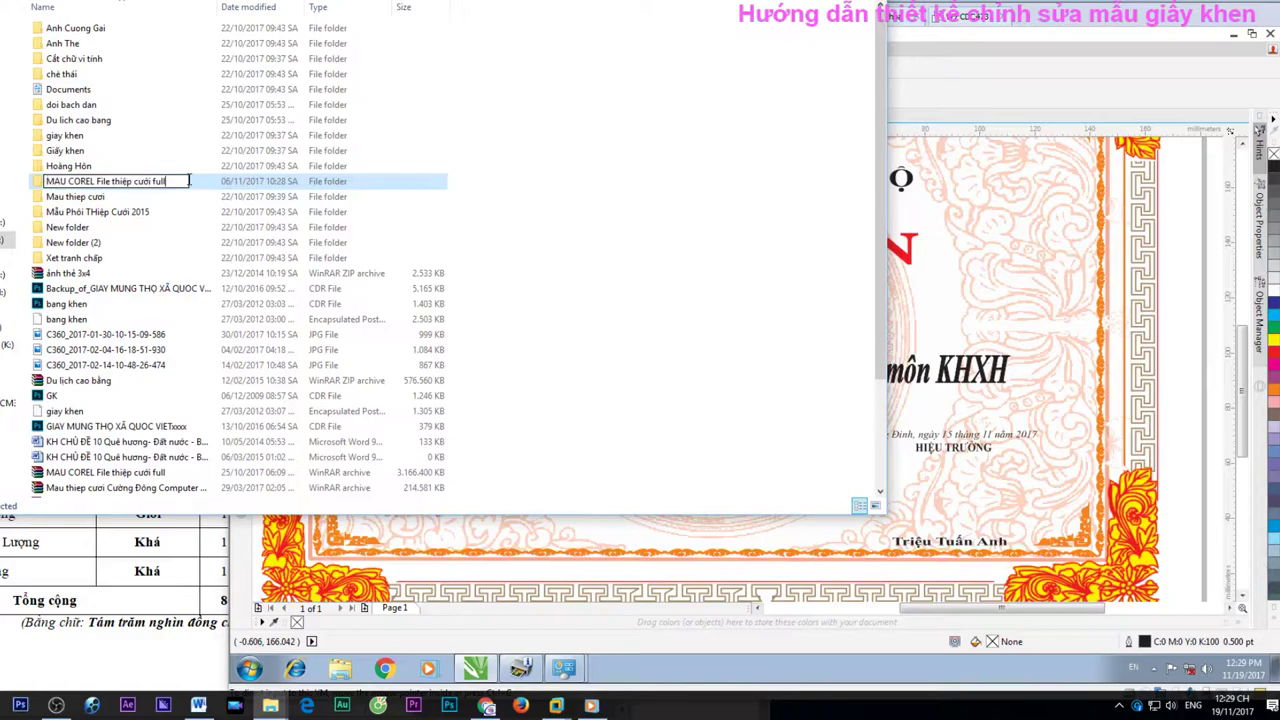
{"action": "double_click", "coordinate": [199, 189]}
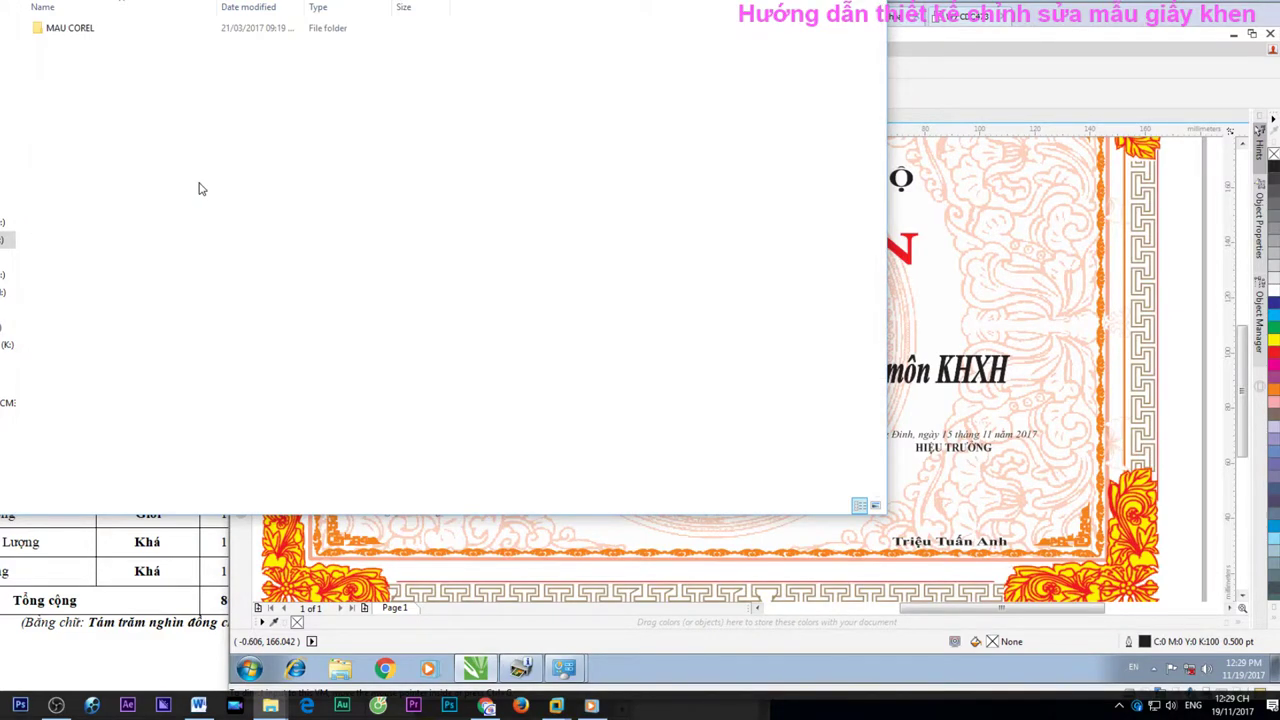
{"action": "double_click", "coordinate": [137, 30]}
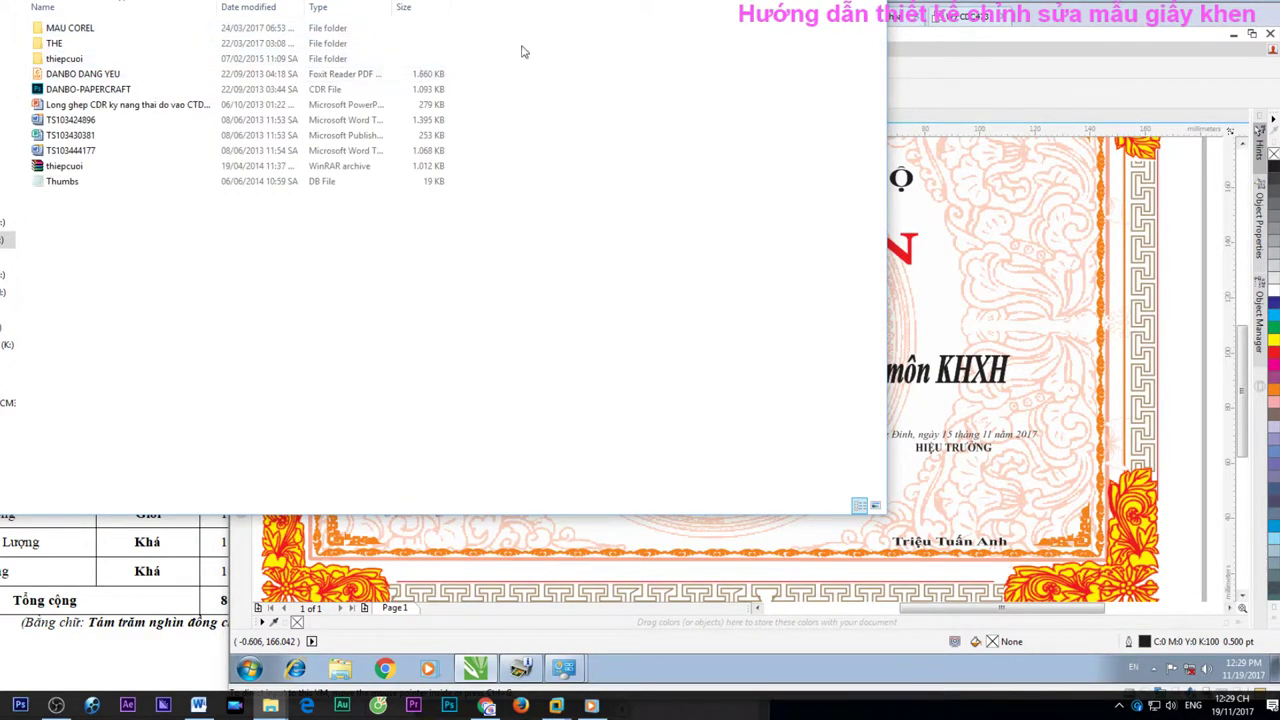
{"action": "left_click_drag", "start_coordinate": [533, 1], "coordinate": [606, 45]}
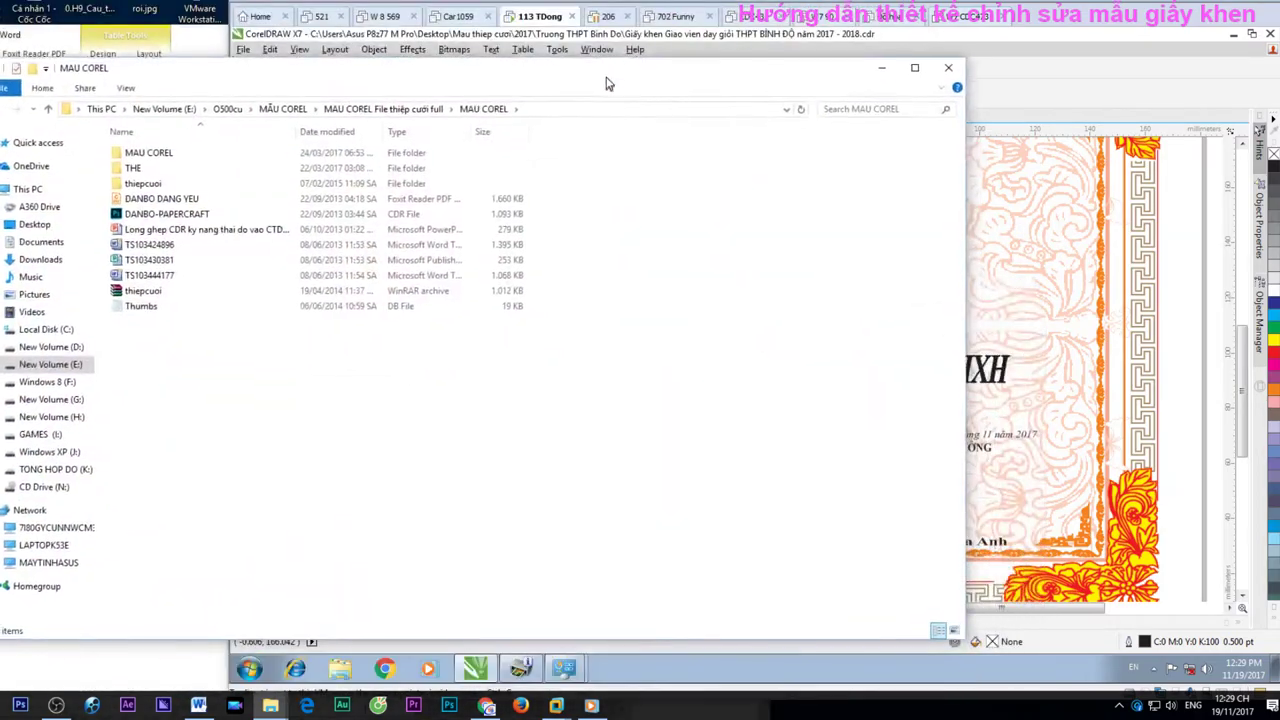
{"action": "left_click", "coordinate": [158, 132]}
Open the nested MAU COREL folder, back out to MẪU COREL, and re-enter it via MAU COREL File thiệp cưới full
{"action": "double_click", "coordinate": [160, 132]}
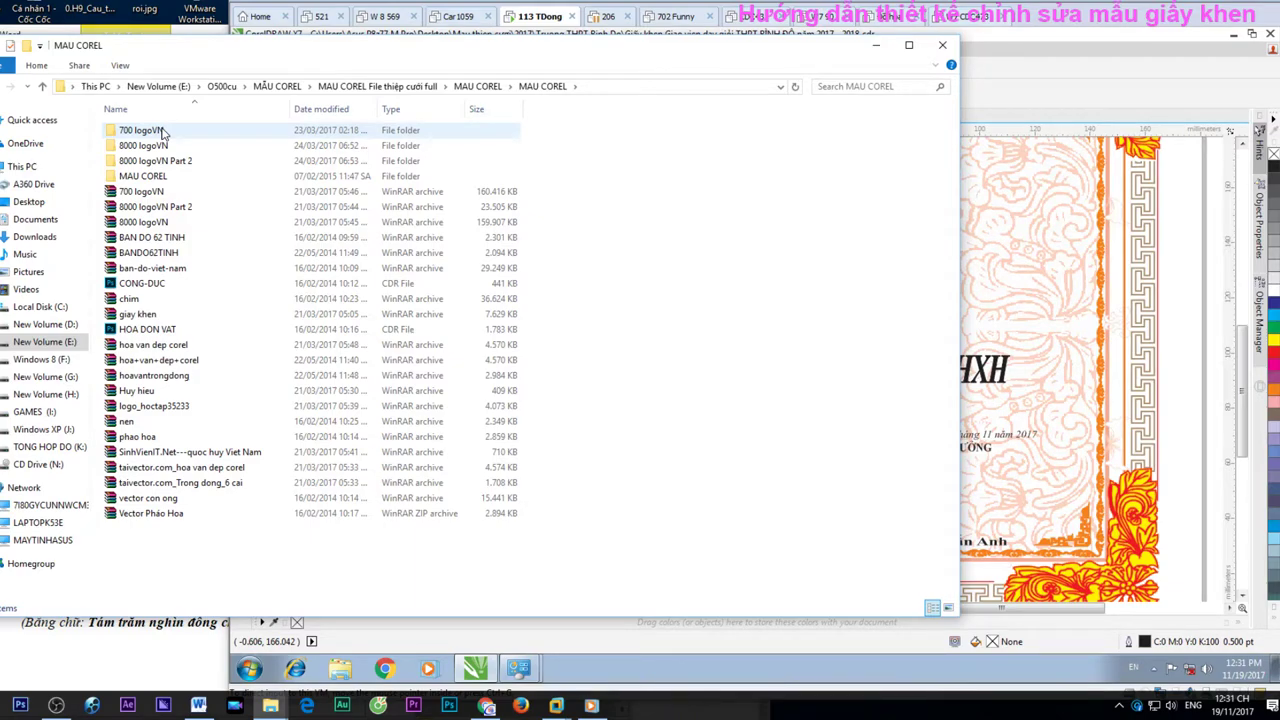
{"action": "left_click_drag", "start_coordinate": [513, 59], "coordinate": [465, 76]}
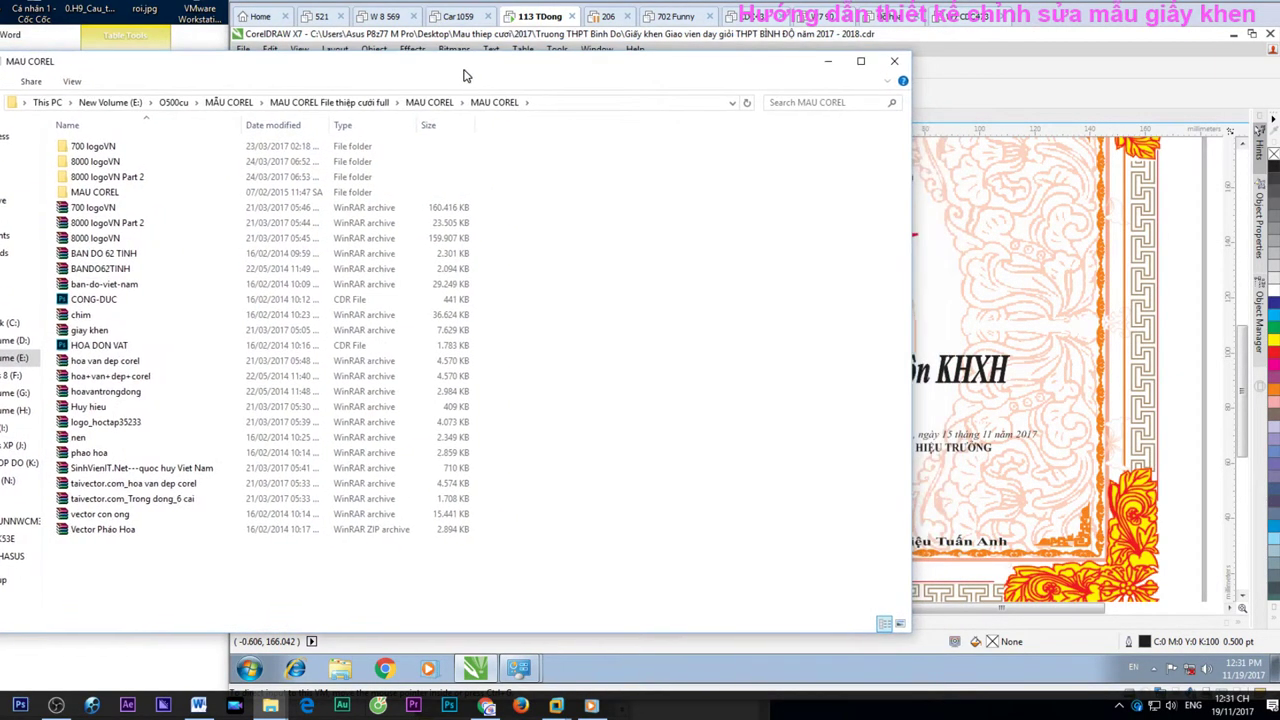
{"action": "left_click", "coordinate": [358, 104]}
{"action": "left_click", "coordinate": [247, 104]}
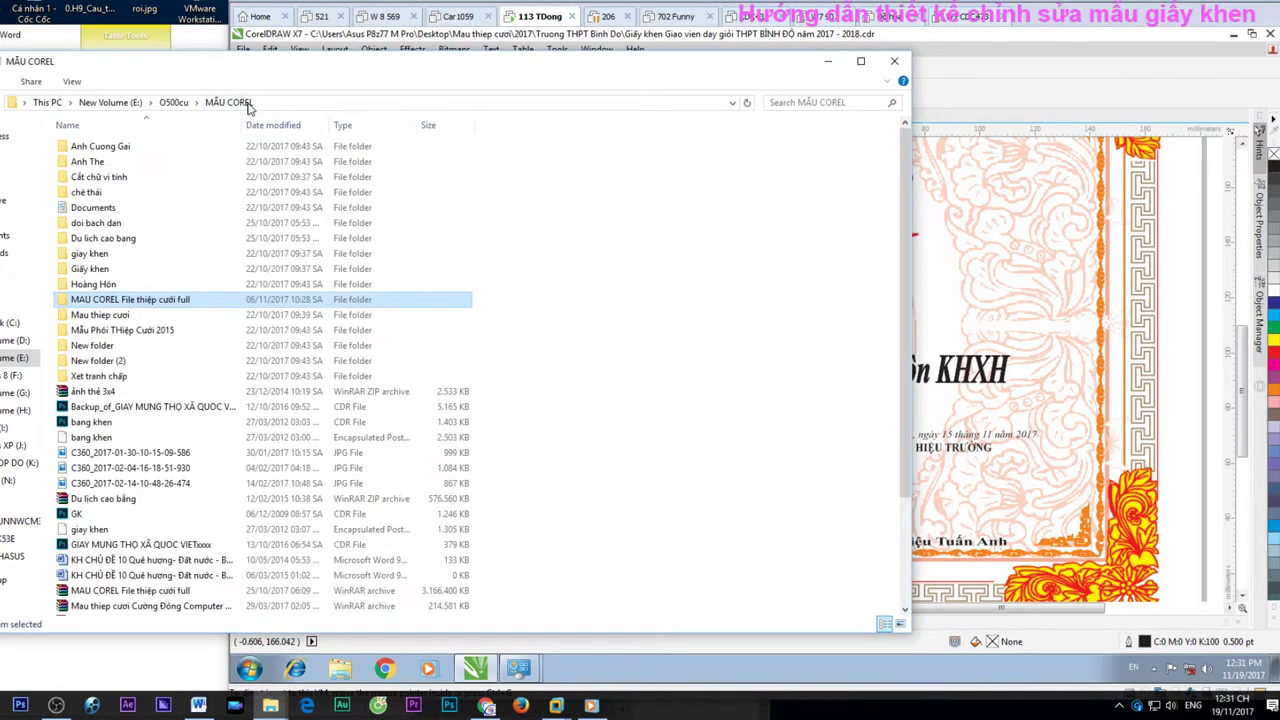
{"action": "left_click", "coordinate": [183, 300]}
{"action": "key", "text": "Escape"}
{"action": "double_click", "coordinate": [220, 305]}
{"action": "left_click", "coordinate": [155, 150]}
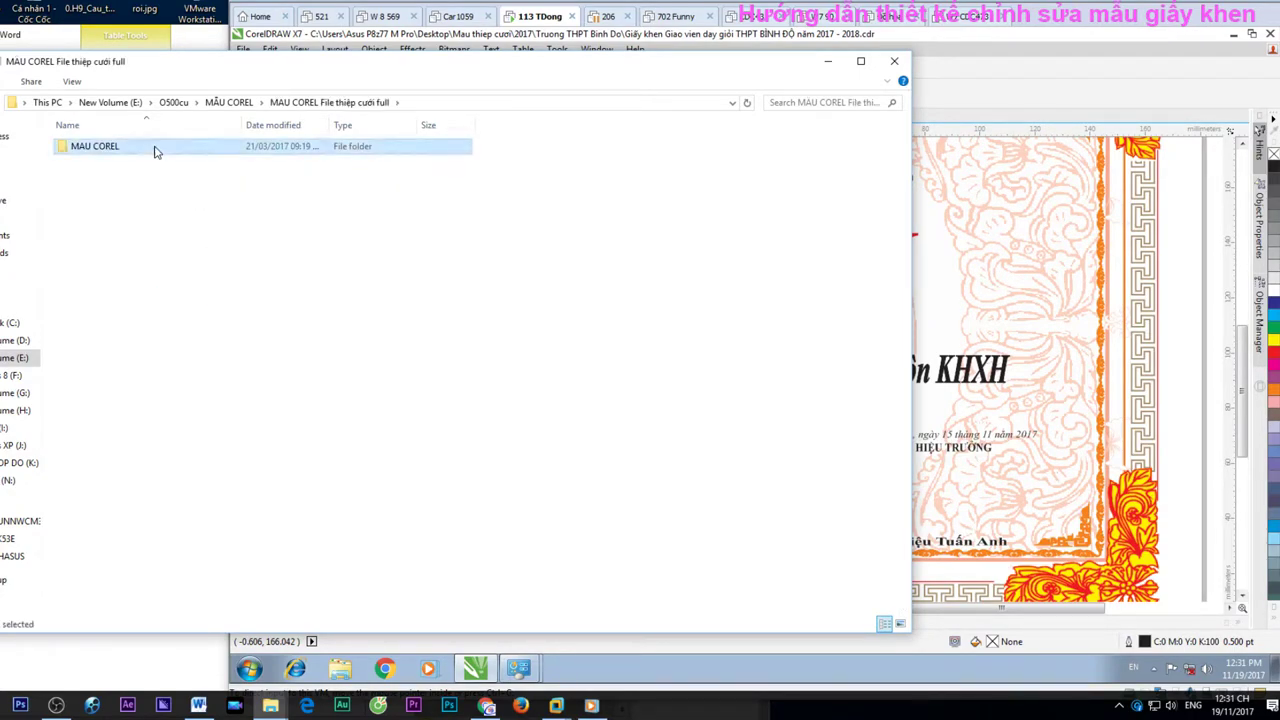
{"action": "double_click", "coordinate": [155, 148]}
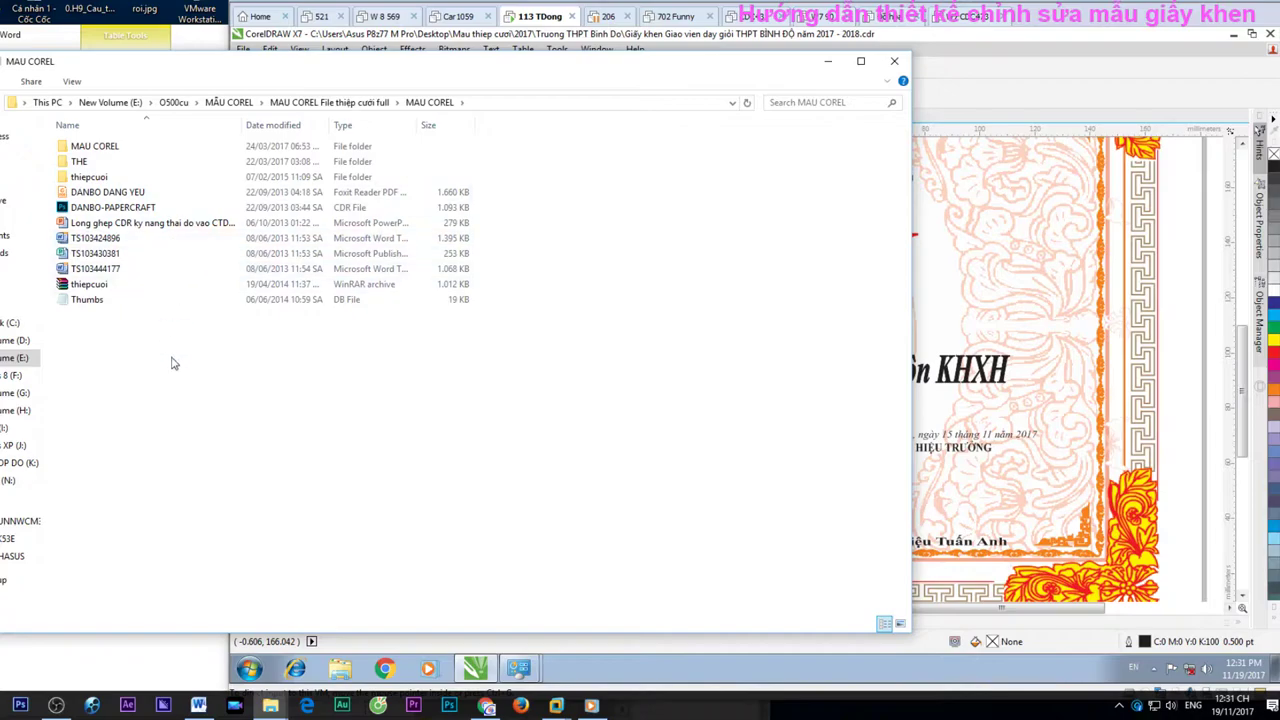
{"action": "left_click_drag", "start_coordinate": [171, 358], "coordinate": [136, 138]}
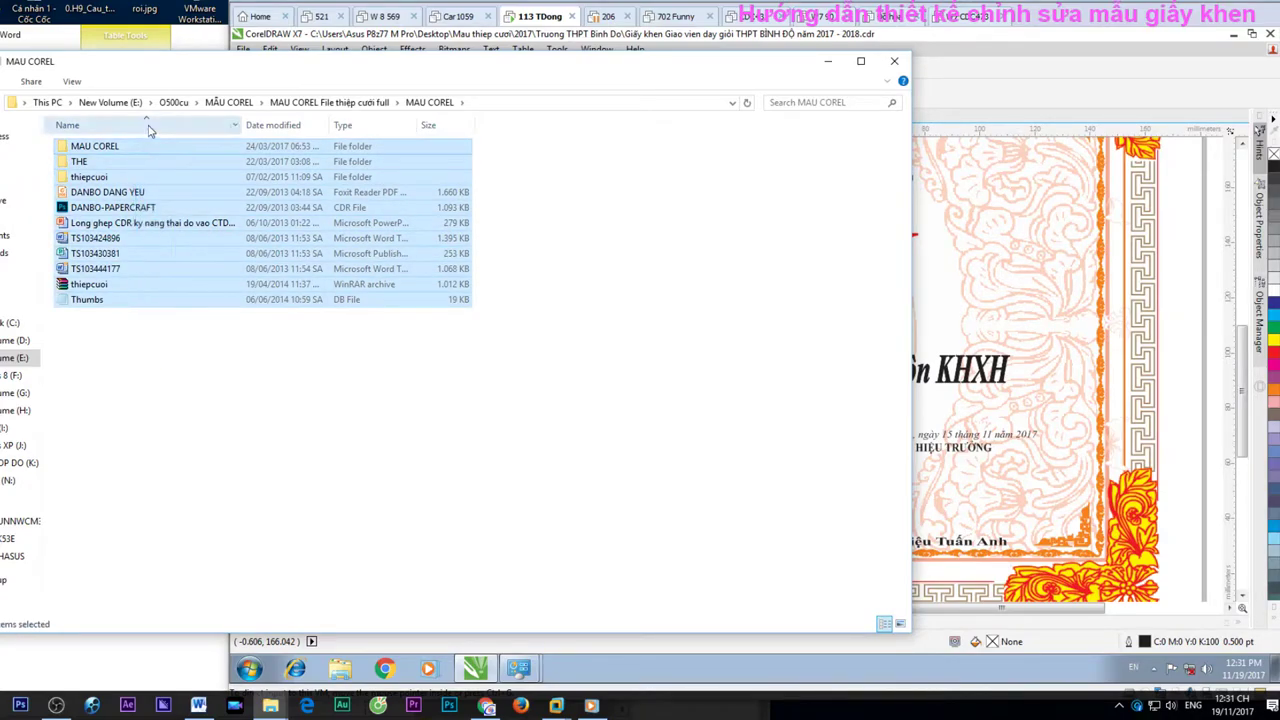
Drill through the nested MAU COREL folders into CHU-LONG, browse its files, and move the window left
{"action": "left_click", "coordinate": [228, 102]}
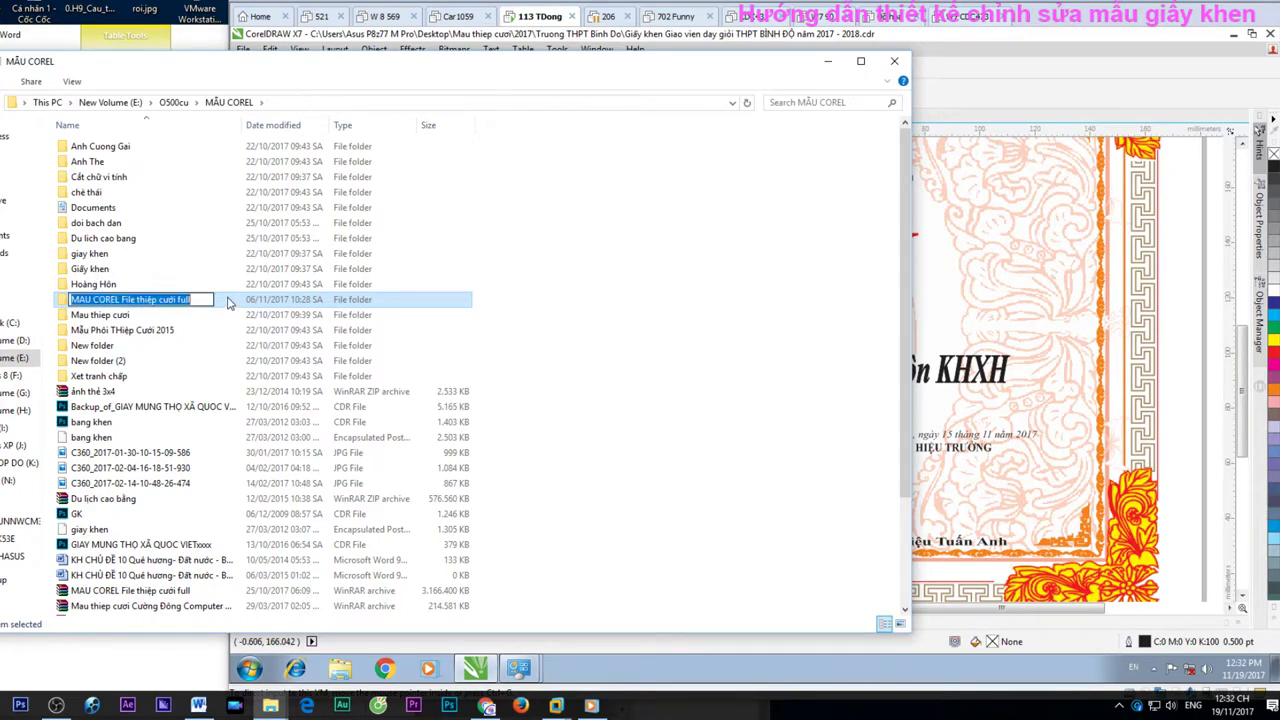
{"action": "double_click", "coordinate": [227, 301]}
{"action": "double_click", "coordinate": [146, 149]}
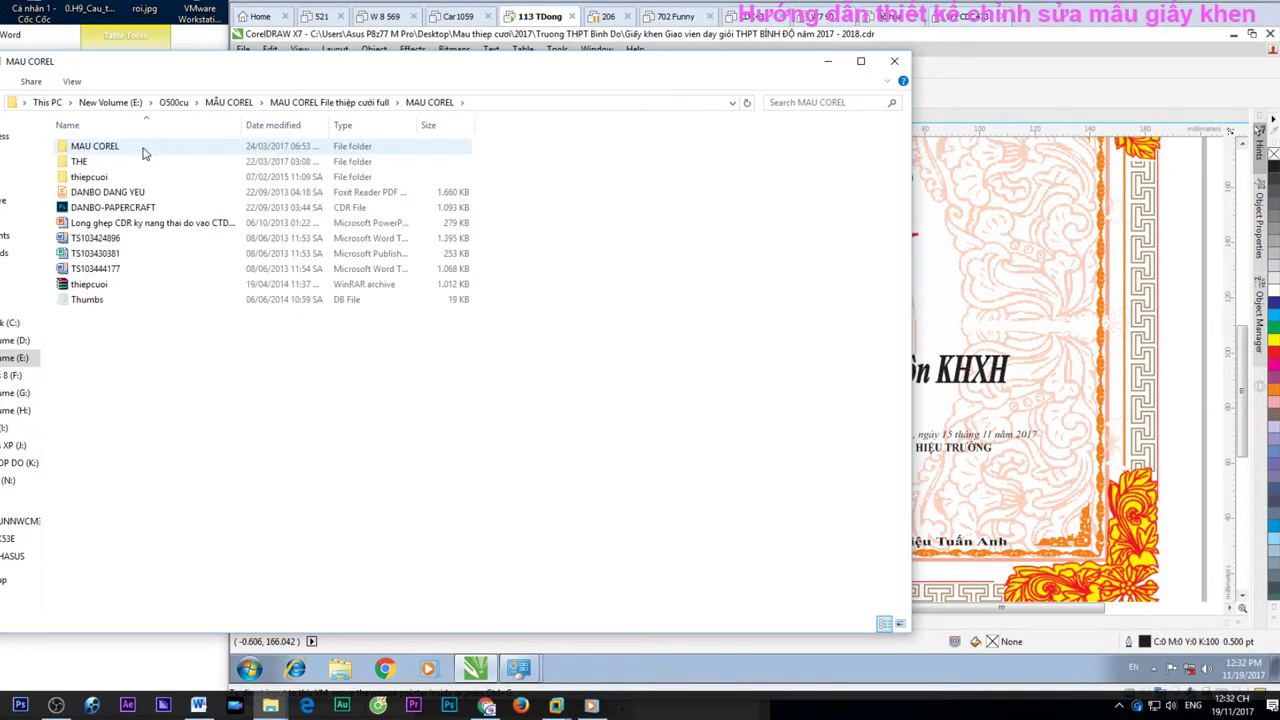
{"action": "double_click", "coordinate": [130, 189]}
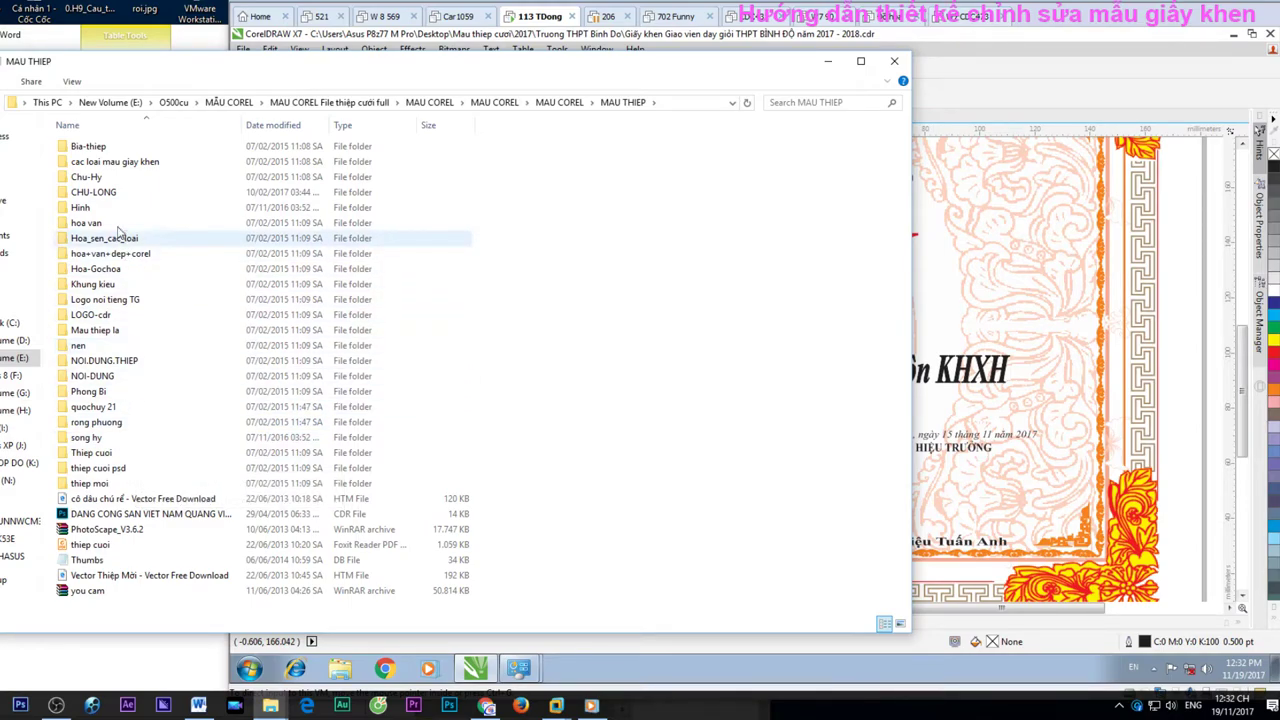
{"action": "double_click", "coordinate": [110, 195]}
{"action": "scroll", "coordinate": [502, 488], "scroll_direction": "down", "scroll_amount": 8}
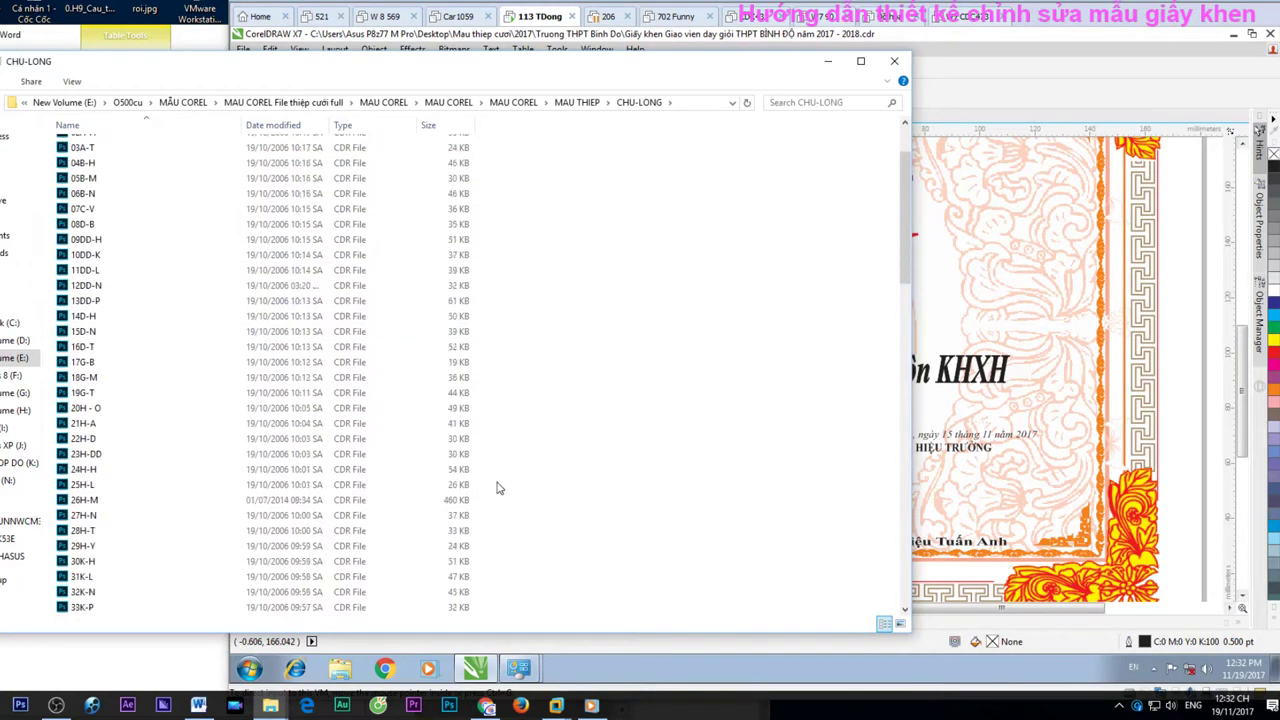
{"action": "scroll", "coordinate": [502, 488], "scroll_direction": "down", "scroll_amount": 20}
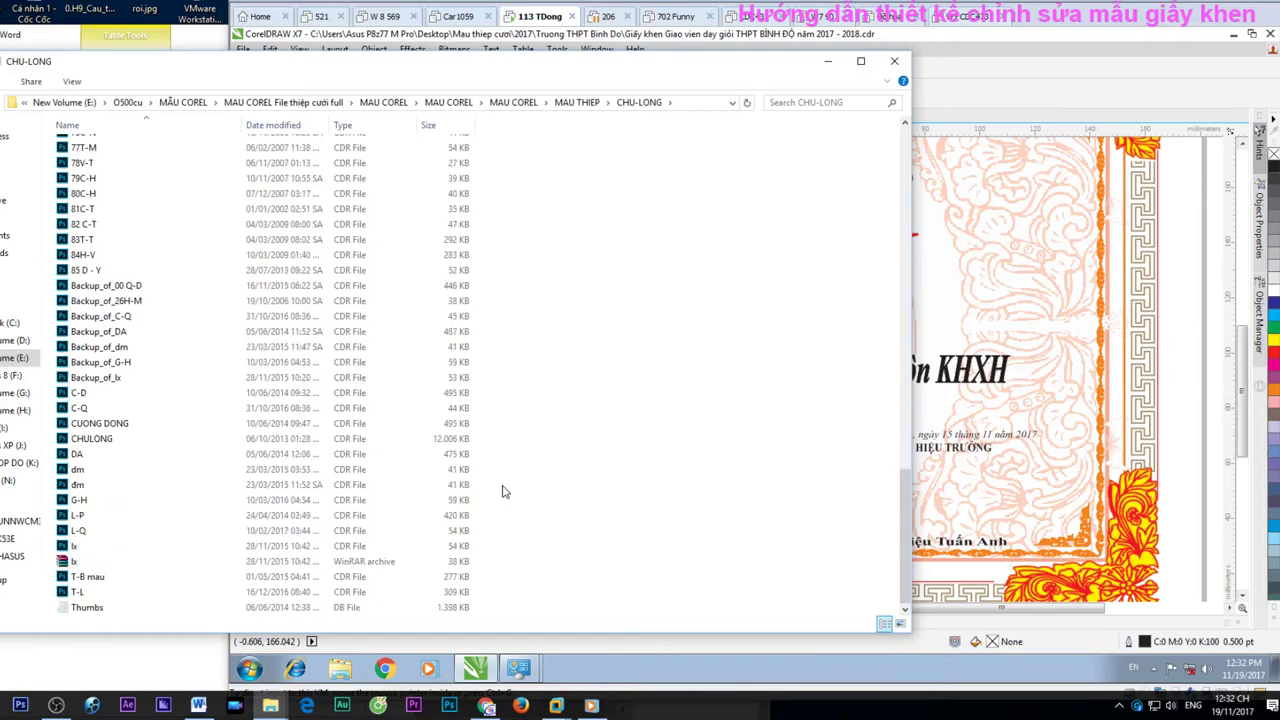
{"action": "scroll", "coordinate": [525, 512], "scroll_direction": "up", "scroll_amount": 20}
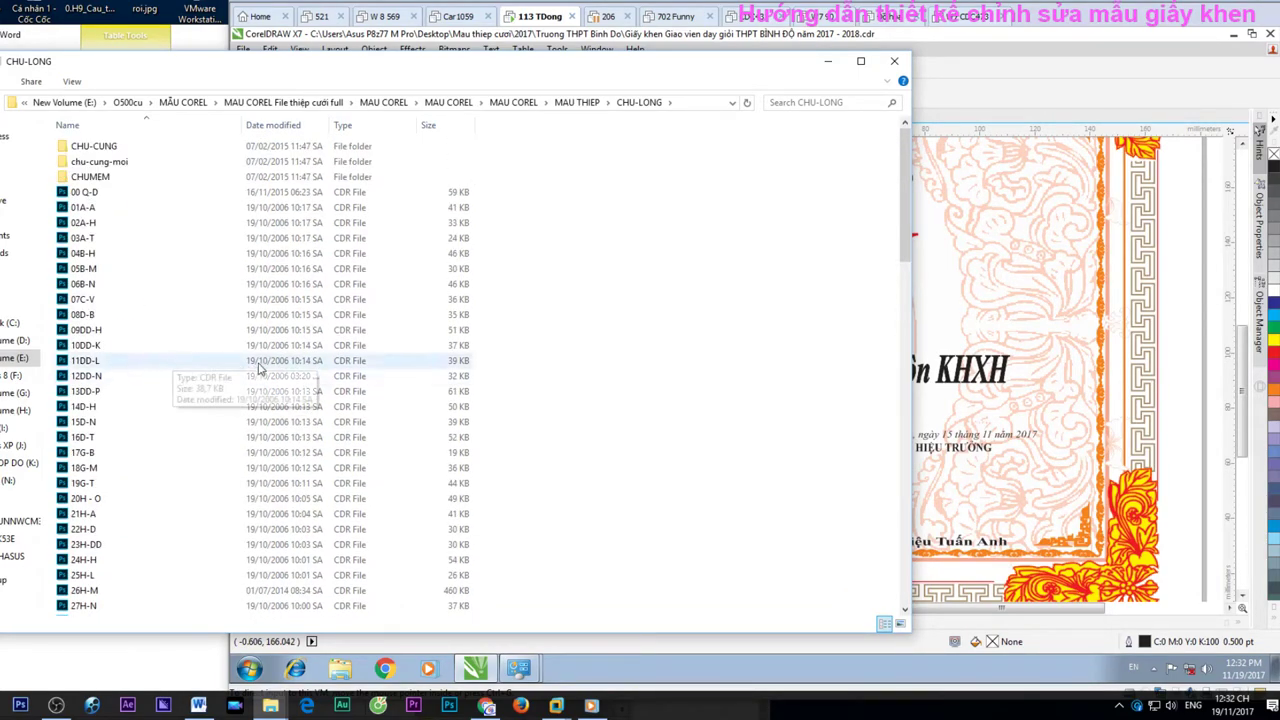
{"action": "left_click_drag", "start_coordinate": [676, 61], "coordinate": [279, 50]}
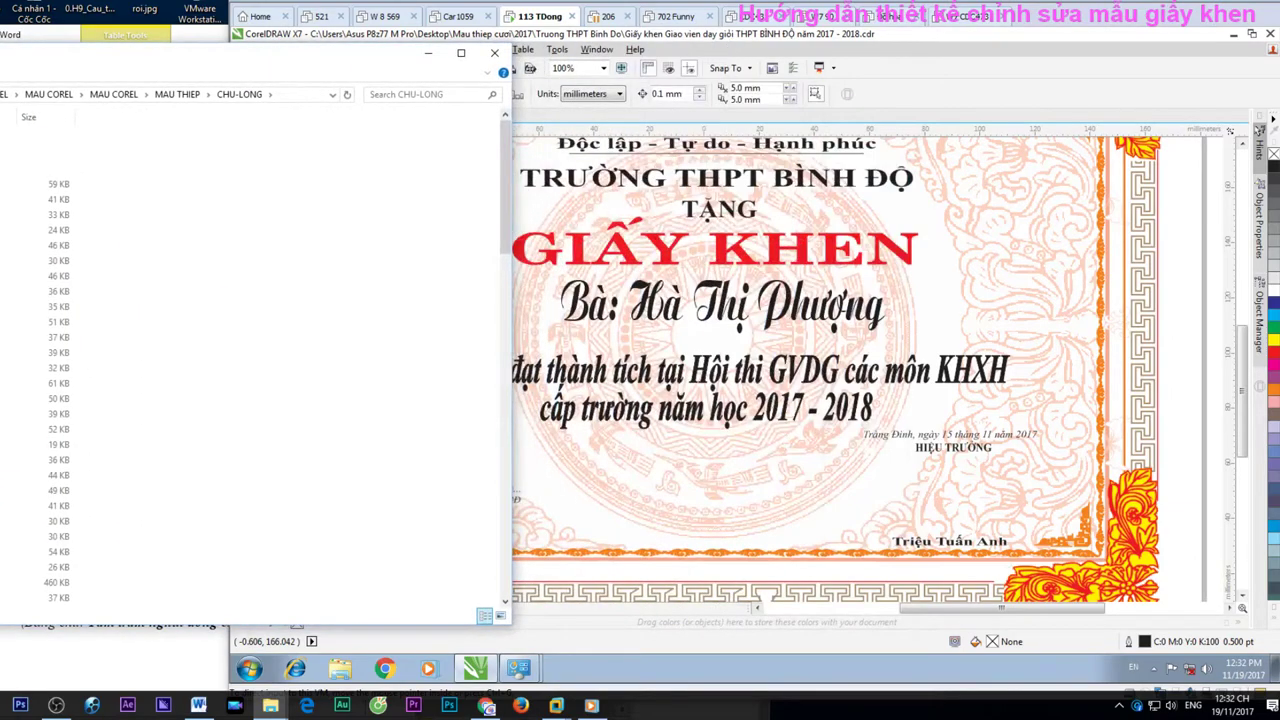
In the Open Drawing dialog, browse the Desktop and enter the Mau thiep cưới folder
{"action": "left_click", "coordinate": [1033, 41]}
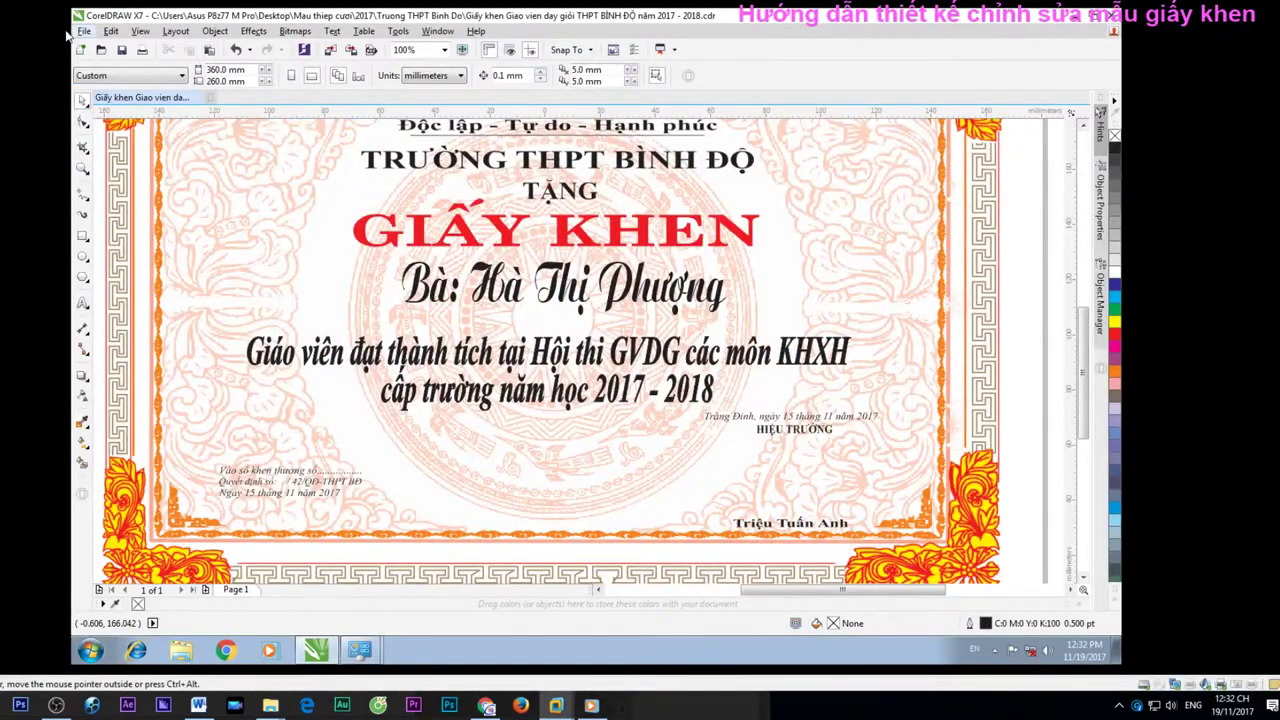
{"action": "left_click", "coordinate": [84, 31]}
{"action": "left_click", "coordinate": [90, 79]}
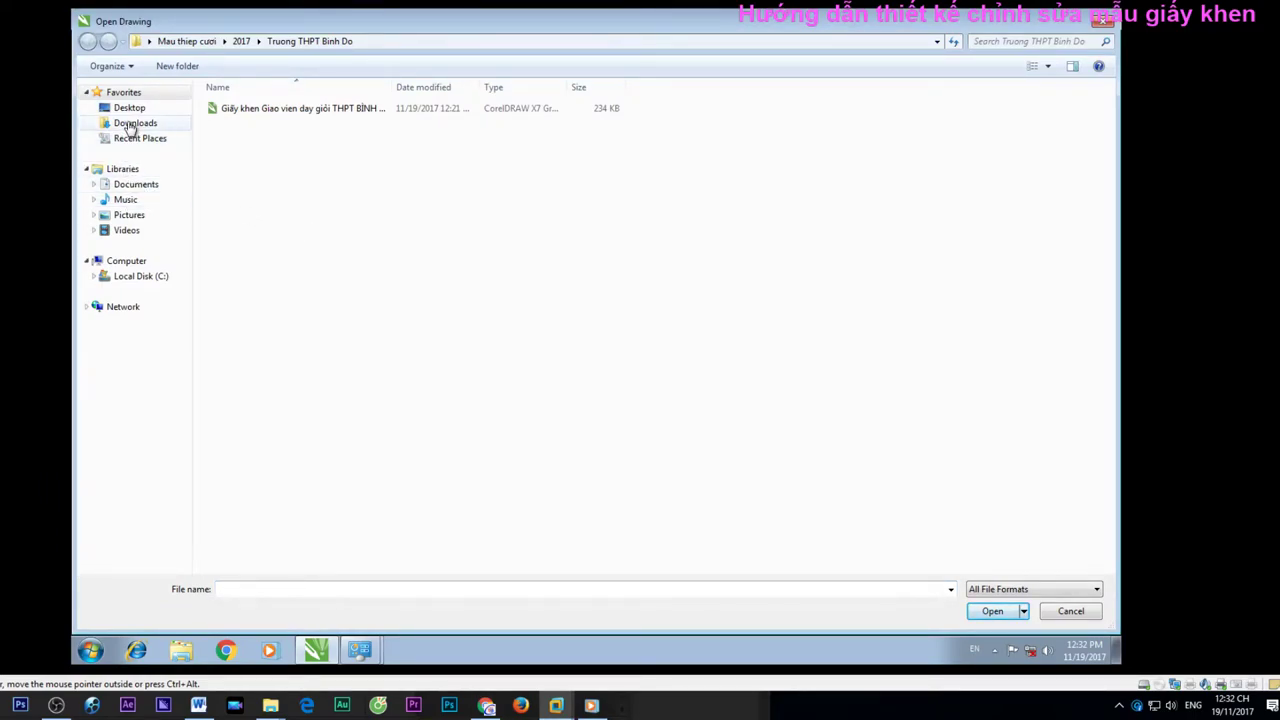
{"action": "left_click", "coordinate": [132, 123]}
{"action": "left_click", "coordinate": [160, 107]}
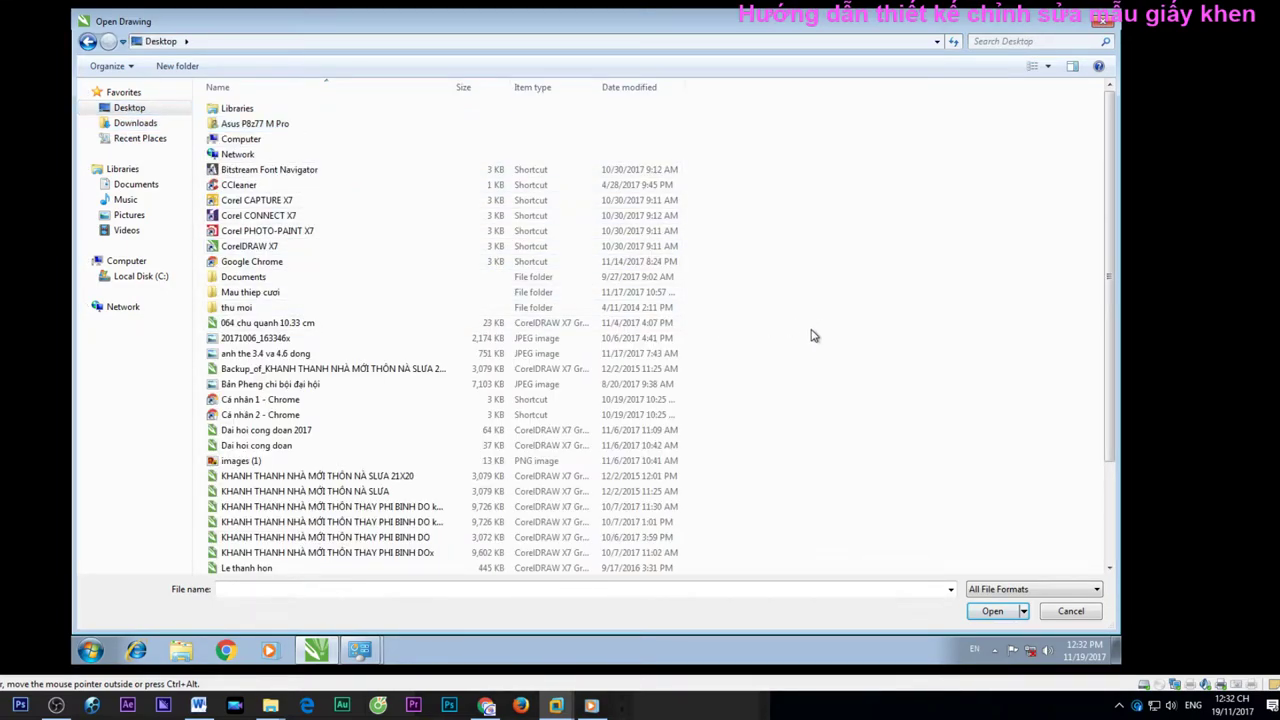
{"action": "scroll", "coordinate": [310, 383], "scroll_direction": "down", "scroll_amount": 1}
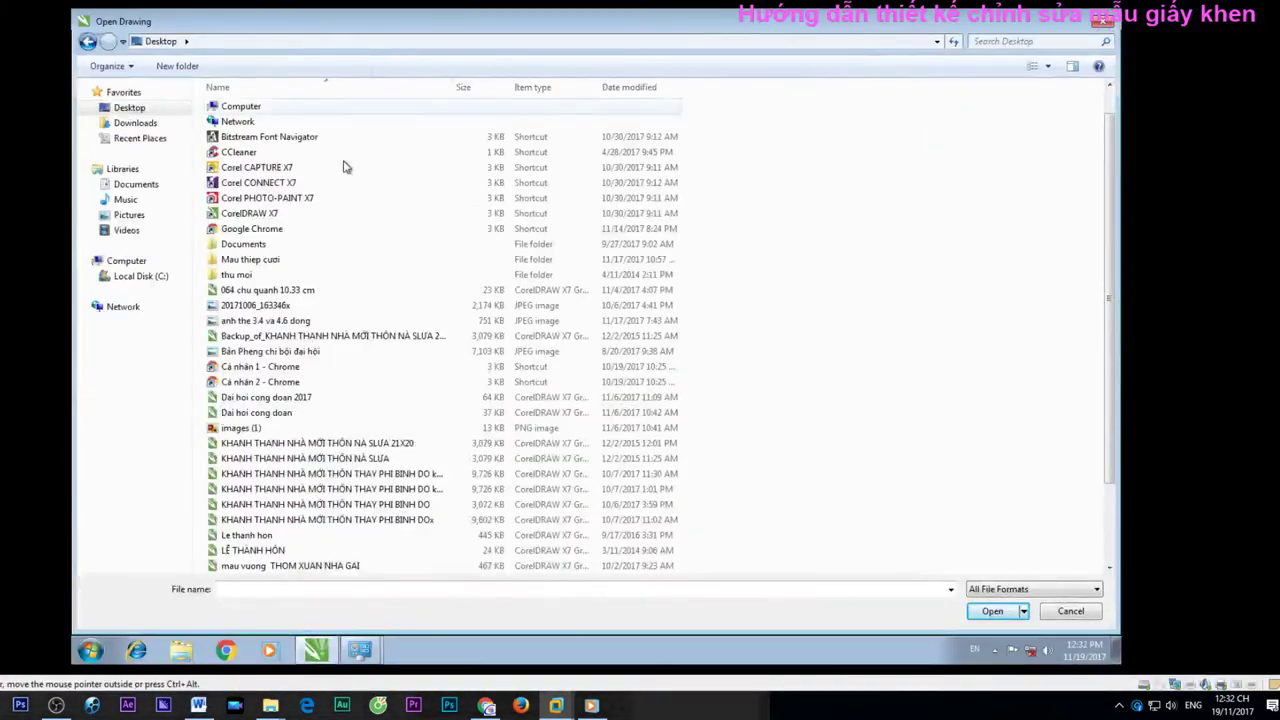
{"action": "left_click", "coordinate": [275, 260]}
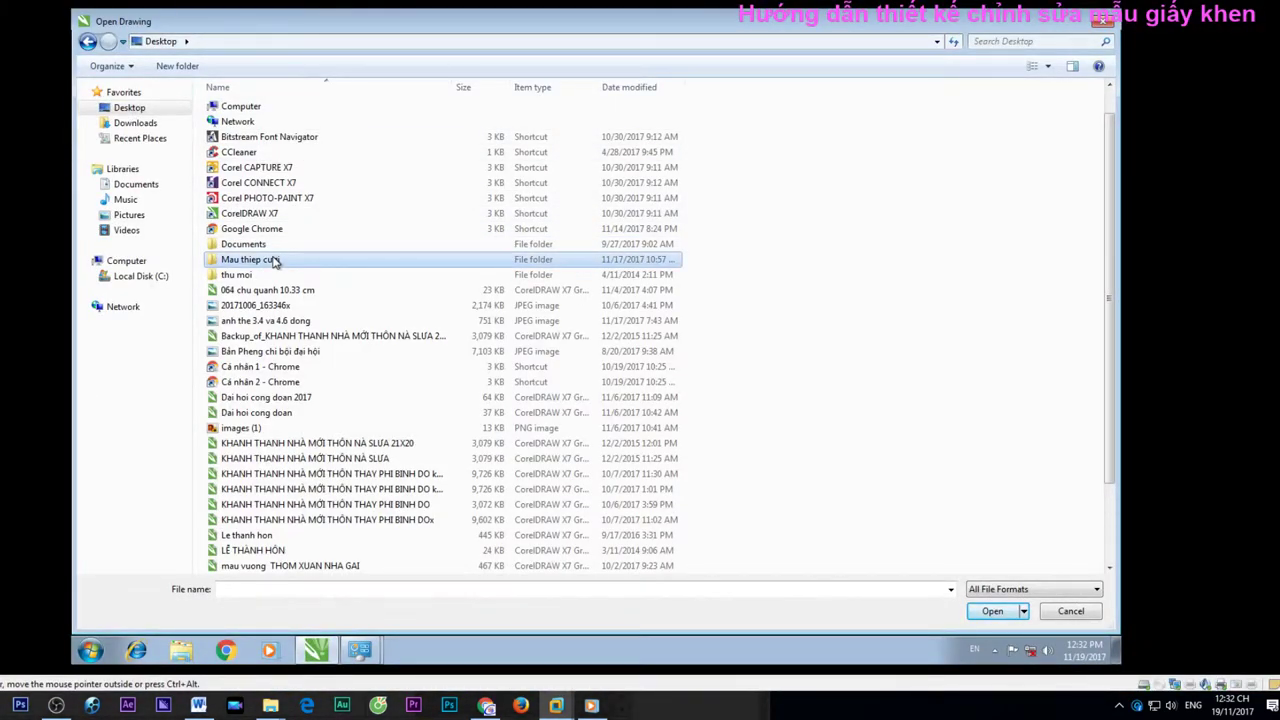
{"action": "scroll", "coordinate": [285, 330], "scroll_direction": "down", "scroll_amount": 2}
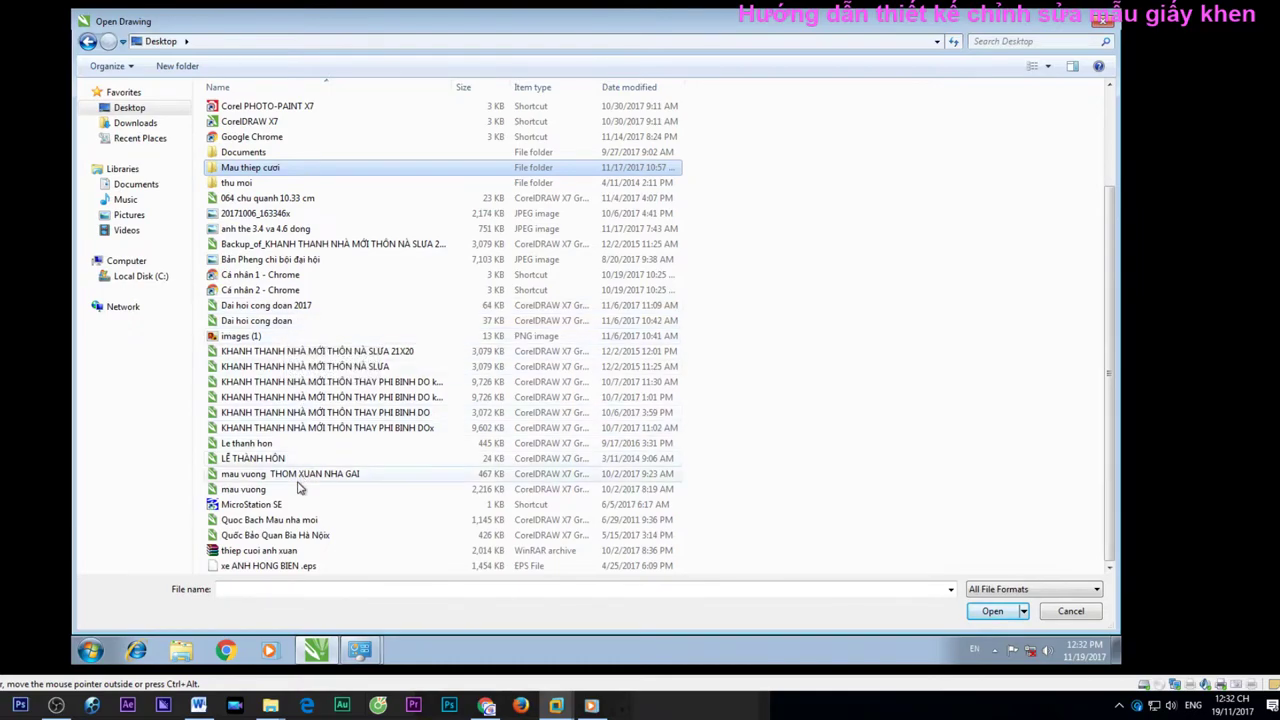
{"action": "scroll", "coordinate": [298, 480], "scroll_direction": "up", "scroll_amount": 3}
{"action": "double_click", "coordinate": [252, 292]}
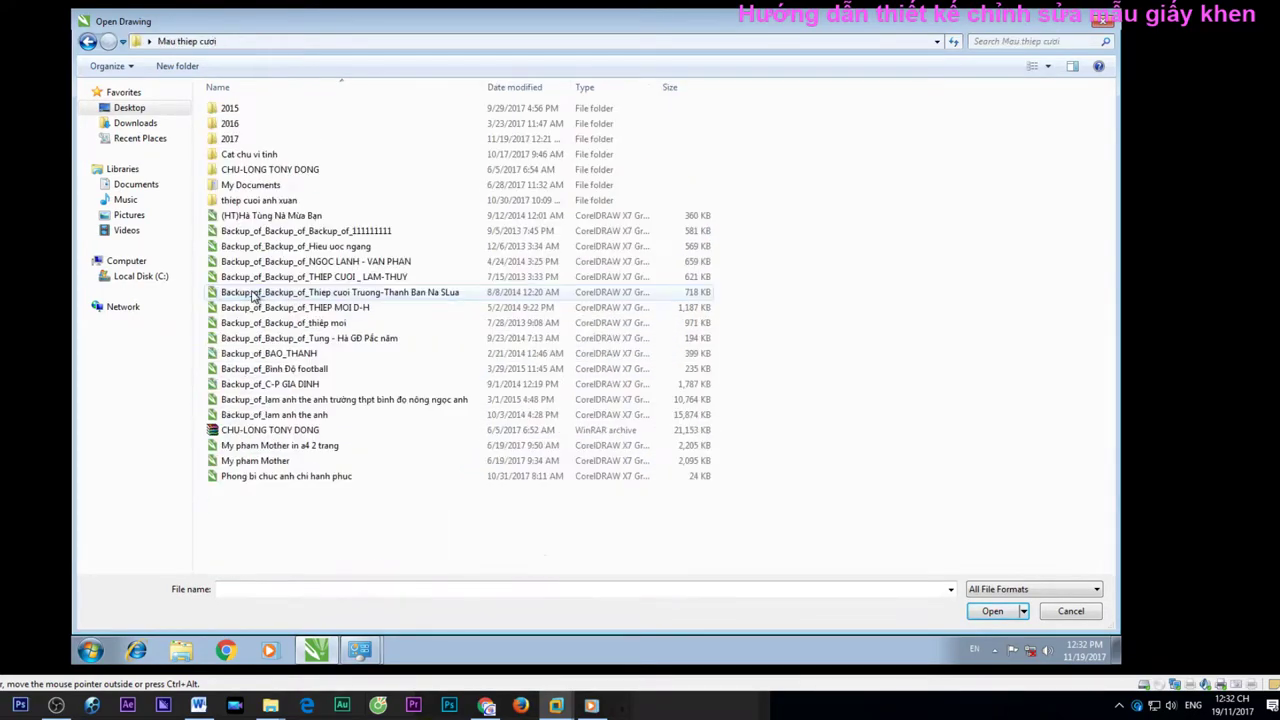
{"action": "left_click", "coordinate": [268, 174]}
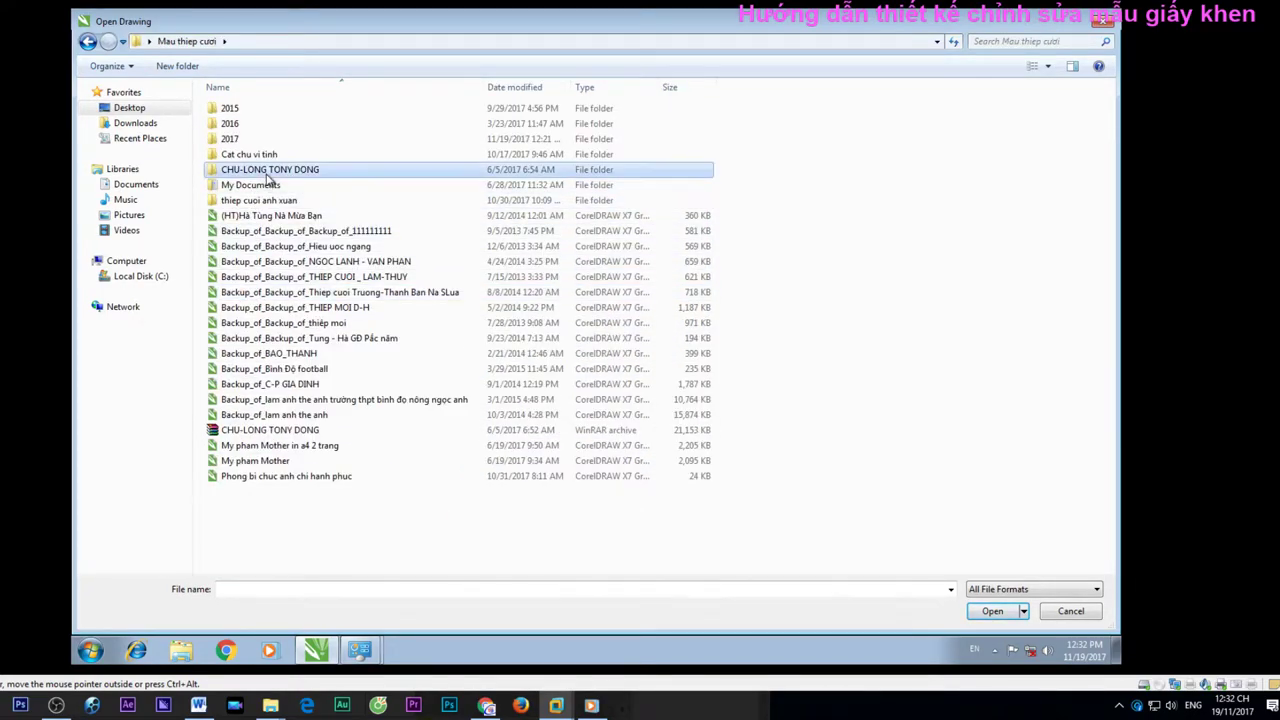
{"action": "double_click", "coordinate": [268, 174]}
{"action": "double_click", "coordinate": [283, 110]}
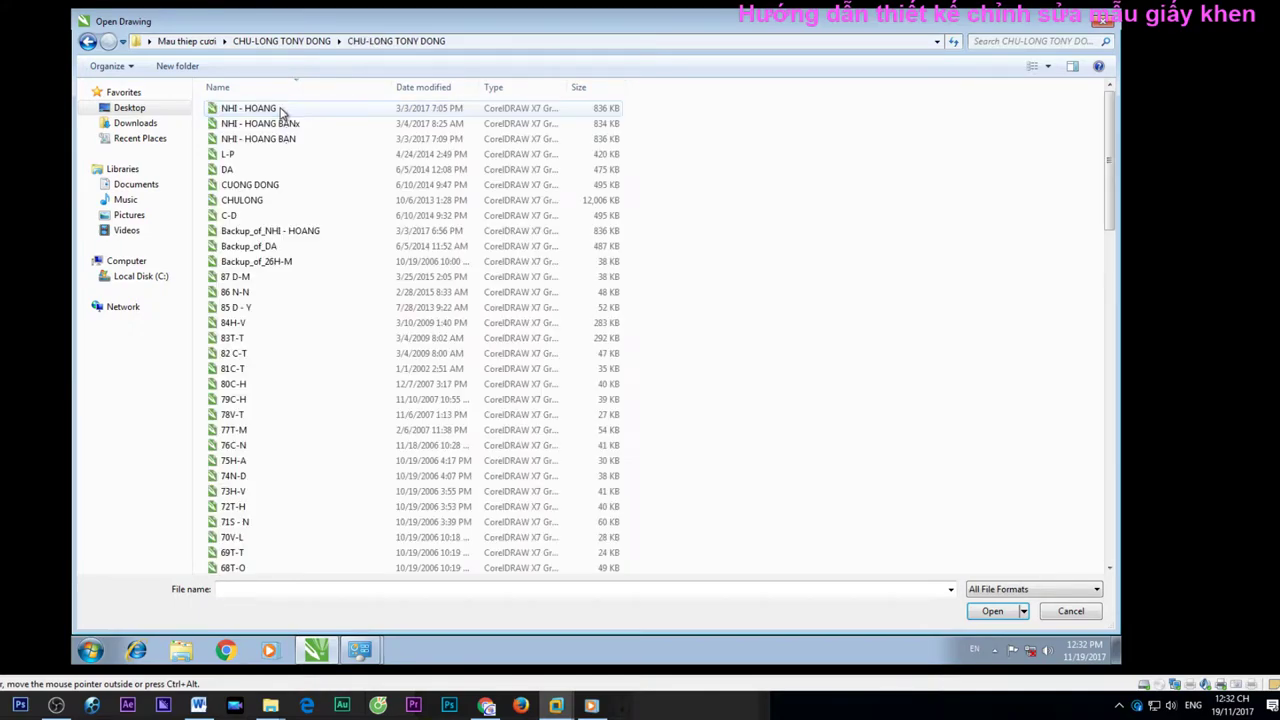
{"action": "right_click", "coordinate": [745, 257]}
{"action": "mouse_move", "coordinate": [780, 249]}
{"action": "left_click", "coordinate": [935, 266]}
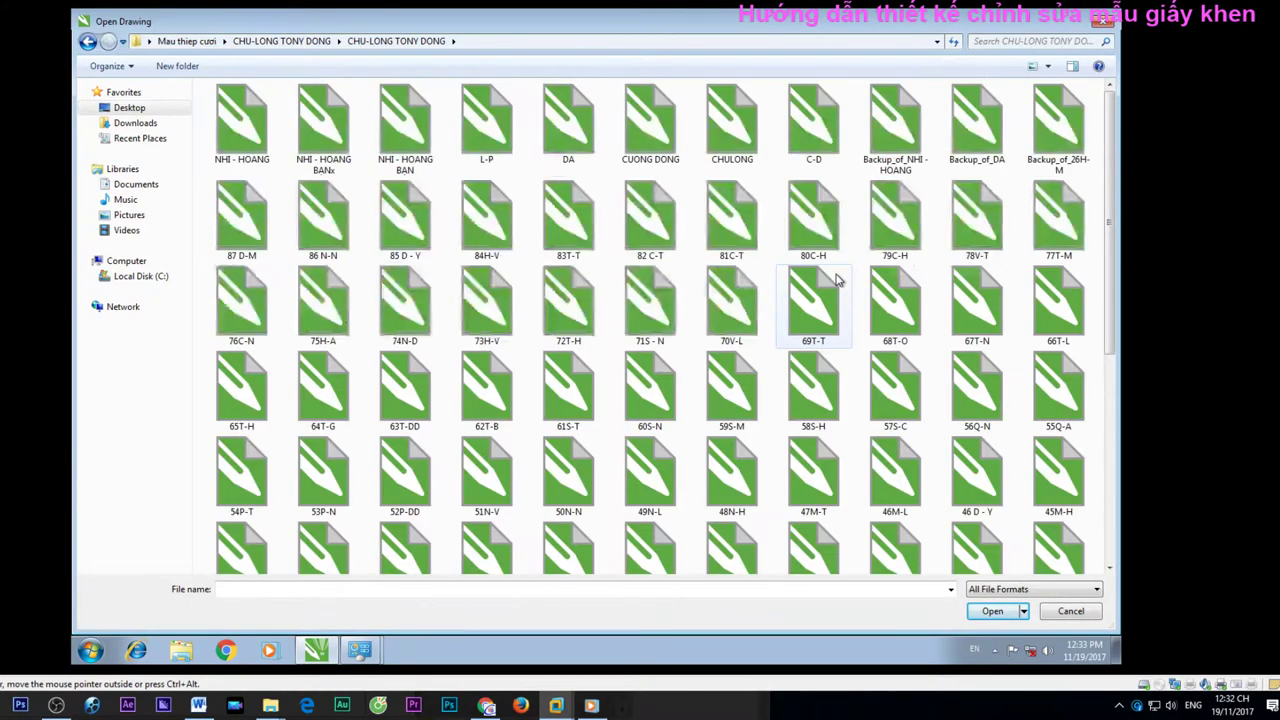
{"action": "scroll", "coordinate": [790, 354], "scroll_direction": "down", "scroll_amount": 5}
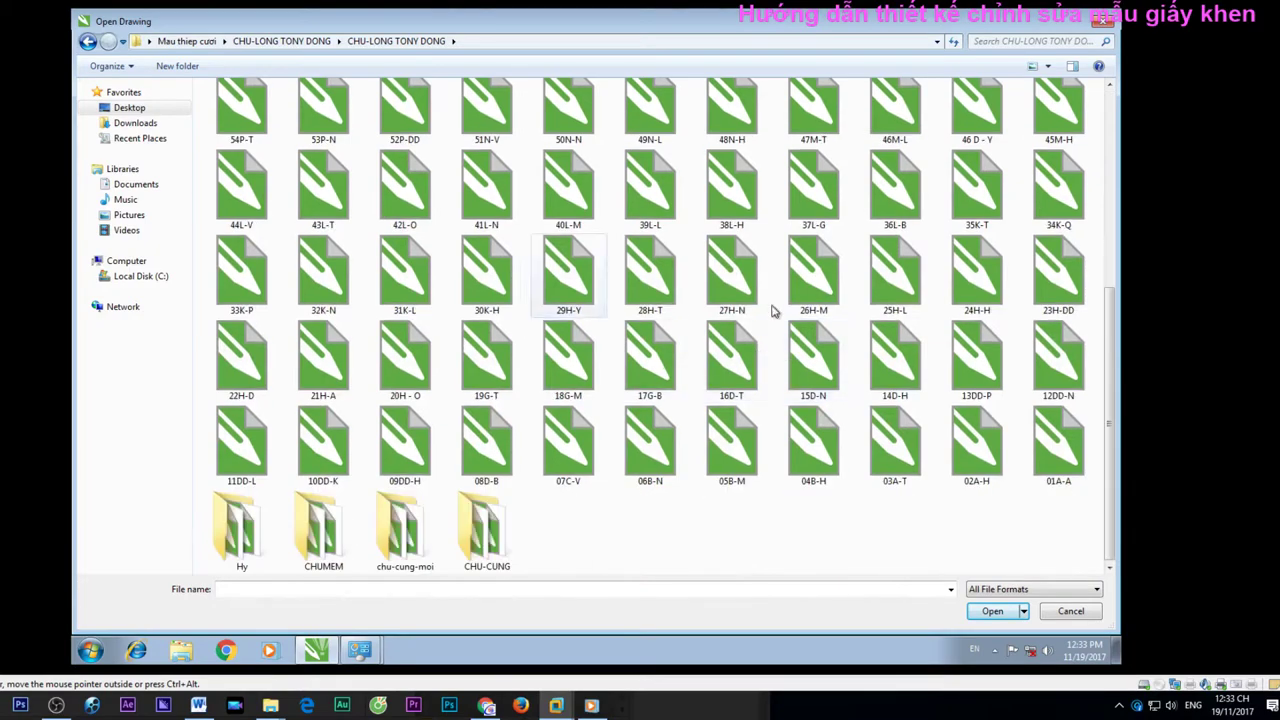
{"action": "left_click", "coordinate": [650, 290]}
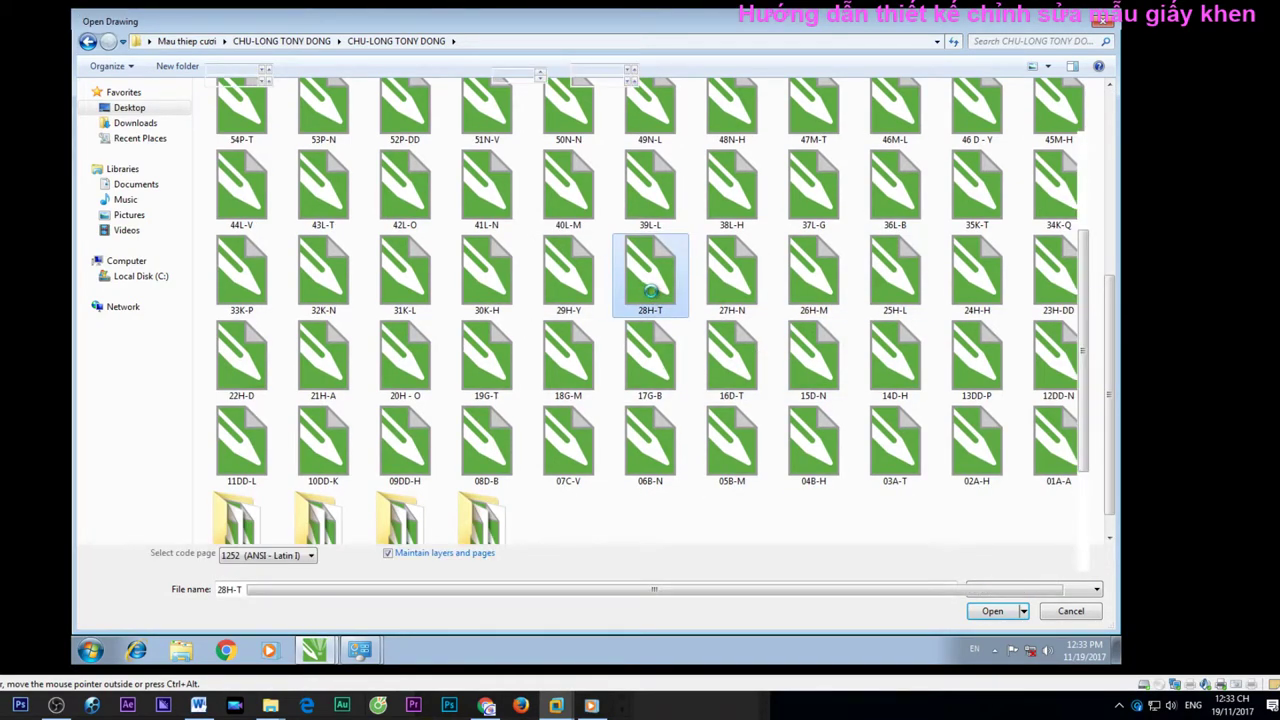
{"action": "scroll", "coordinate": [534, 354], "scroll_direction": "up", "scroll_amount": 3}
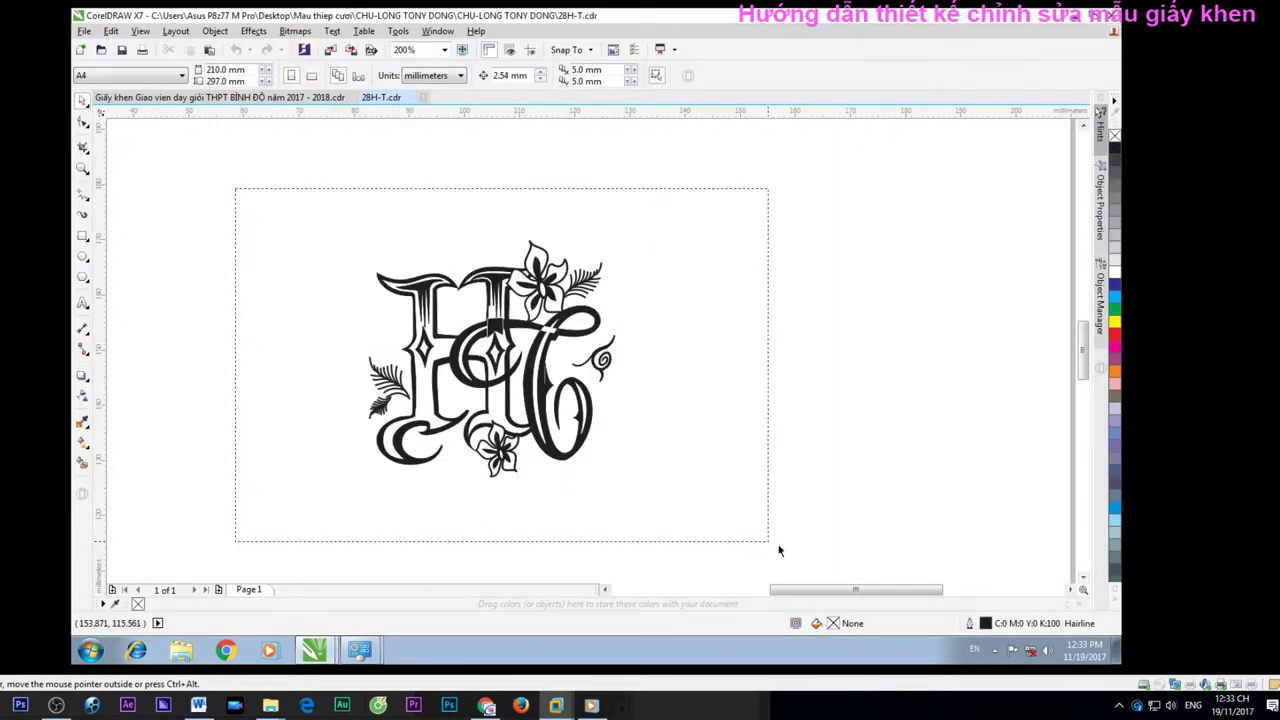
Select the whole black monogram and fill it red, then zoom in
{"action": "left_click_drag", "start_coordinate": [780, 550], "coordinate": [780, 551]}
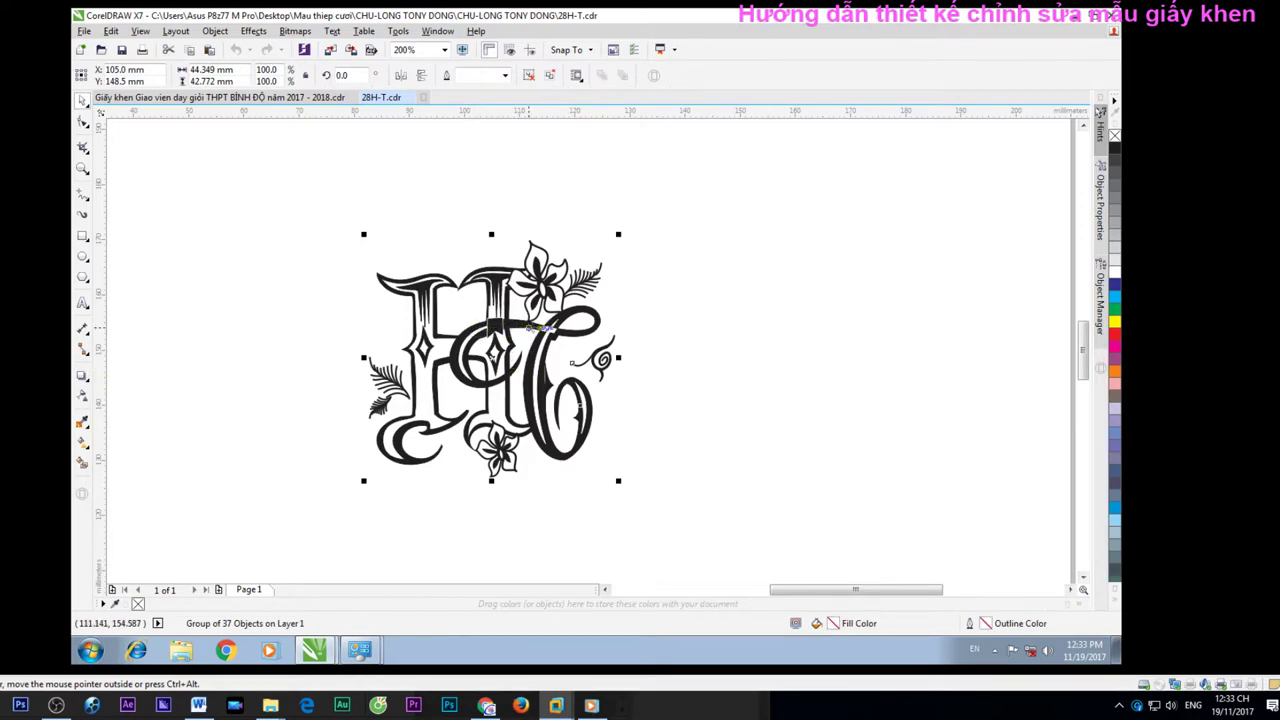
{"action": "left_click", "coordinate": [1115, 341]}
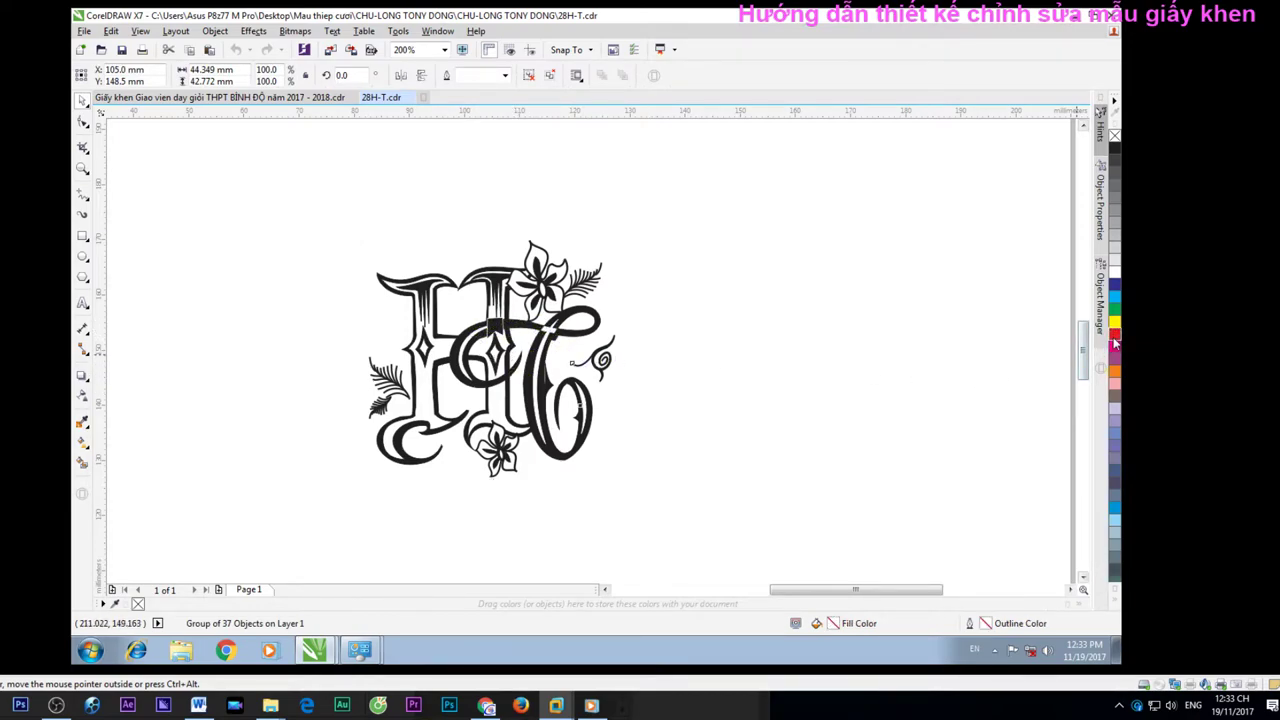
{"action": "key", "text": "z"}
{"action": "left_click", "coordinate": [490, 357]}
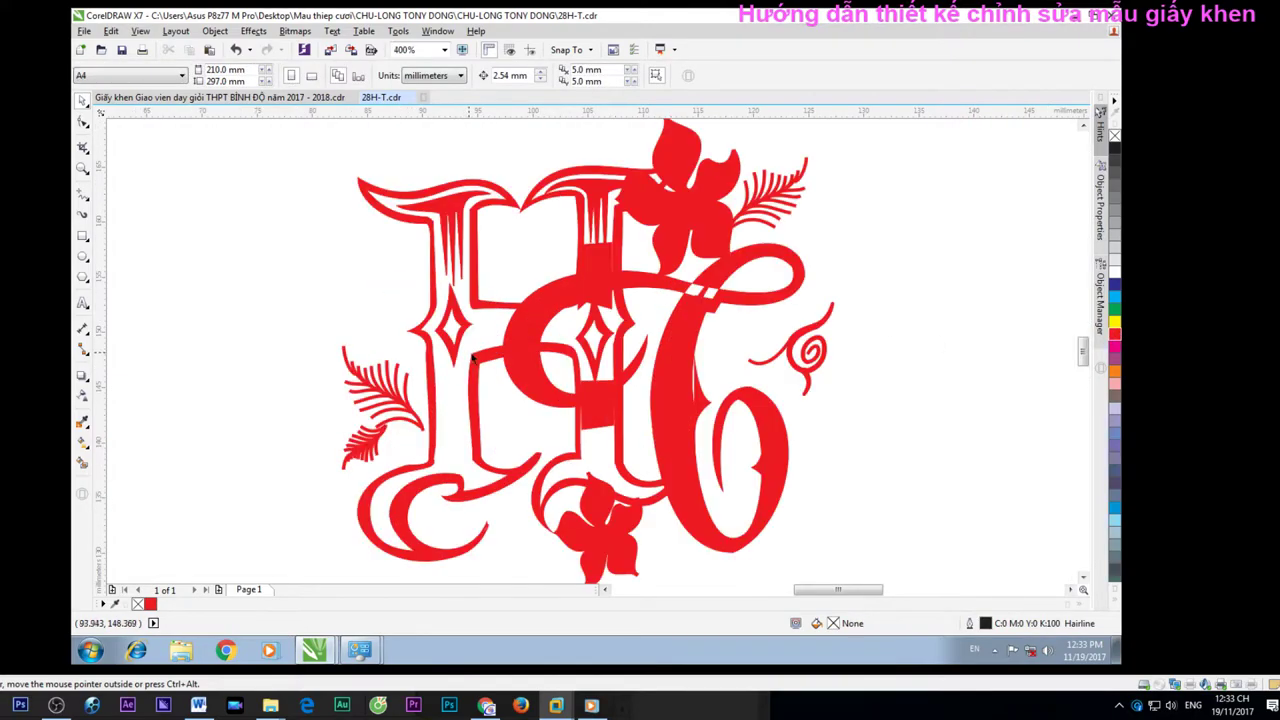
{"action": "left_click", "coordinate": [589, 348]}
{"action": "scroll", "coordinate": [535, 320], "scroll_direction": "down", "scroll_amount": 2}
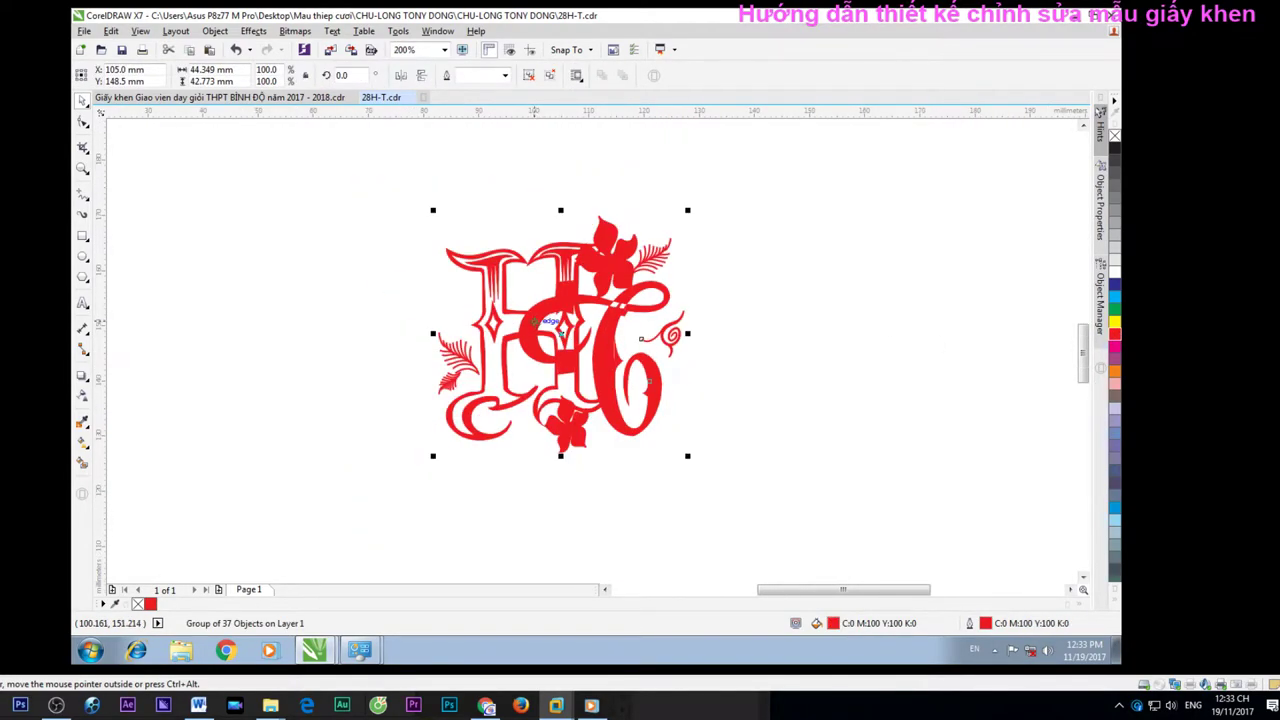
{"action": "left_click", "coordinate": [420, 177]}
Ungroup the red monogram into its 37 separate pieces and clear the selection
{"action": "key", "text": "ctrl+a"}
{"action": "right_click", "coordinate": [572, 310]}
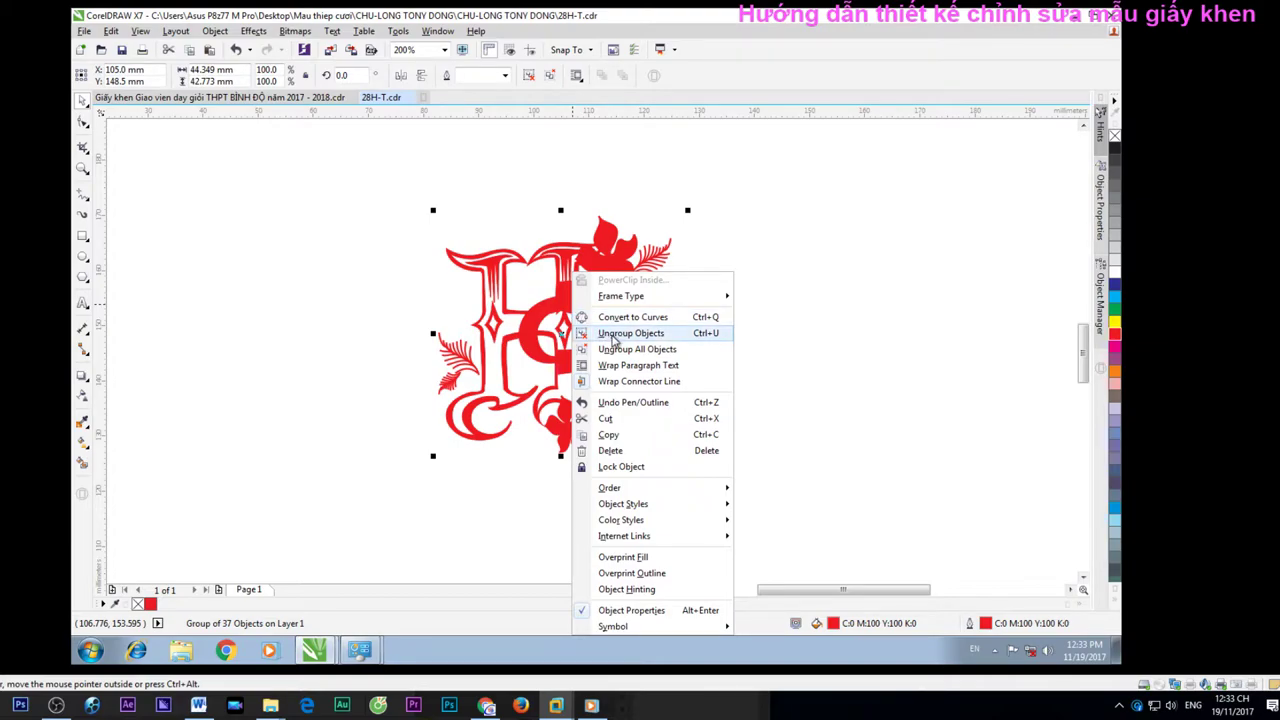
{"action": "left_click", "coordinate": [424, 200]}
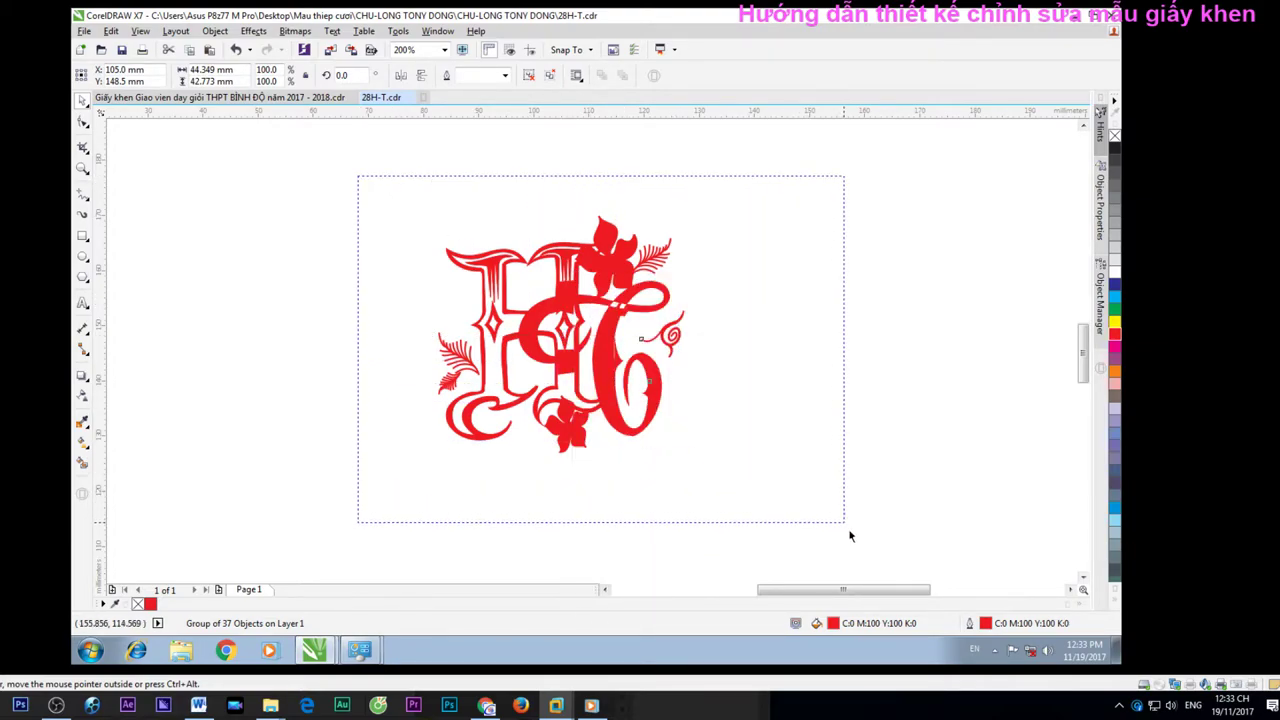
{"action": "left_click", "coordinate": [578, 280]}
{"action": "right_click", "coordinate": [582, 272]}
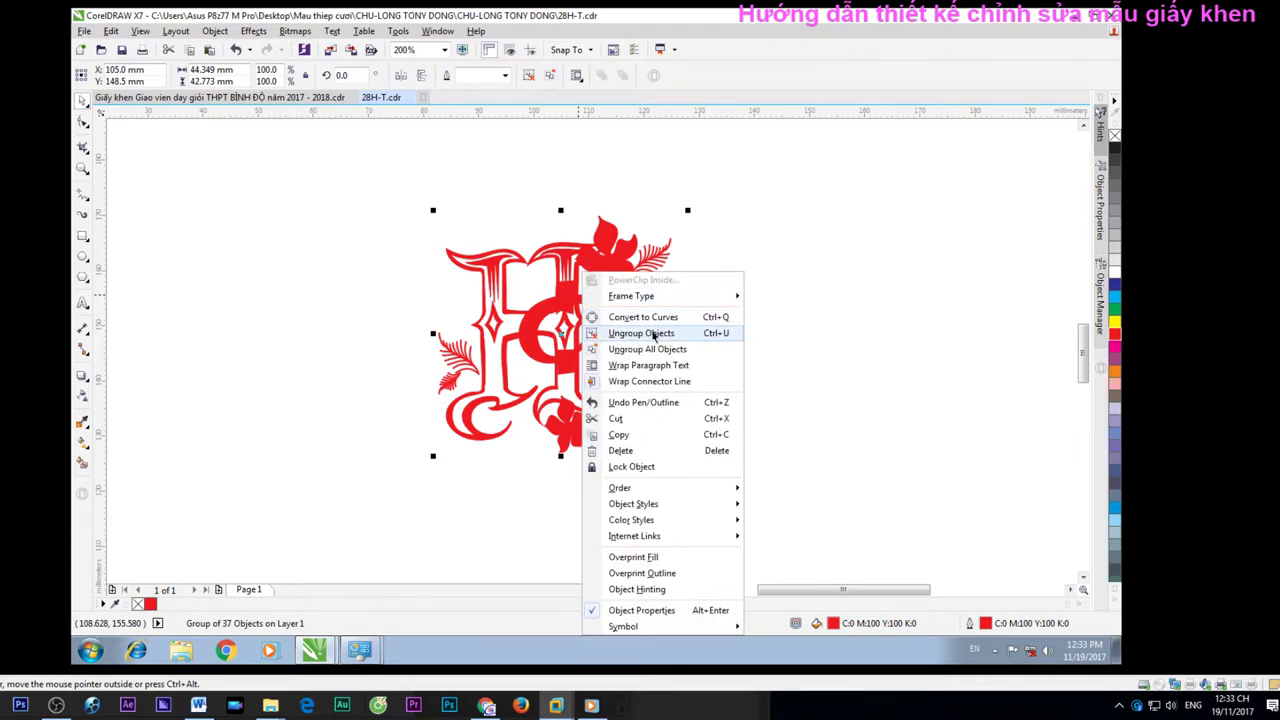
{"action": "left_click", "coordinate": [655, 334]}
{"action": "key", "text": "Escape"}
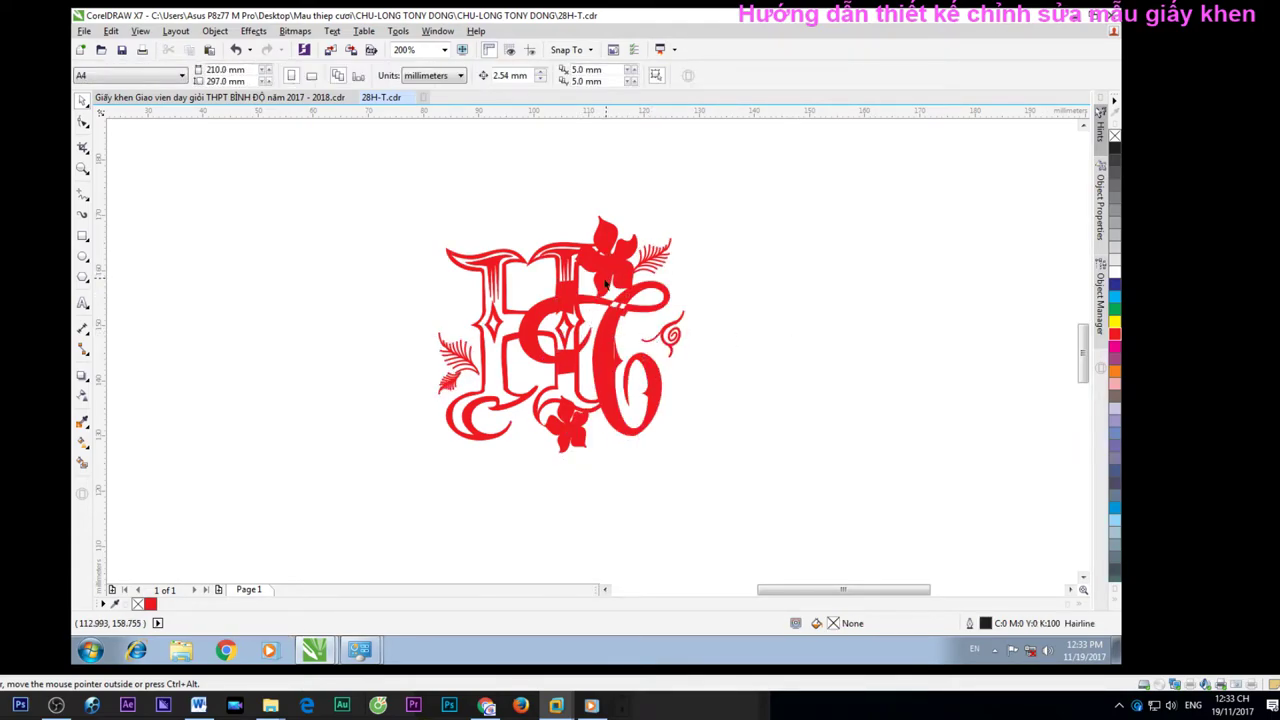
With the Shape tool, drag a petal's bottom node to reshape the flower petal
{"action": "double_click", "coordinate": [608, 283]}
{"action": "scroll", "coordinate": [606, 285], "scroll_direction": "up", "scroll_amount": 3}
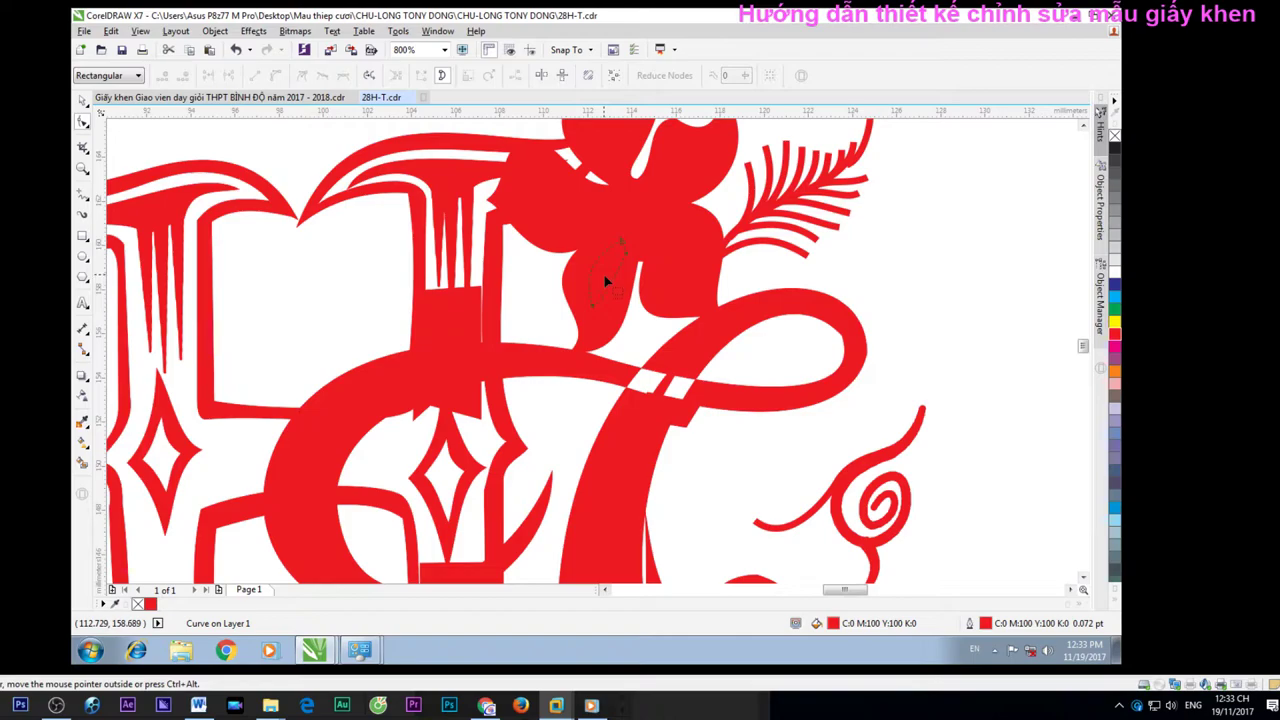
{"action": "right_click", "coordinate": [86, 121]}
{"action": "left_click", "coordinate": [85, 121]}
{"action": "left_click", "coordinate": [577, 350]}
{"action": "mouse_move", "coordinate": [577, 350]}
{"action": "left_mouse_down"}
{"action": "mouse_move", "coordinate": [608, 352]}
{"action": "mouse_move", "coordinate": [550, 342]}
{"action": "mouse_move", "coordinate": [561, 345]}
{"action": "left_mouse_up"}
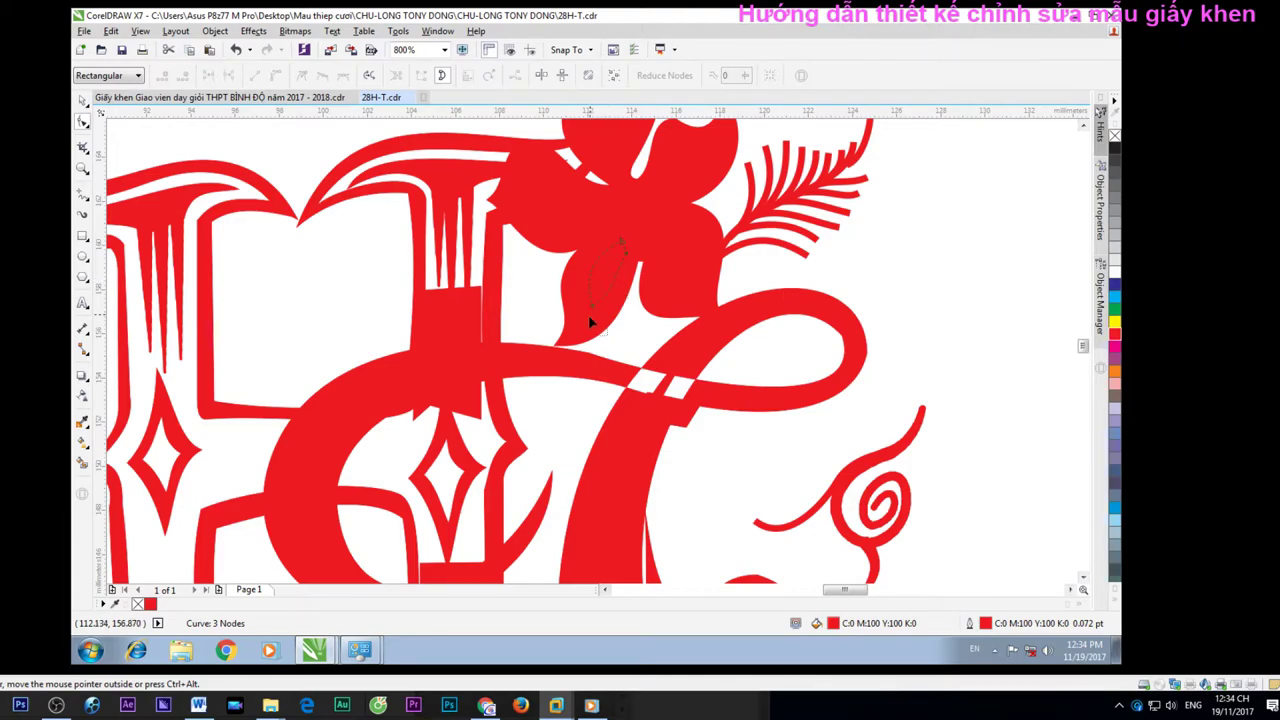
Fill the petal piece, the small ellipse and the top flower pieces white
{"action": "left_click", "coordinate": [1114, 270]}
{"action": "left_click", "coordinate": [660, 262]}
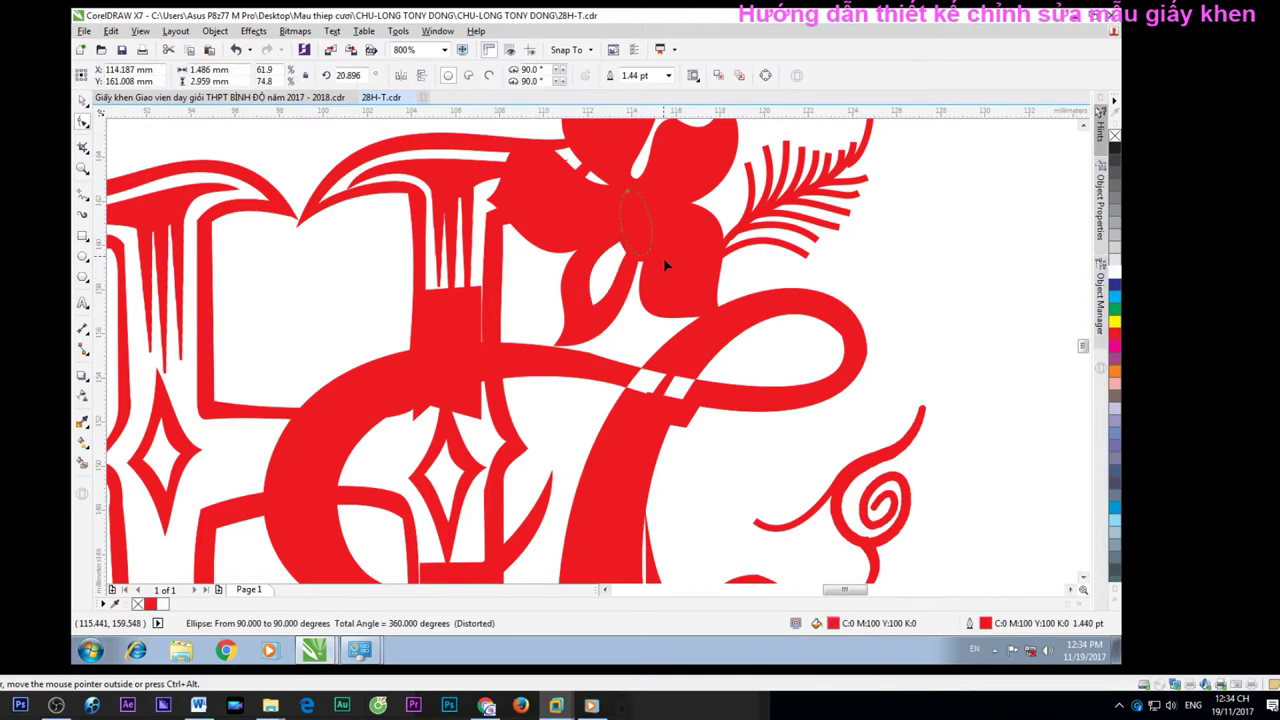
{"action": "left_click", "coordinate": [1114, 270]}
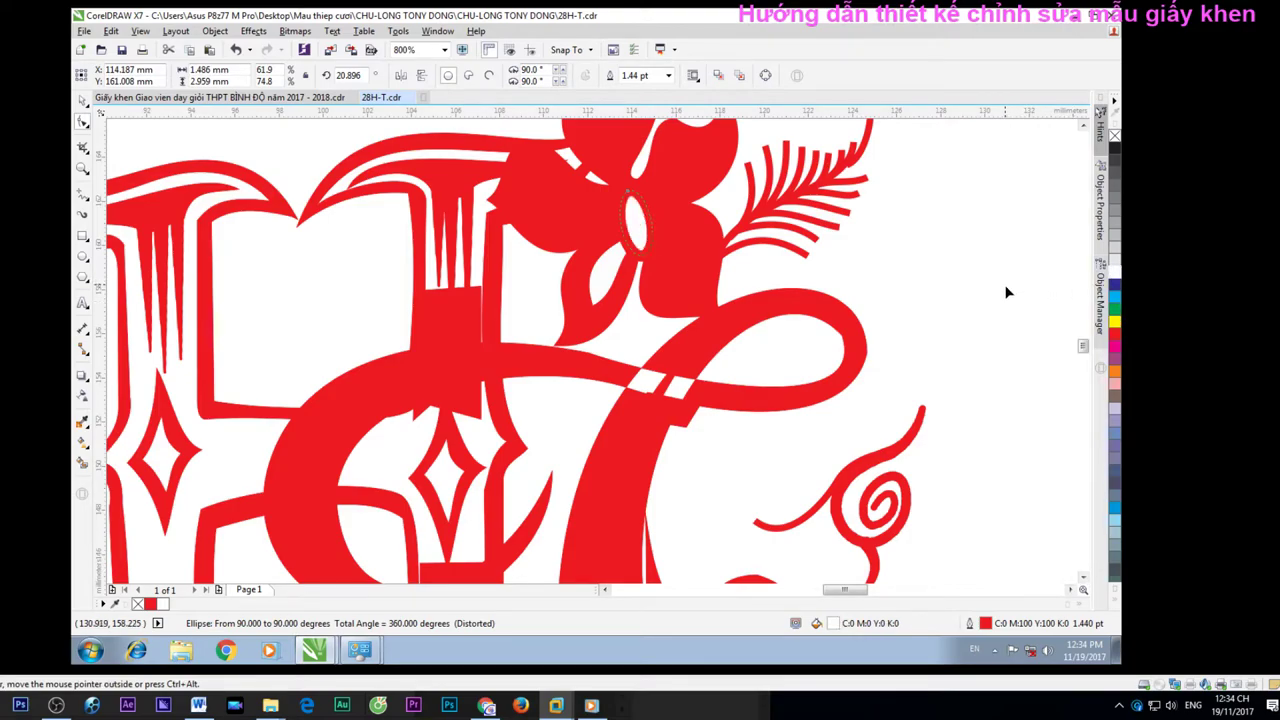
{"action": "left_click", "coordinate": [669, 270]}
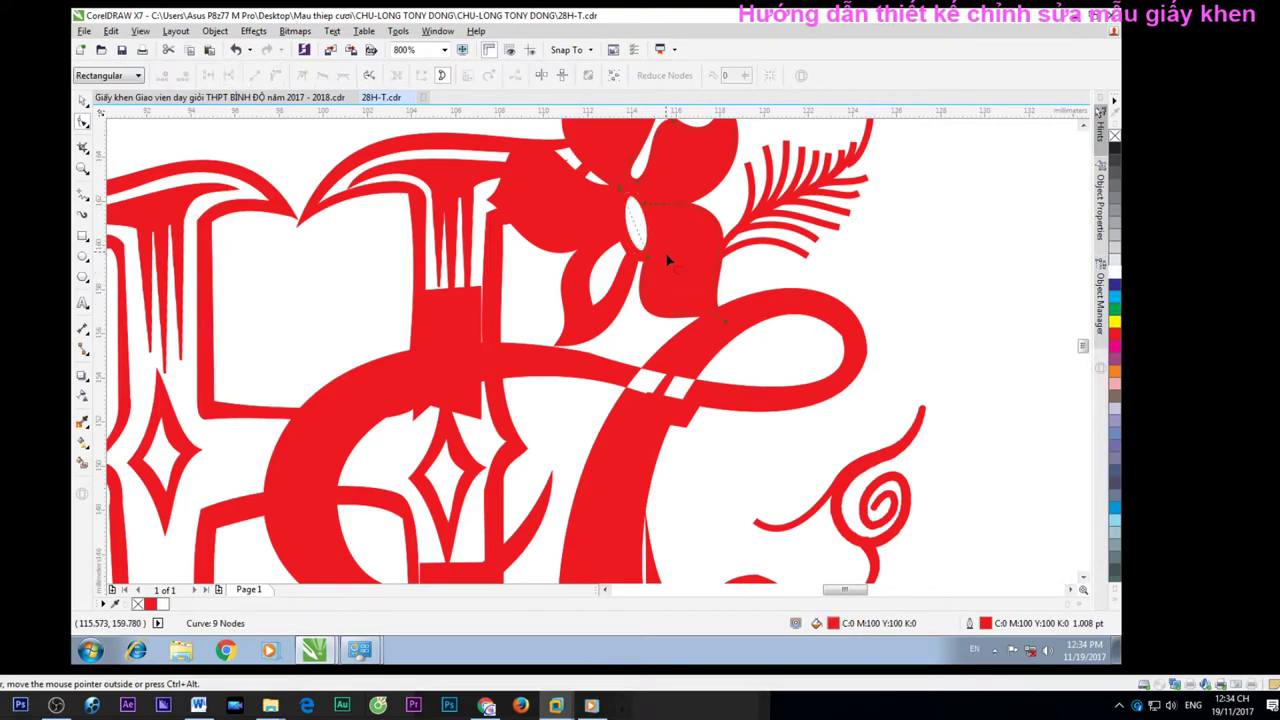
{"action": "left_click", "coordinate": [1114, 270]}
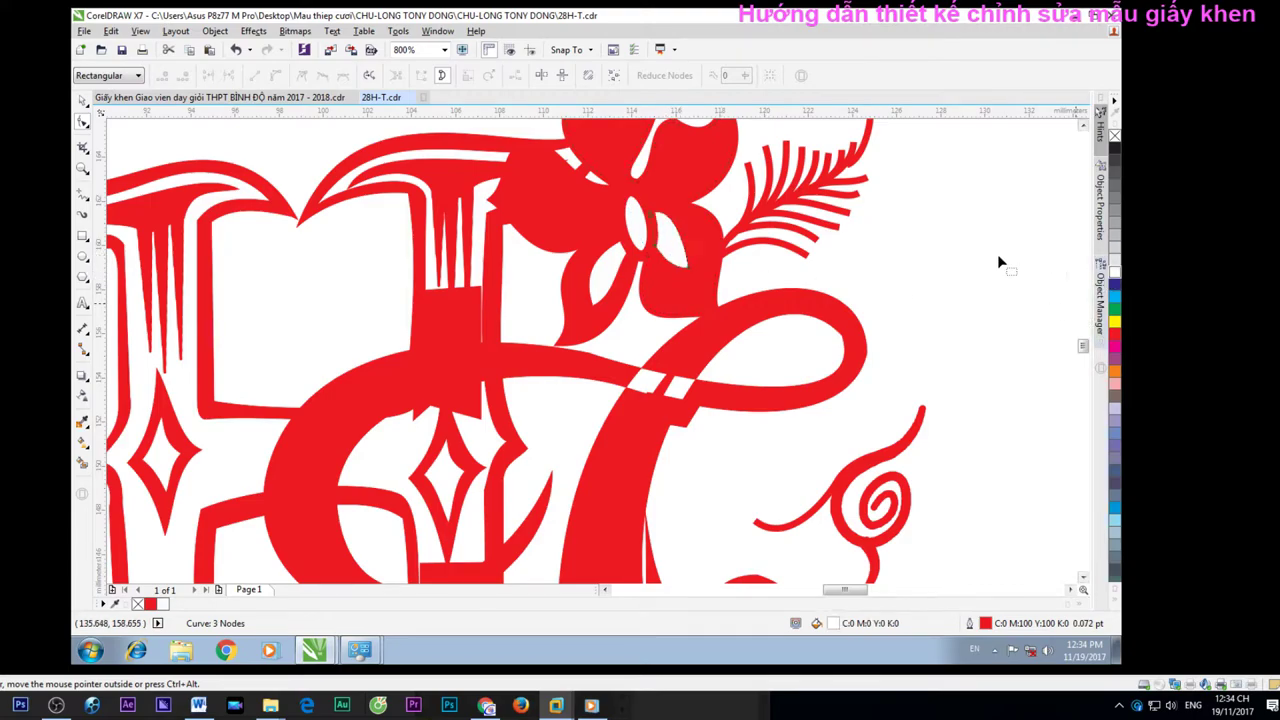
{"action": "left_click", "coordinate": [1114, 276]}
{"action": "left_click", "coordinate": [607, 161]}
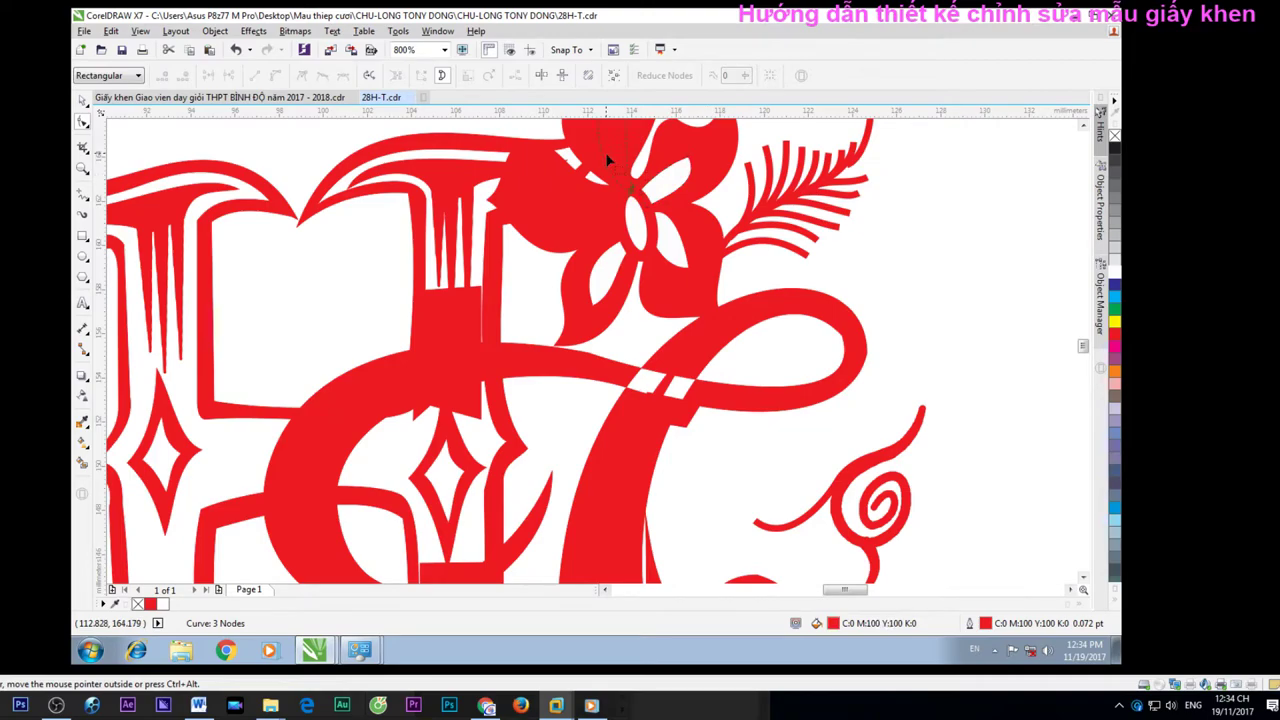
{"action": "left_click", "coordinate": [1114, 276]}
Fill one more flower curve white, zoom out and return to the Pick tool
{"action": "left_click", "coordinate": [588, 221]}
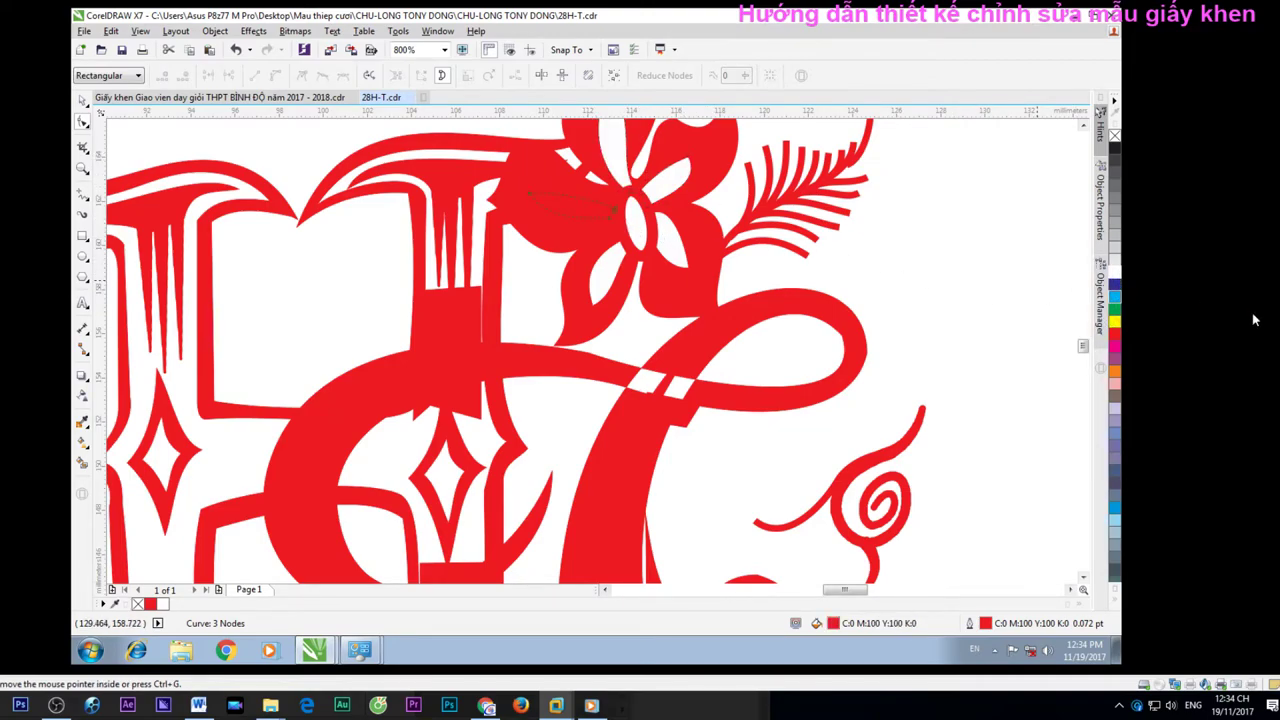
{"action": "left_click", "coordinate": [1114, 272]}
{"action": "left_click", "coordinate": [679, 357]}
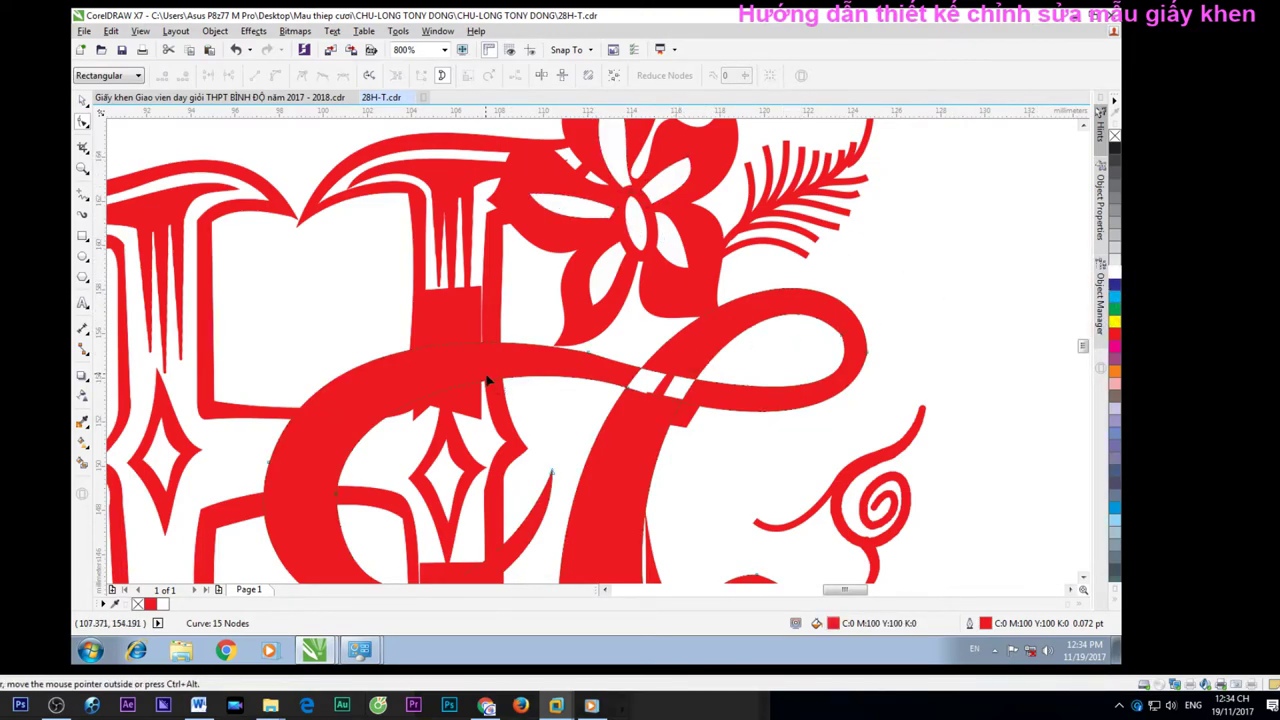
{"action": "scroll", "coordinate": [299, 421], "scroll_direction": "down", "scroll_amount": 1}
{"action": "scroll", "coordinate": [551, 428], "scroll_direction": "down", "scroll_amount": 1}
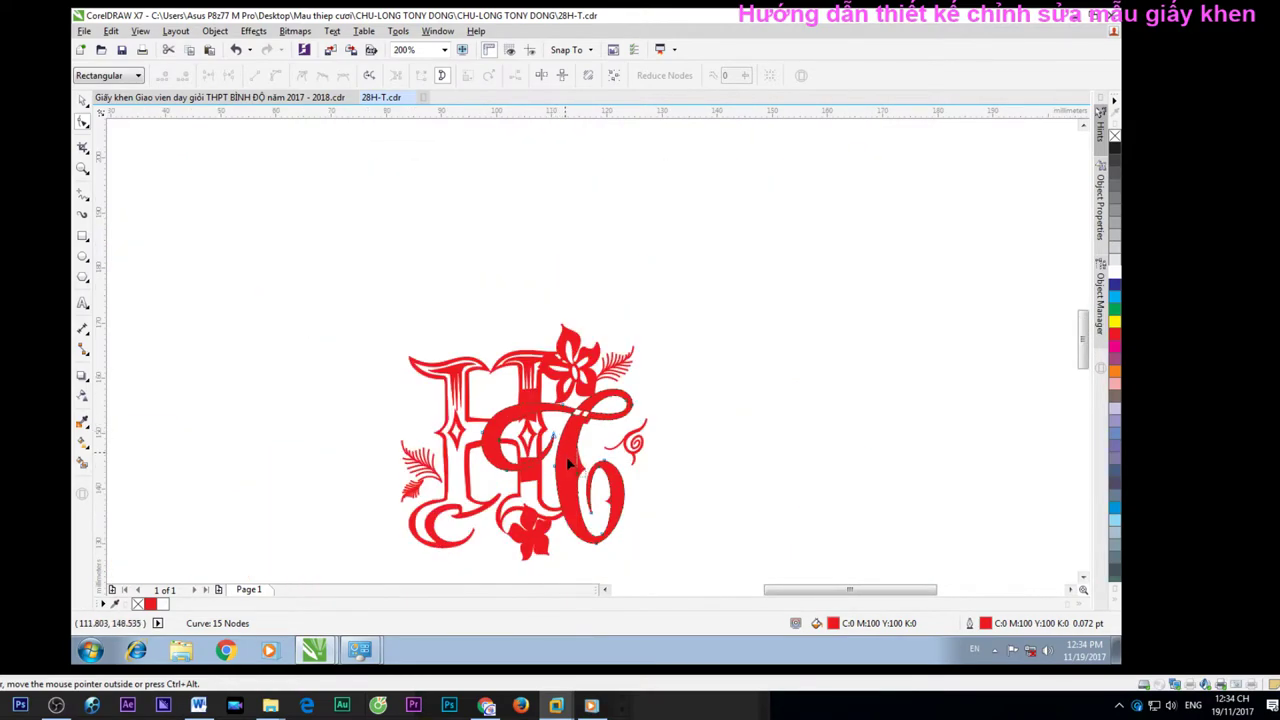
{"action": "key", "text": "Escape"}
{"action": "left_click", "coordinate": [83, 101]}
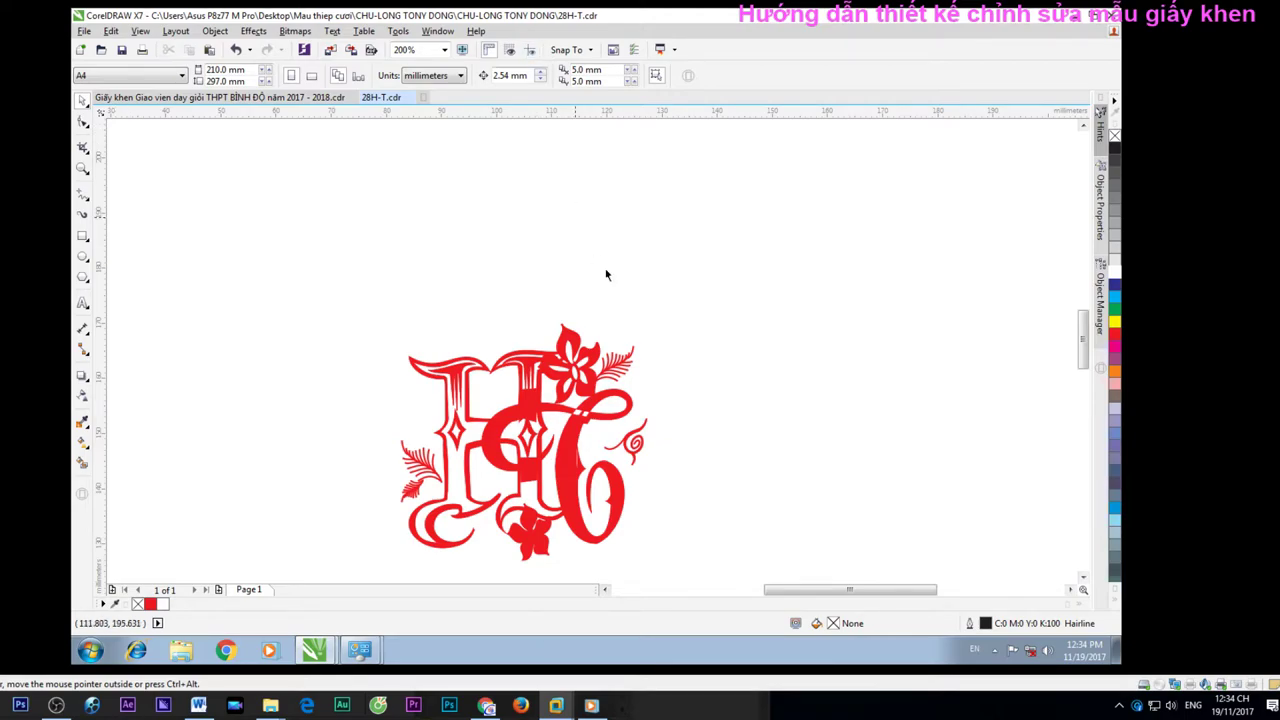
Select the monogram artwork and pick a shape inside it with the Shape tool
{"action": "scroll", "coordinate": [612, 488], "scroll_direction": "up", "scroll_amount": 1}
{"action": "scroll", "coordinate": [547, 500], "scroll_direction": "up", "scroll_amount": 2}
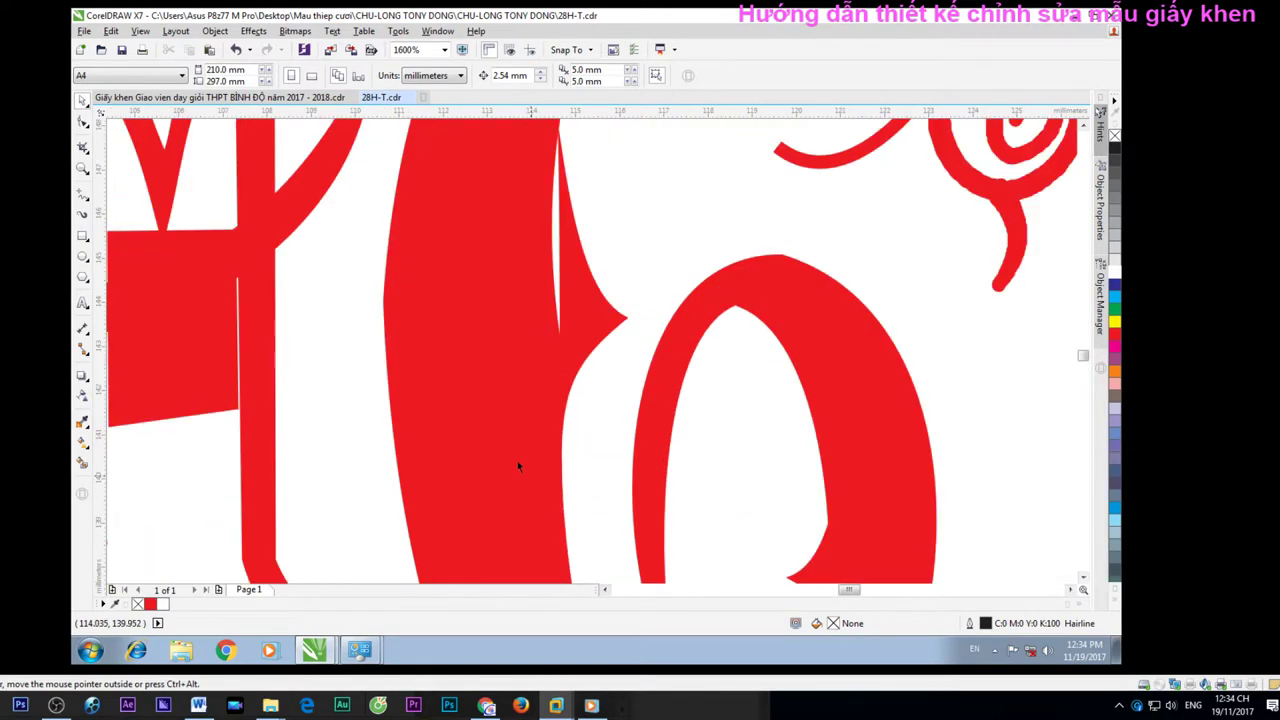
{"action": "left_click", "coordinate": [481, 407]}
{"action": "scroll", "coordinate": [481, 407], "scroll_direction": "down", "scroll_amount": 2}
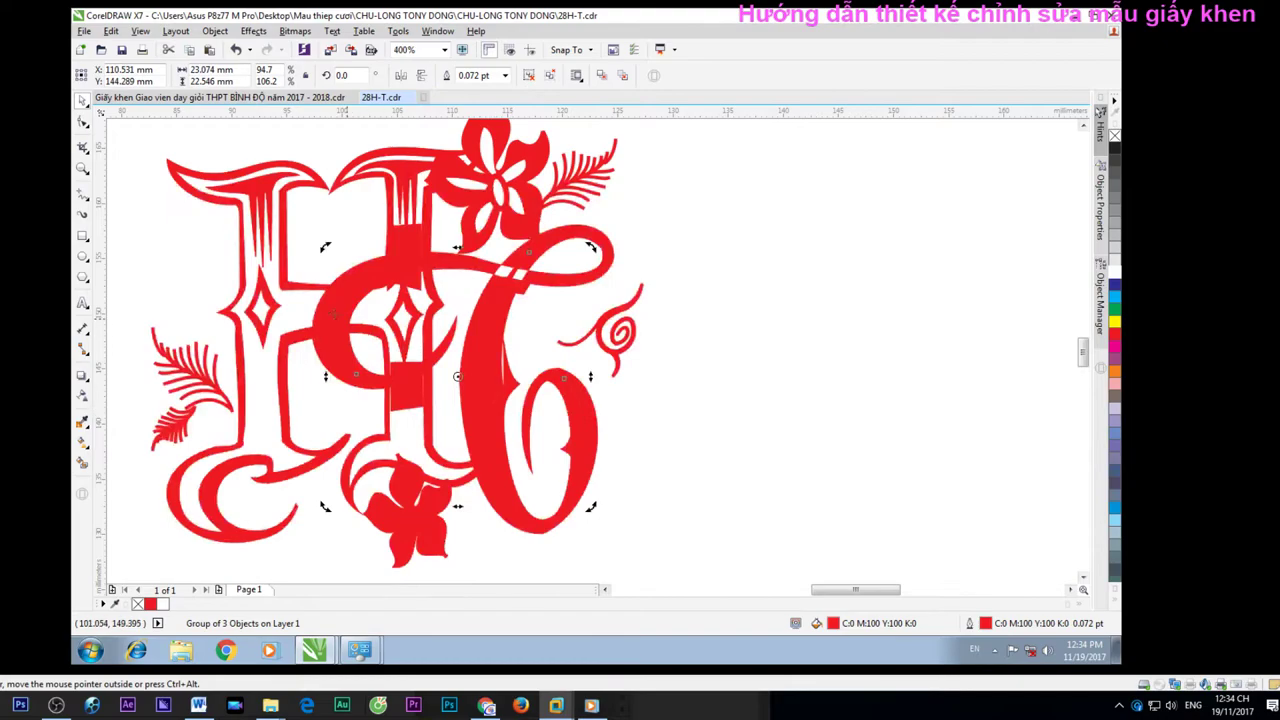
{"action": "left_click", "coordinate": [83, 120]}
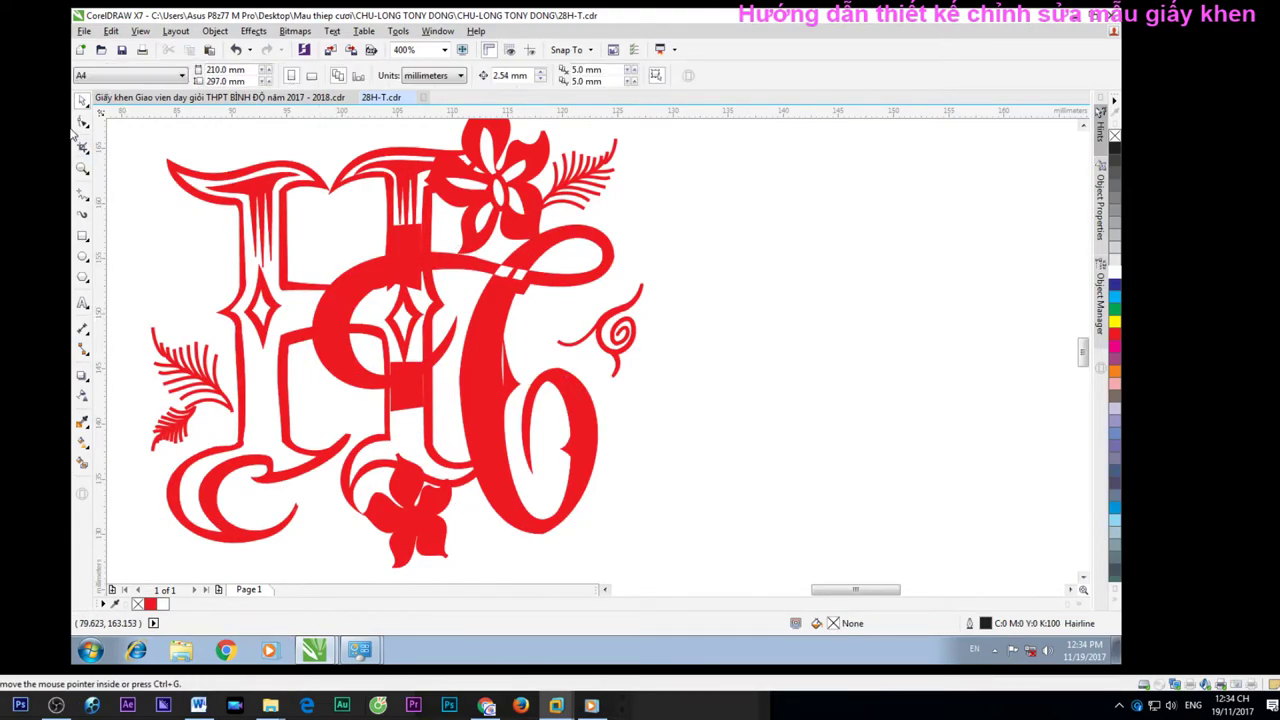
{"action": "left_click", "coordinate": [478, 409]}
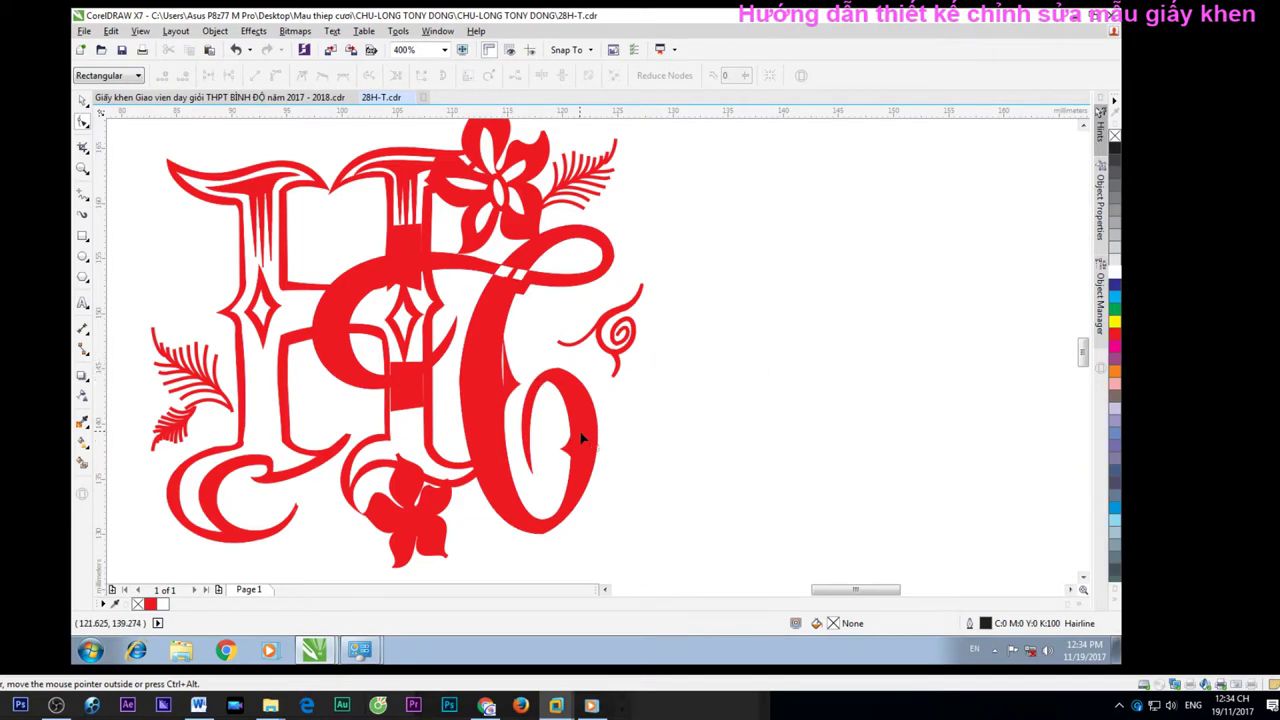
{"action": "left_click", "coordinate": [83, 100]}
{"action": "scroll", "coordinate": [444, 272], "scroll_direction": "down", "scroll_amount": 3}
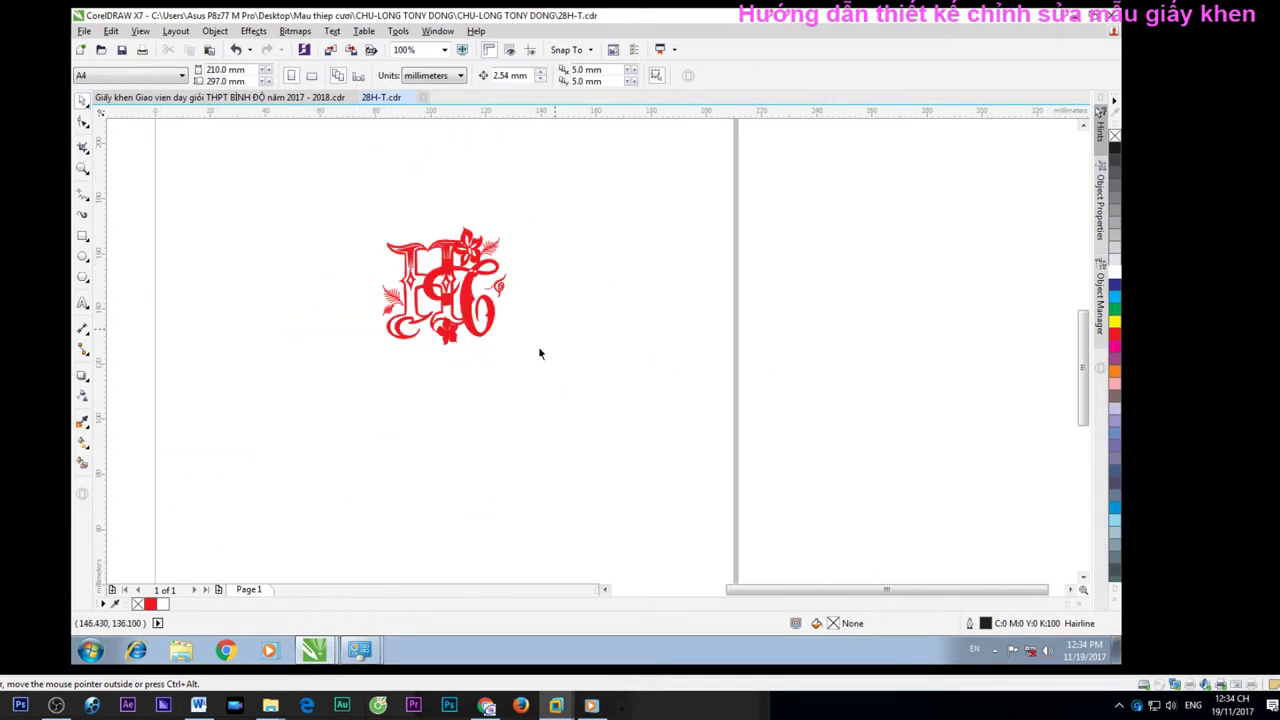
{"action": "scroll", "coordinate": [430, 305], "scroll_direction": "up", "scroll_amount": 6}
Fill the flower's teardrop shape, left petal curve and centre ellipse white
{"action": "key", "text": "F10"}
{"action": "left_click", "coordinate": [434, 296]}
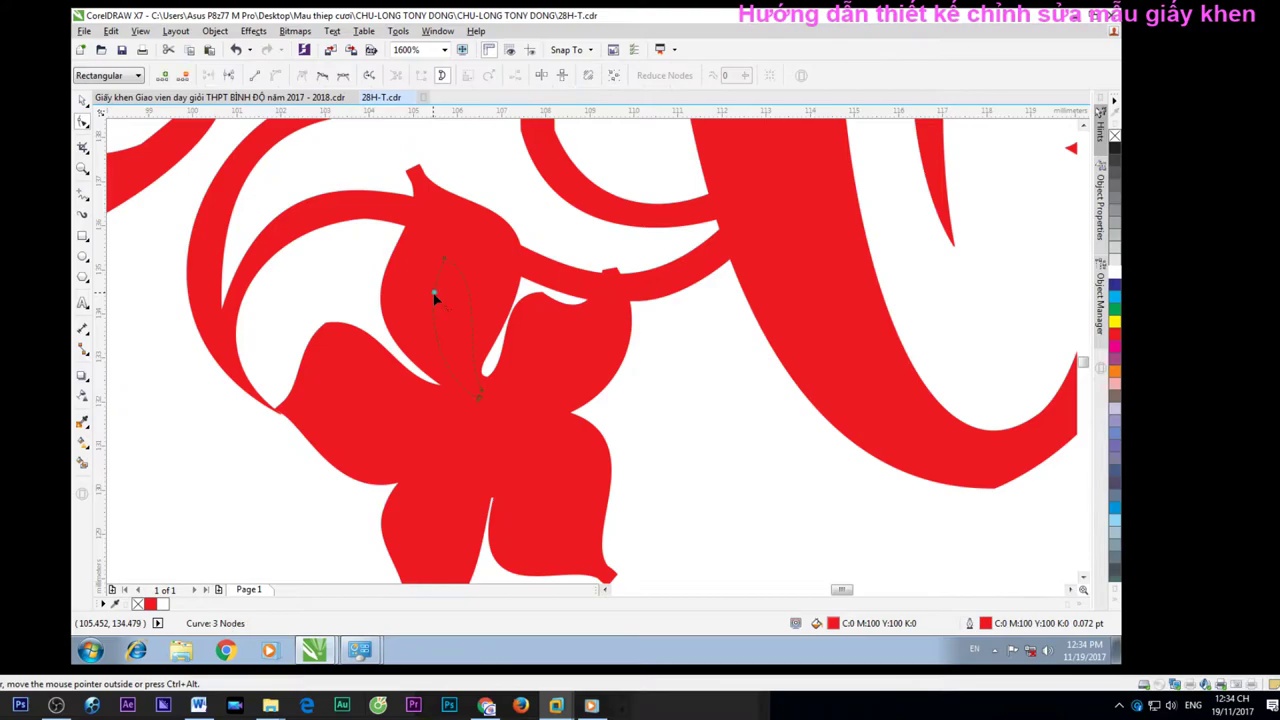
{"action": "left_click", "coordinate": [1115, 332]}
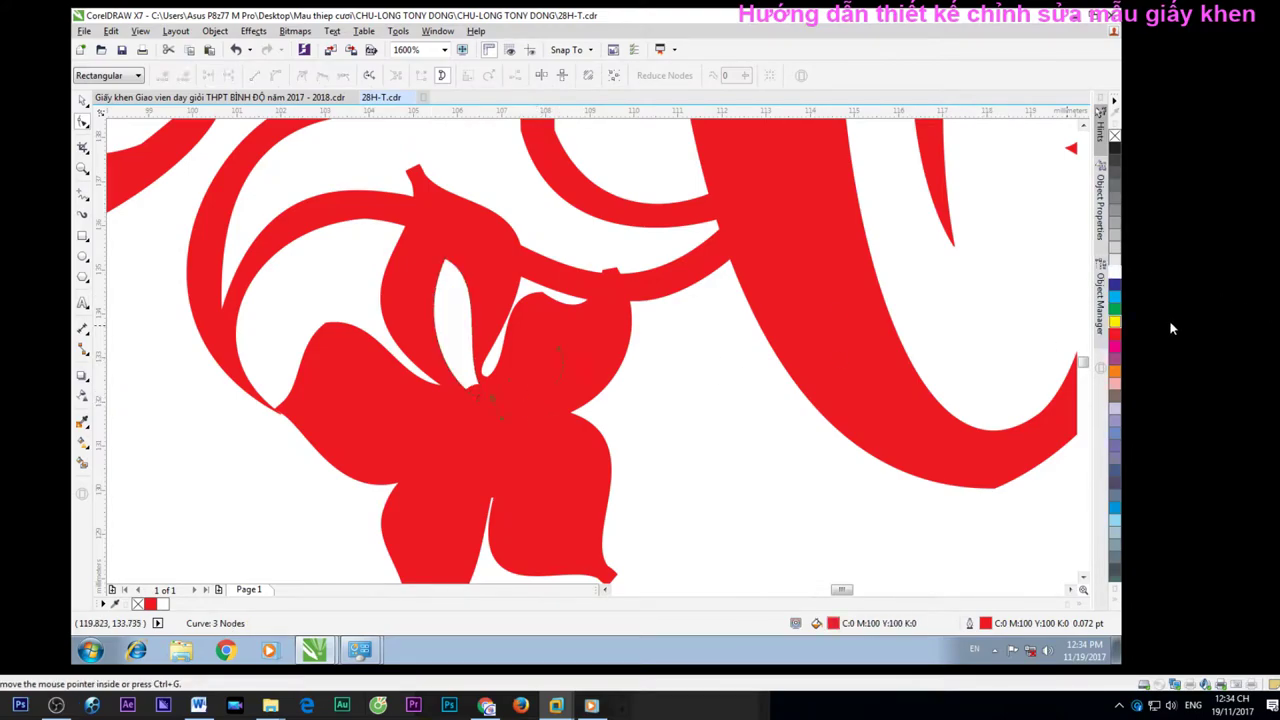
{"action": "left_click", "coordinate": [1117, 277]}
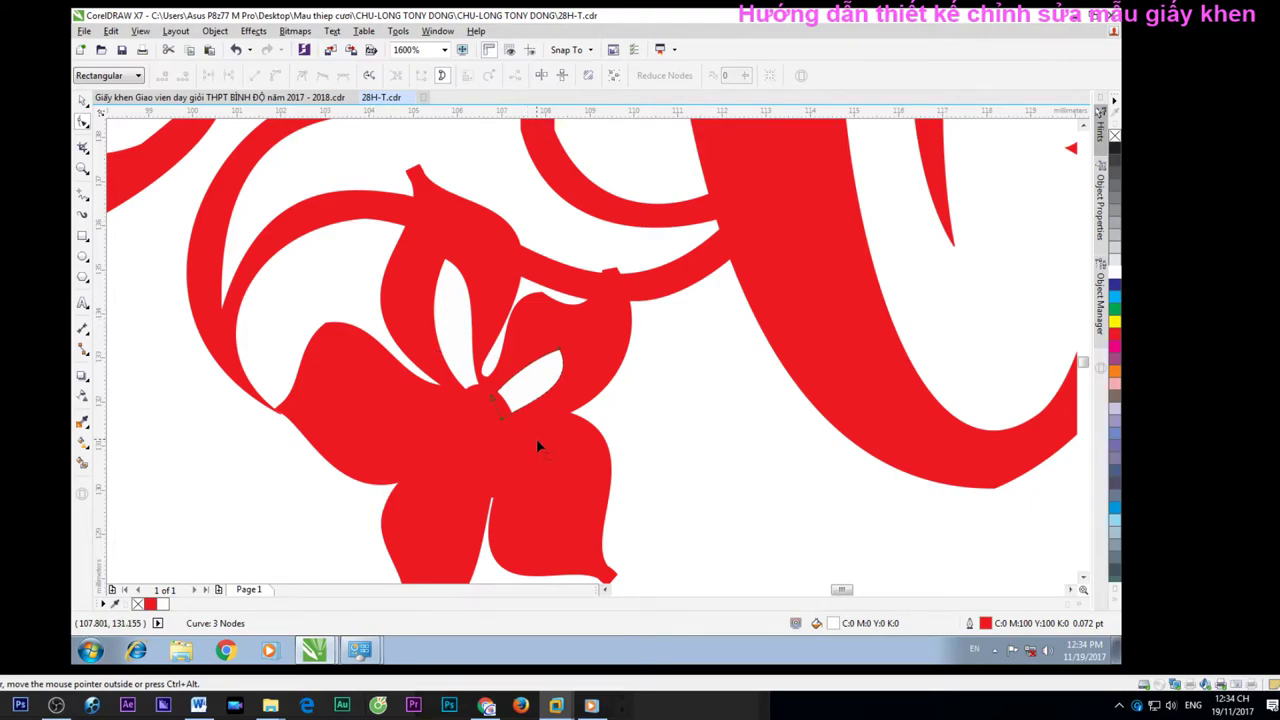
{"action": "left_click", "coordinate": [388, 418]}
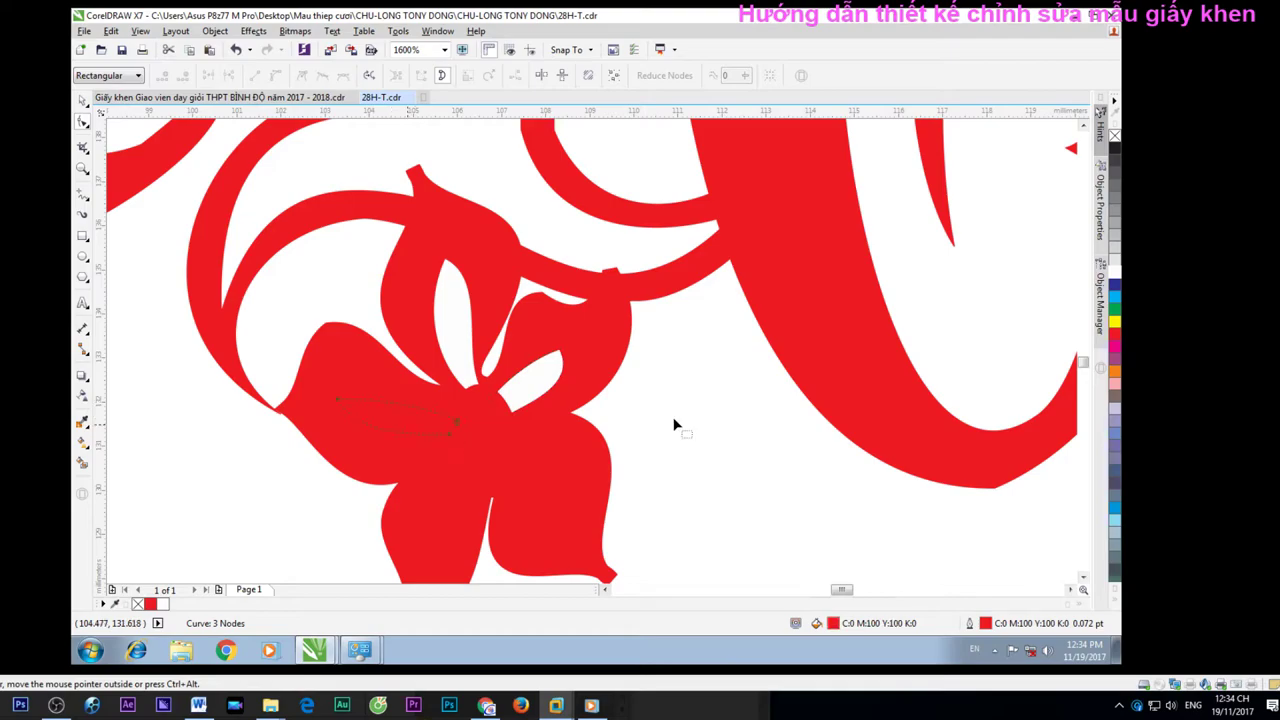
{"action": "left_click", "coordinate": [1114, 268]}
{"action": "left_click", "coordinate": [500, 478]}
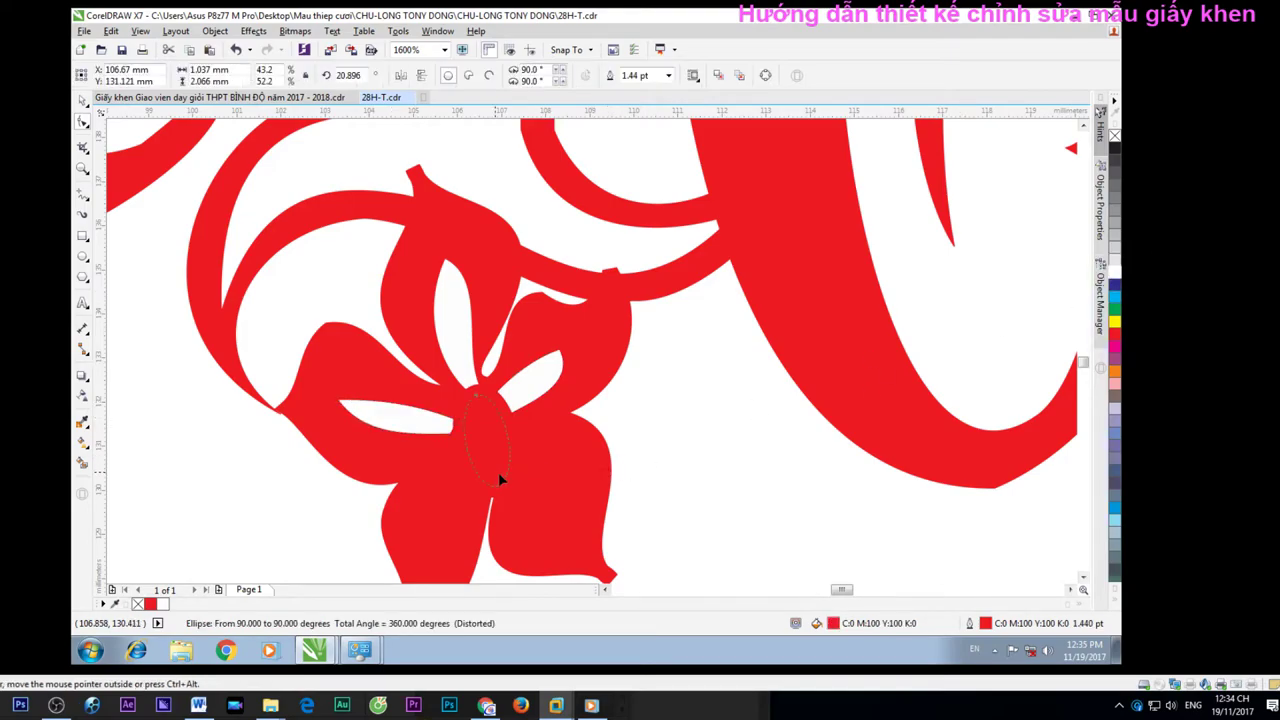
{"action": "left_click", "coordinate": [1114, 268]}
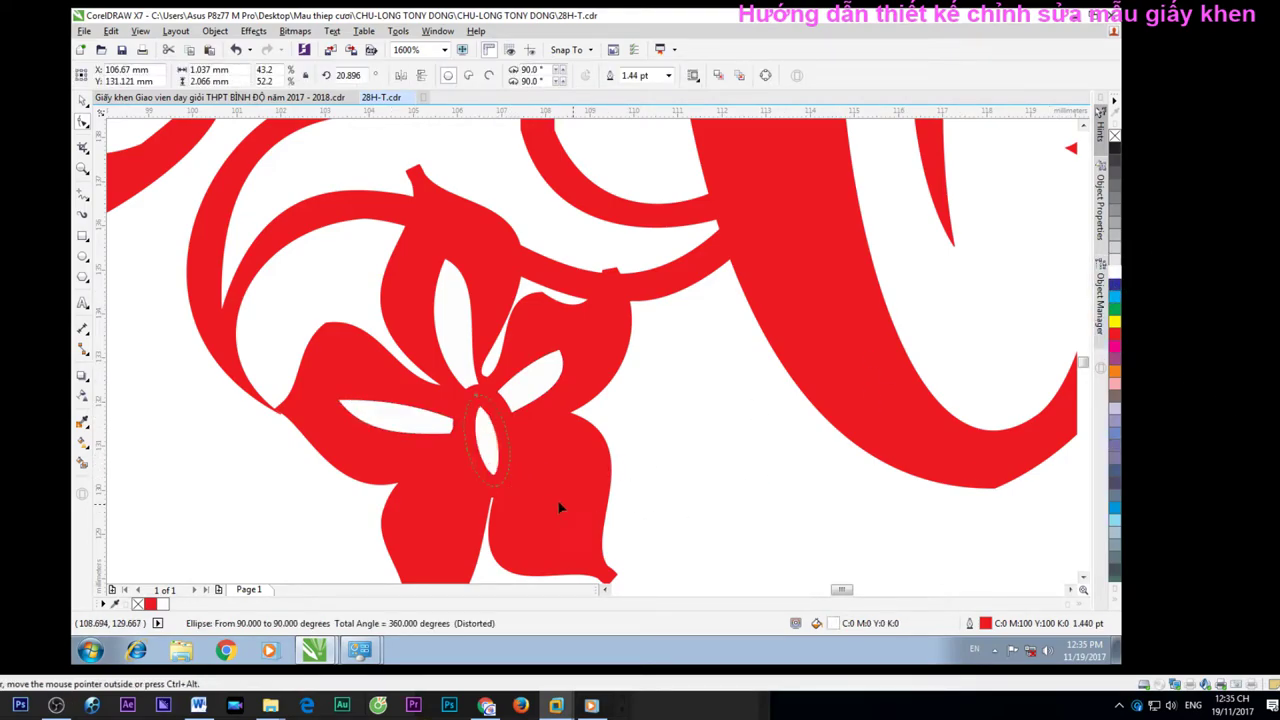
Give the lower-left and lower-right petal curves a white fill and white outline
{"action": "key", "text": "F10"}
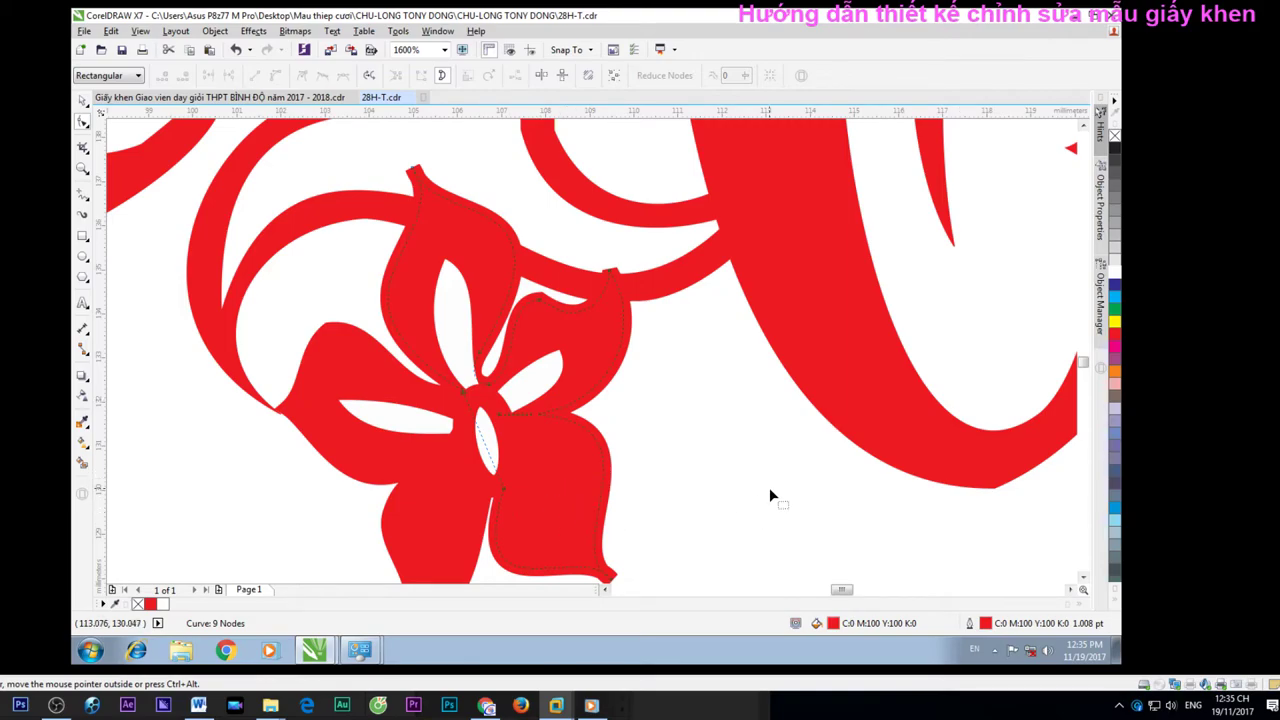
{"action": "left_click", "coordinate": [422, 517]}
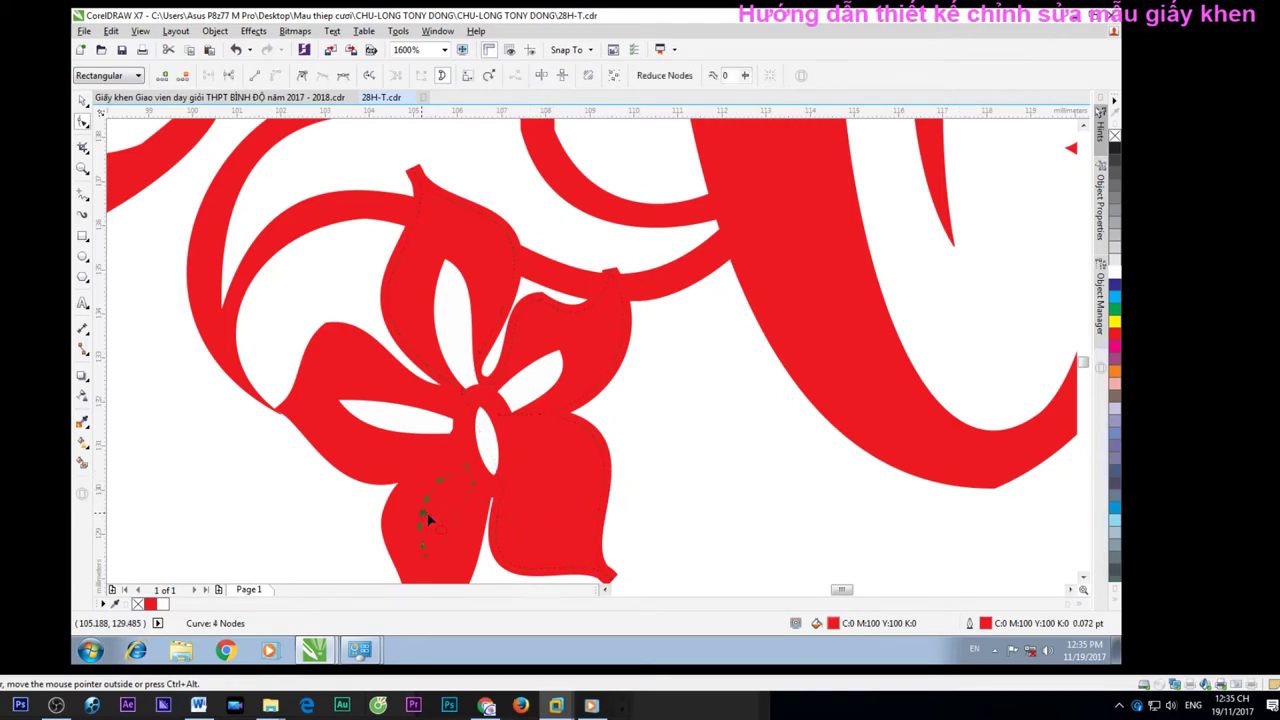
{"action": "right_click", "coordinate": [1114, 268]}
{"action": "left_click", "coordinate": [1114, 268]}
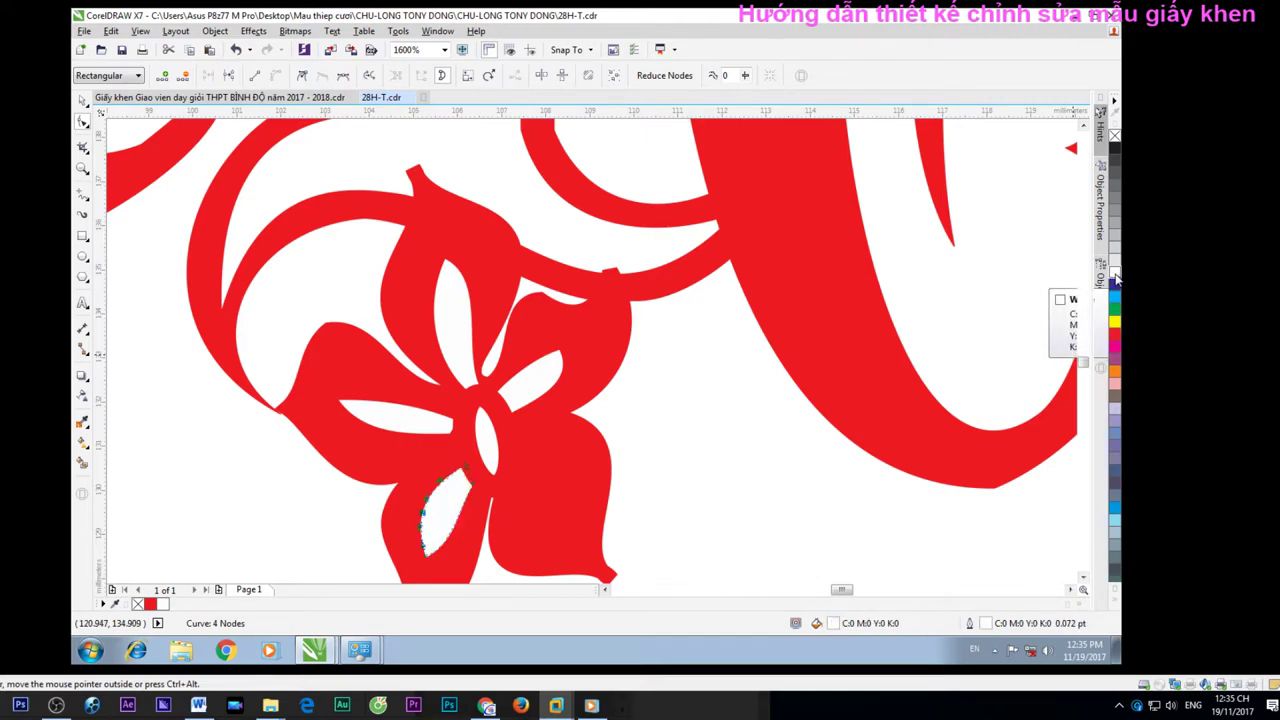
{"action": "left_click", "coordinate": [549, 521]}
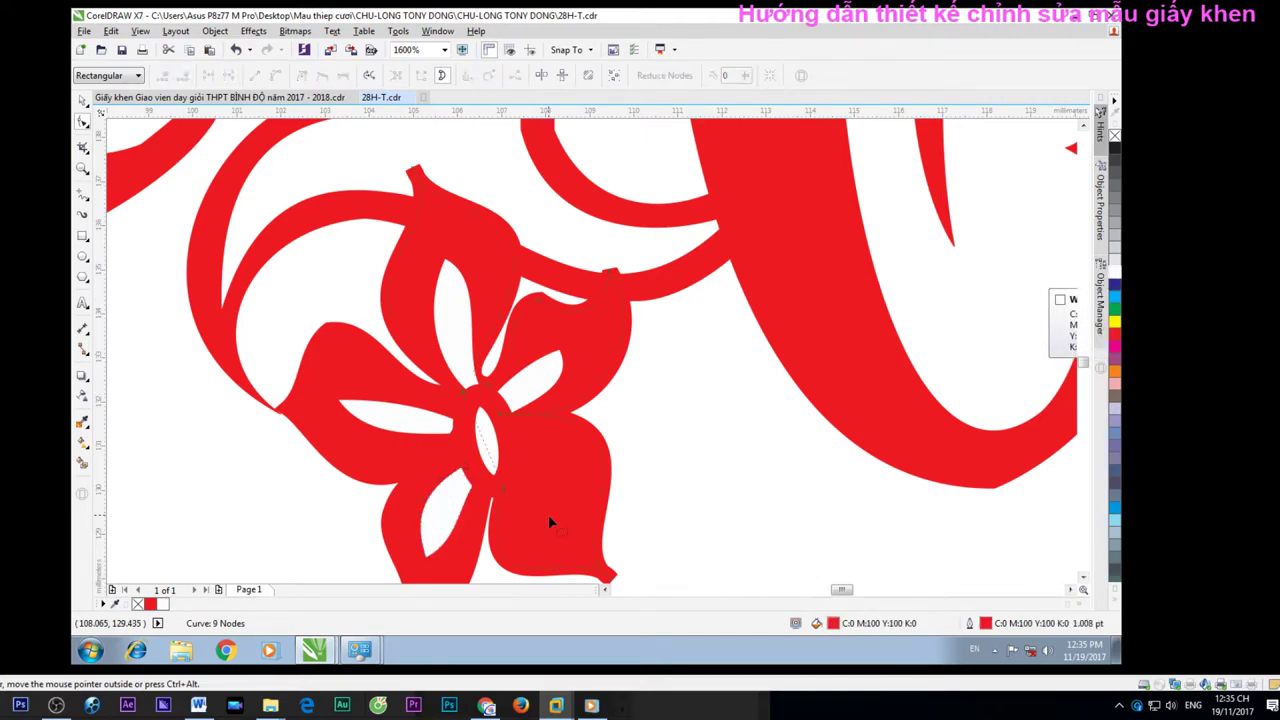
{"action": "left_click", "coordinate": [1115, 270]}
{"action": "right_click", "coordinate": [1115, 270]}
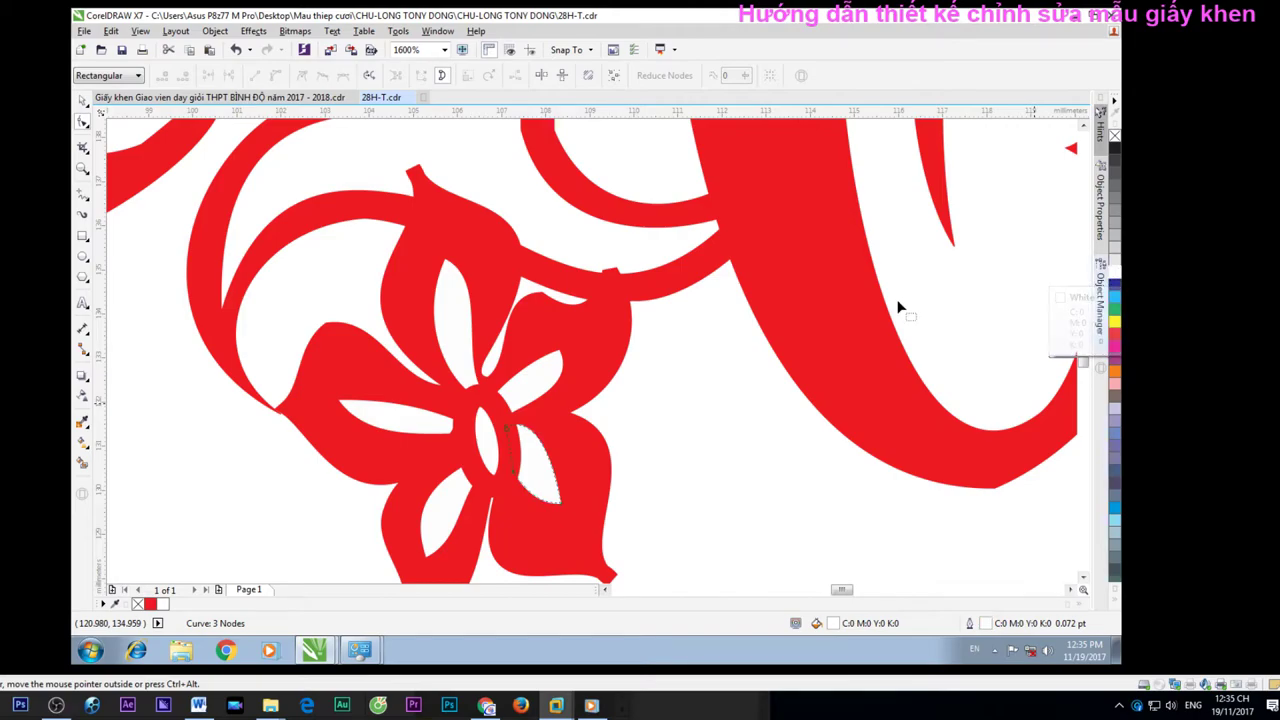
{"action": "key", "text": "Escape"}
{"action": "scroll", "coordinate": [820, 314], "scroll_direction": "down", "scroll_amount": 2}
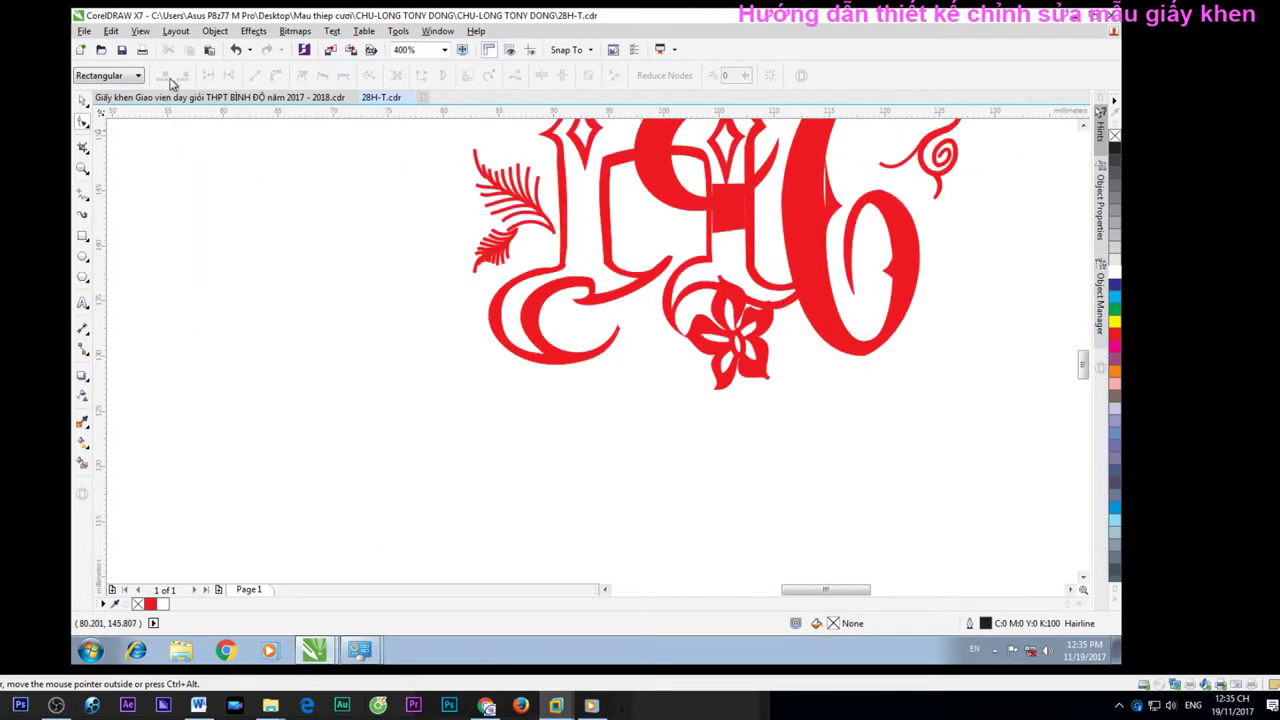
Select the HC monogram group and ungroup it with Ctrl+U
{"action": "double_click", "coordinate": [83, 100]}
{"action": "left_click", "coordinate": [205, 195]}
{"action": "scroll", "coordinate": [744, 255], "scroll_direction": "down", "scroll_amount": 1}
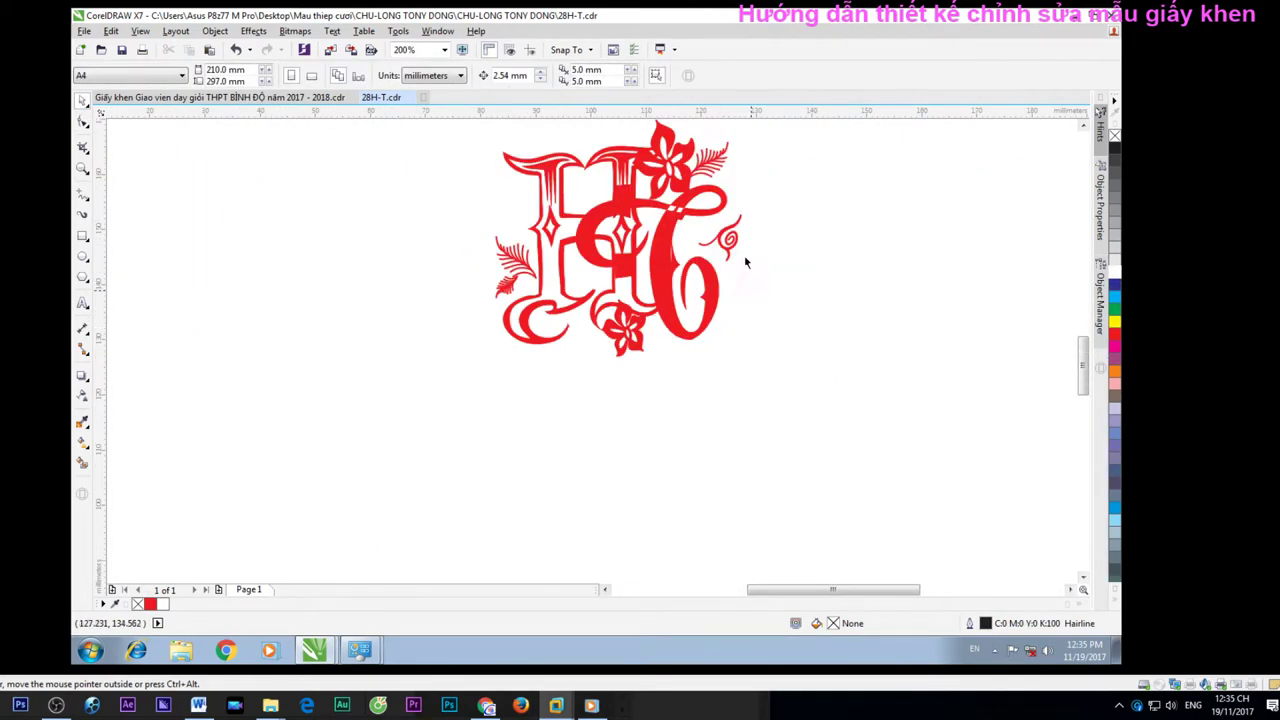
{"action": "scroll", "coordinate": [585, 230], "scroll_direction": "up", "scroll_amount": 1}
{"action": "left_click", "coordinate": [512, 238]}
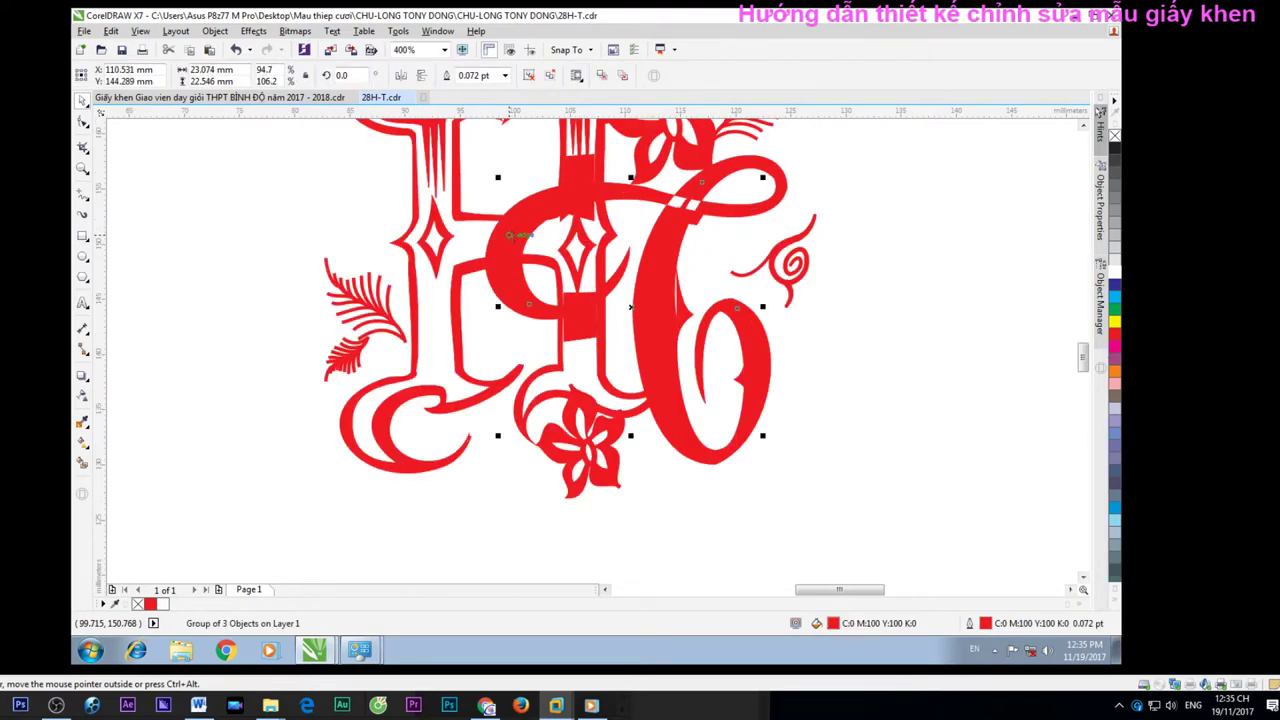
{"action": "key", "text": "ctrl+u"}
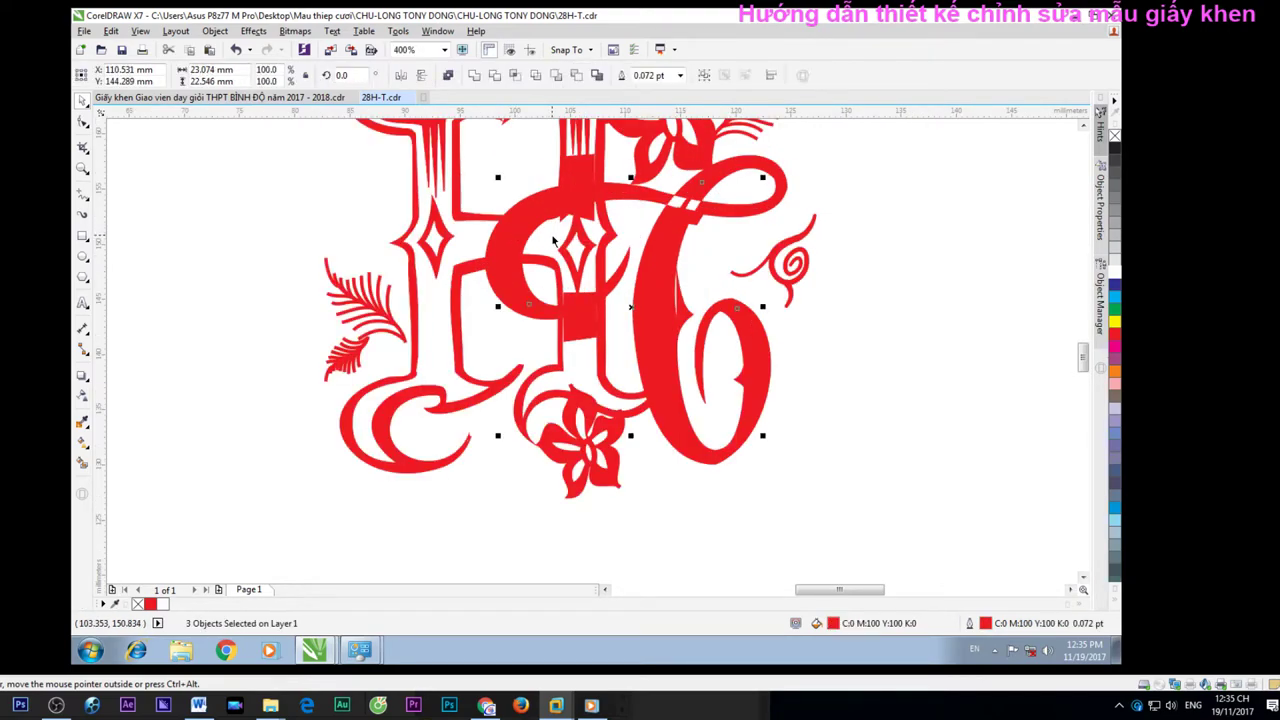
Fill a small curve inside the letterforms and the curve inside the 6 white
{"action": "key", "text": "F10"}
{"action": "left_click", "coordinate": [645, 309]}
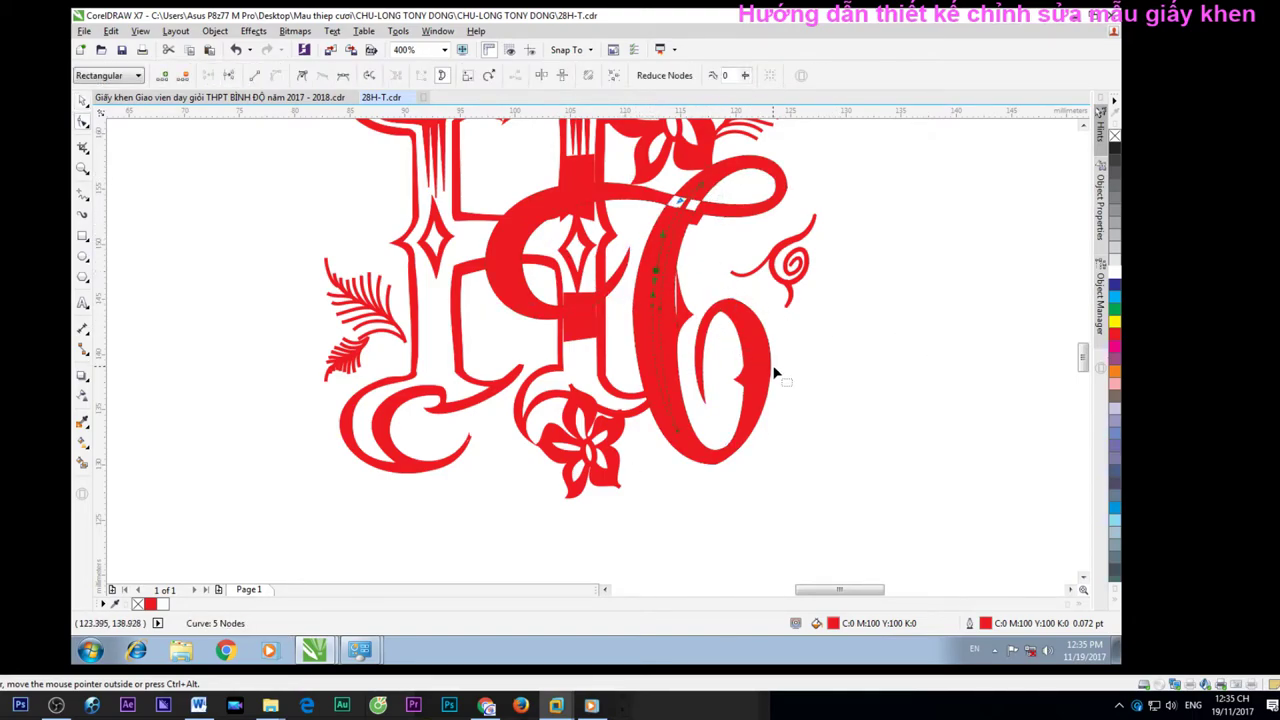
{"action": "left_click", "coordinate": [590, 330]}
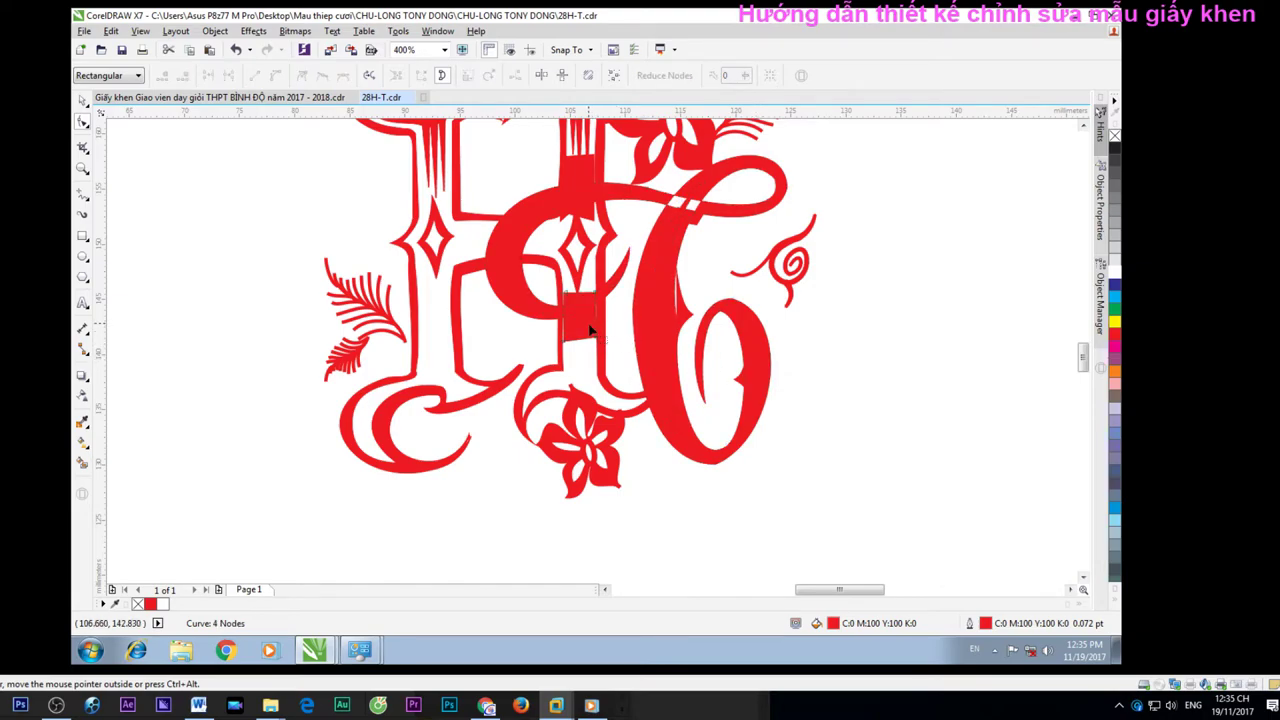
{"action": "left_click", "coordinate": [1115, 270]}
{"action": "left_click", "coordinate": [753, 357]}
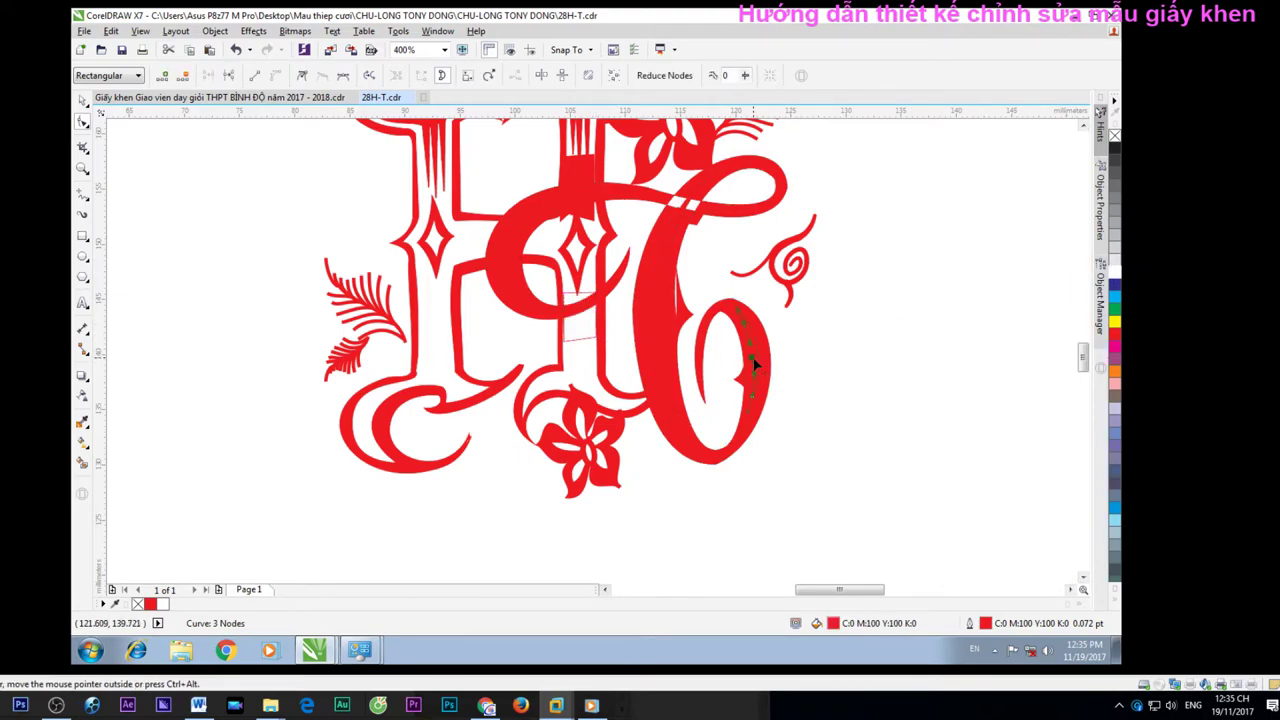
{"action": "left_click", "coordinate": [1115, 270]}
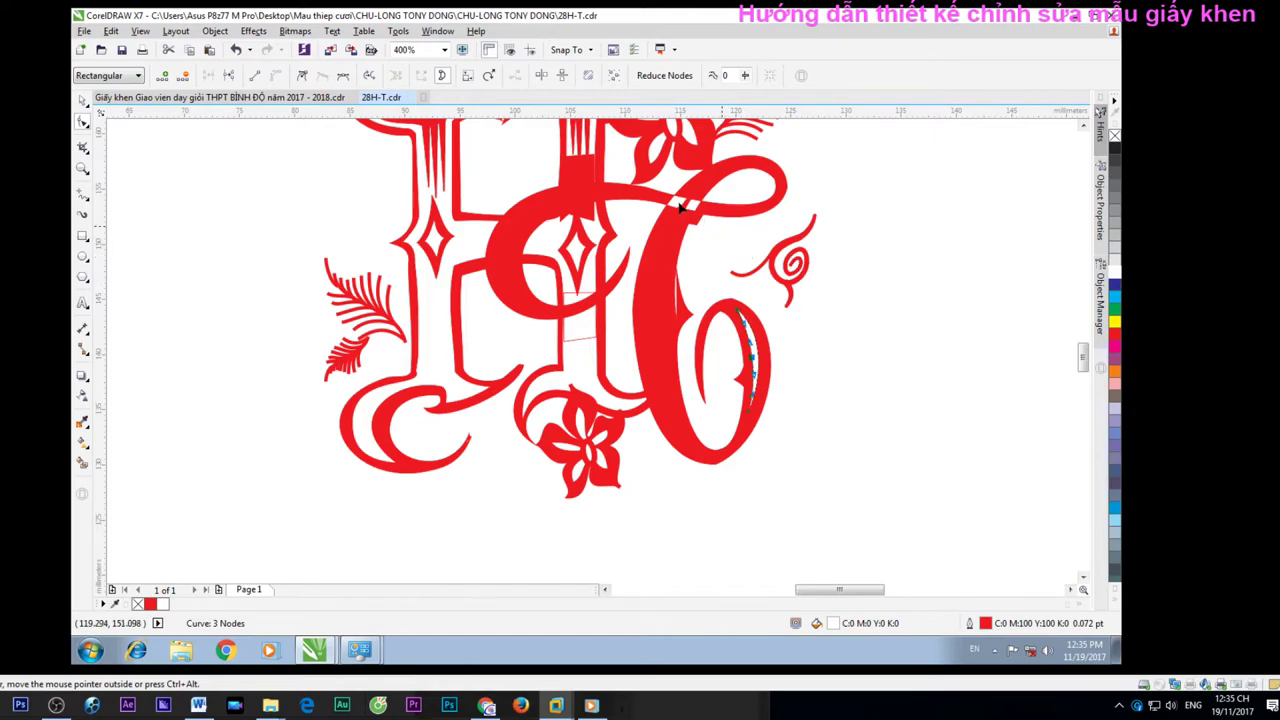
Turn the top stem curve and the red crown shape above it white
{"action": "scroll", "coordinate": [576, 185], "scroll_direction": "up", "scroll_amount": 2}
{"action": "left_click", "coordinate": [368, 312]}
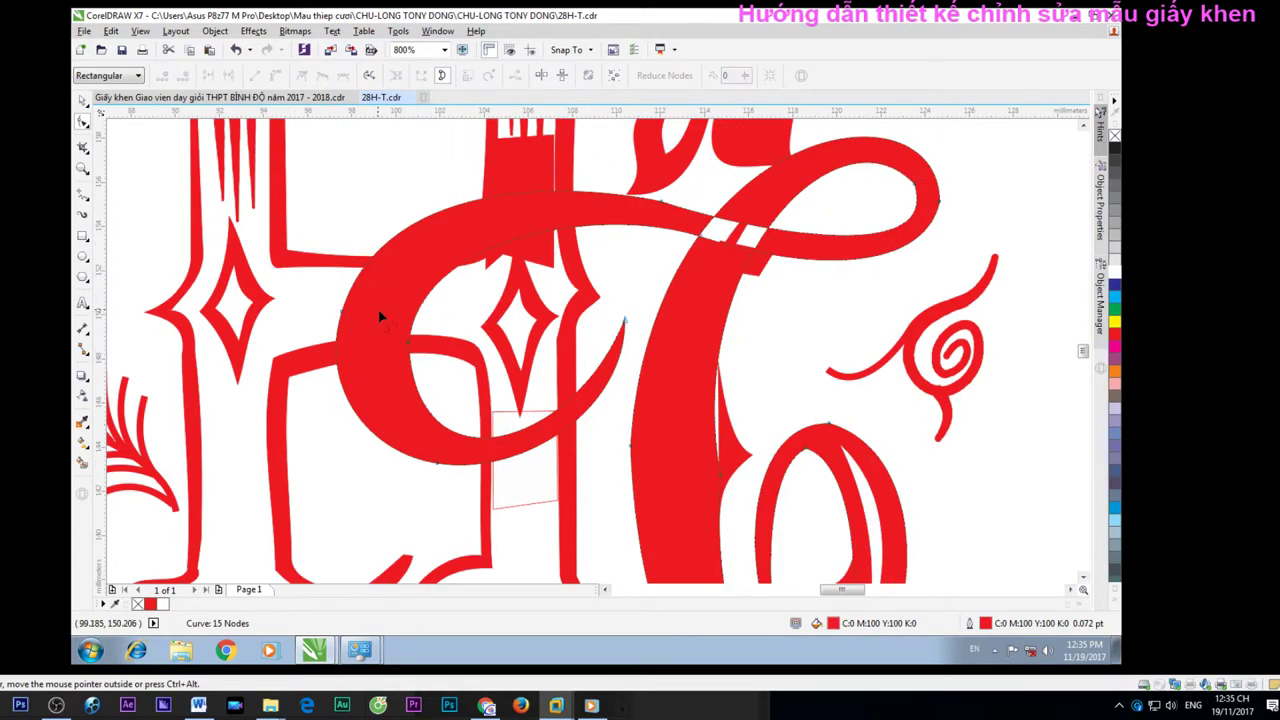
{"action": "left_click", "coordinate": [83, 100]}
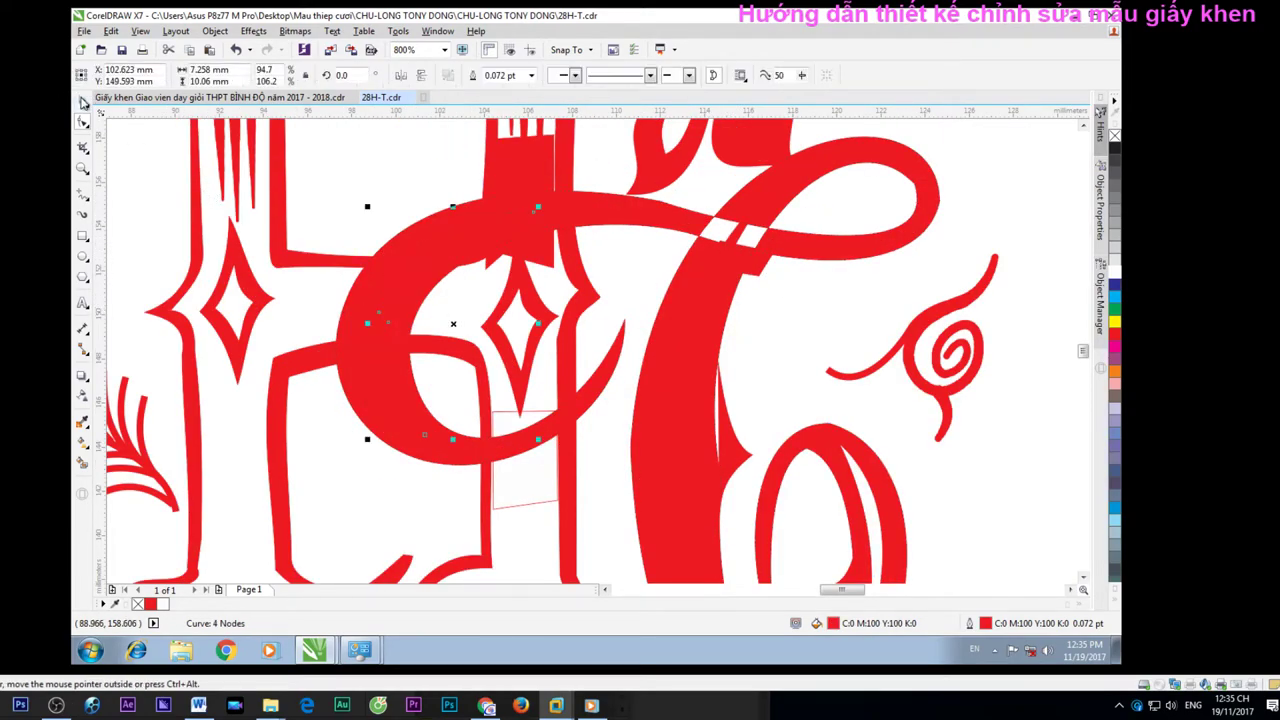
{"action": "left_click", "coordinate": [525, 167]}
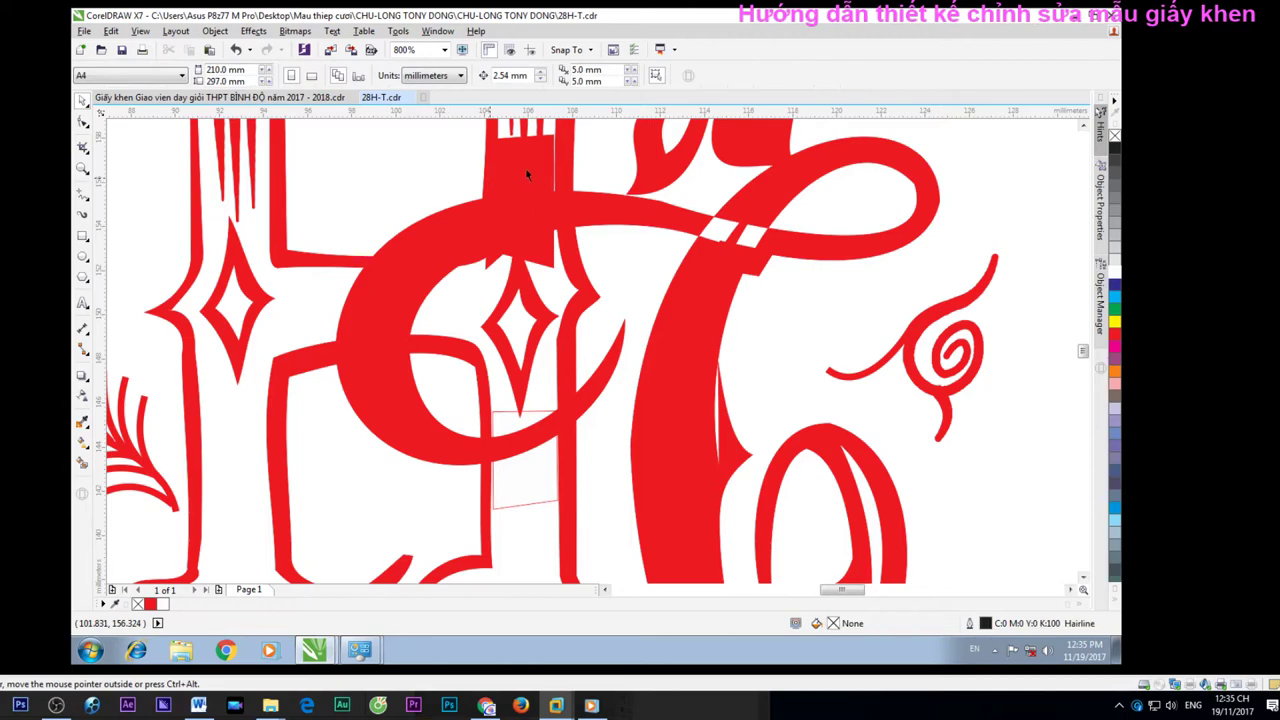
{"action": "left_click", "coordinate": [553, 257]}
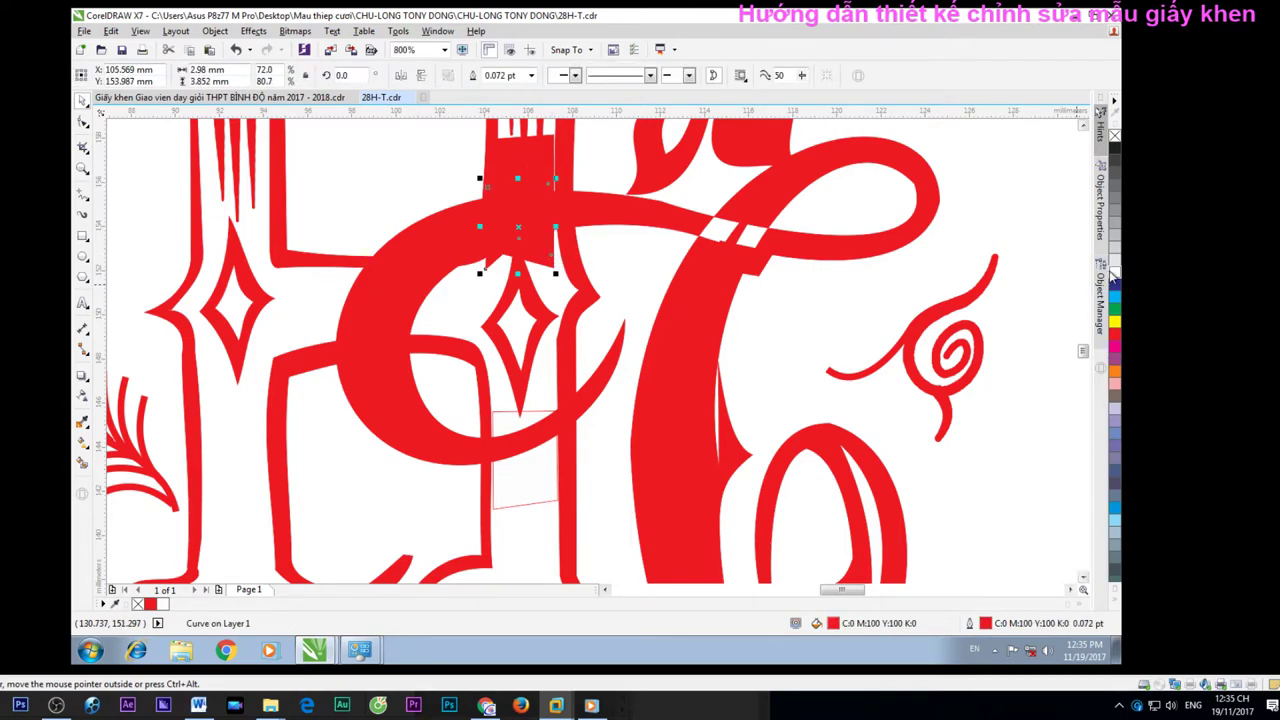
{"action": "left_click", "coordinate": [1114, 272]}
{"action": "left_click", "coordinate": [530, 160]}
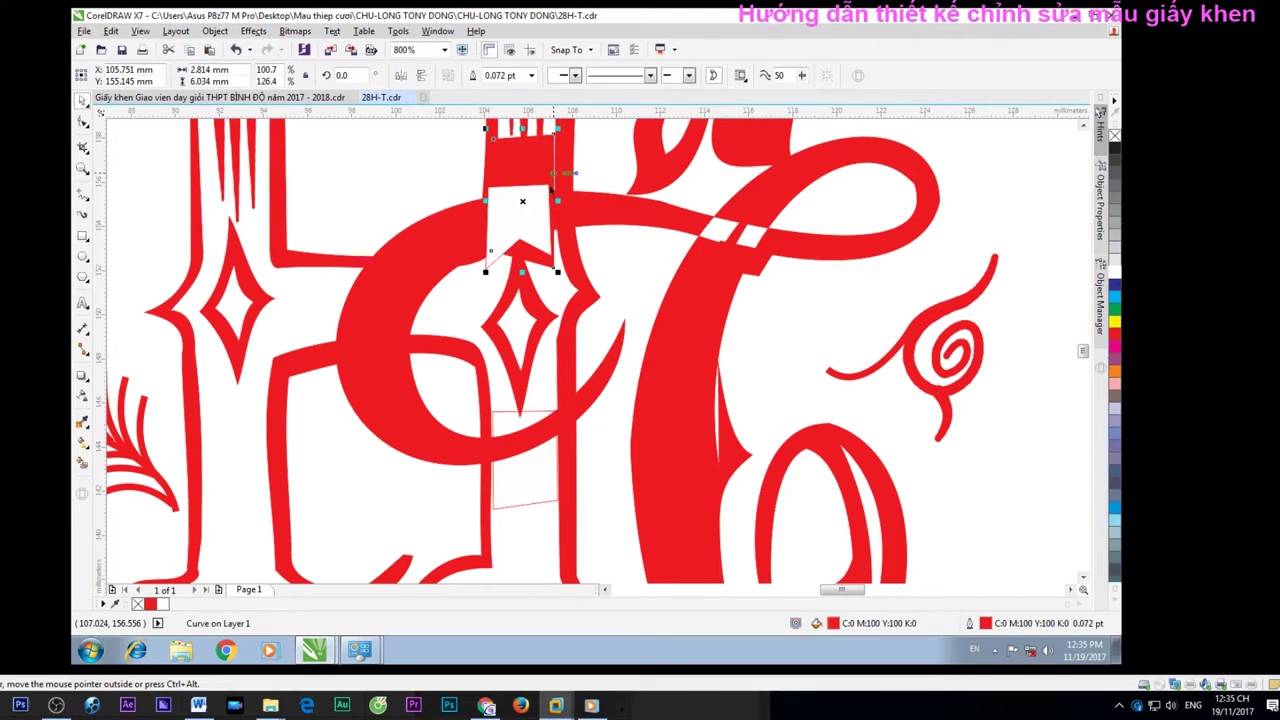
{"action": "left_click", "coordinate": [1114, 272]}
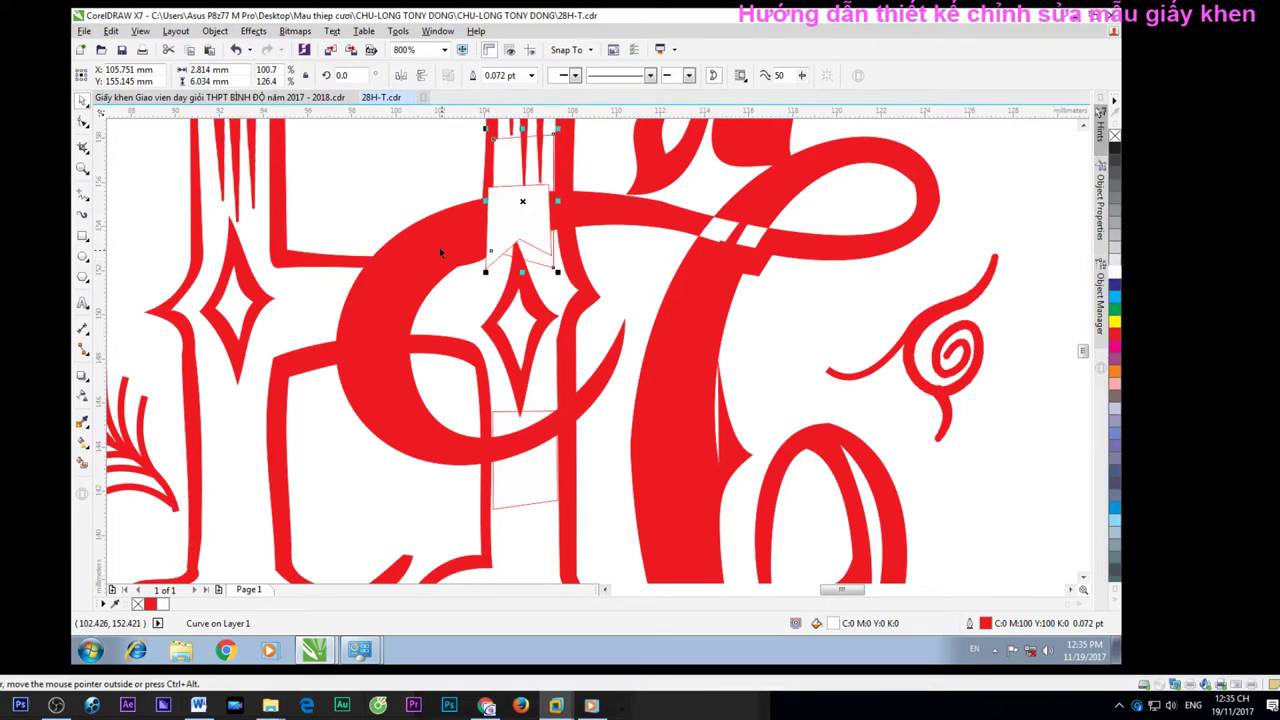
Fill the inner part of the C curve white, then deselect it
{"action": "key", "text": "F10"}
{"action": "left_click", "coordinate": [441, 253]}
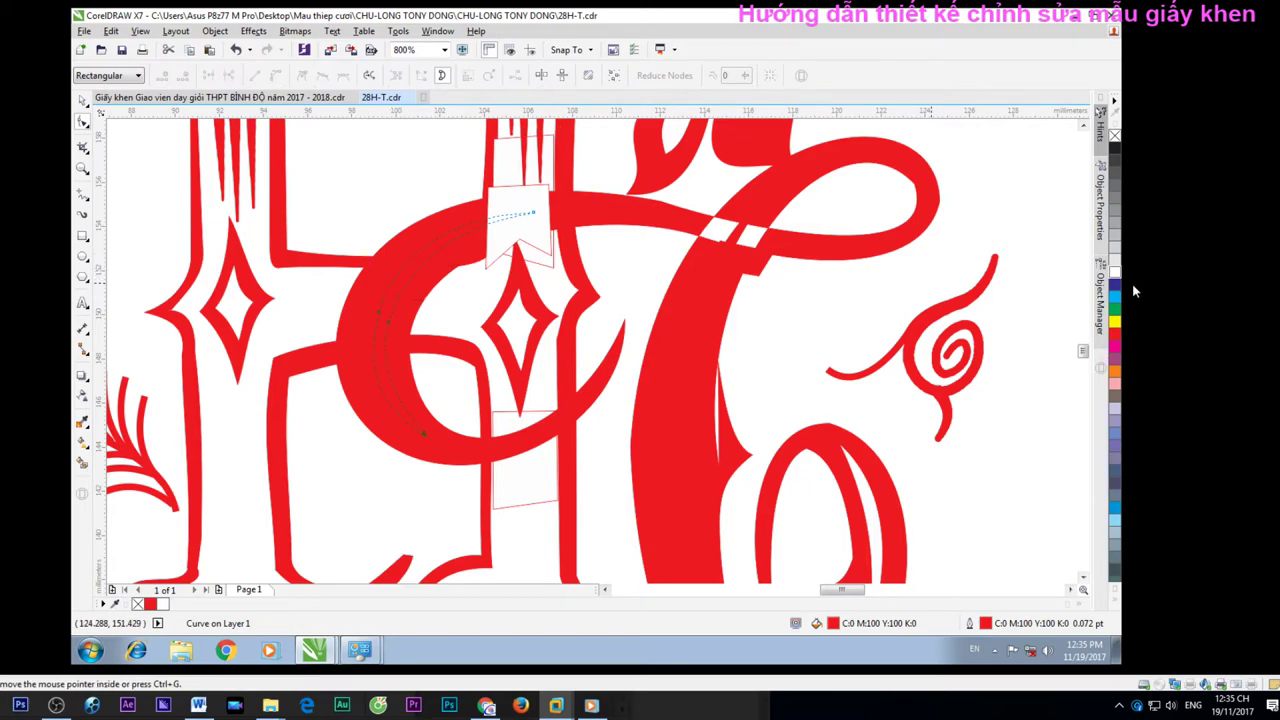
{"action": "left_click", "coordinate": [1114, 272]}
{"action": "scroll", "coordinate": [438, 376], "scroll_direction": "down", "scroll_amount": 1}
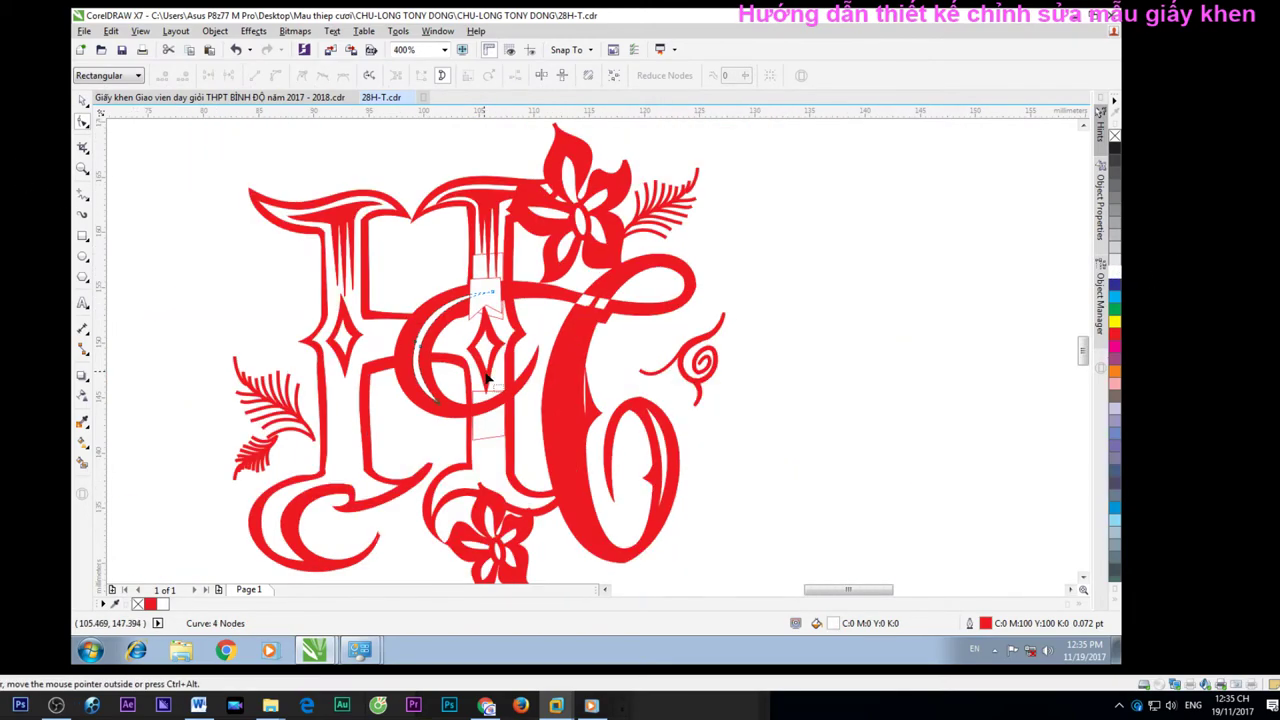
{"action": "left_click", "coordinate": [83, 101]}
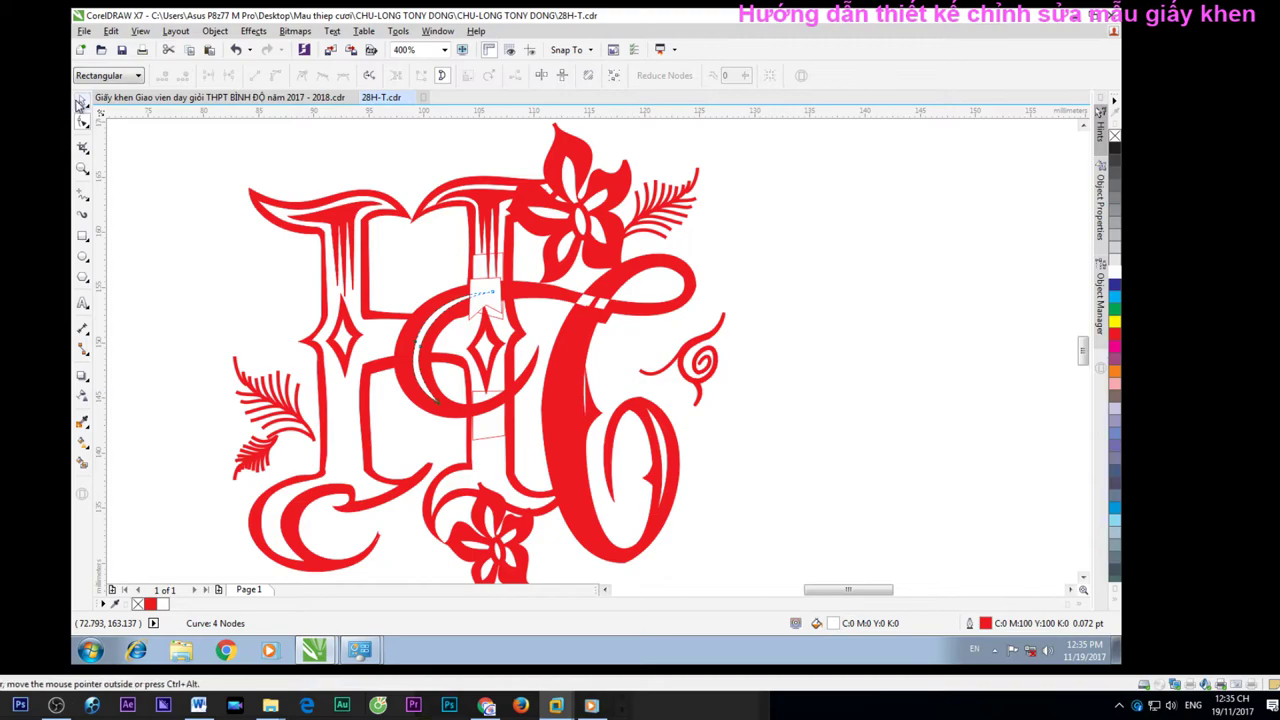
{"action": "left_click", "coordinate": [214, 240]}
Fill the curve on the C's thick stem white and deselect
{"action": "scroll", "coordinate": [572, 332], "scroll_direction": "down", "scroll_amount": 2}
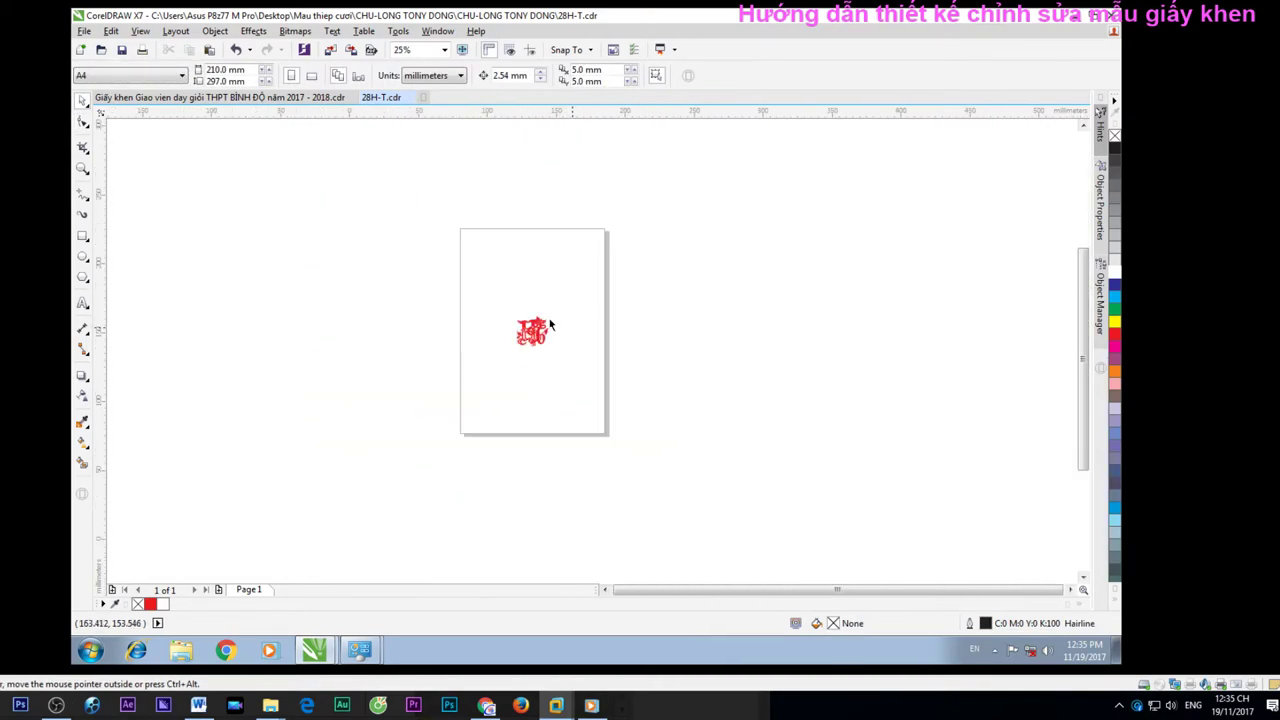
{"action": "scroll", "coordinate": [573, 332], "scroll_direction": "up", "scroll_amount": 2}
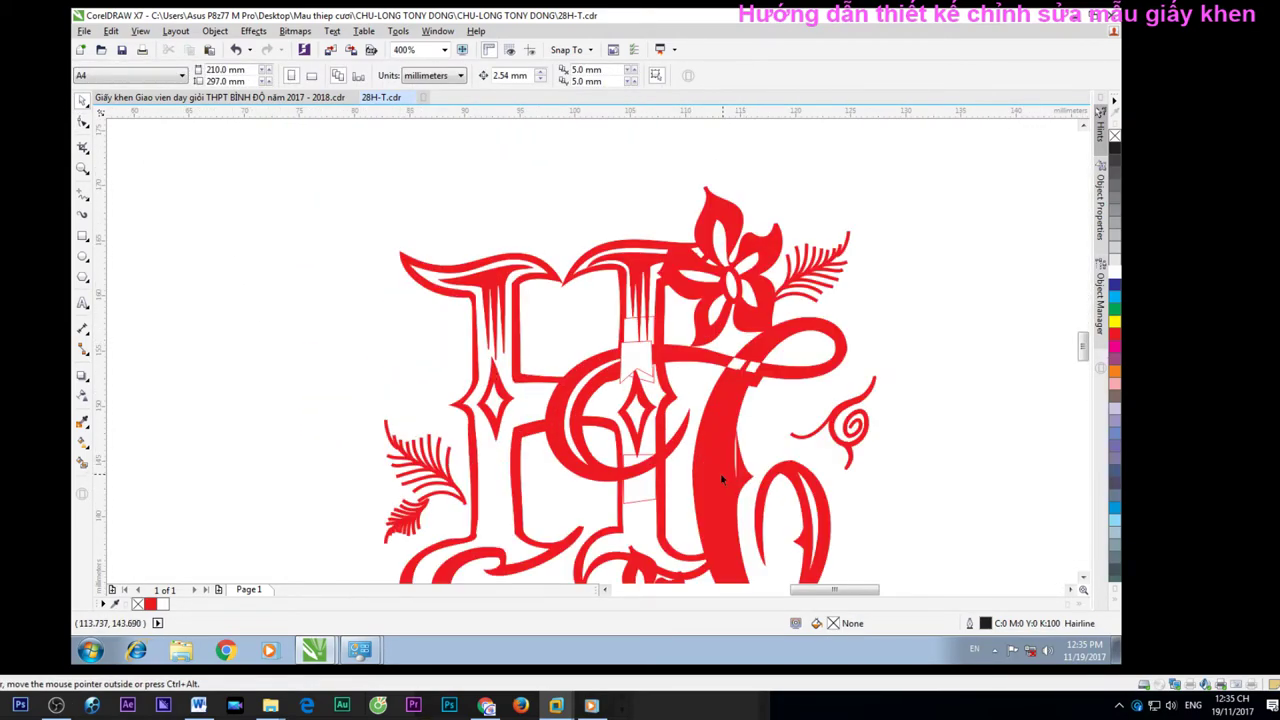
{"action": "double_click", "coordinate": [720, 473]}
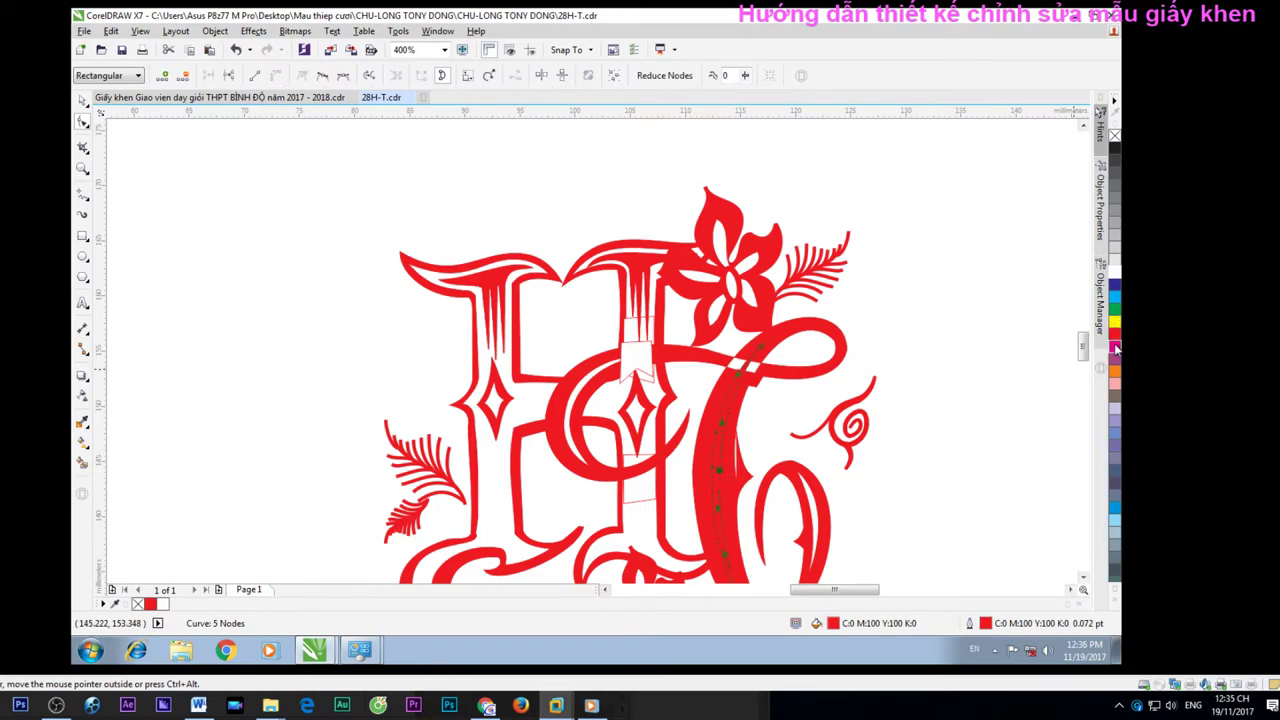
{"action": "left_click", "coordinate": [1115, 270]}
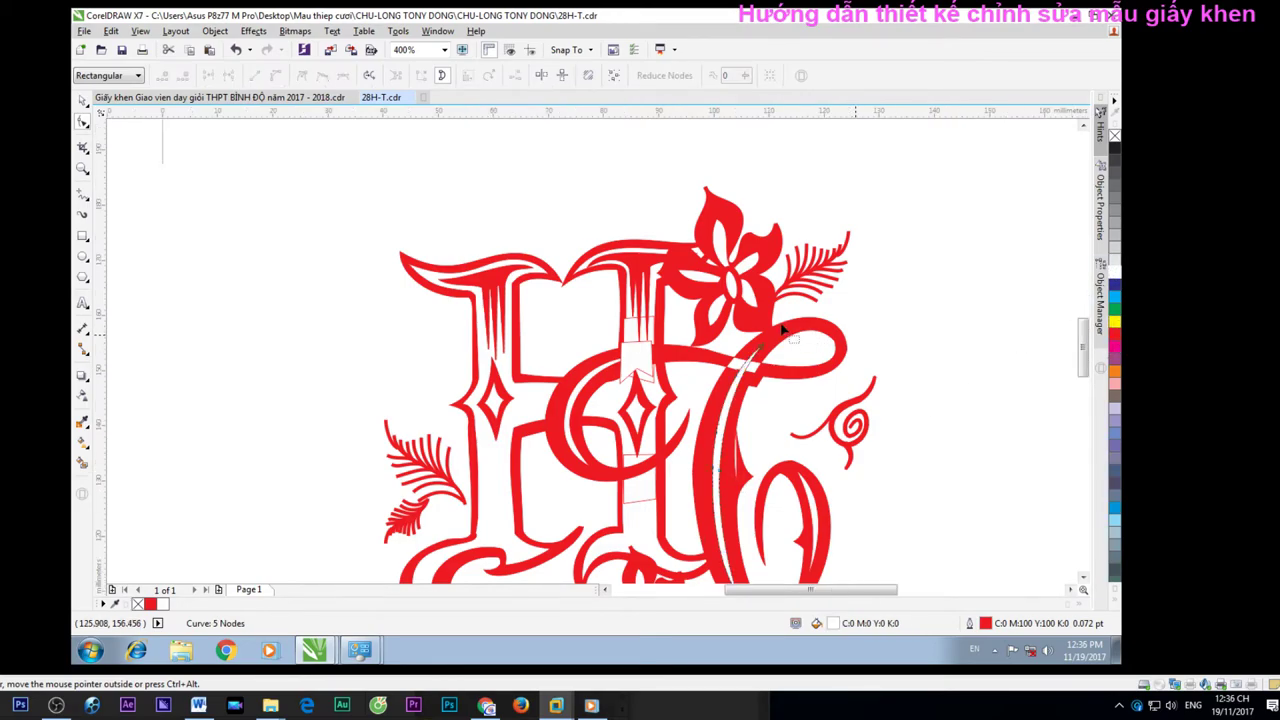
{"action": "scroll", "coordinate": [783, 330], "scroll_direction": "down", "scroll_amount": 3}
{"action": "scroll", "coordinate": [783, 330], "scroll_direction": "up", "scroll_amount": 3}
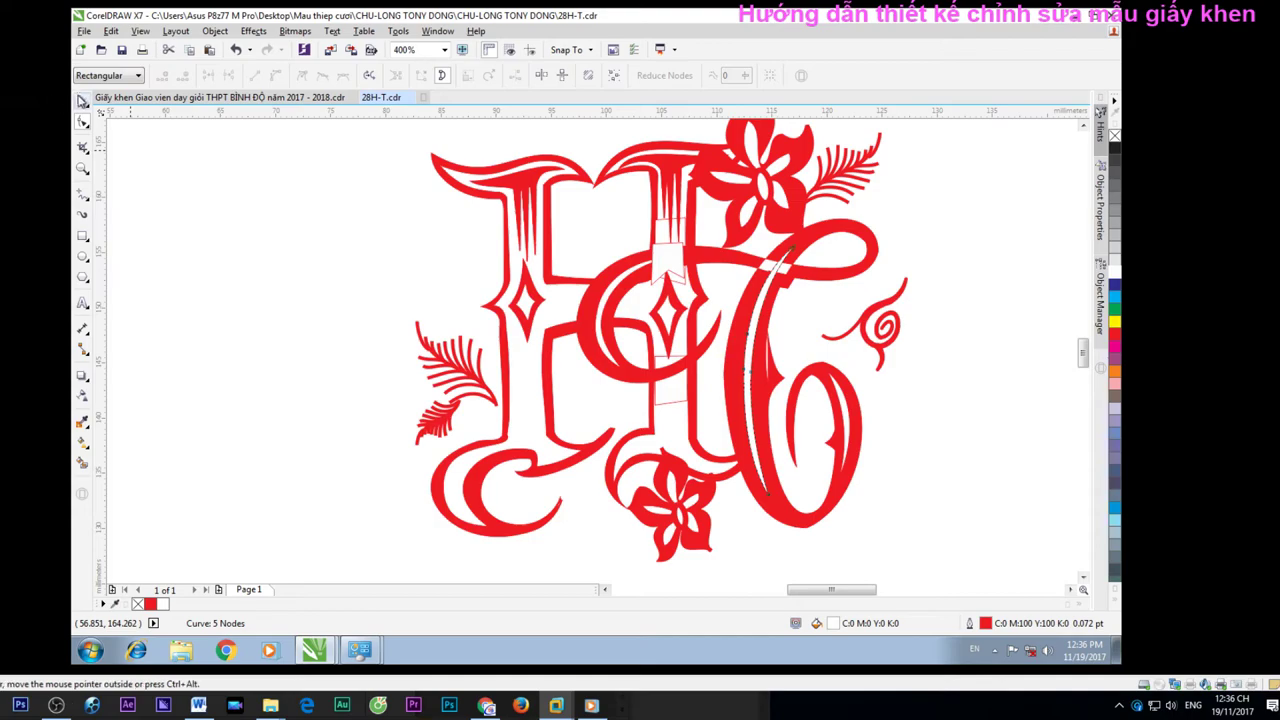
{"action": "left_click", "coordinate": [82, 100]}
{"action": "left_click", "coordinate": [340, 200]}
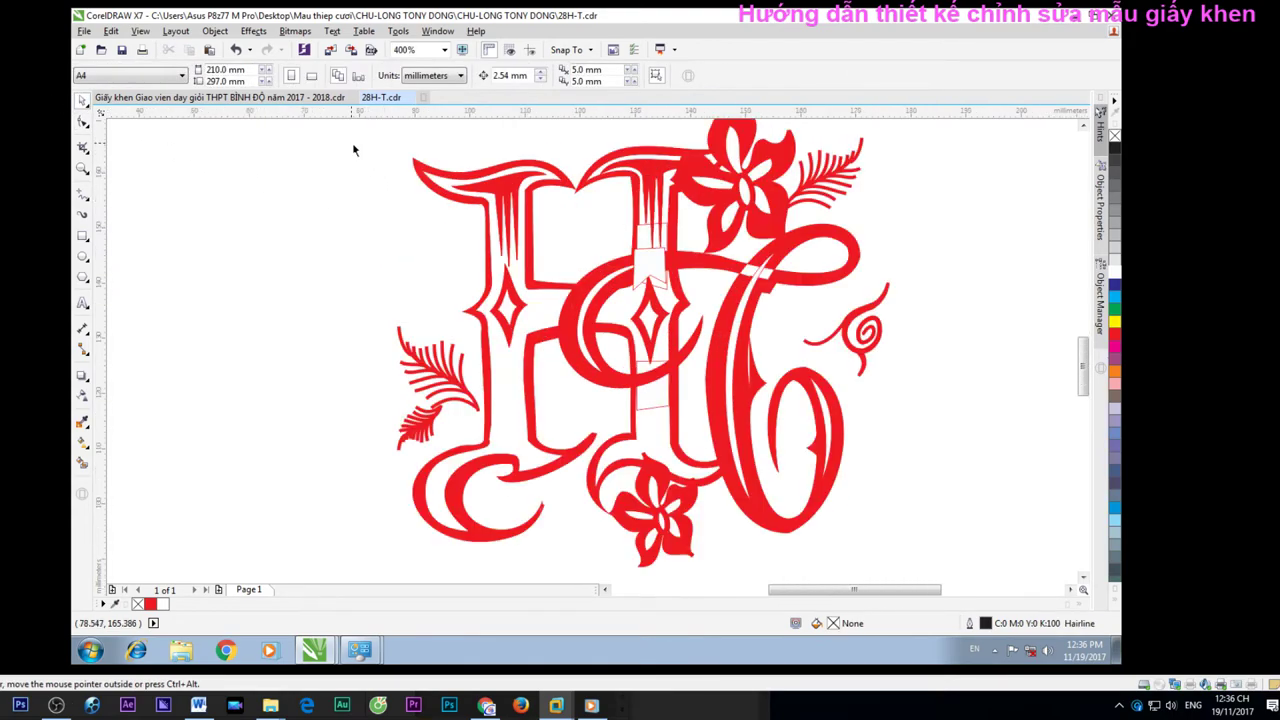
Marquee-select the whole HC logo to check it, then clear the selection
{"action": "scroll", "coordinate": [352, 149], "scroll_direction": "down", "scroll_amount": 1}
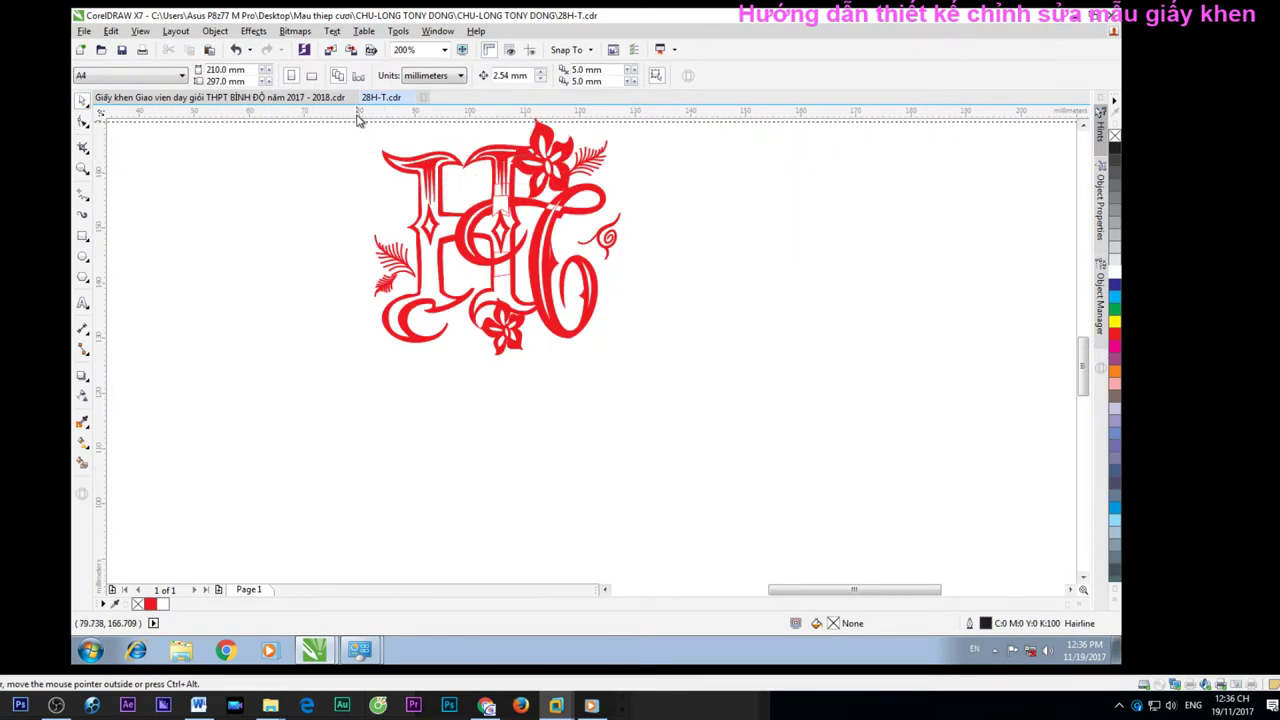
{"action": "scroll", "coordinate": [623, 295], "scroll_direction": "down", "scroll_amount": 2}
{"action": "scroll", "coordinate": [528, 206], "scroll_direction": "up", "scroll_amount": 2}
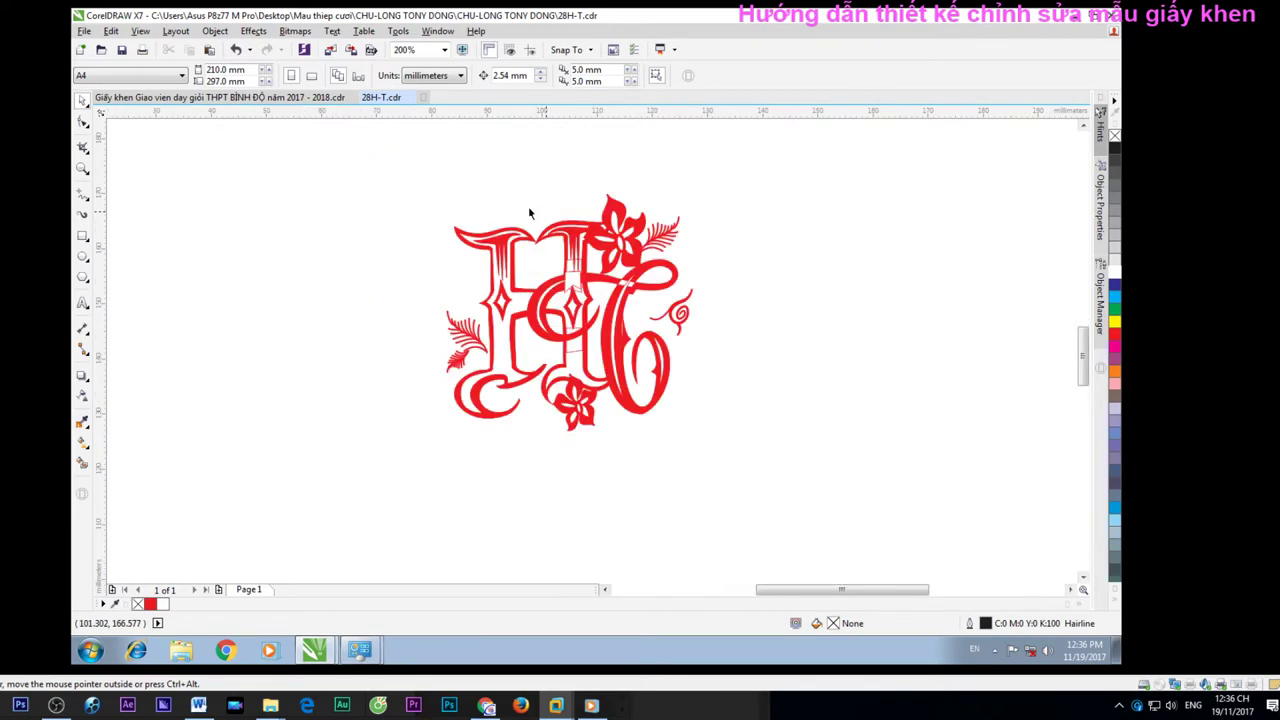
{"action": "left_click_drag", "start_coordinate": [356, 174], "coordinate": [814, 510]}
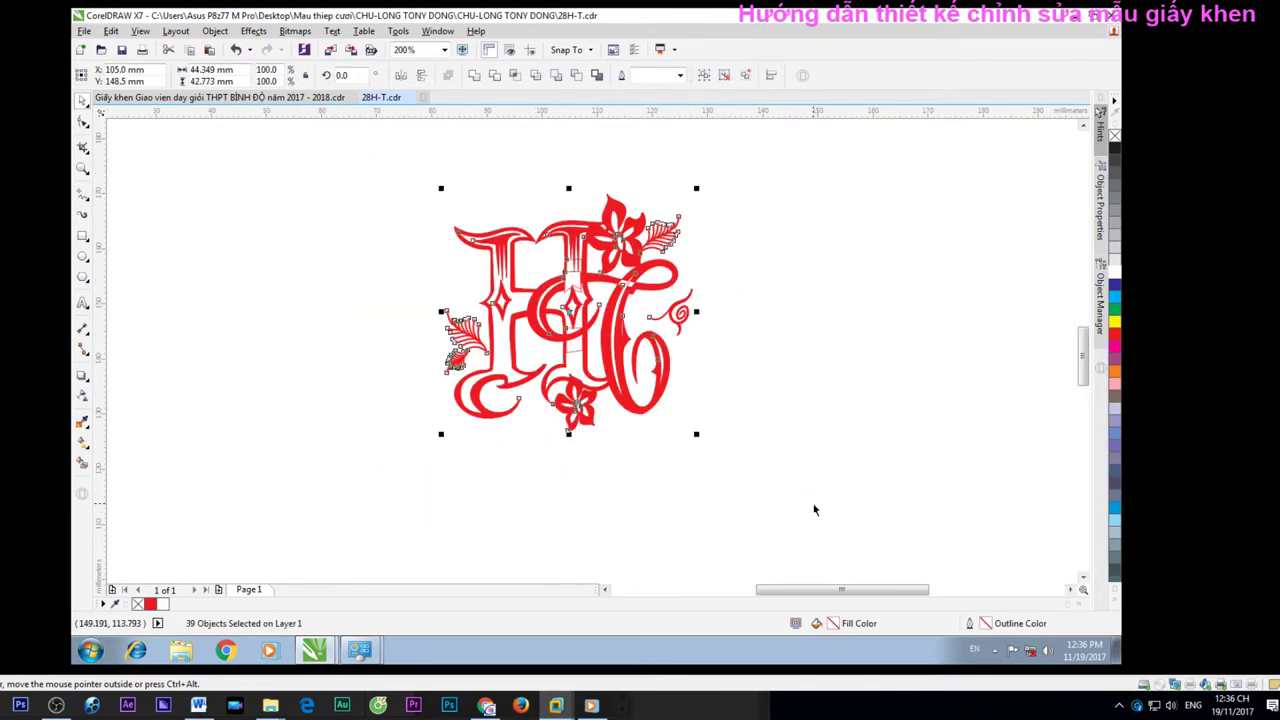
{"action": "left_click", "coordinate": [809, 420]}
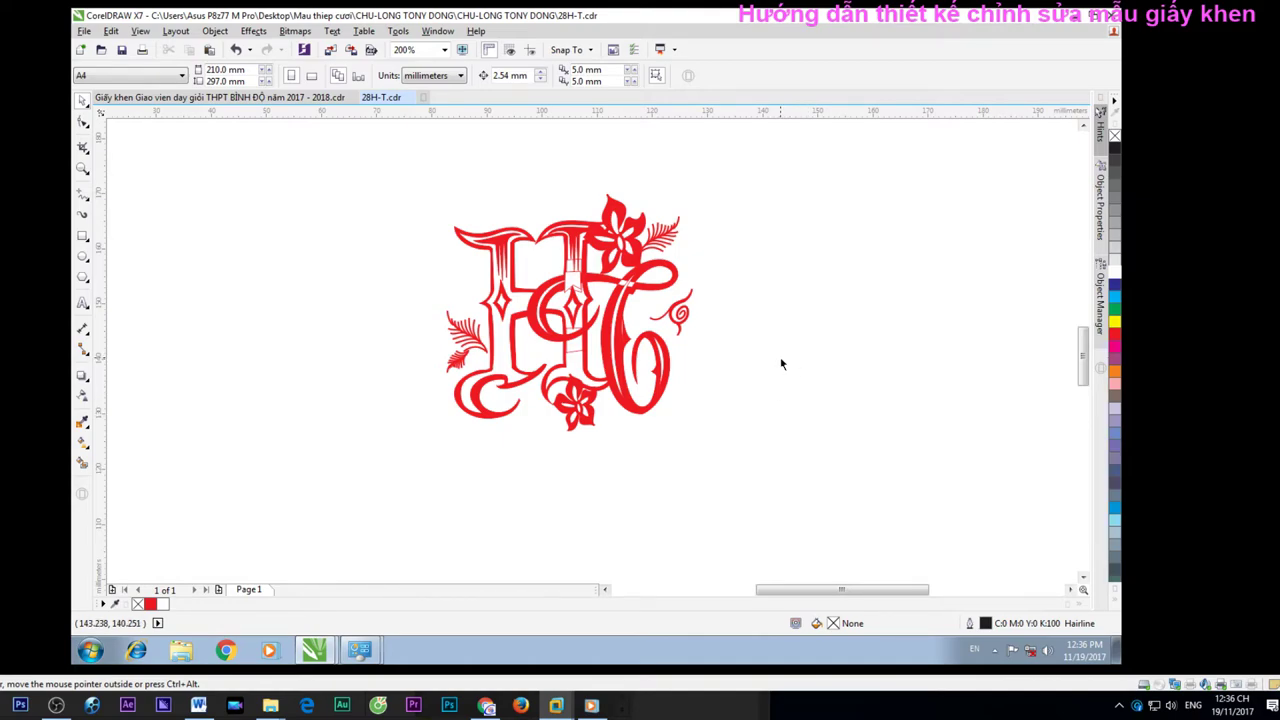
Switch to the Giấy khen certificate and back to 28H-T.cdr, selecting the C curve
{"action": "left_click", "coordinate": [272, 98]}
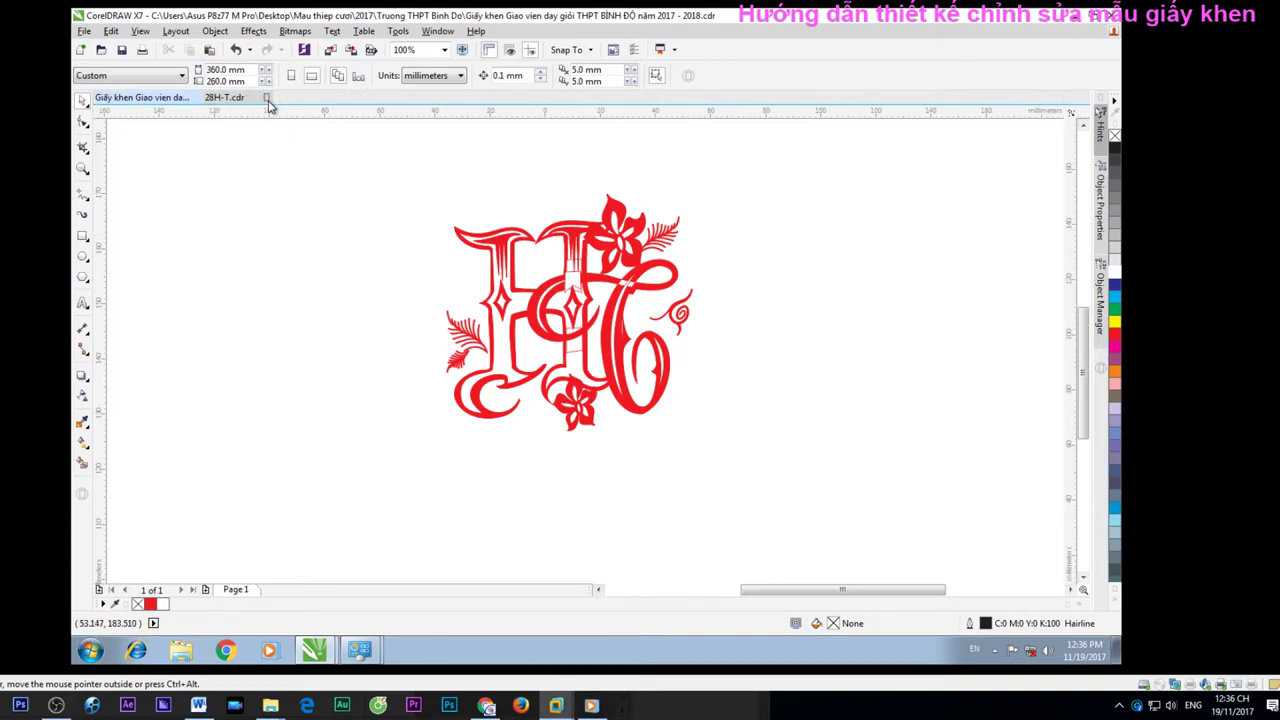
{"action": "left_click", "coordinate": [265, 98]}
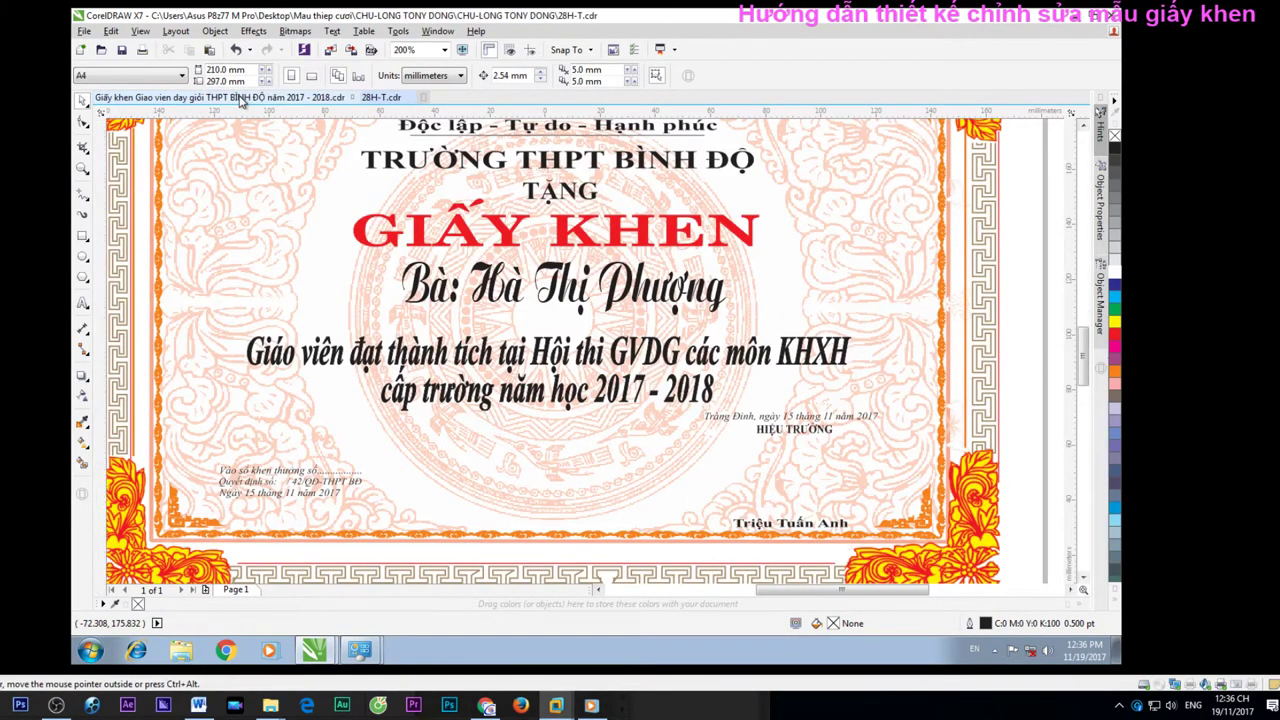
{"action": "scroll", "coordinate": [557, 270], "scroll_direction": "up", "scroll_amount": 2}
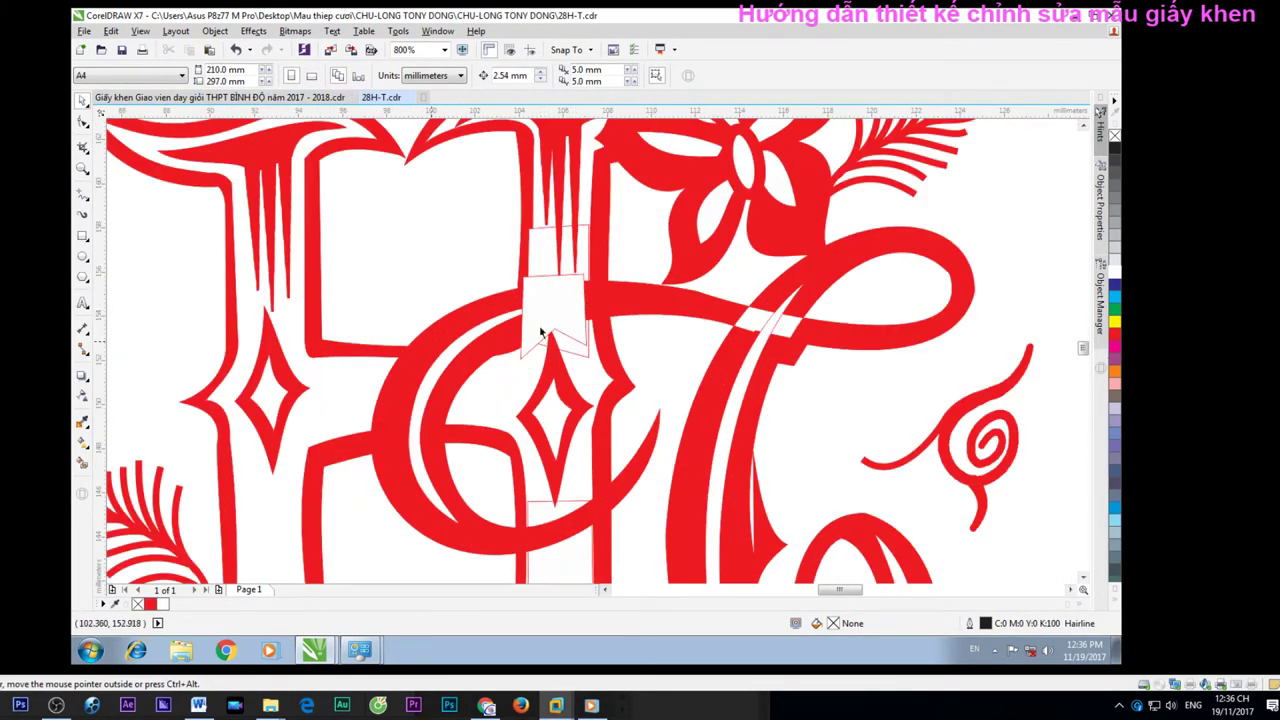
{"action": "left_click", "coordinate": [498, 318]}
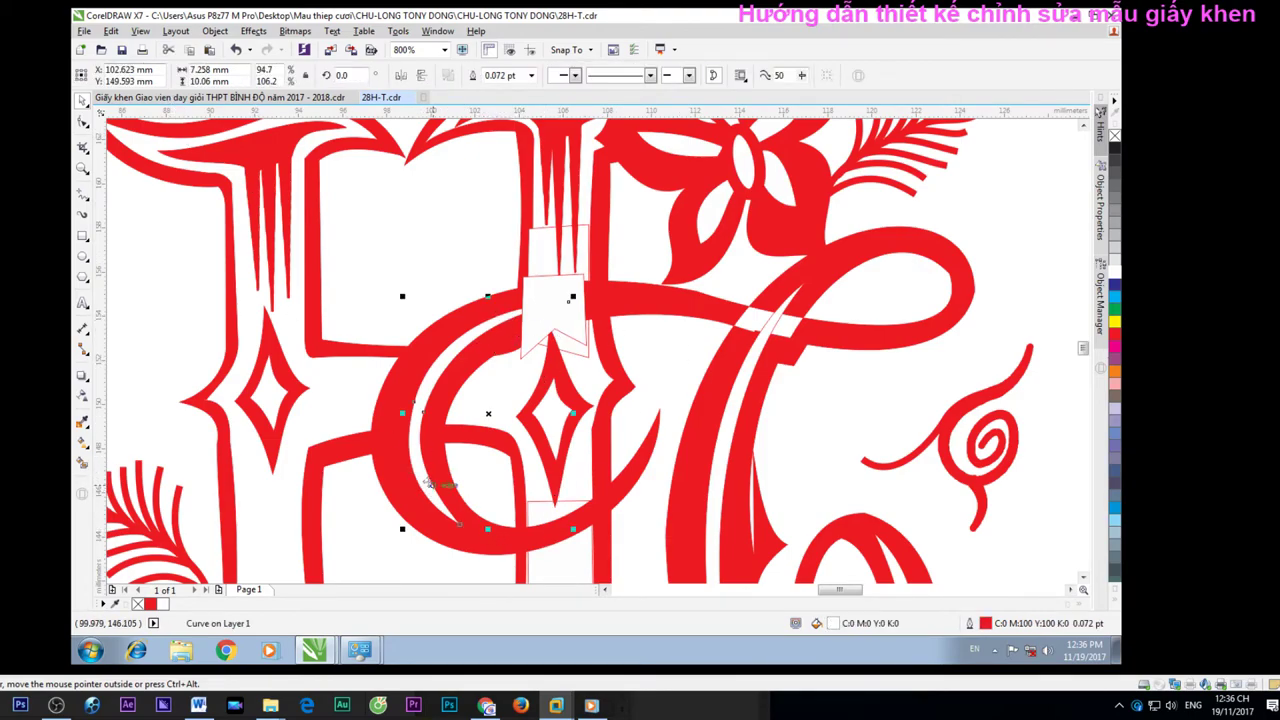
Browse to the 49N-L drawing in File > Open, then cancel without opening it
{"action": "left_click", "coordinate": [84, 32]}
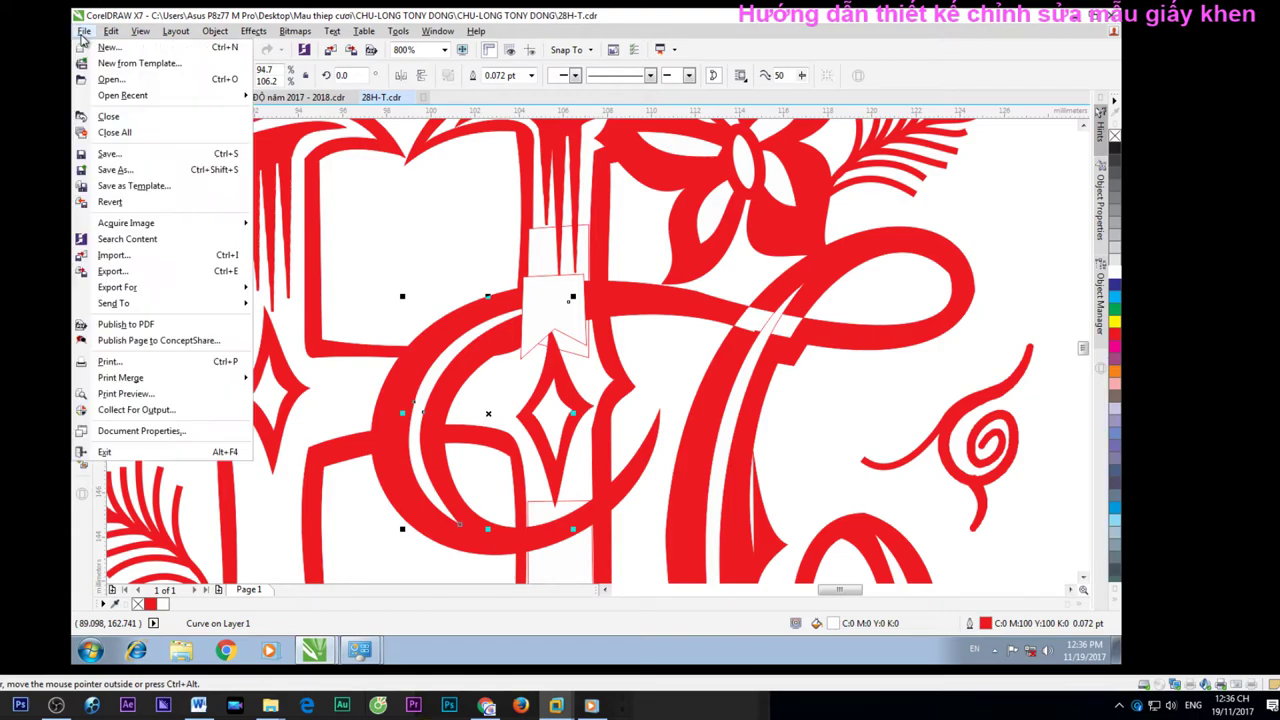
{"action": "left_click", "coordinate": [110, 80]}
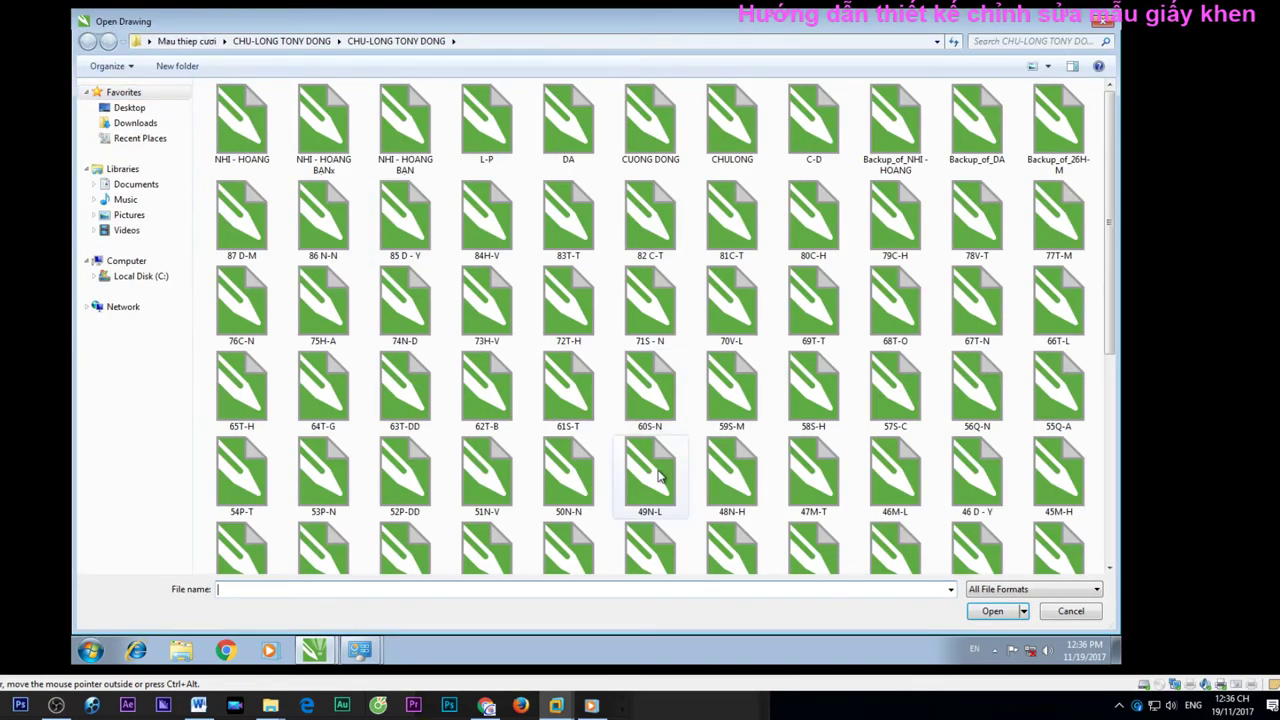
{"action": "left_click", "coordinate": [650, 470]}
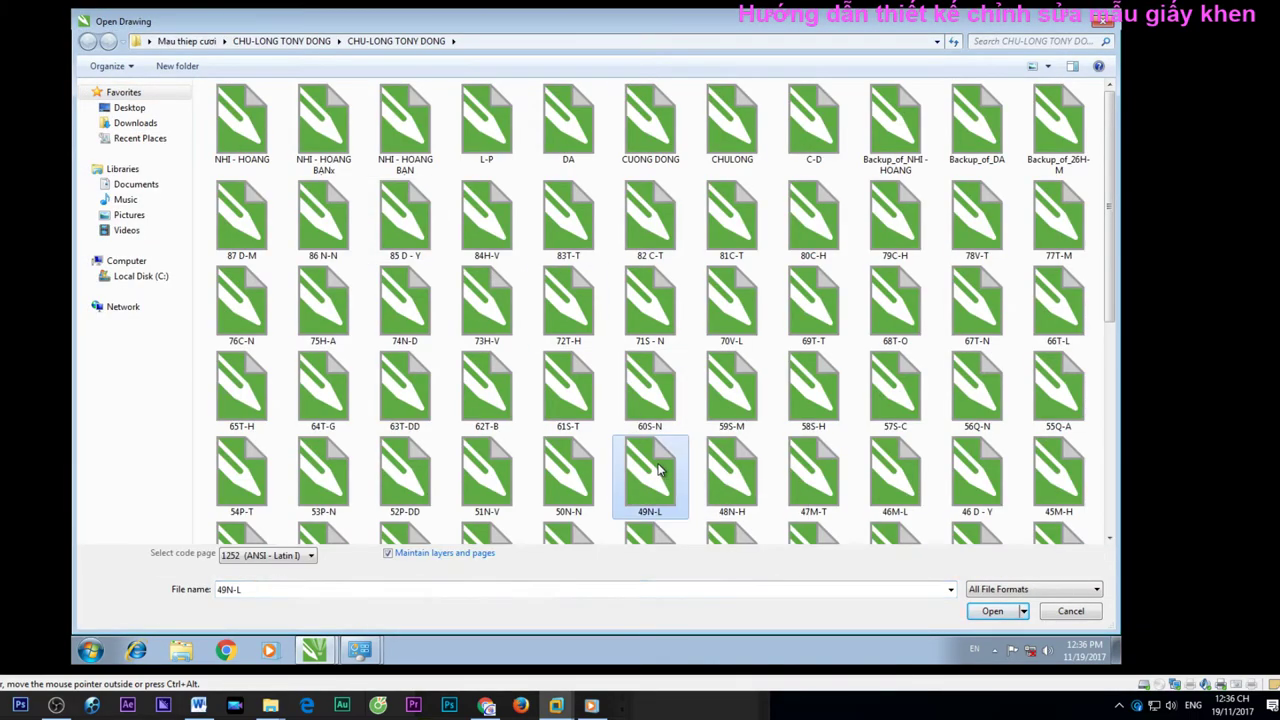
{"action": "scroll", "coordinate": [658, 469], "scroll_direction": "down", "scroll_amount": 4}
{"action": "left_click", "coordinate": [1088, 612]}
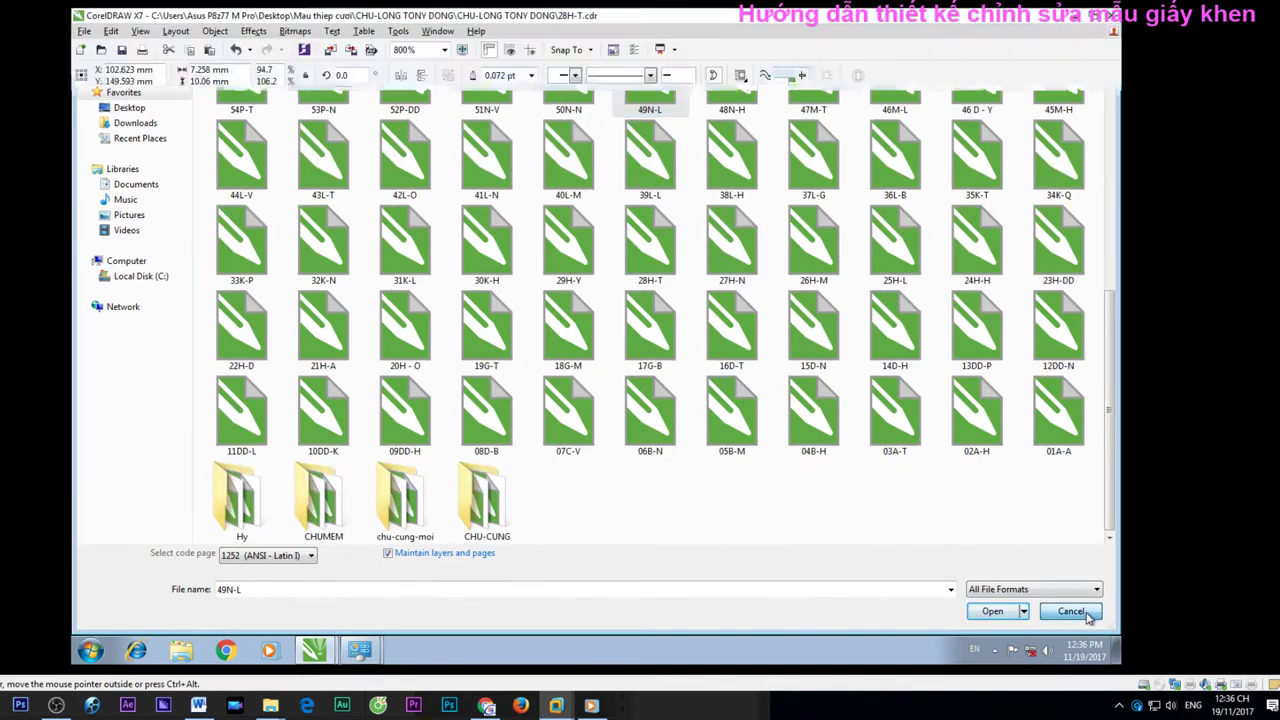
{"action": "scroll", "coordinate": [664, 384], "scroll_direction": "down", "scroll_amount": 3}
{"action": "left_click", "coordinate": [750, 386]}
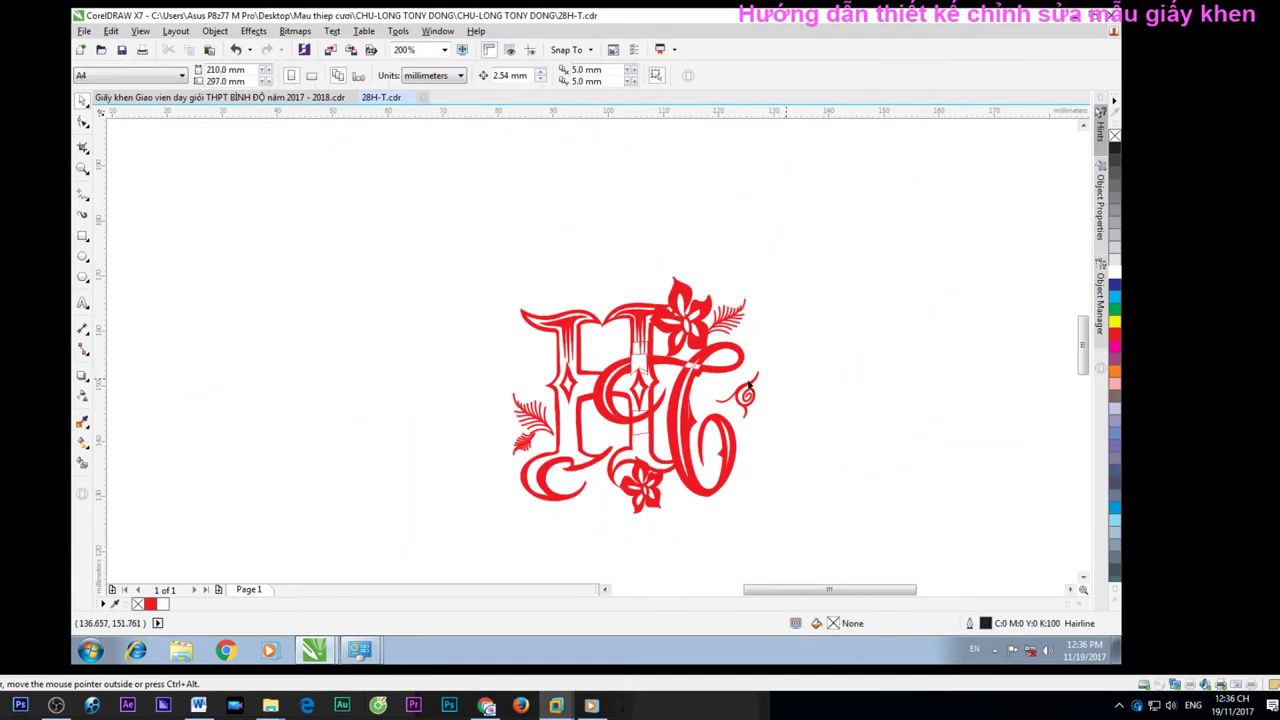
Open the 70V-L drawing from File > Open
{"action": "left_click", "coordinate": [84, 31]}
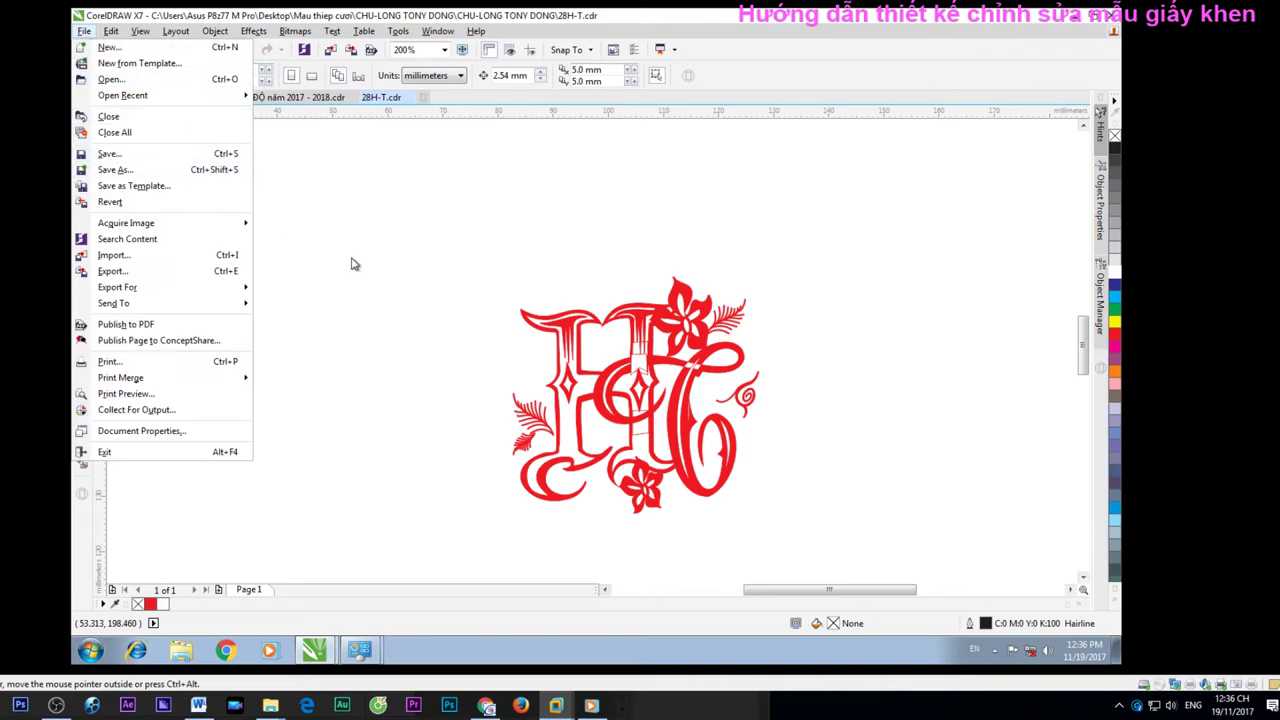
{"action": "left_click", "coordinate": [385, 167]}
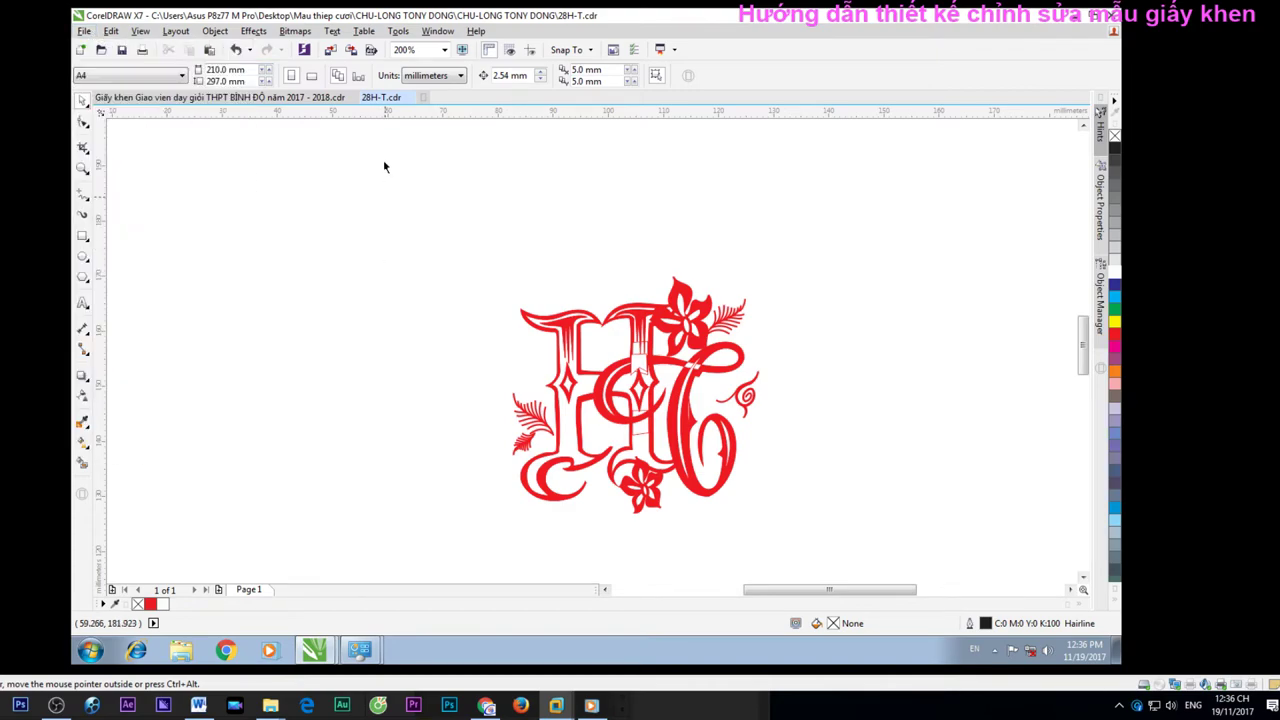
{"action": "left_click", "coordinate": [84, 31]}
{"action": "left_click", "coordinate": [437, 194]}
{"action": "left_click", "coordinate": [84, 31]}
{"action": "left_click", "coordinate": [110, 80]}
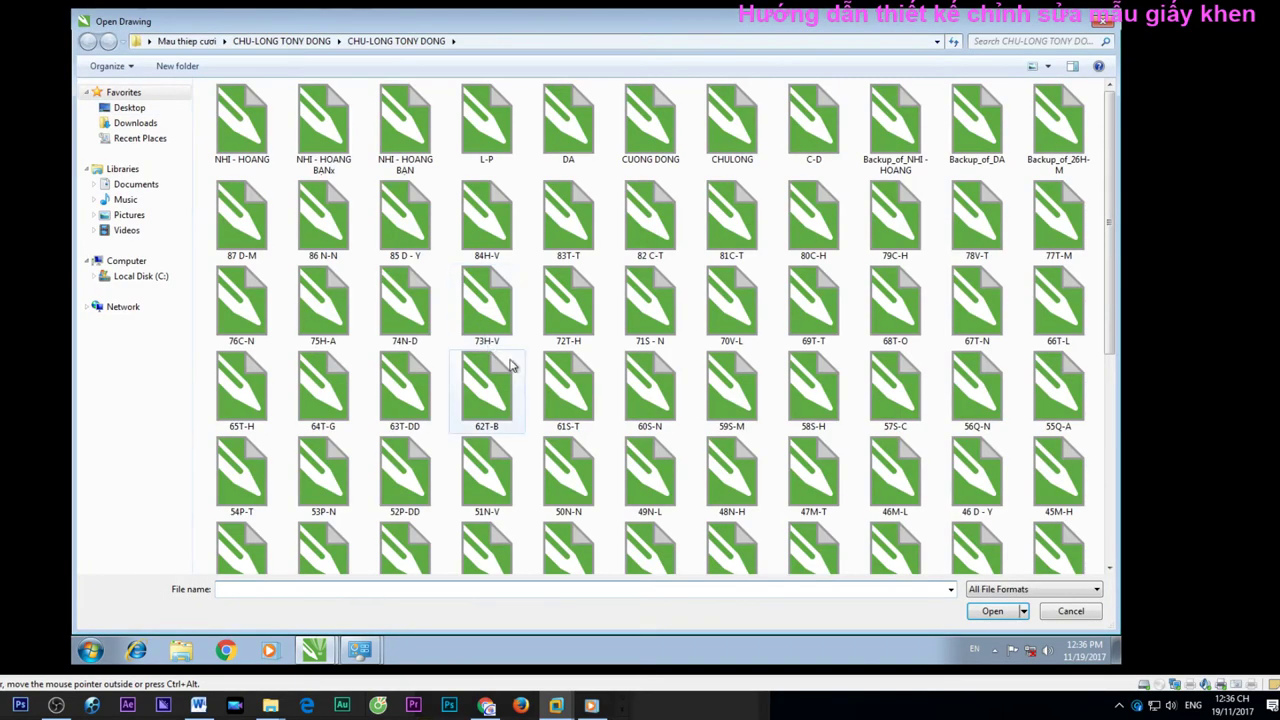
{"action": "double_click", "coordinate": [720, 318]}
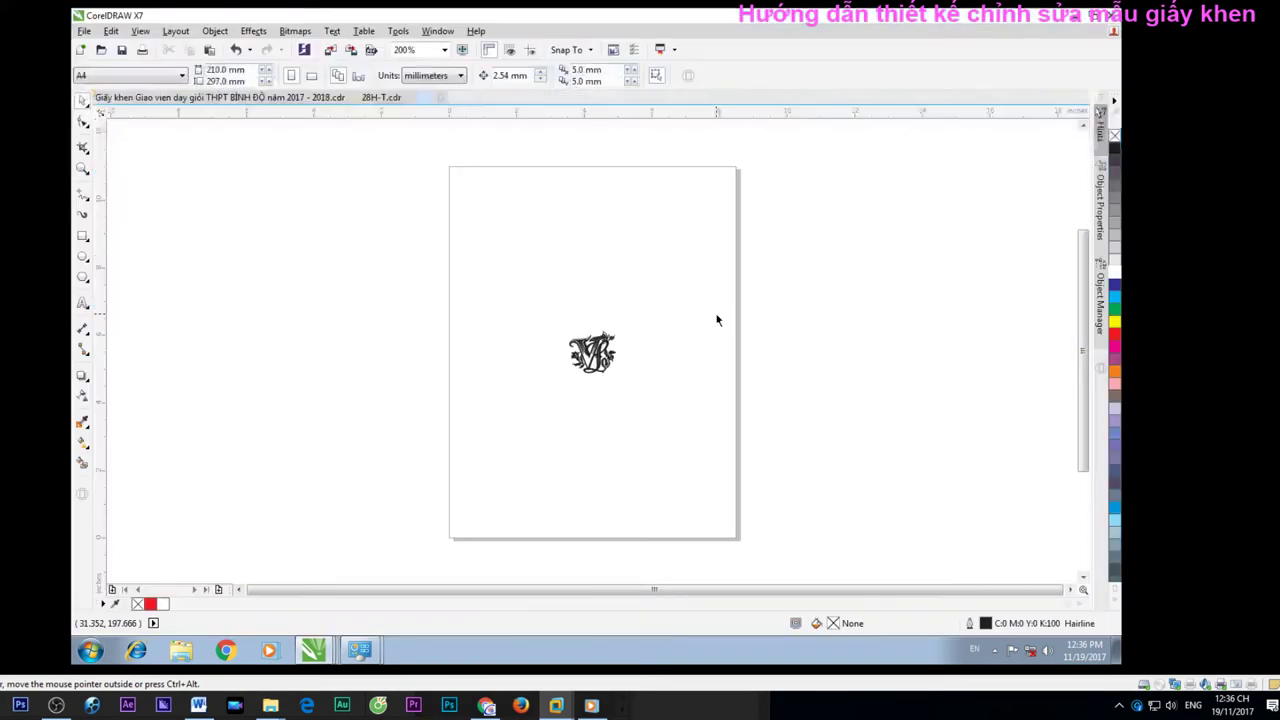
Copy the black 70V-L monogram into 28H-T and place it left of the red monogram
{"action": "scroll", "coordinate": [600, 364], "scroll_direction": "down", "scroll_amount": 2}
{"action": "left_click_drag", "start_coordinate": [510, 280], "coordinate": [870, 545]}
{"action": "key", "text": "ctrl+c"}
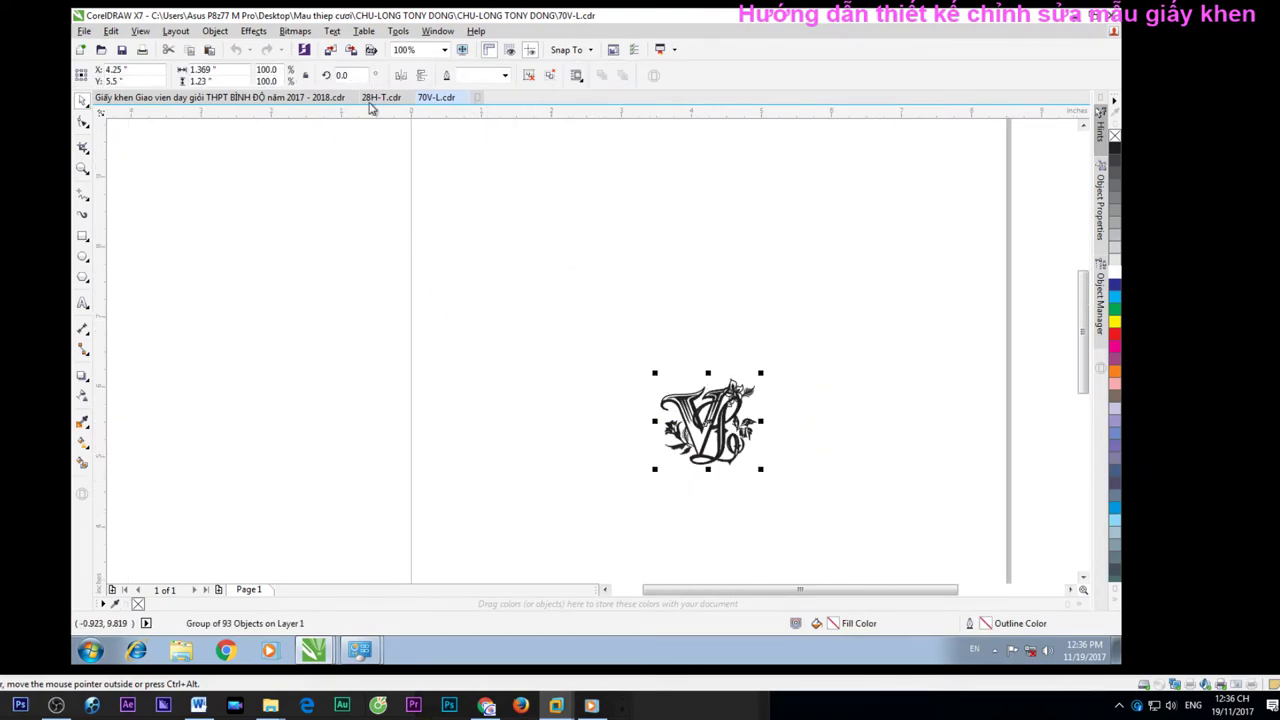
{"action": "left_click", "coordinate": [381, 97]}
{"action": "key", "text": "ctrl+v"}
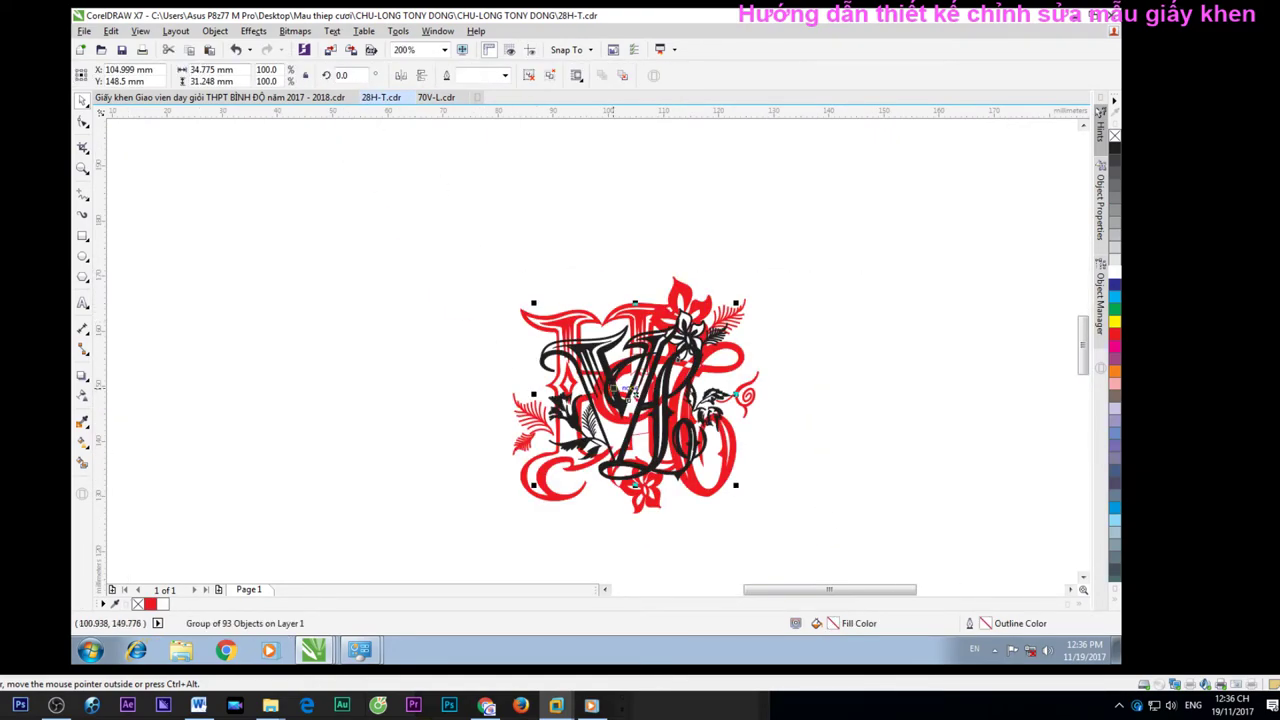
{"action": "left_click_drag", "start_coordinate": [612, 388], "coordinate": [295, 377]}
Fill the pasted monogram red and deselect it
{"action": "scroll", "coordinate": [522, 374], "scroll_direction": "down", "scroll_amount": 1}
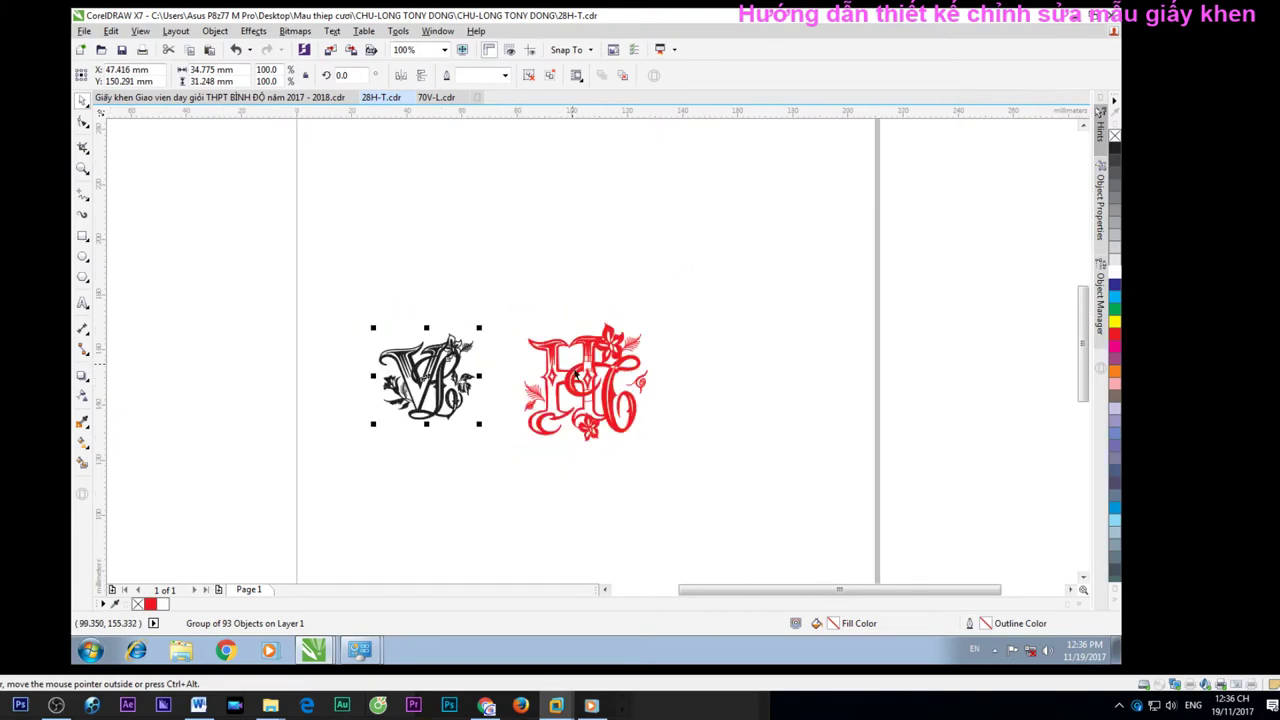
{"action": "left_click", "coordinate": [1118, 340]}
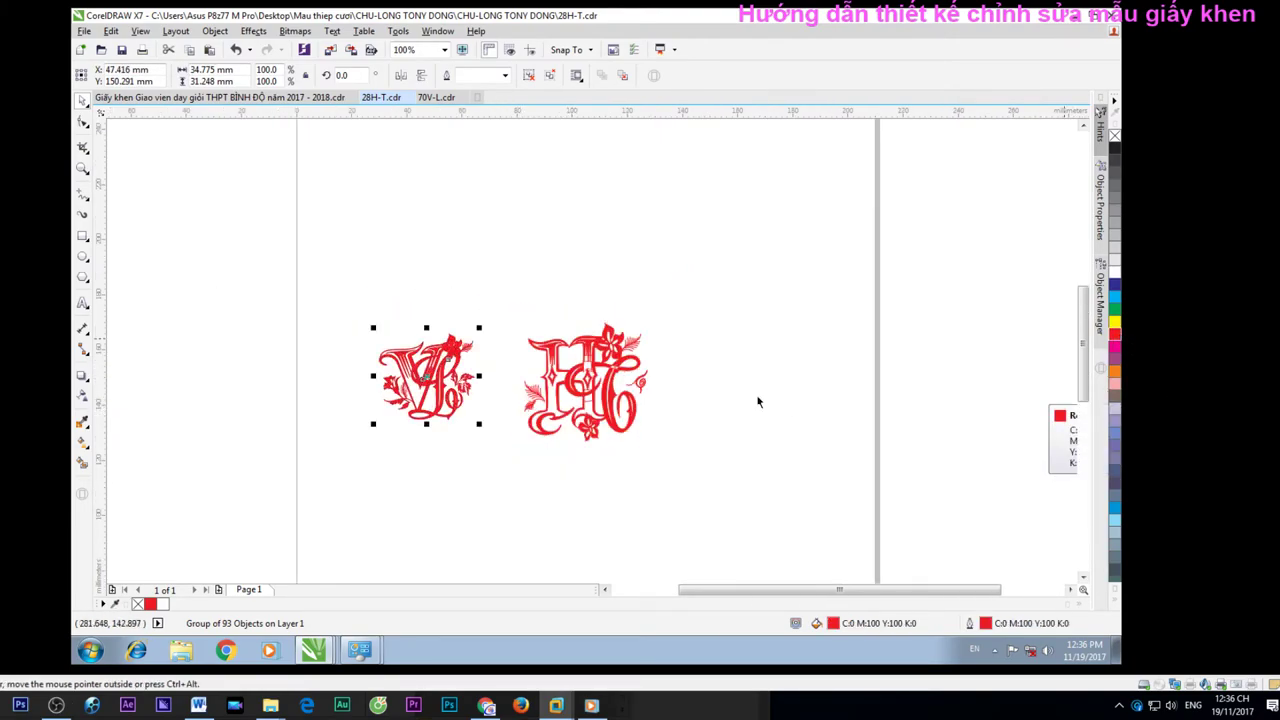
{"action": "left_click", "coordinate": [704, 425]}
{"action": "scroll", "coordinate": [712, 428], "scroll_direction": "up", "scroll_amount": 1}
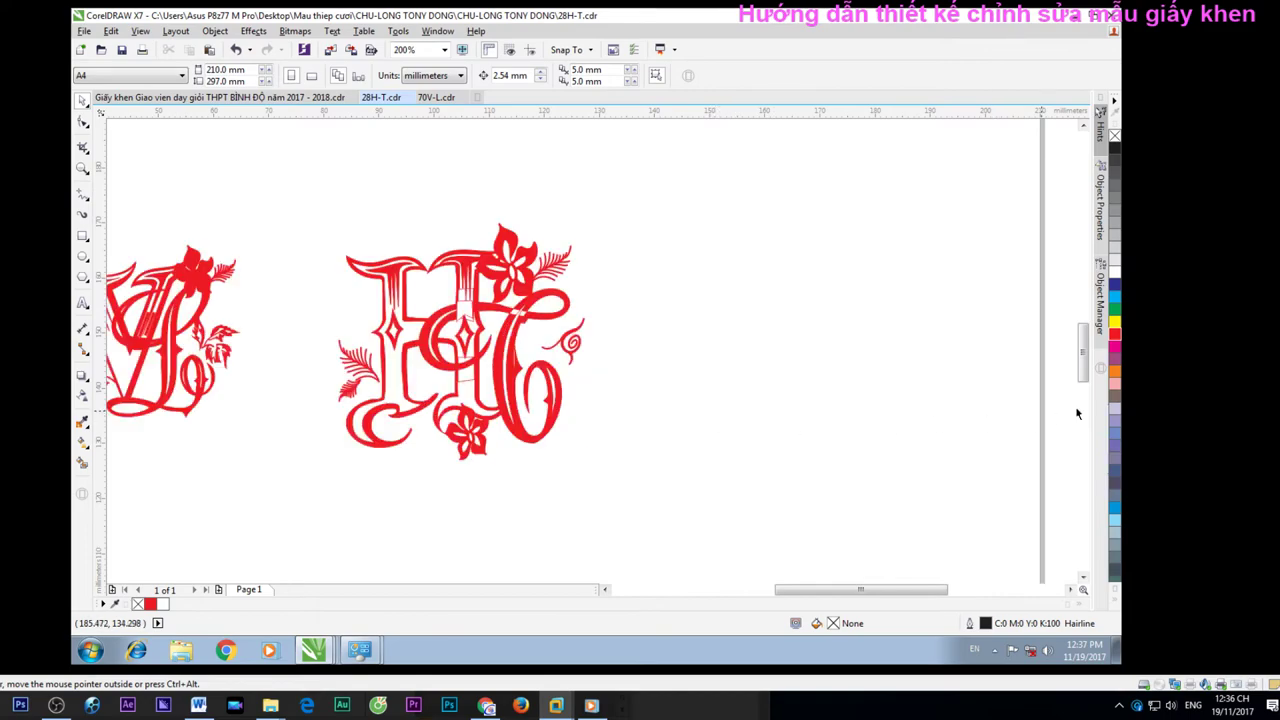
{"action": "left_click_drag", "start_coordinate": [963, 600], "coordinate": [934, 597]}
{"action": "scroll", "coordinate": [952, 549], "scroll_direction": "down", "scroll_amount": 1}
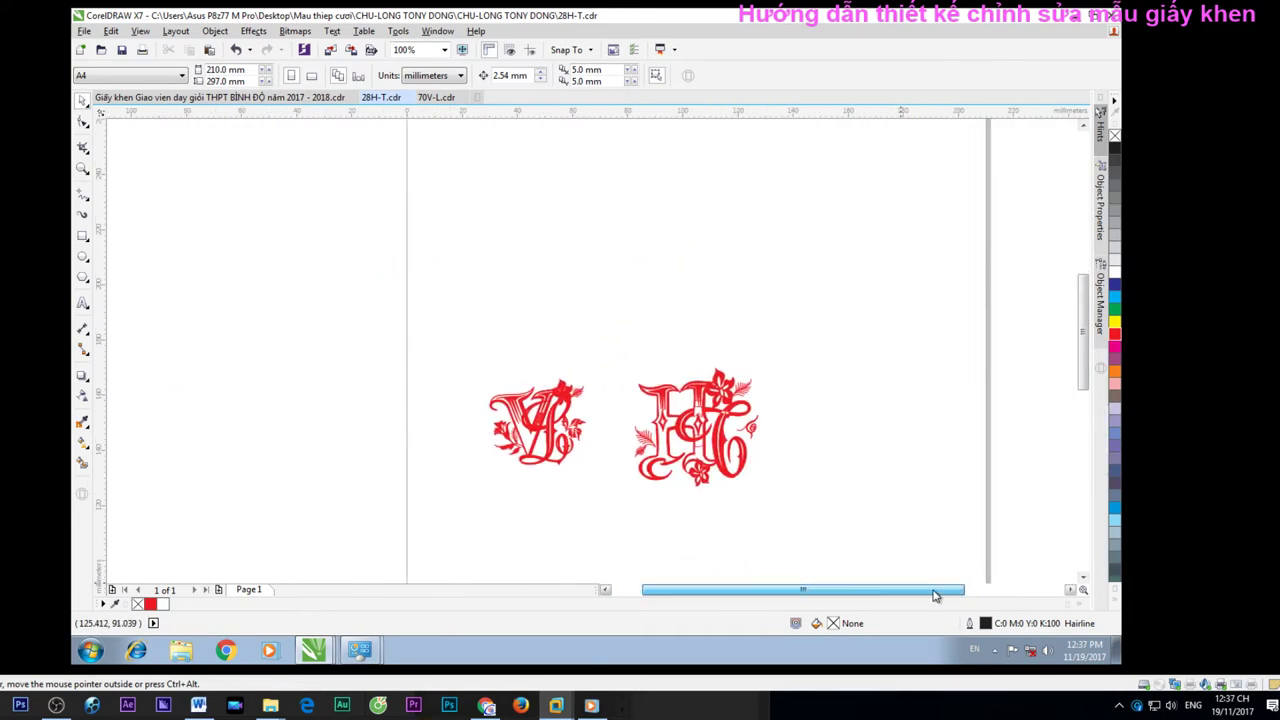
Start the headline text, delete the garbled Vietnamese characters, and open Unikey's options
{"action": "left_click", "coordinate": [83, 302]}
{"action": "left_click", "coordinate": [298, 282]}
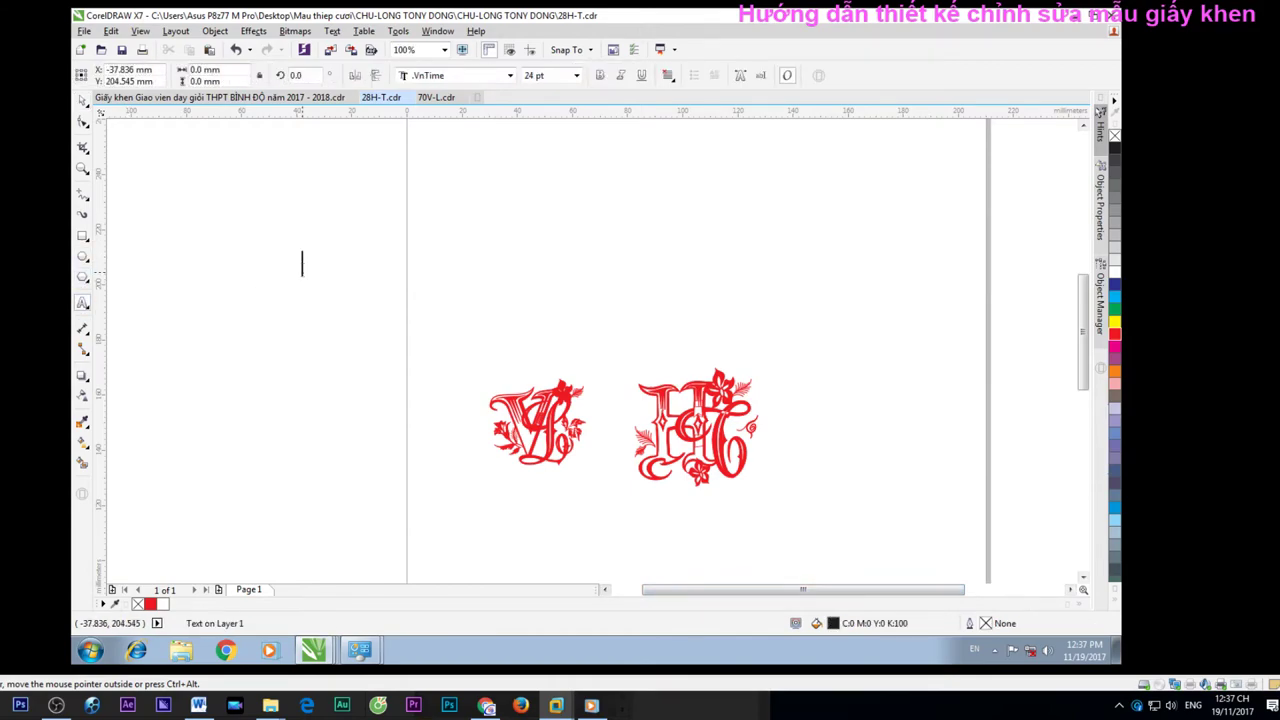
{"action": "type", "text": "Maõu"}
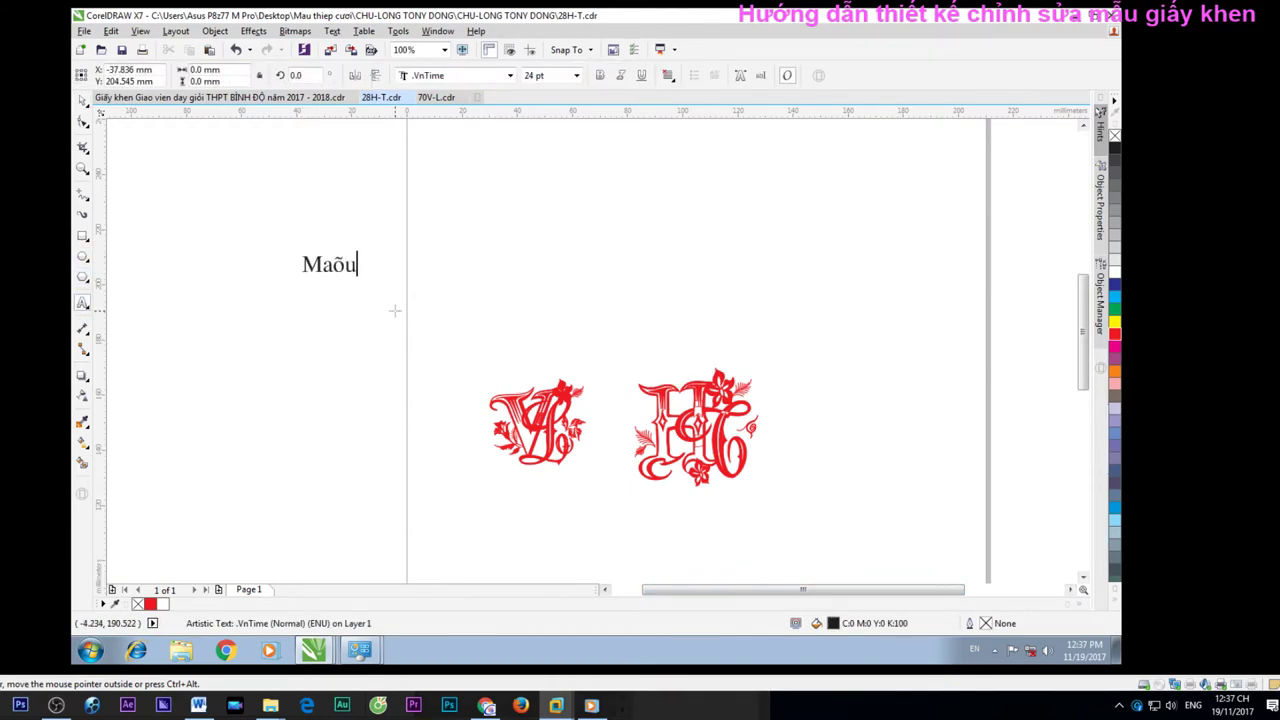
{"action": "key", "text": "BackSpace"}
{"action": "key", "text": "BackSpace"}
{"action": "key", "text": "BackSpace"}
{"action": "key", "text": "BackSpace"}
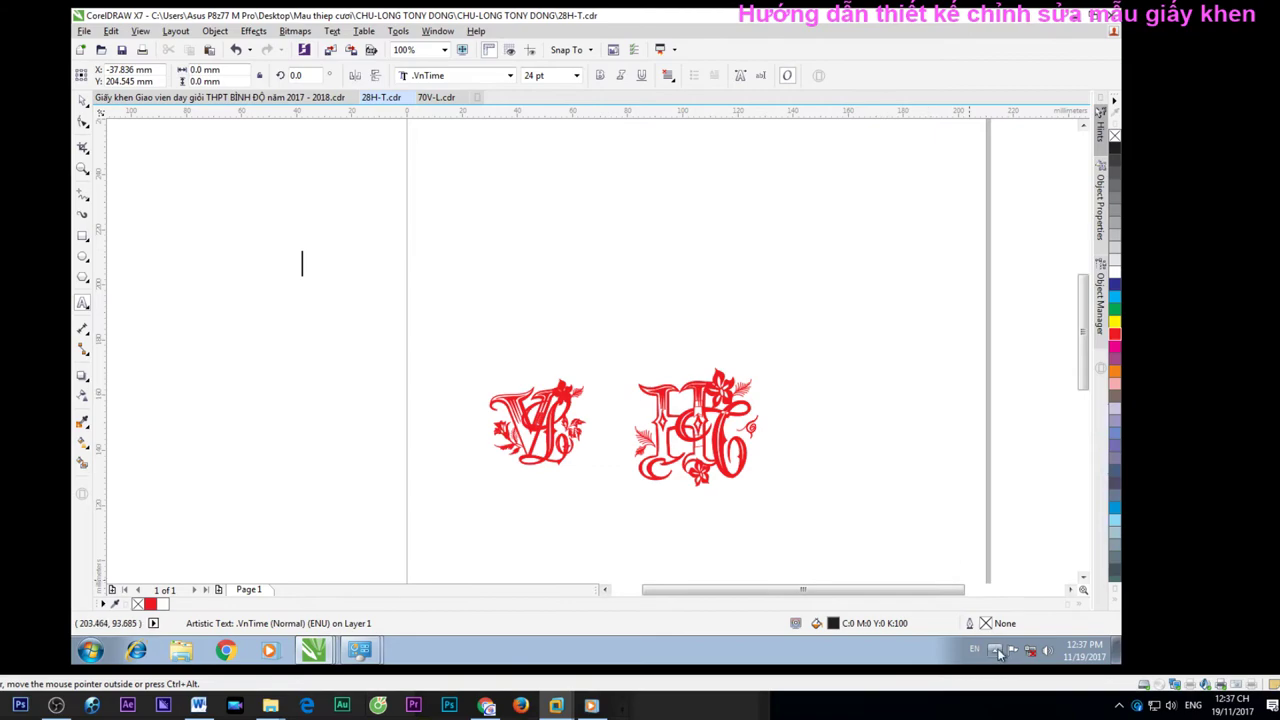
{"action": "left_click", "coordinate": [994, 650]}
{"action": "right_click", "coordinate": [1018, 564]}
With TCVN3 (ABC) encoding, type the headline 'Mẫu vector corel' above the monograms
{"action": "left_click", "coordinate": [885, 476]}
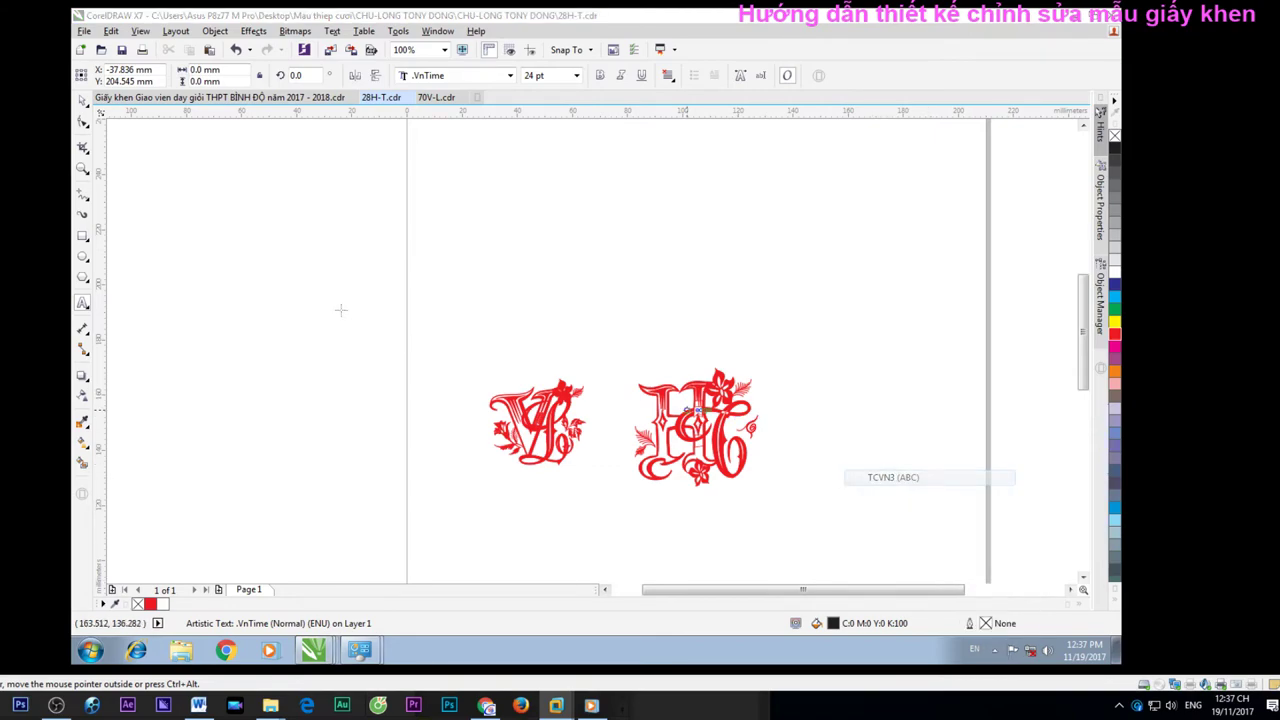
{"action": "left_click", "coordinate": [297, 275]}
{"action": "type", "text": "Mâux"}
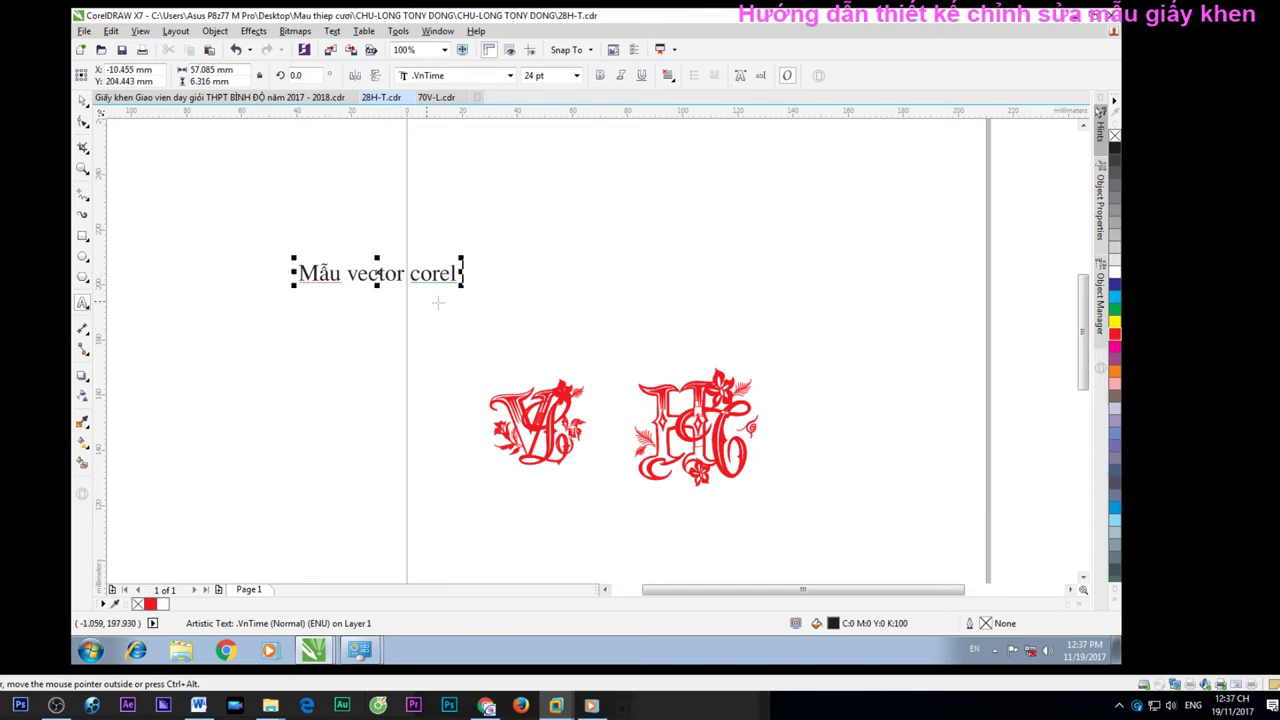
Enlarge the headline to about 143 pt, move it up, and colour it red
{"action": "left_click_drag", "start_coordinate": [463, 285], "coordinate": [1005, 345]}
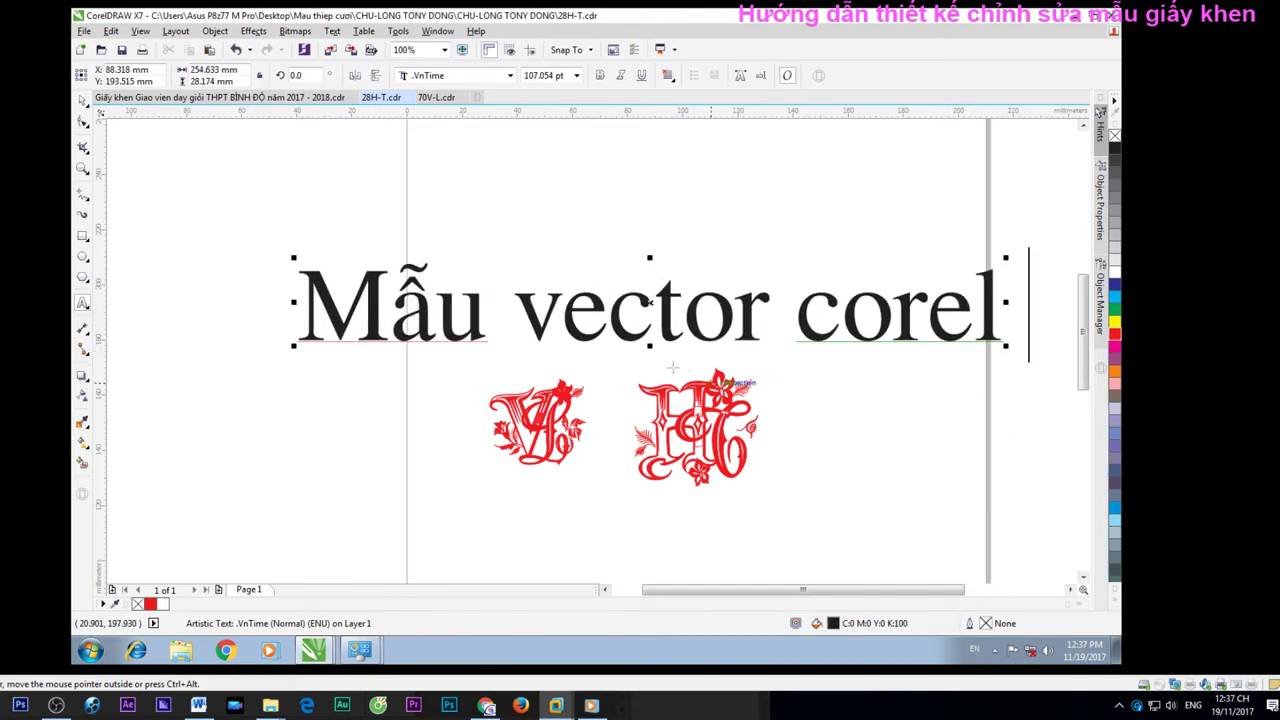
{"action": "left_click_drag", "start_coordinate": [650, 345], "coordinate": [650, 374]}
{"action": "left_click_drag", "start_coordinate": [648, 316], "coordinate": [632, 240]}
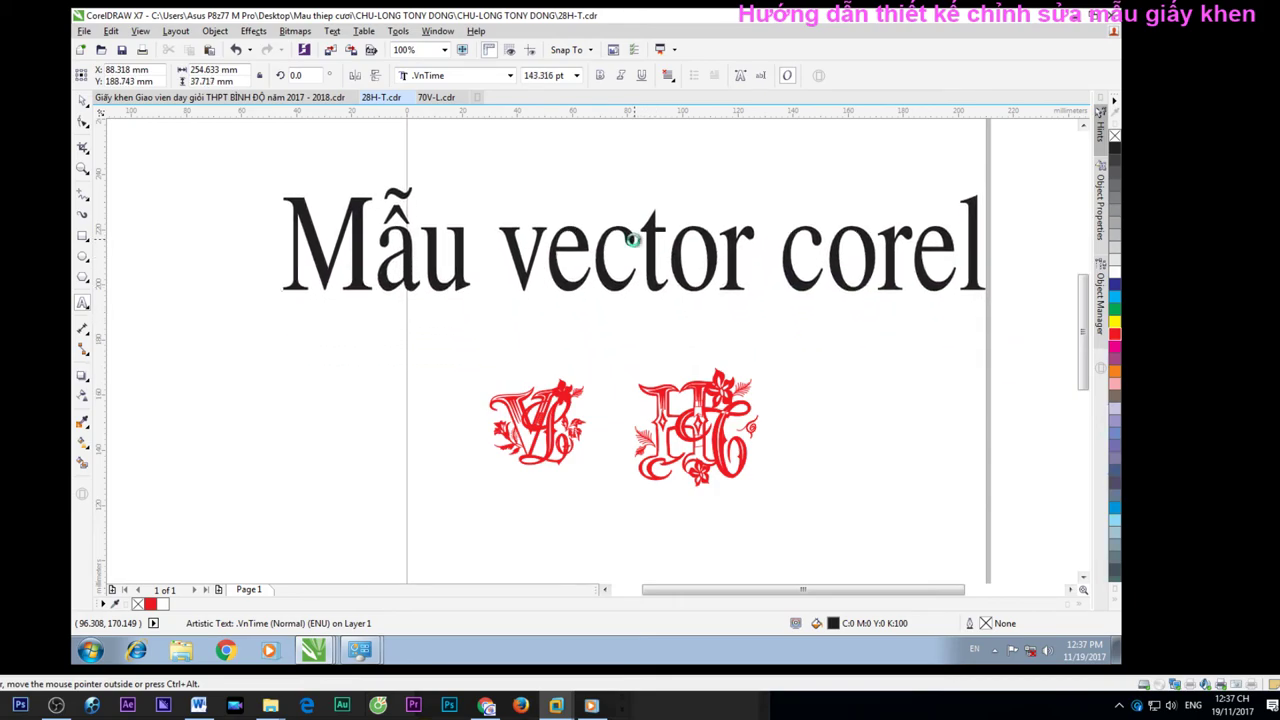
{"action": "triple_click", "coordinate": [632, 240]}
{"action": "left_click", "coordinate": [1118, 338]}
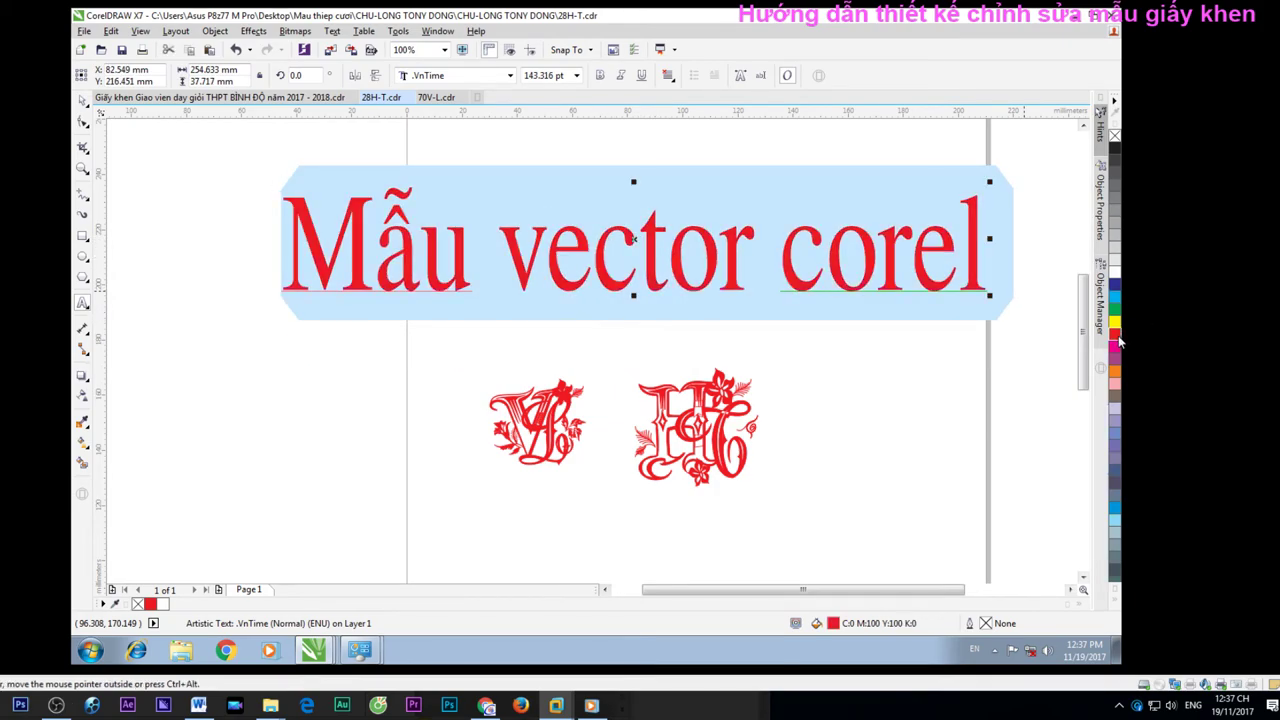
Keep the headline fill red and set its outline to yellow, after trying yellow fill and white outline
{"action": "right_click", "coordinate": [1118, 341]}
{"action": "left_click", "coordinate": [1113, 322]}
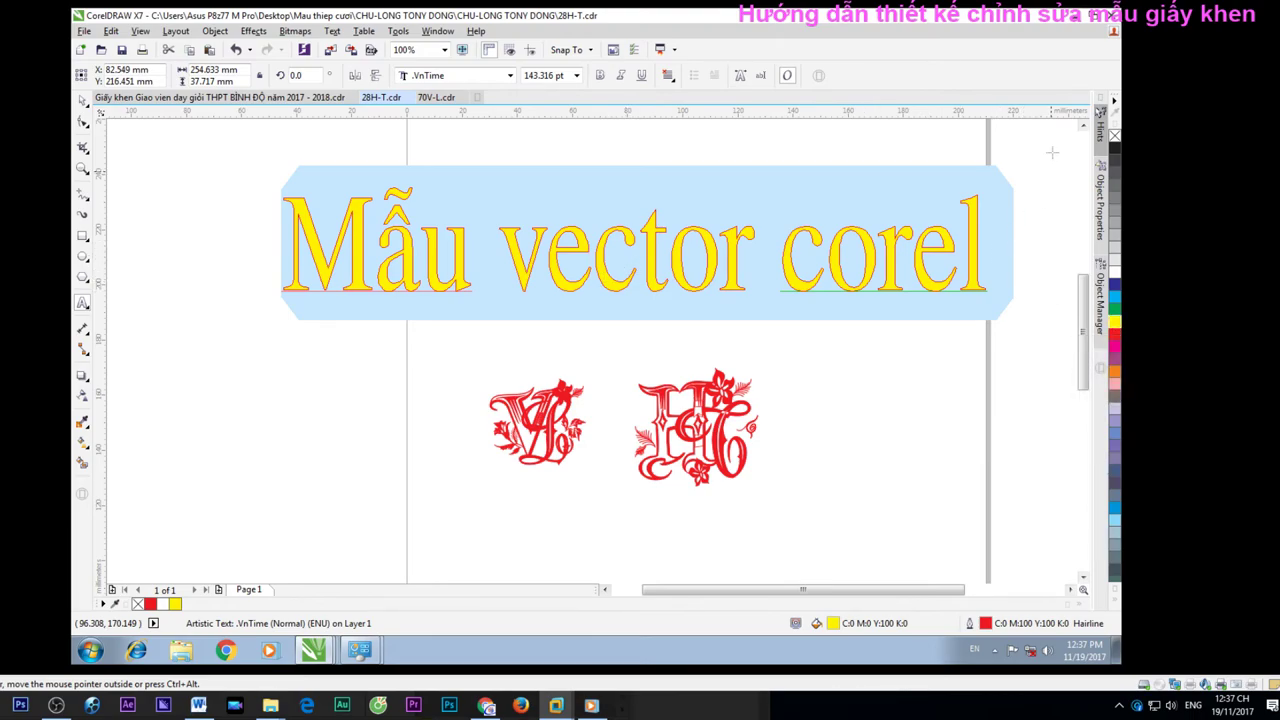
{"action": "left_click", "coordinate": [785, 255]}
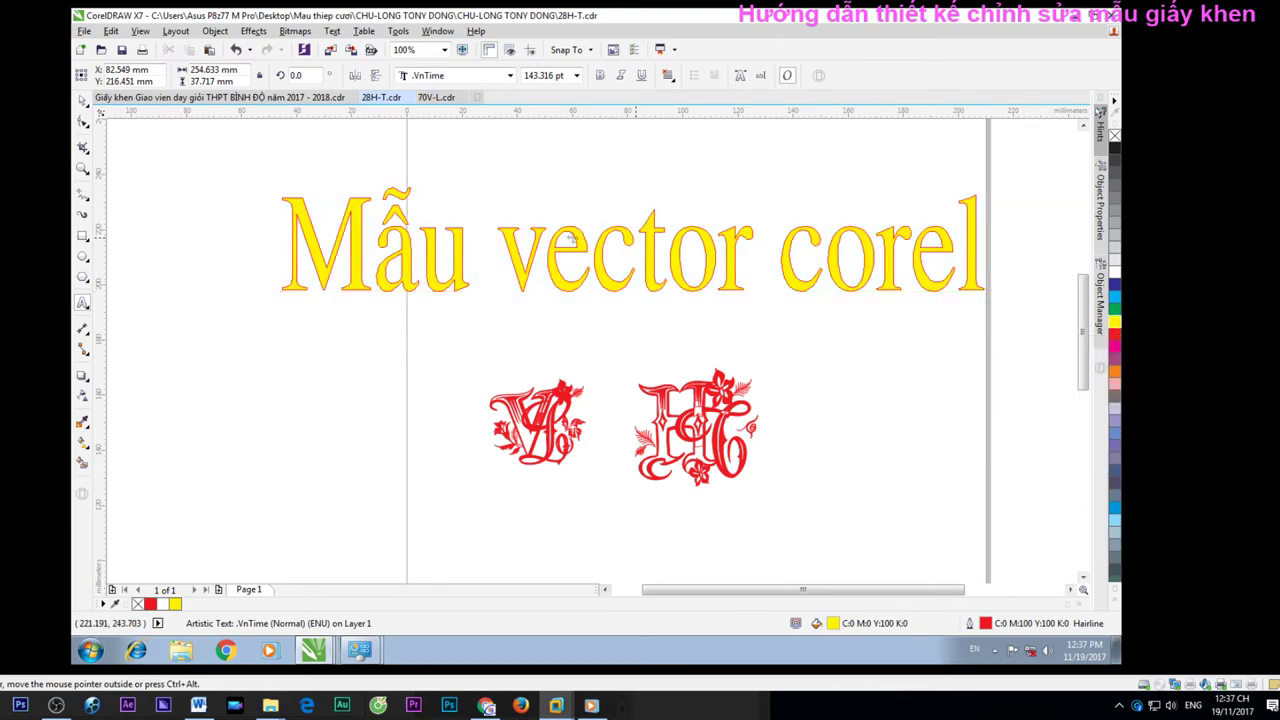
{"action": "key", "text": "ctrl+a"}
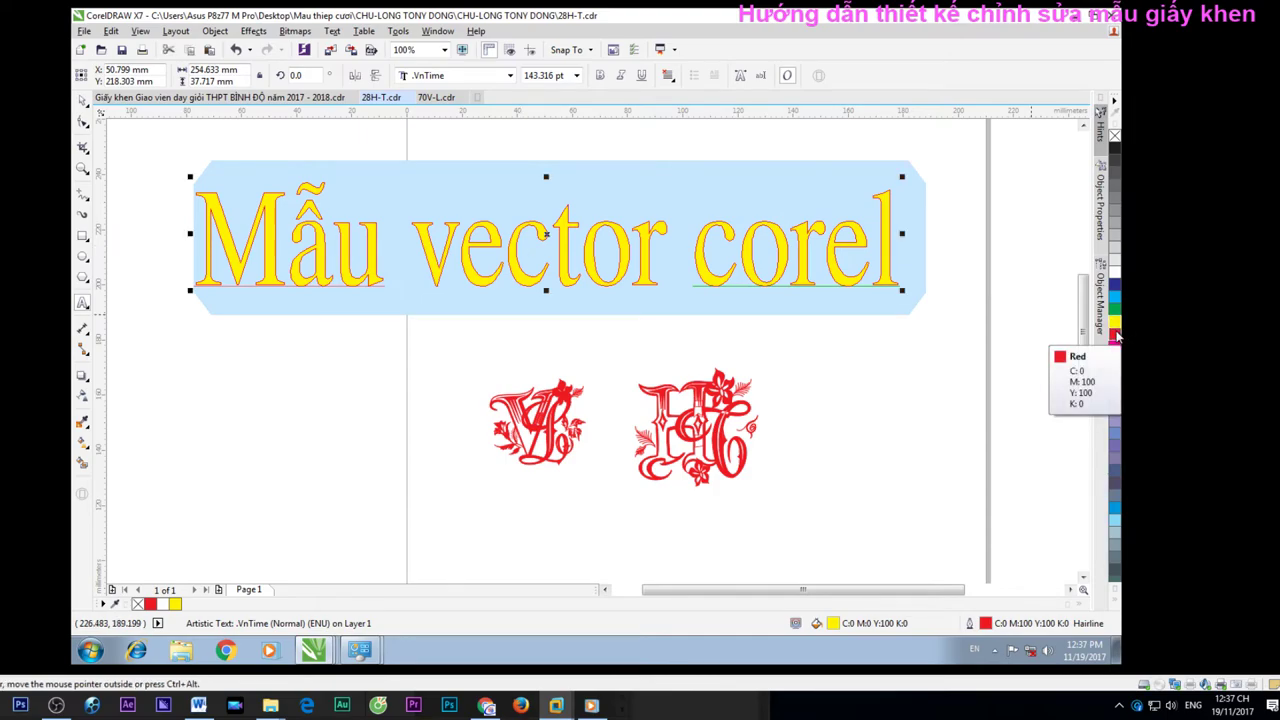
{"action": "left_click", "coordinate": [1116, 337]}
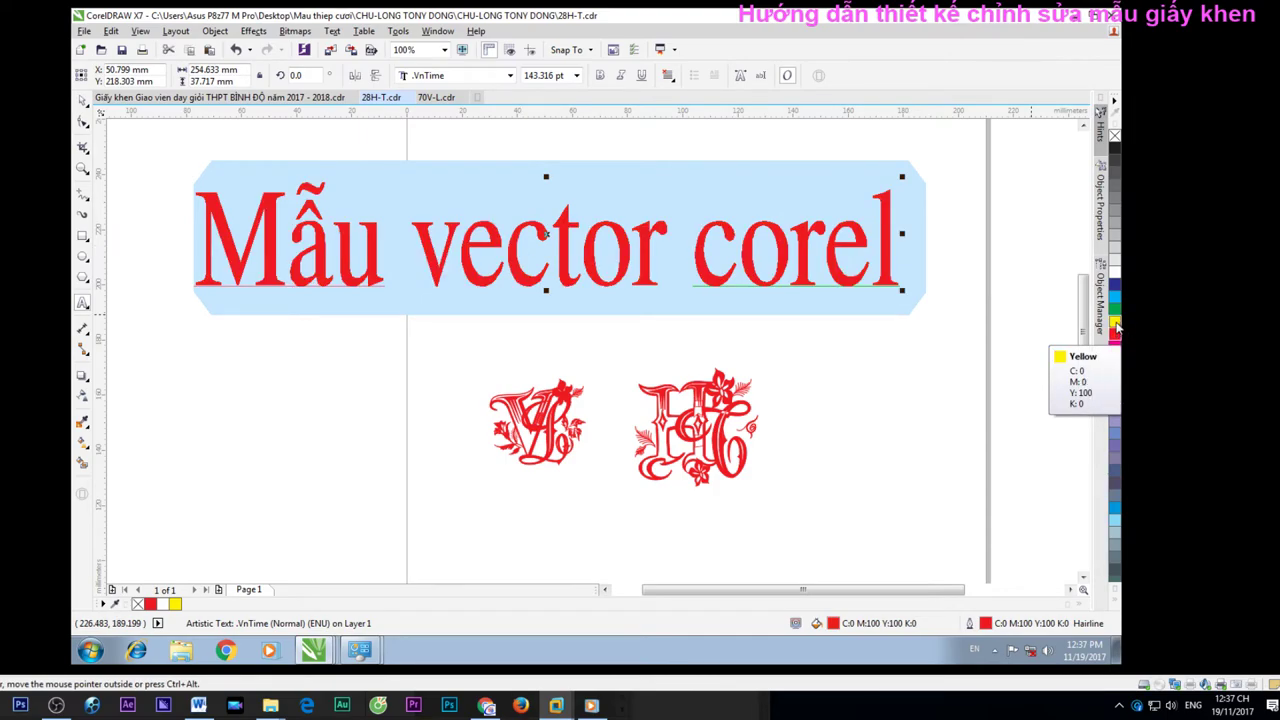
{"action": "right_click", "coordinate": [1116, 328]}
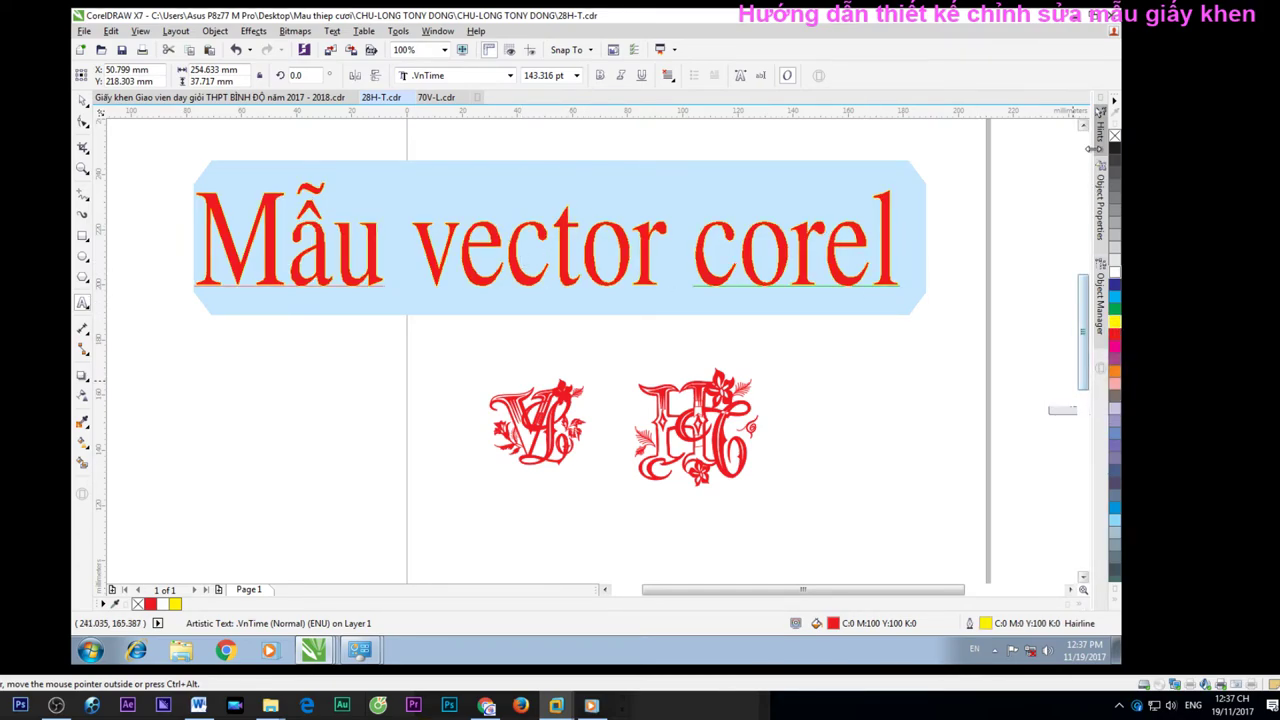
{"action": "left_click", "coordinate": [1092, 137]}
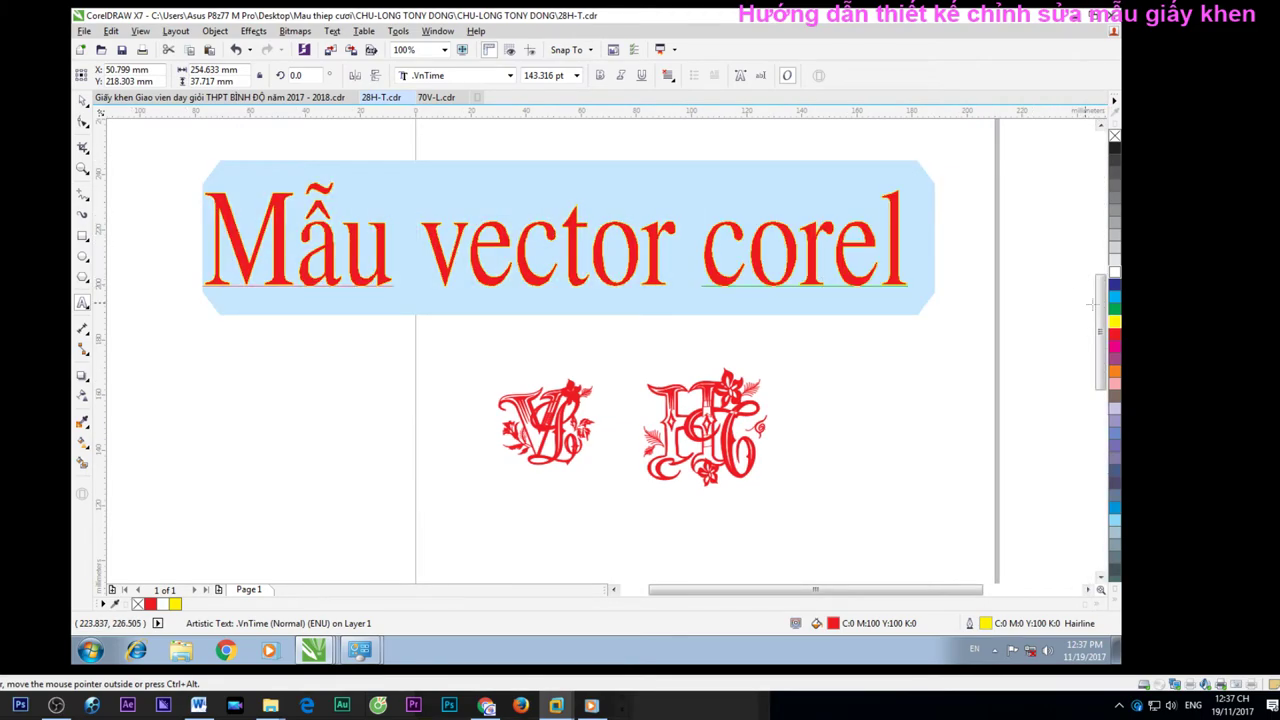
{"action": "right_click", "coordinate": [1115, 272]}
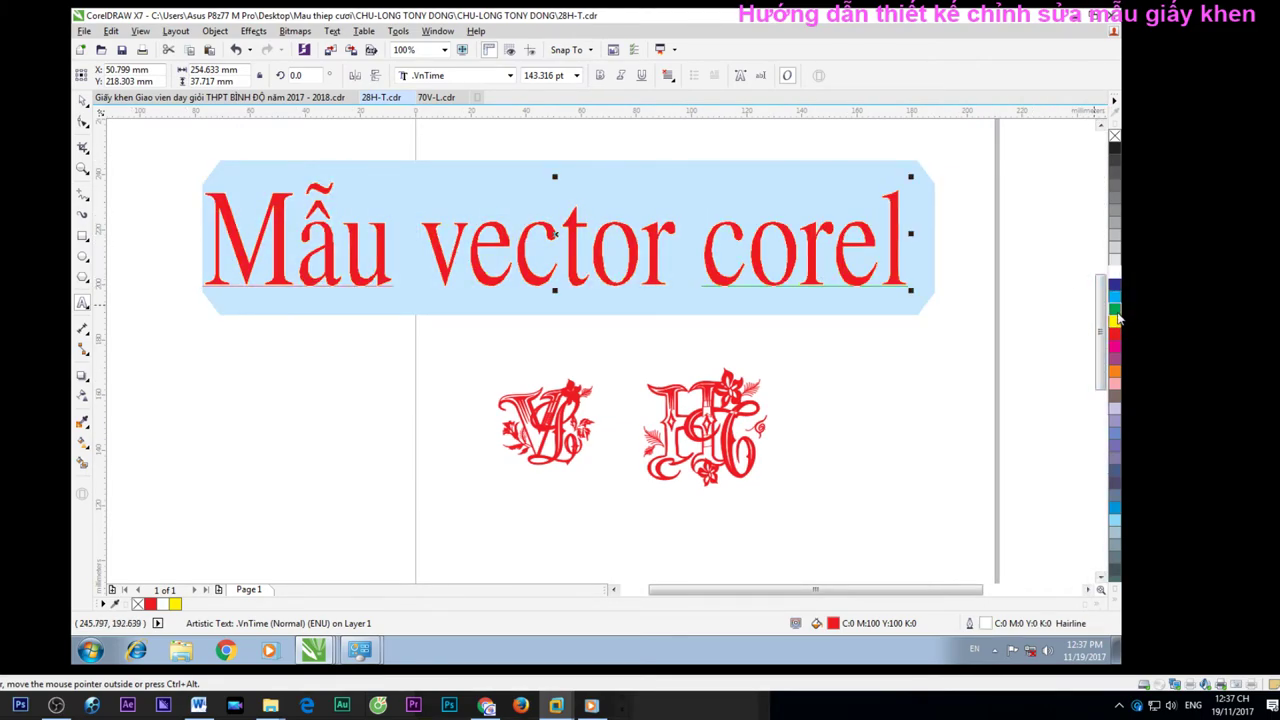
{"action": "right_click", "coordinate": [1115, 318]}
{"action": "left_click", "coordinate": [1101, 127]}
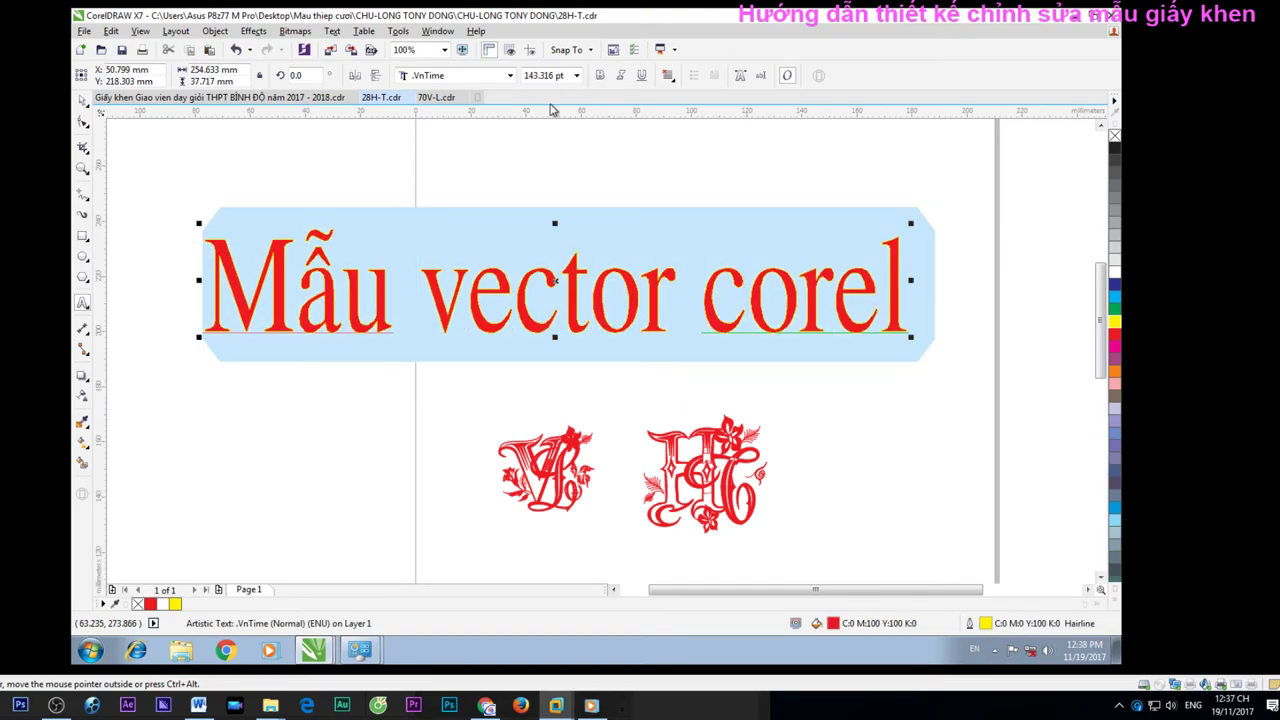
{"action": "right_click", "coordinate": [444, 305]}
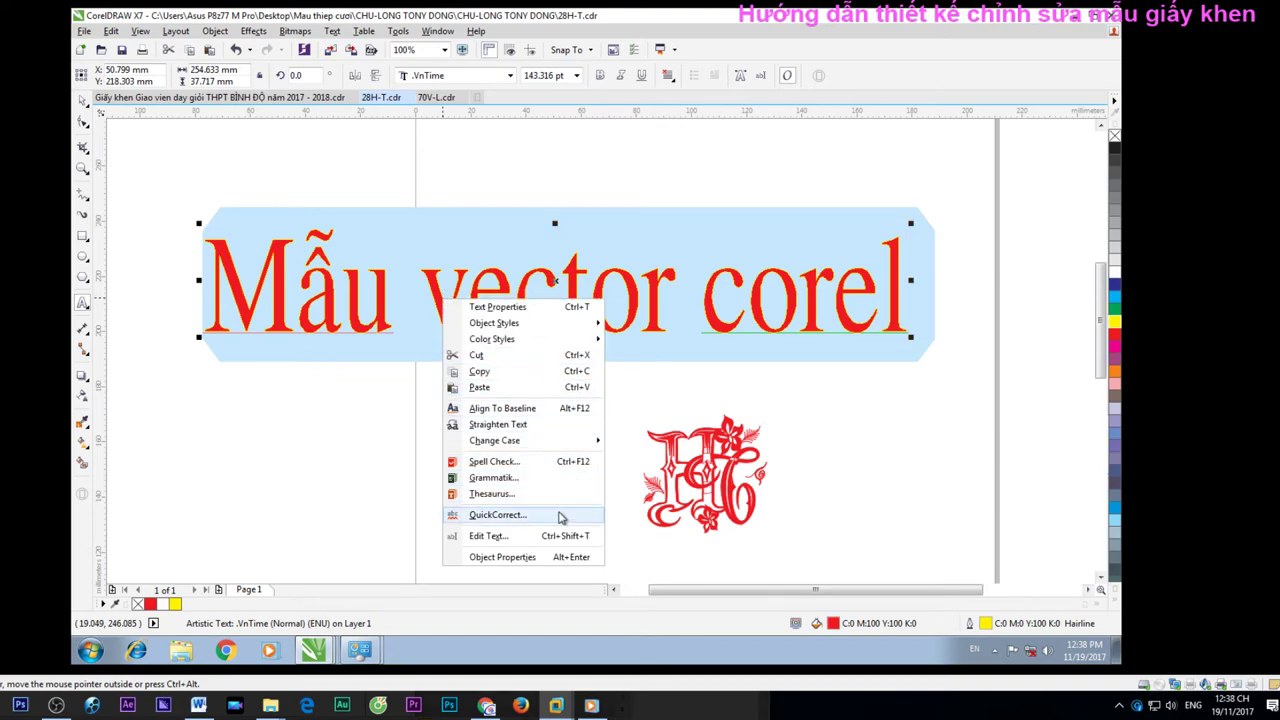
In the headline's Object Properties, try 1.5 pt and then 8.0 pt outline widths
{"action": "left_click", "coordinate": [545, 556]}
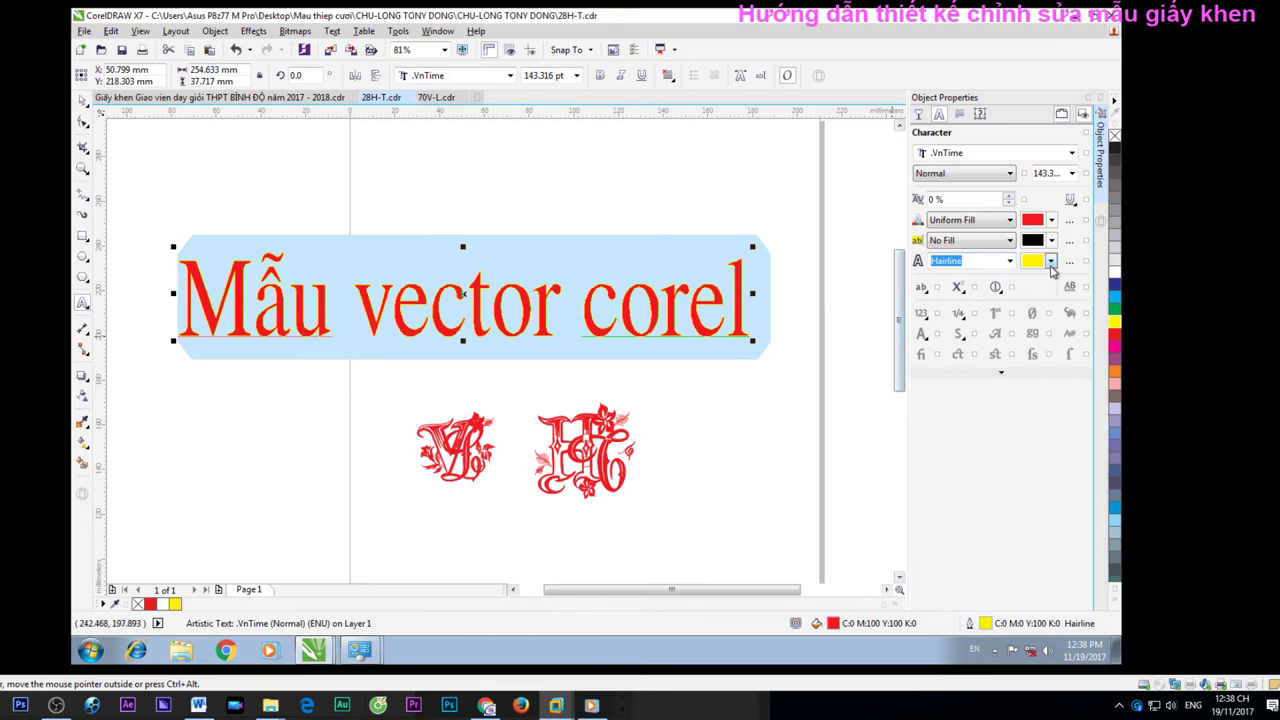
{"action": "left_click", "coordinate": [1051, 261]}
{"action": "left_click", "coordinate": [1051, 261]}
{"action": "left_click", "coordinate": [1008, 262]}
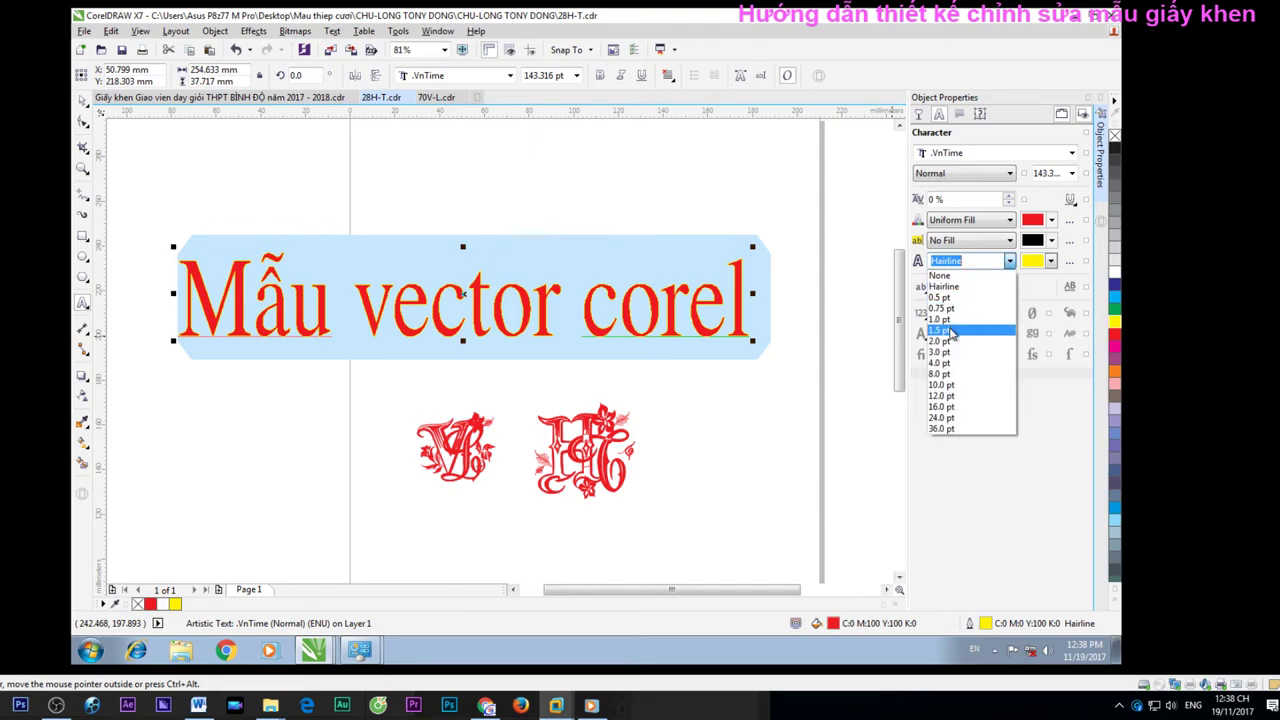
{"action": "left_click", "coordinate": [945, 333]}
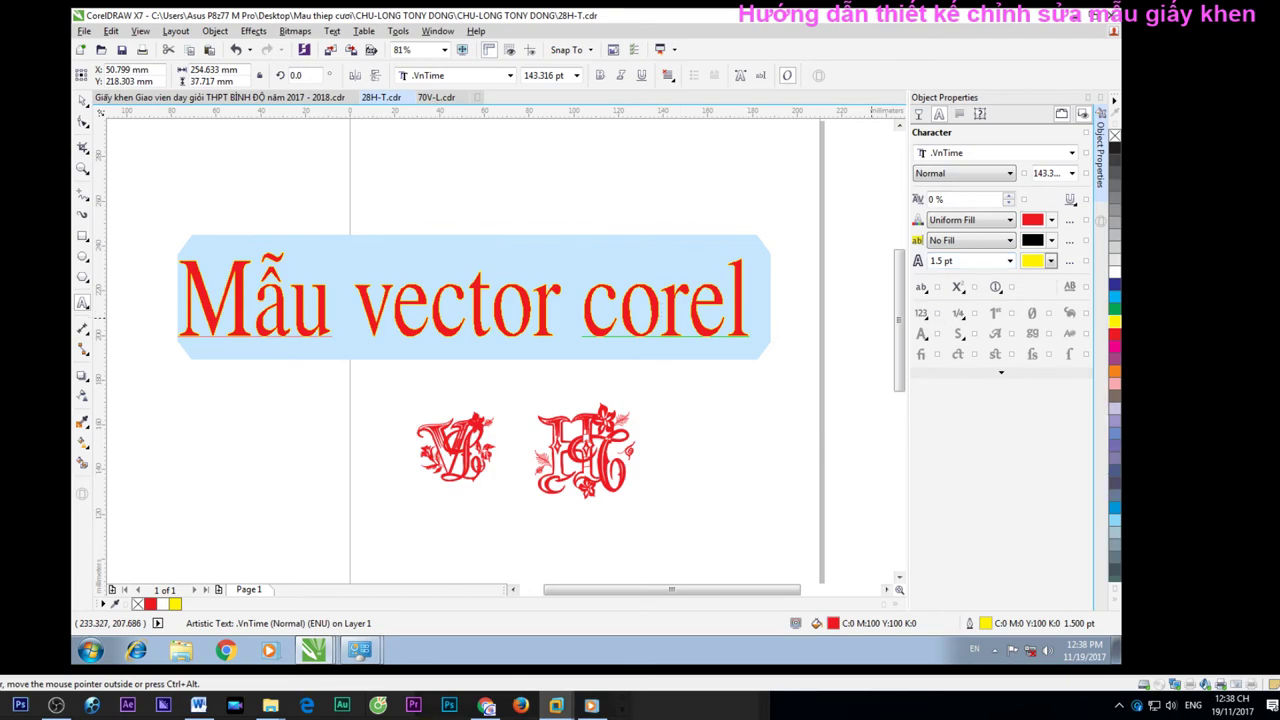
{"action": "left_click", "coordinate": [1010, 264]}
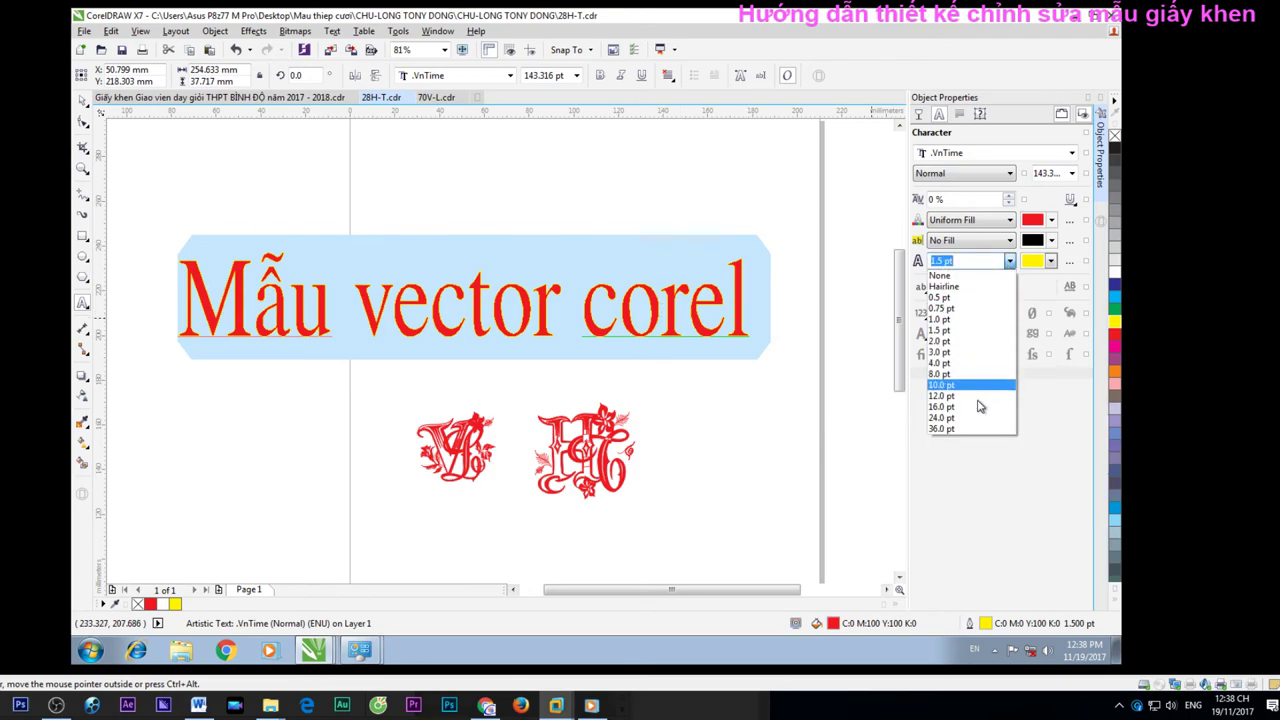
{"action": "left_click", "coordinate": [966, 374]}
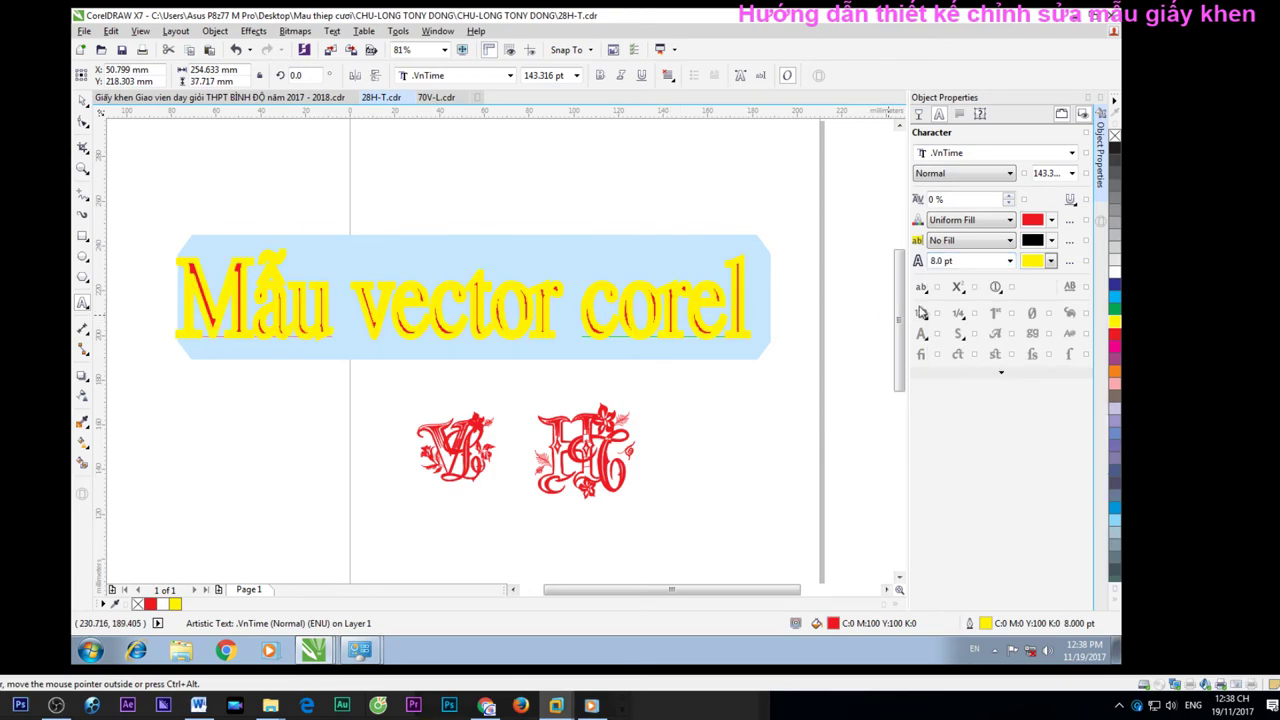
Try 3.0 pt, settle on a 2.0 pt outline width, and close the docker
{"action": "left_click", "coordinate": [1011, 261]}
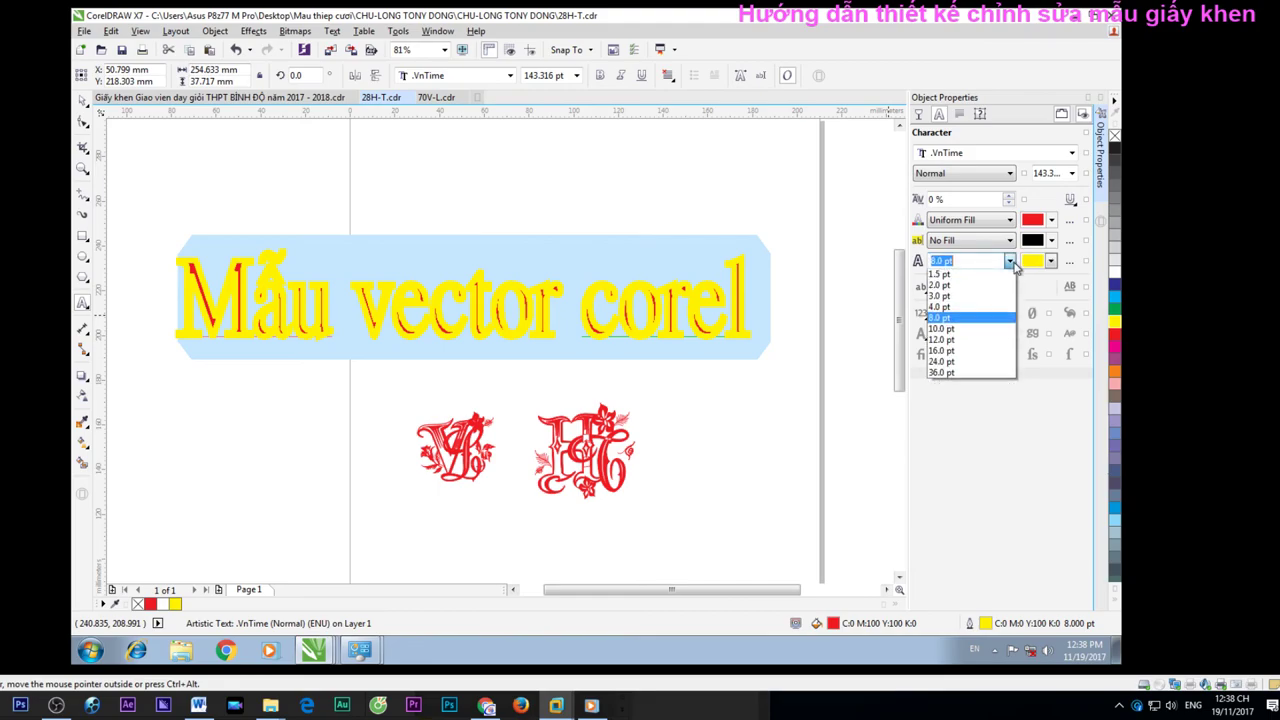
{"action": "left_click", "coordinate": [1013, 263]}
{"action": "left_click", "coordinate": [1011, 262]}
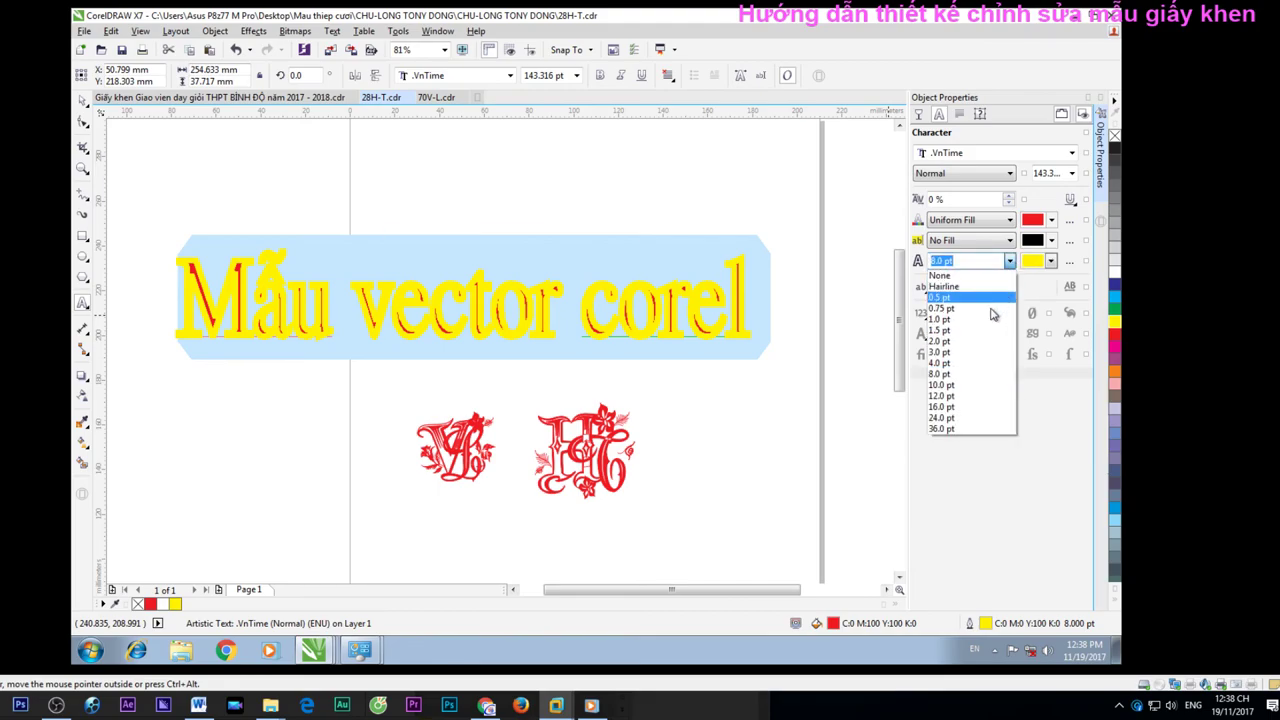
{"action": "left_click", "coordinate": [971, 353]}
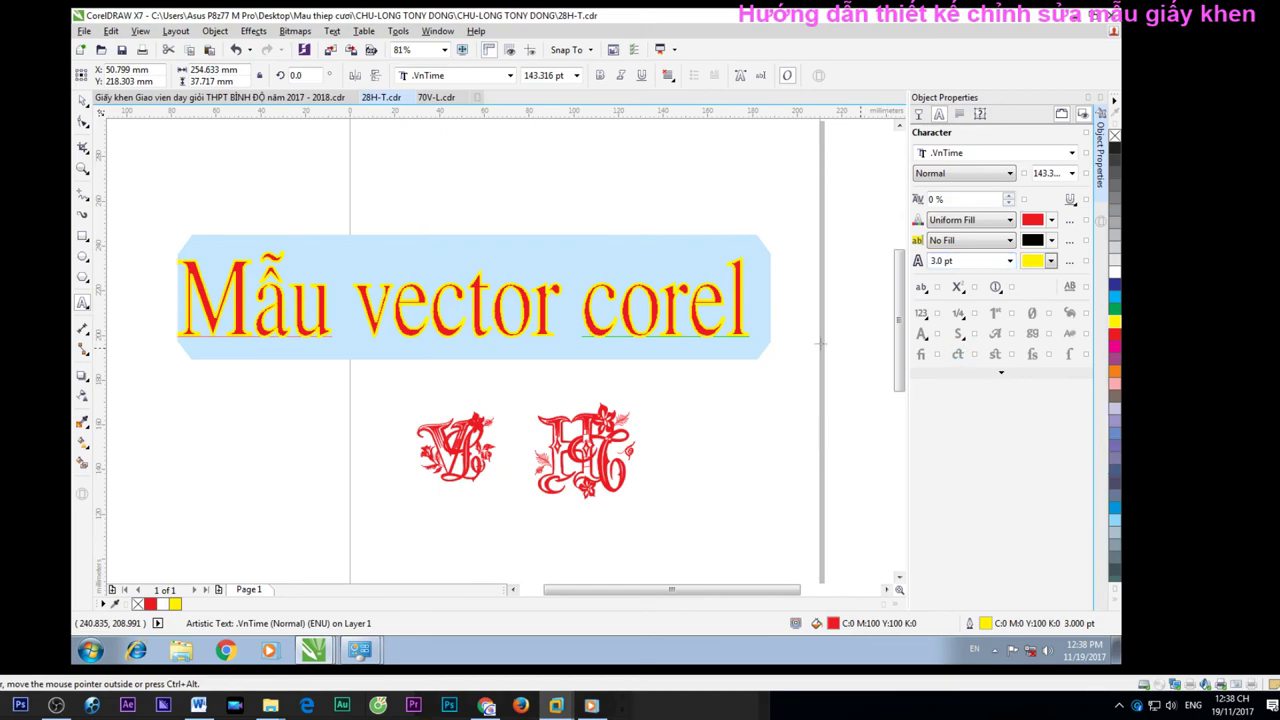
{"action": "left_click", "coordinate": [1011, 262]}
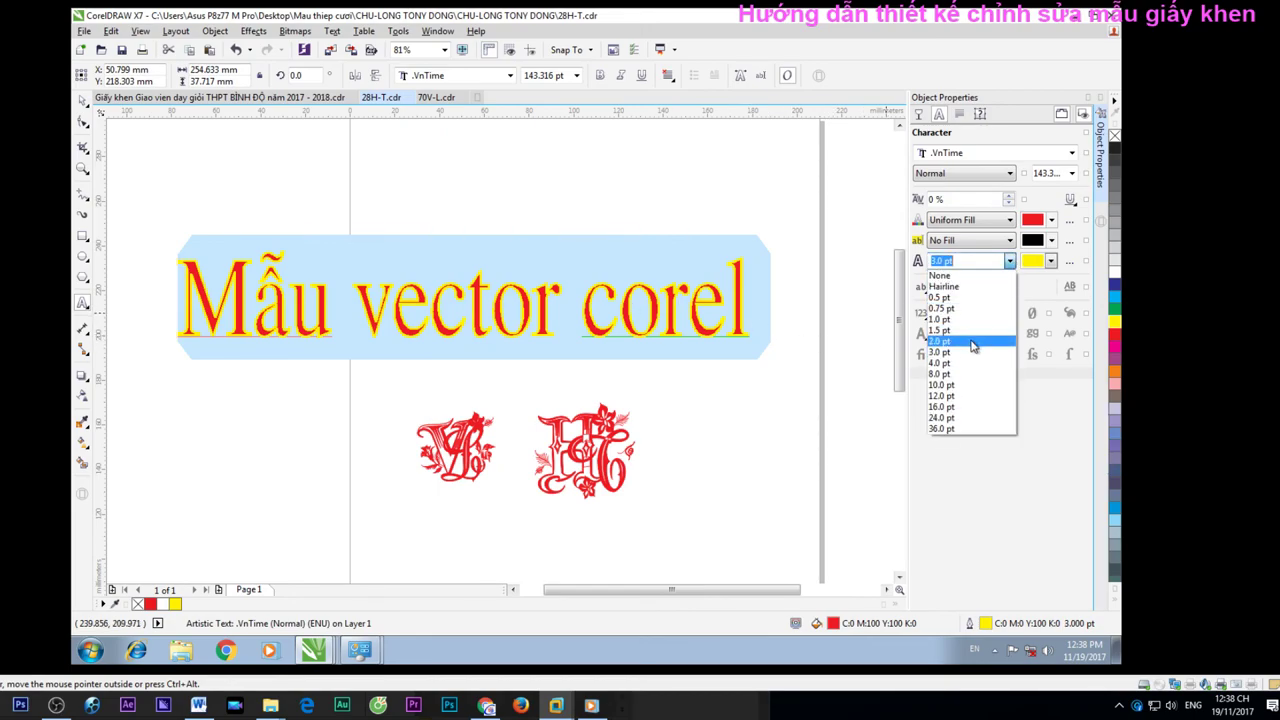
{"action": "left_click", "coordinate": [972, 341]}
{"action": "left_click", "coordinate": [712, 318]}
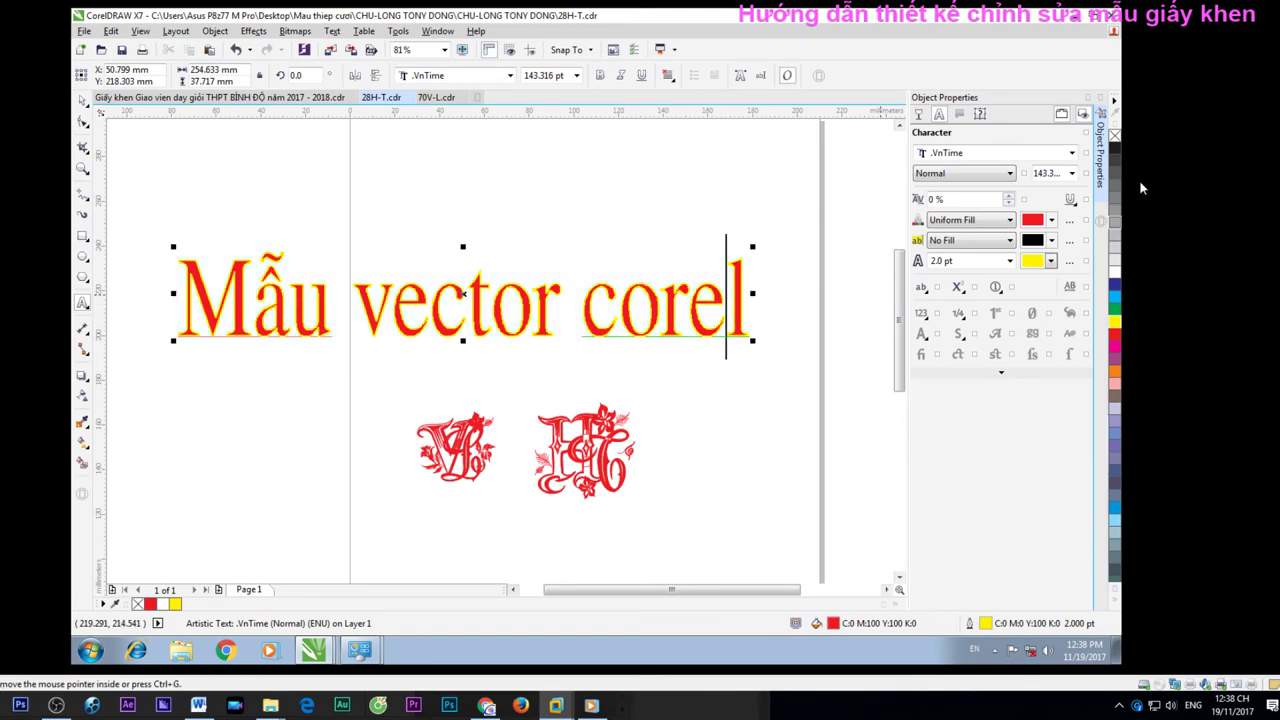
{"action": "left_click", "coordinate": [1089, 98]}
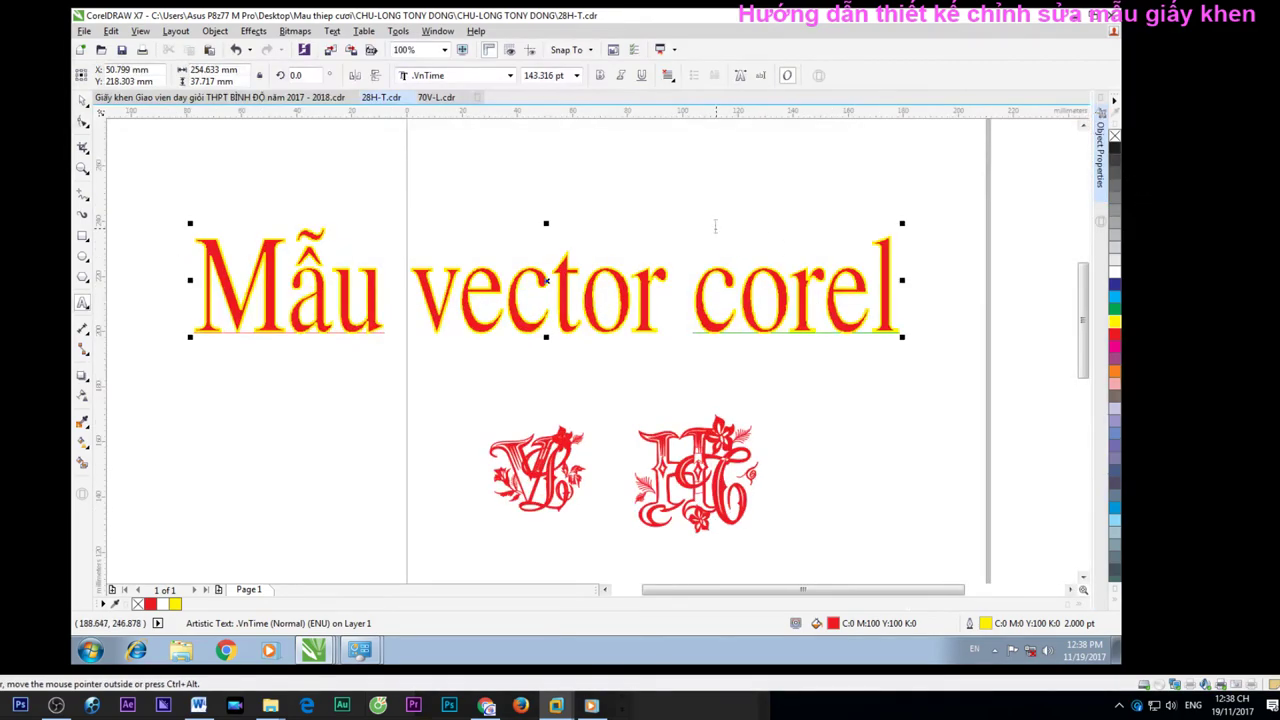
Move the 'Mẫu vector corel' headline up and to the right above the monograms
{"action": "left_click_drag", "start_coordinate": [546, 281], "coordinate": [568, 225]}
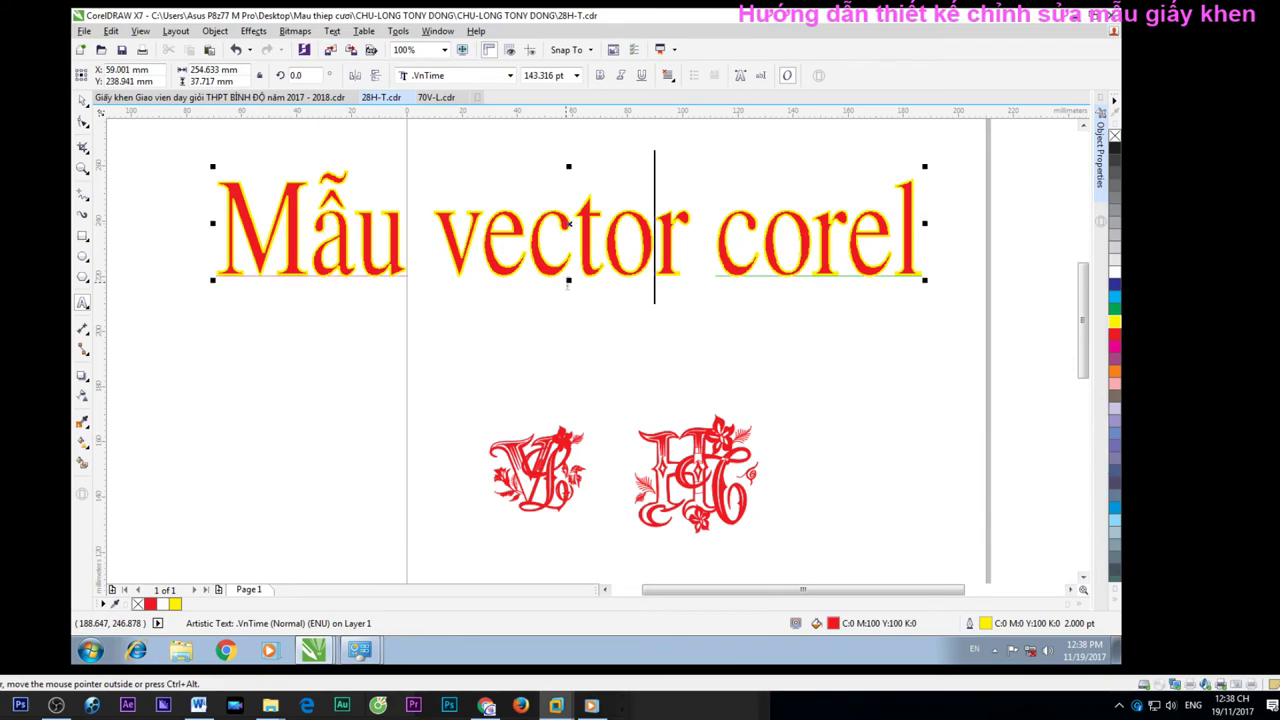
{"action": "triple_click", "coordinate": [603, 265]}
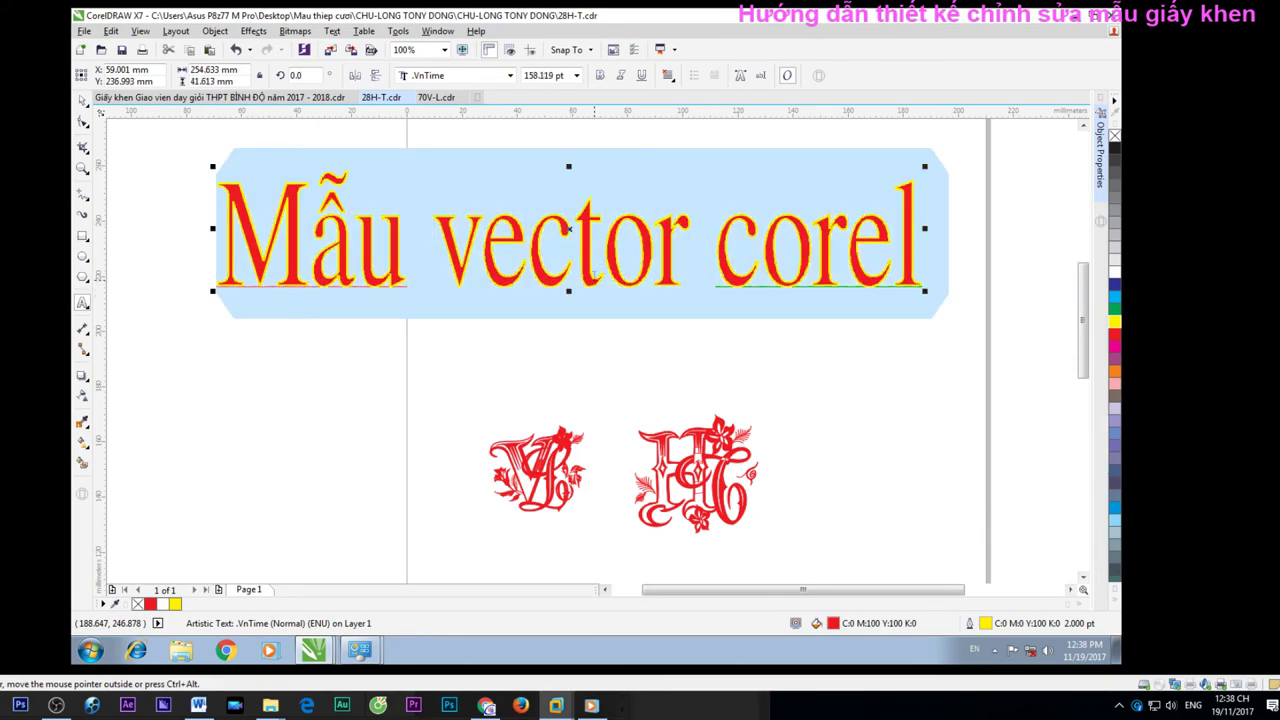
{"action": "left_click", "coordinate": [603, 272]}
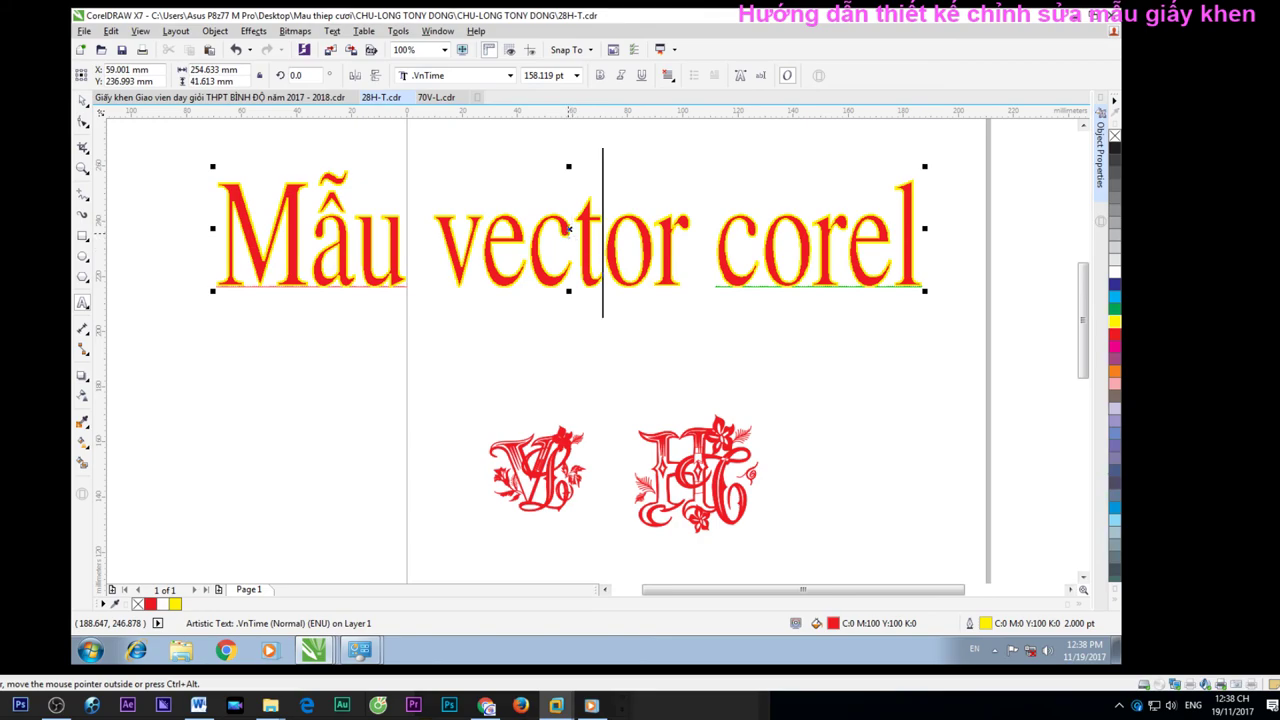
{"action": "left_click", "coordinate": [569, 228]}
{"action": "left_click_drag", "start_coordinate": [567, 229], "coordinate": [669, 239]}
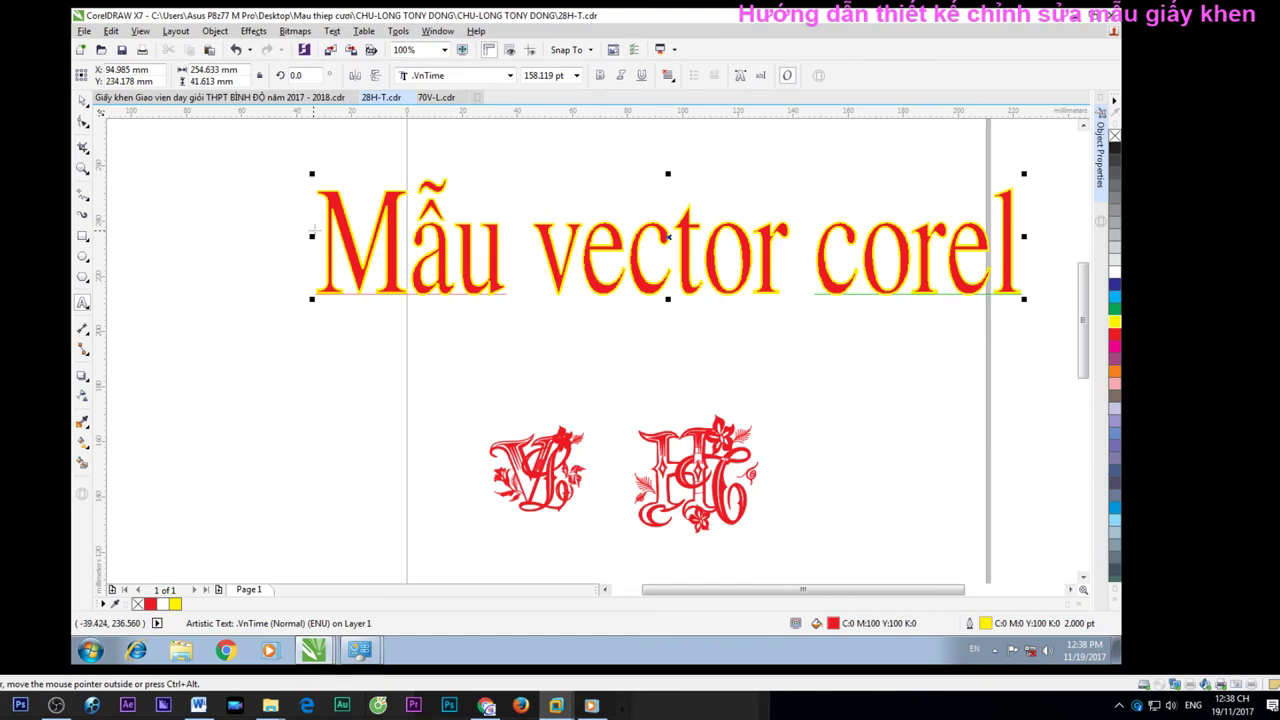
Narrow the headline from both its left and right sides, then switch to OBS
{"action": "left_click_drag", "start_coordinate": [312, 237], "coordinate": [409, 236]}
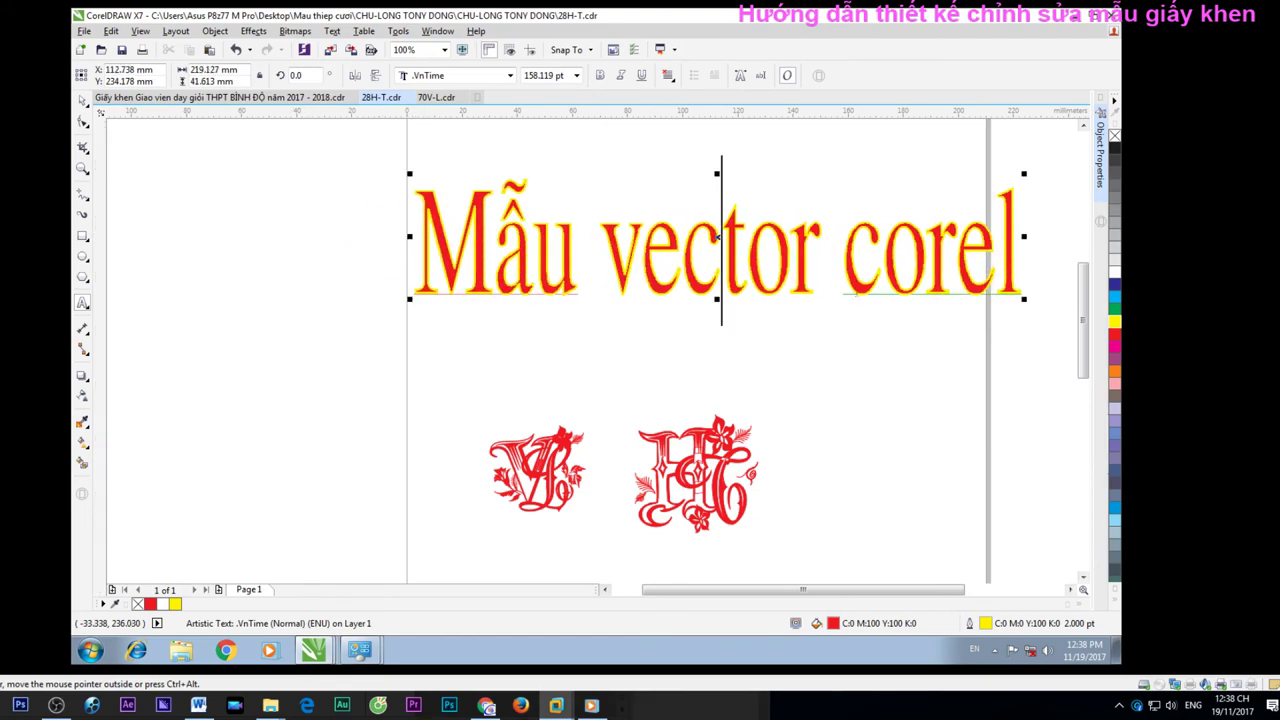
{"action": "left_click_drag", "start_coordinate": [1024, 237], "coordinate": [985, 237]}
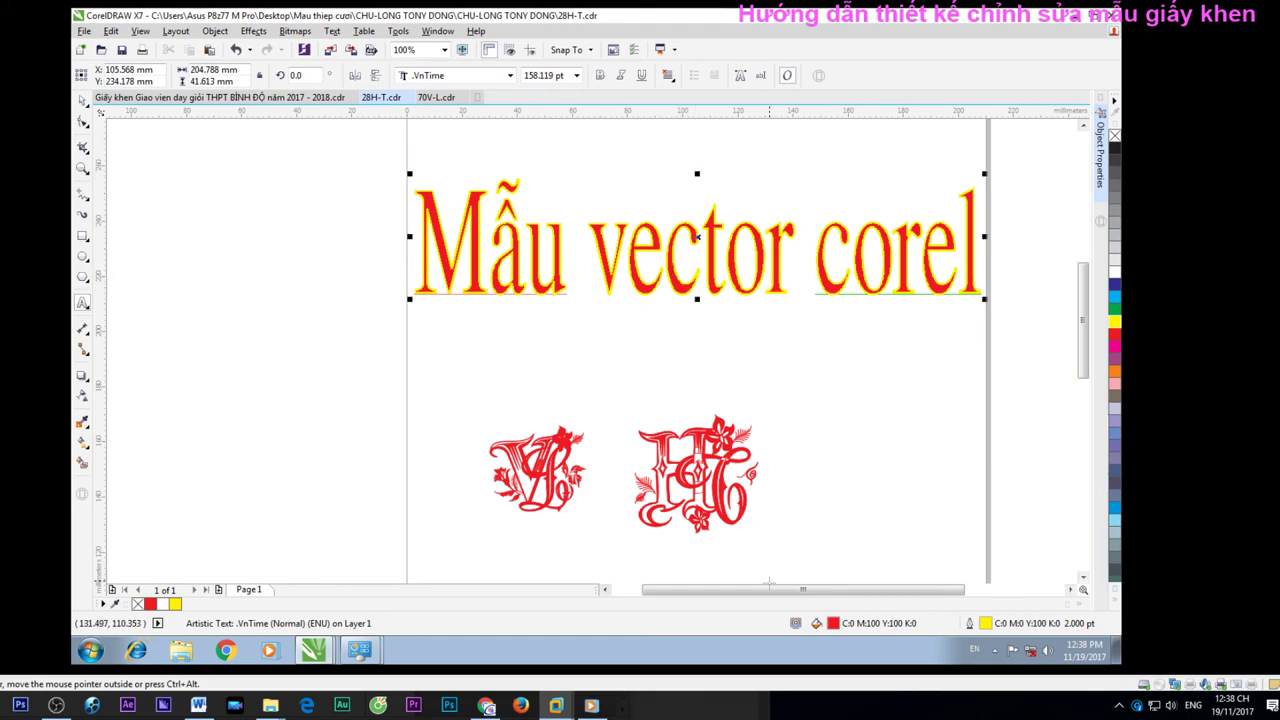
{"action": "left_click_drag", "start_coordinate": [1085, 352], "coordinate": [1085, 353]}
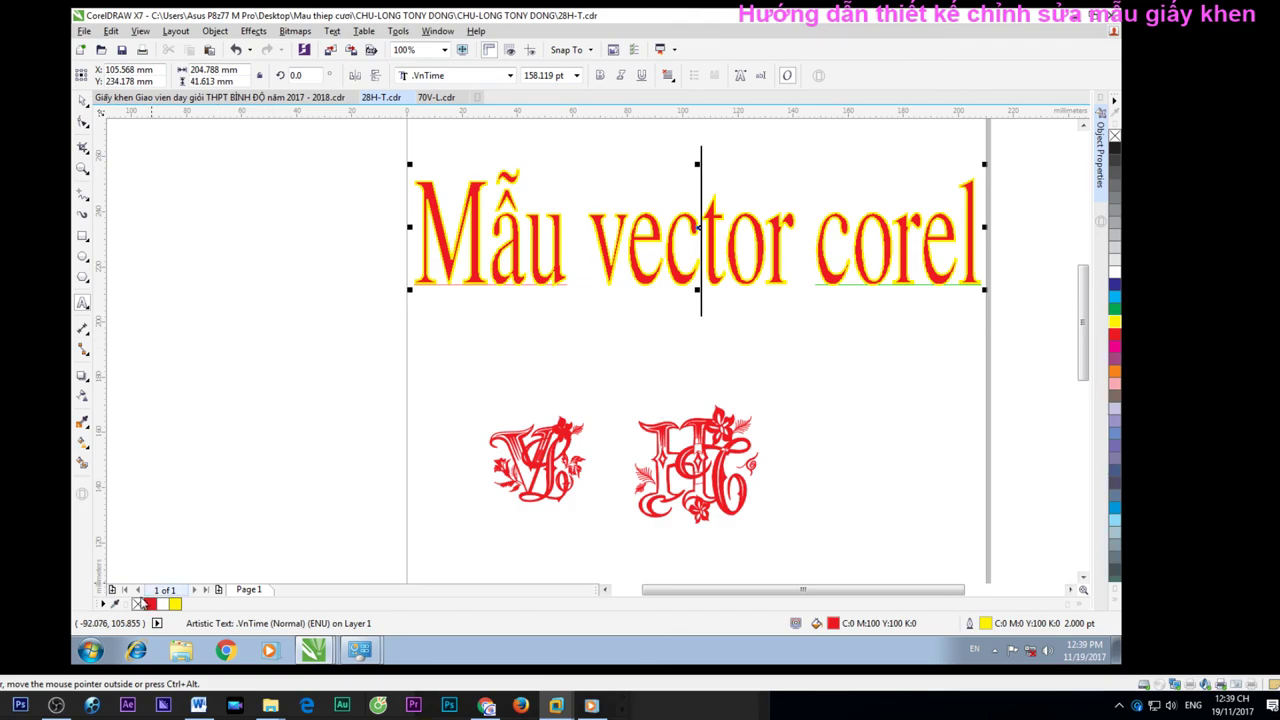
{"action": "left_click", "coordinate": [272, 656]}
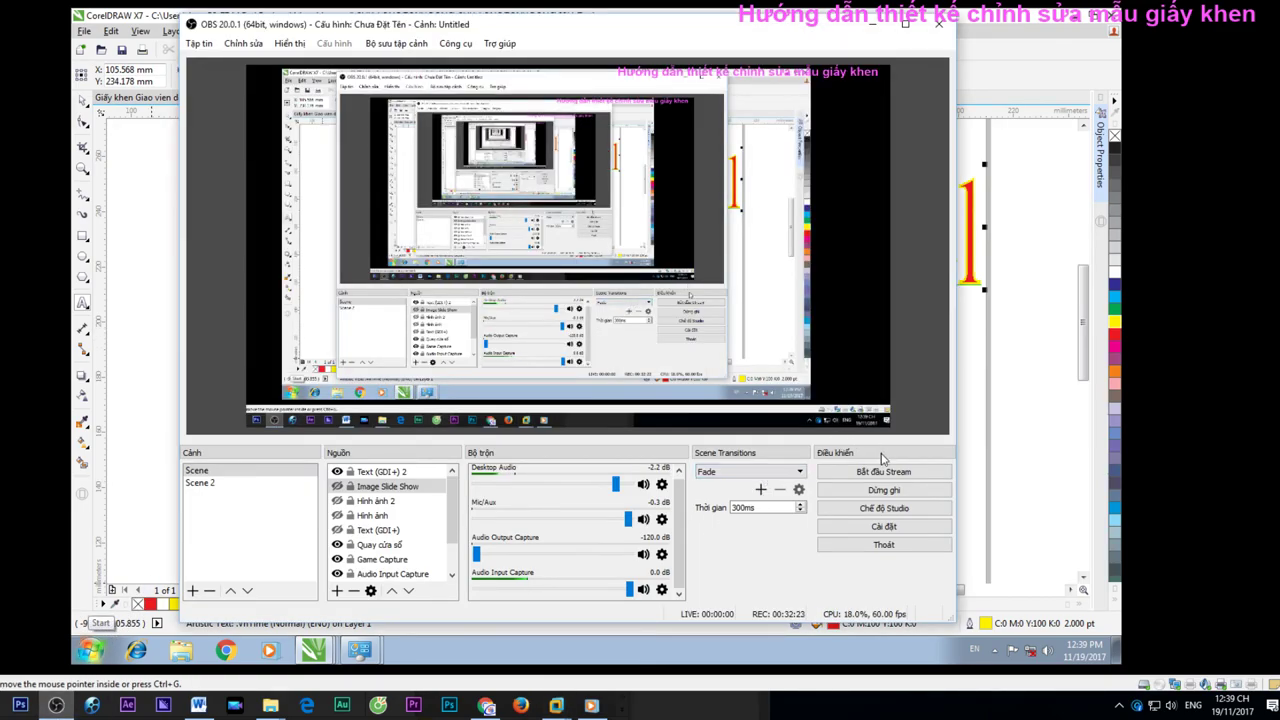